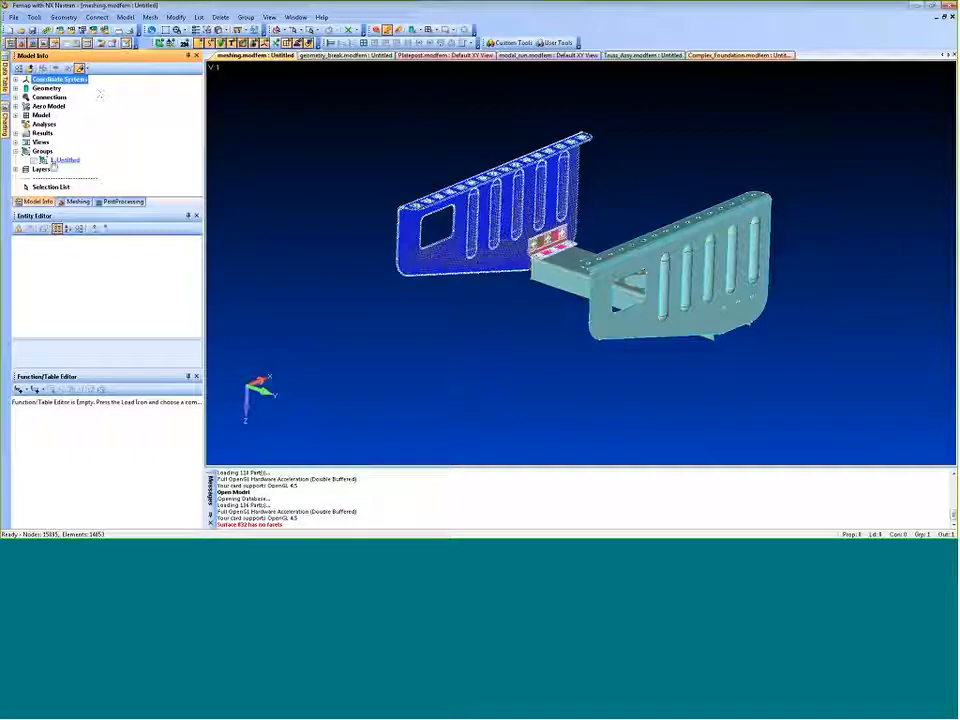
# Select group 1 in the model tree, inspect the bracket joint between plate and beam up close, and restore the full view
pyautogui.click(62, 160)
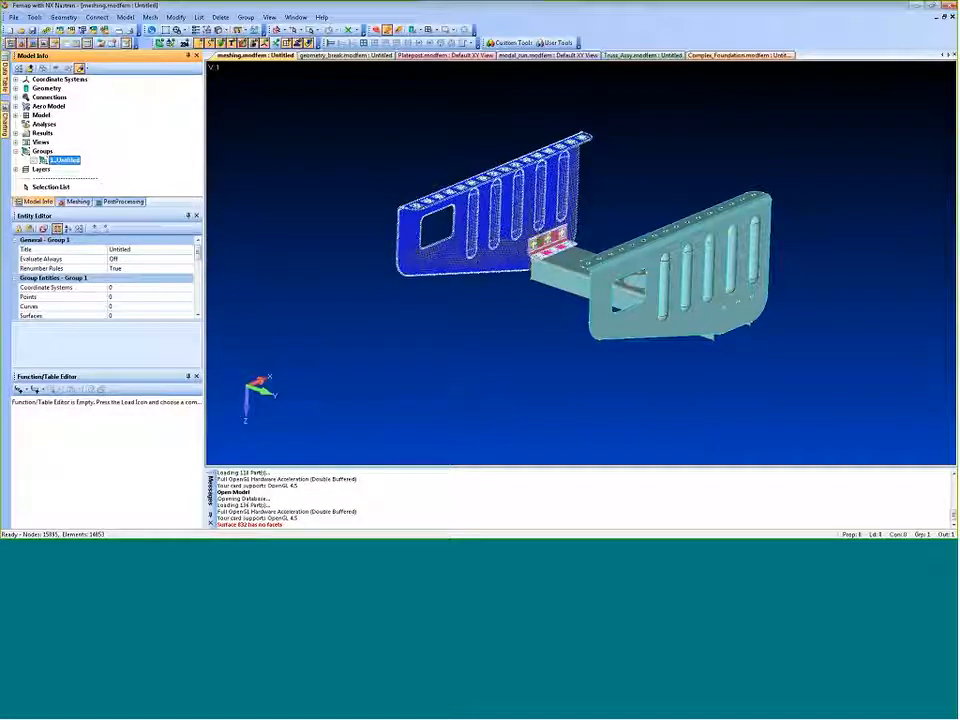
pyautogui.scroll(10, 488, 315)
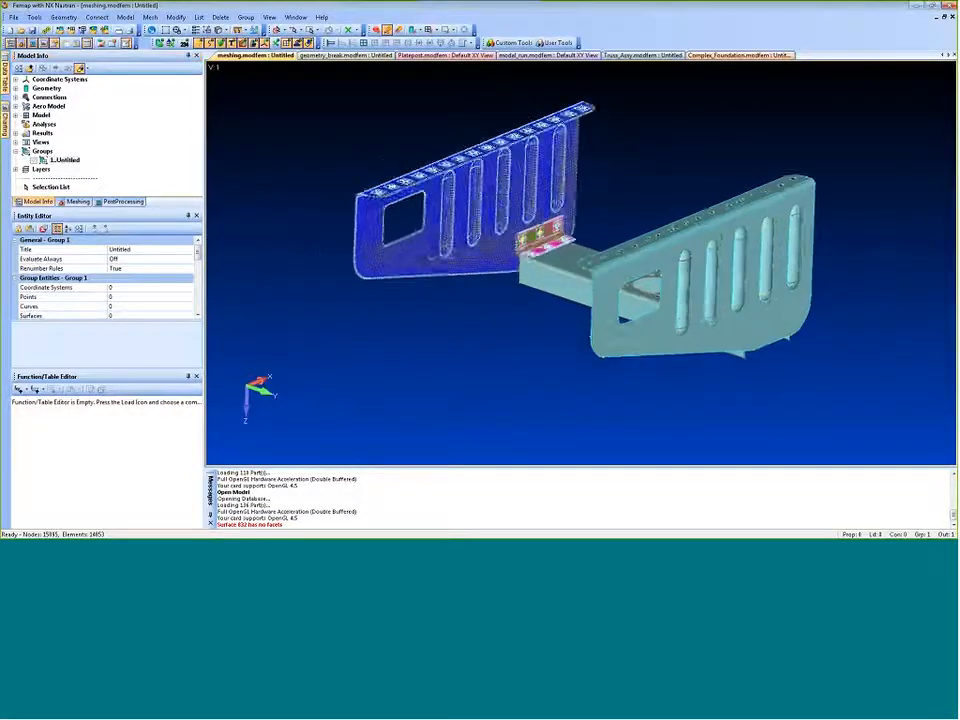
pyautogui.scroll(10, 581, 262)
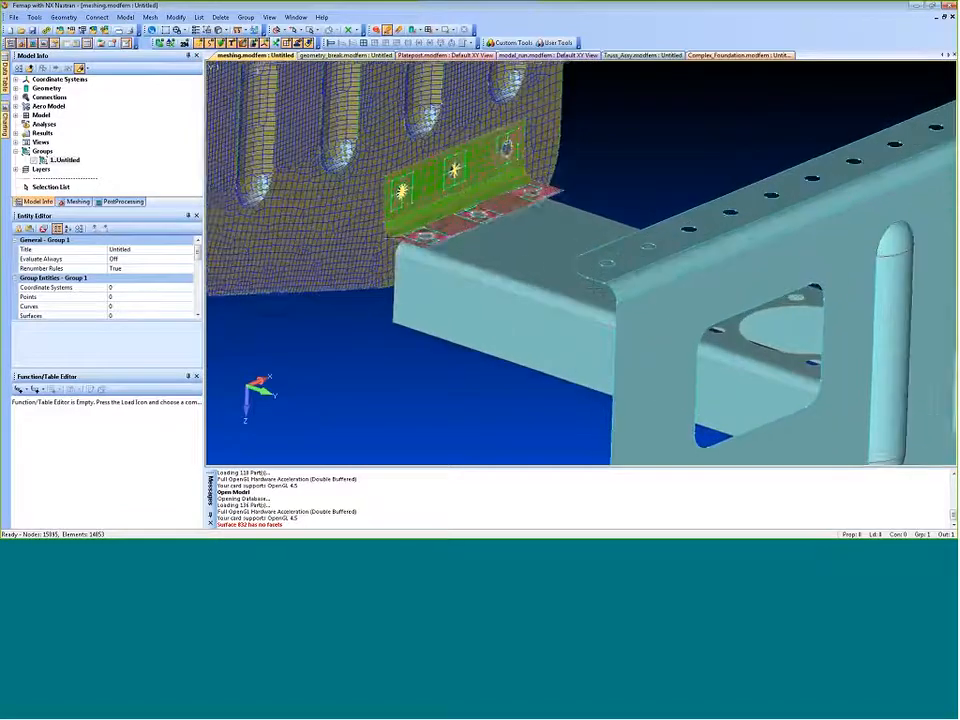
pyautogui.hotkey('ctrl', 'a')
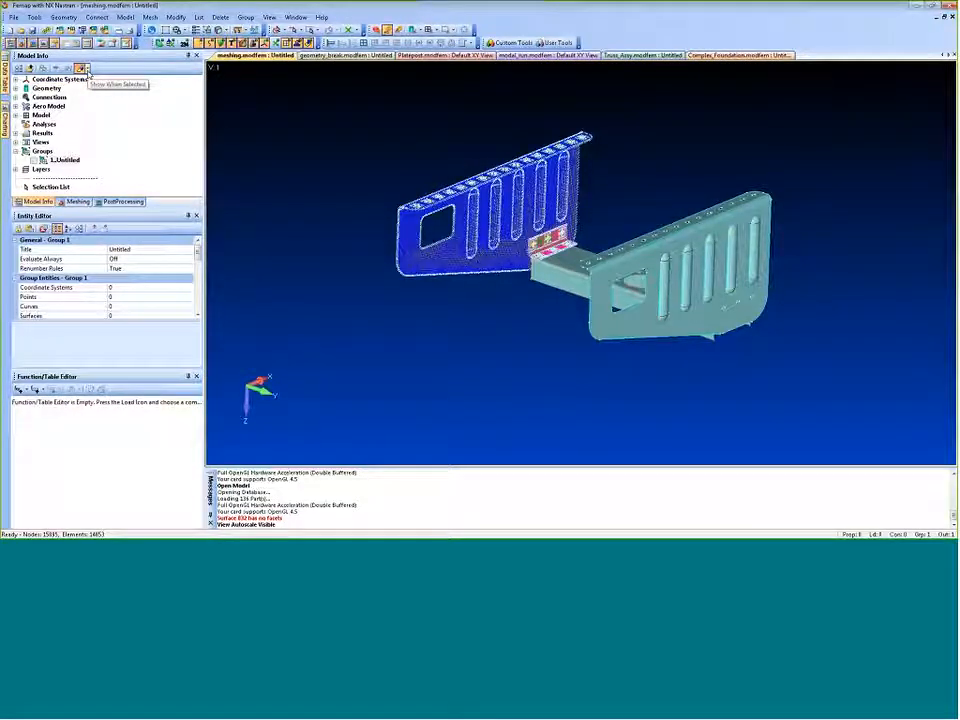
# Look at the autoscale option in the Show When Selected settings and among the Show Entities display styles
pyautogui.click(84, 70)
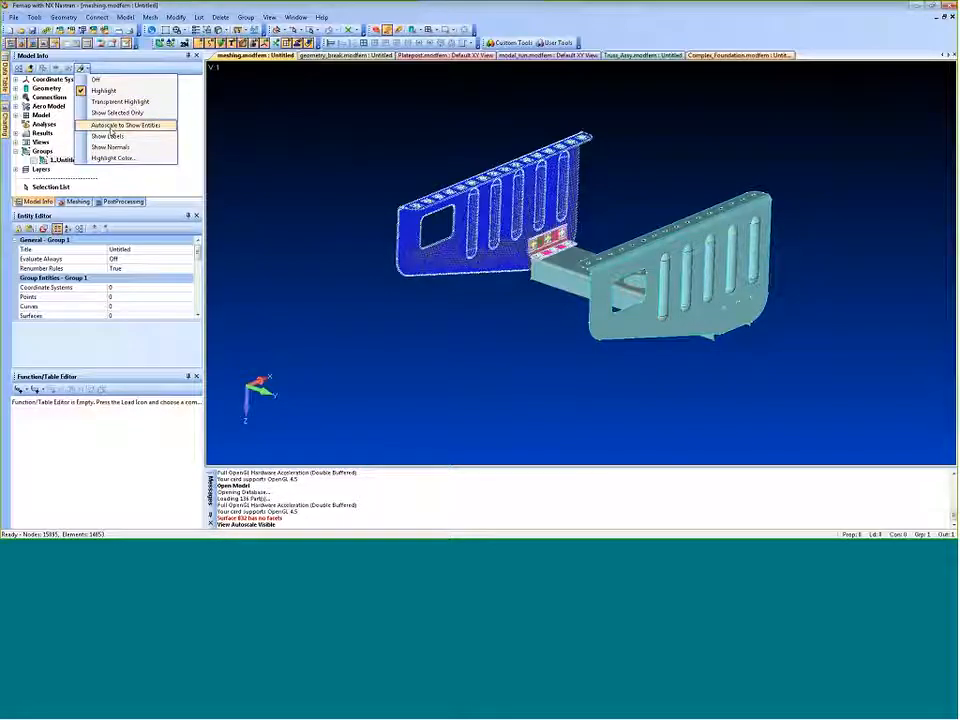
pyautogui.click(125, 125)
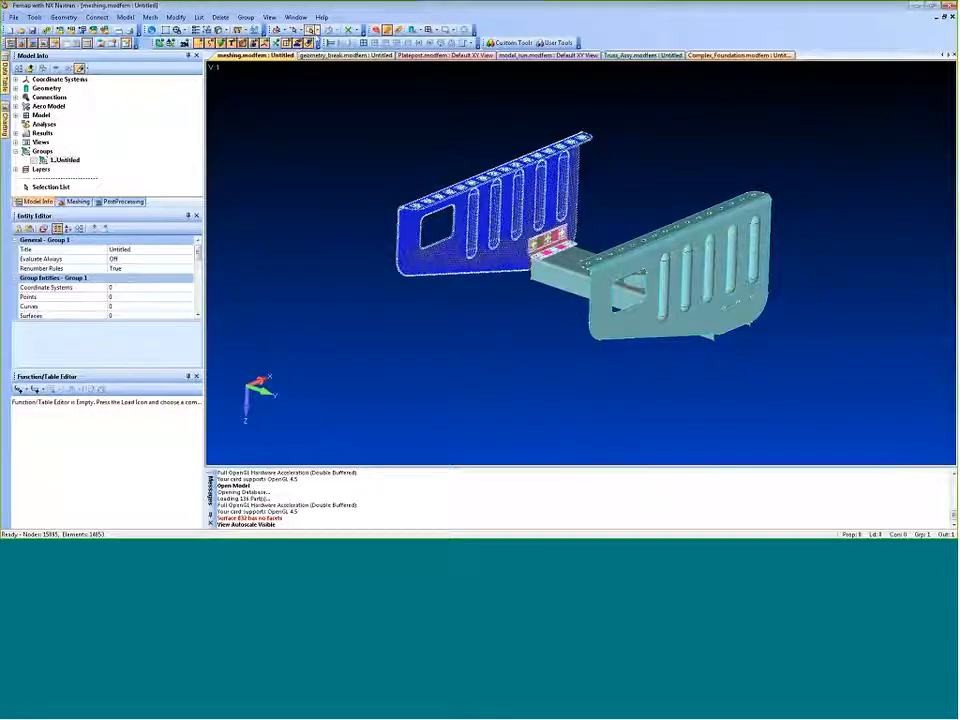
pyautogui.click(297, 17)
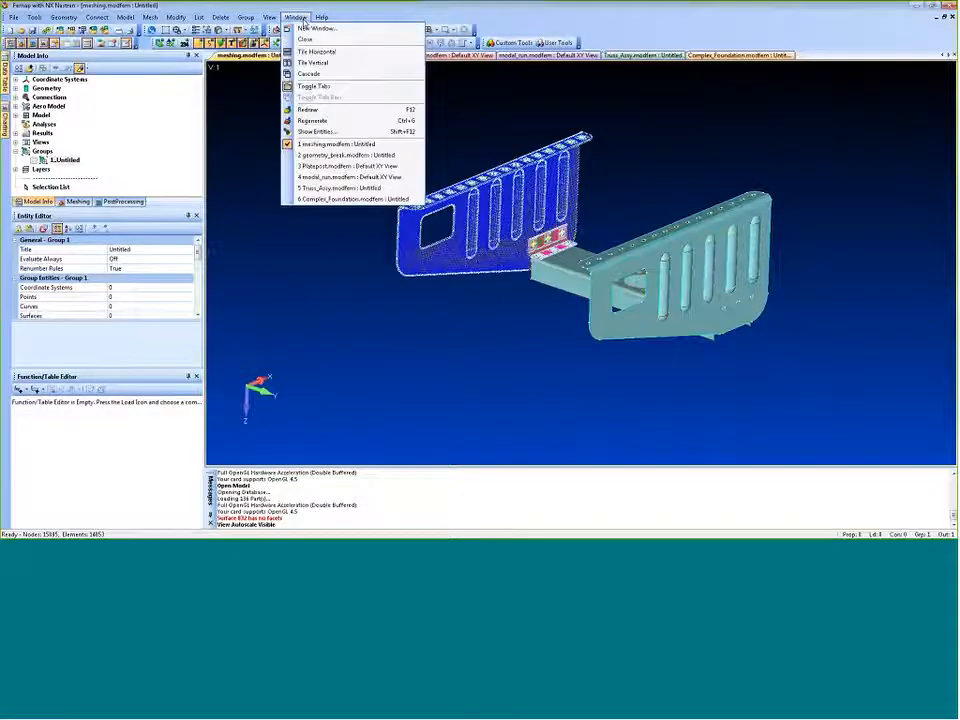
pyautogui.click(313, 131)
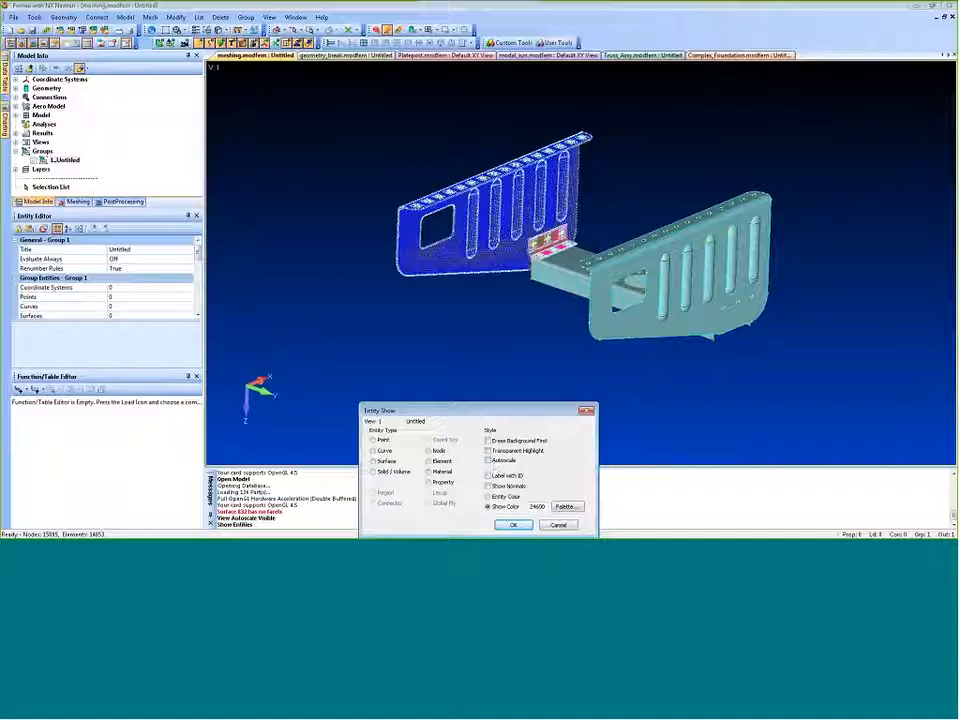
pyautogui.click(557, 526)
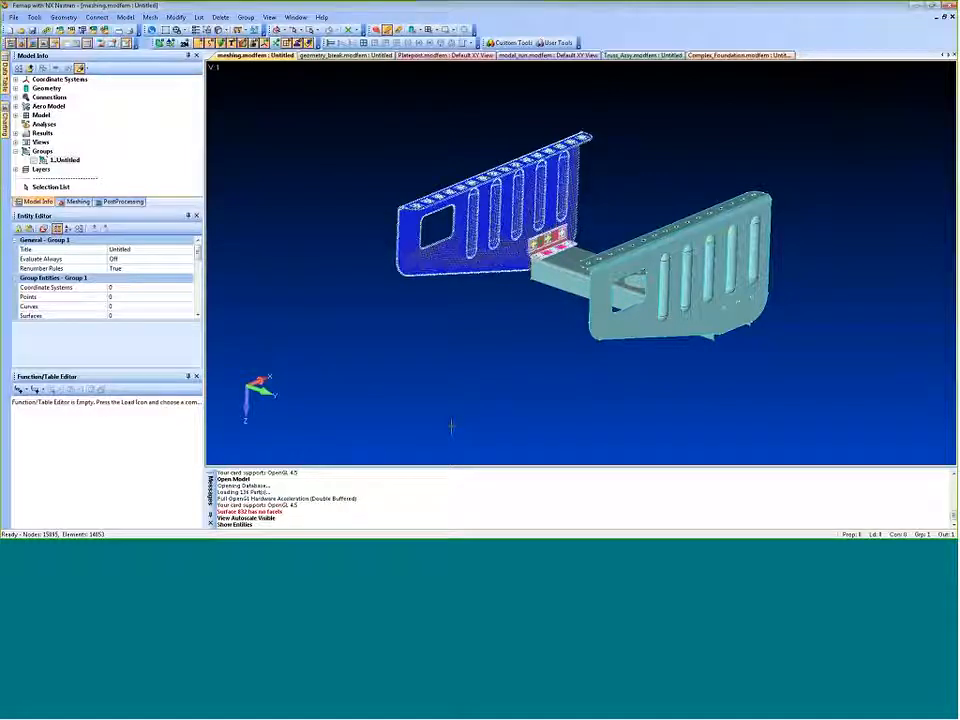
pyautogui.hotkey('ctrl', 'w')
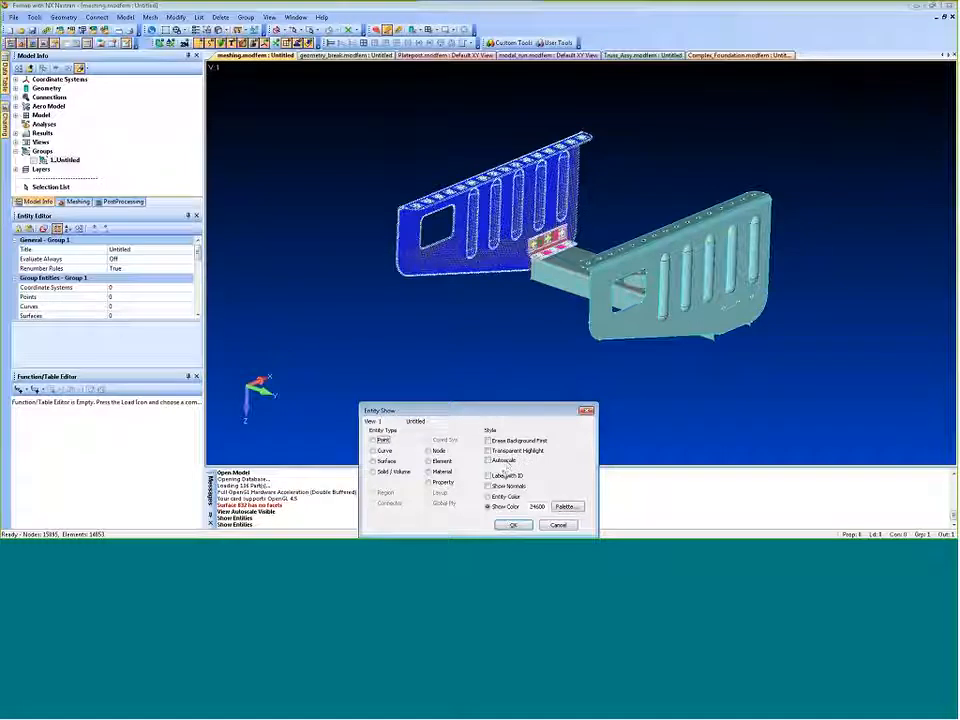
pyautogui.click(542, 528)
# Turn on Autoscale to Show Entities for tree selections and select group 1 to zoom to its contents
pyautogui.click(80, 68)
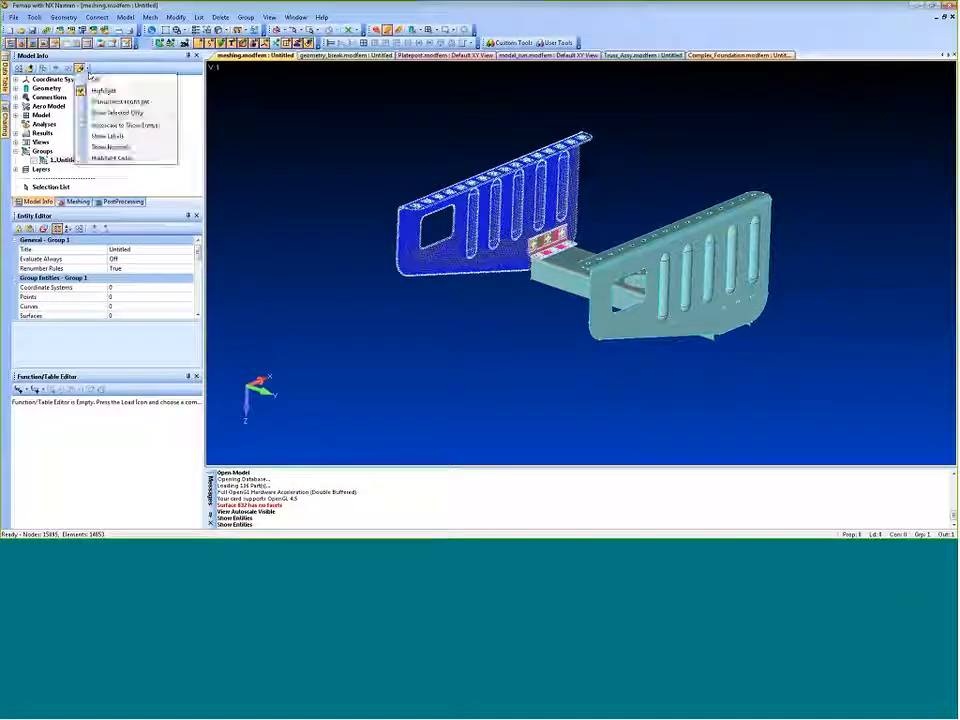
pyautogui.click(115, 128)
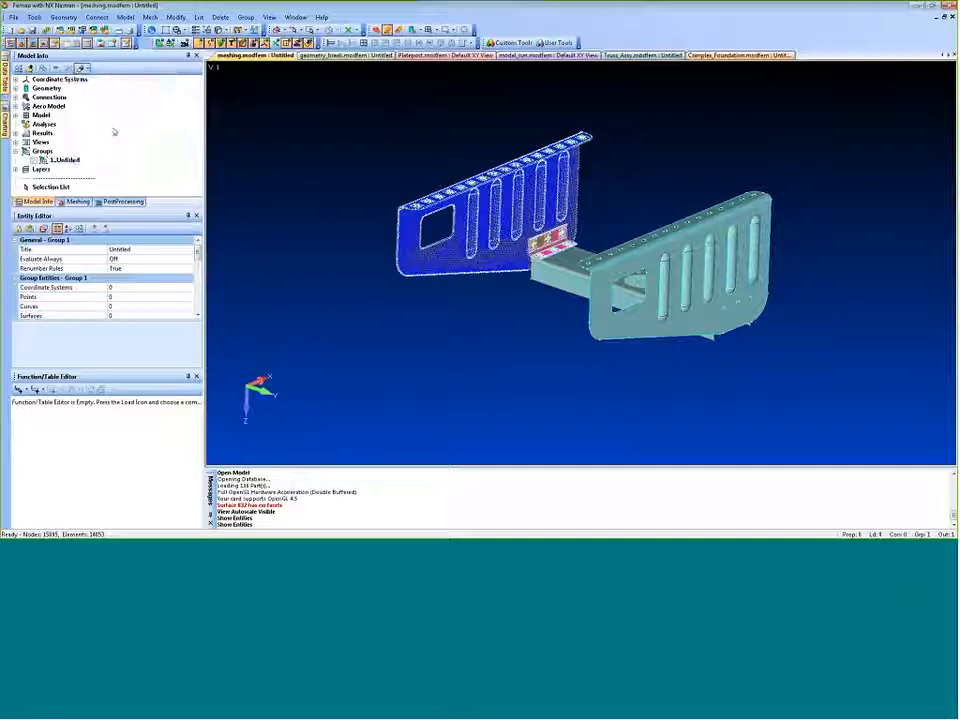
pyautogui.click(80, 68)
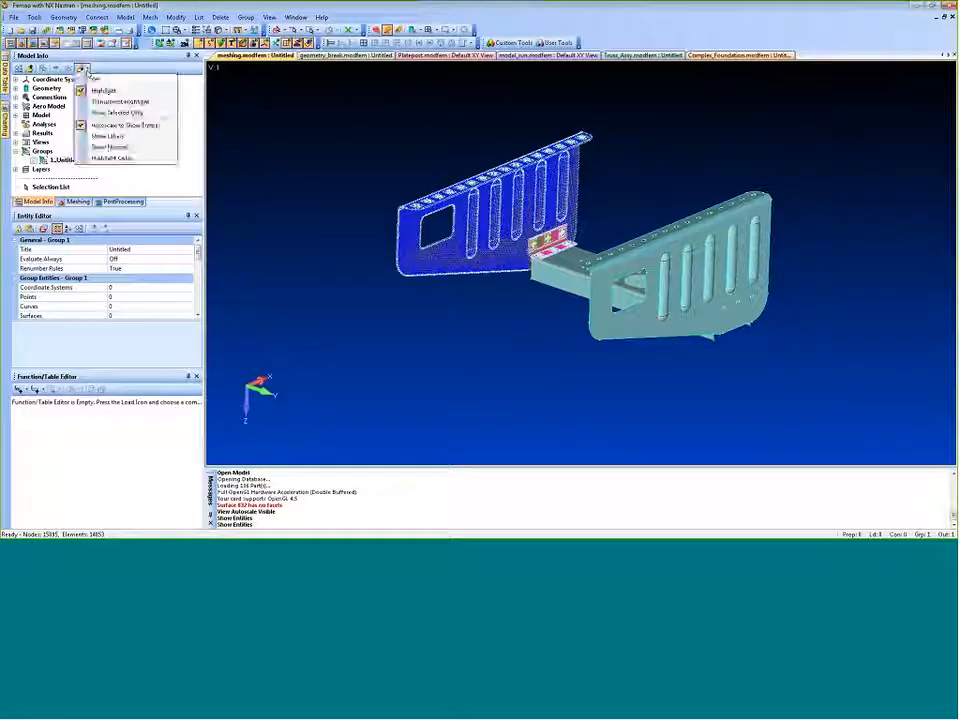
pyautogui.click(42, 152)
pyautogui.click(42, 153)
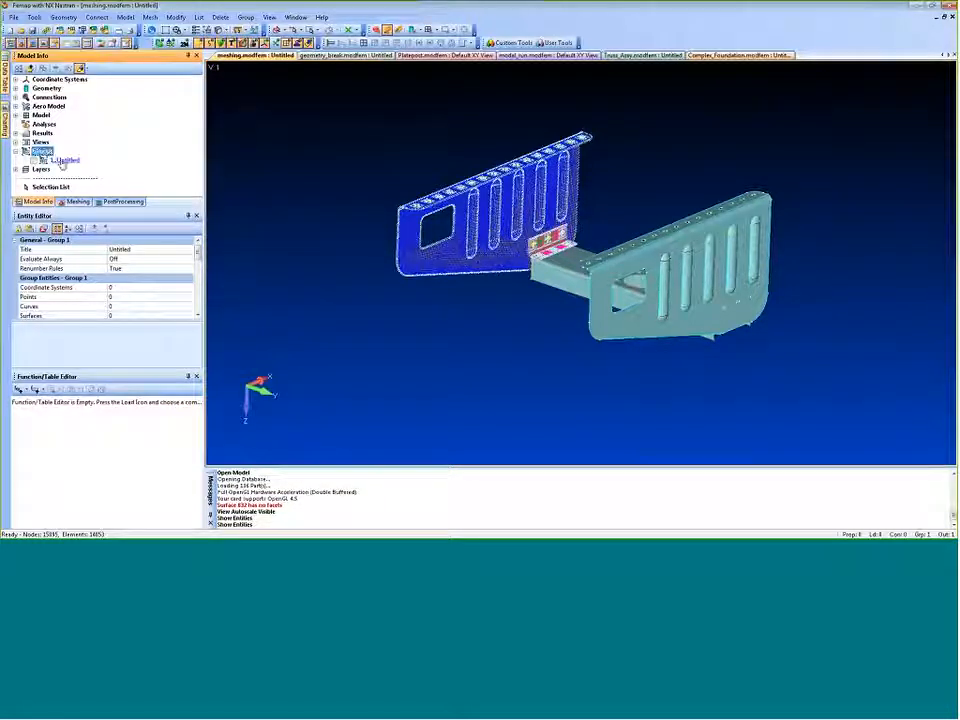
pyautogui.click(62, 161)
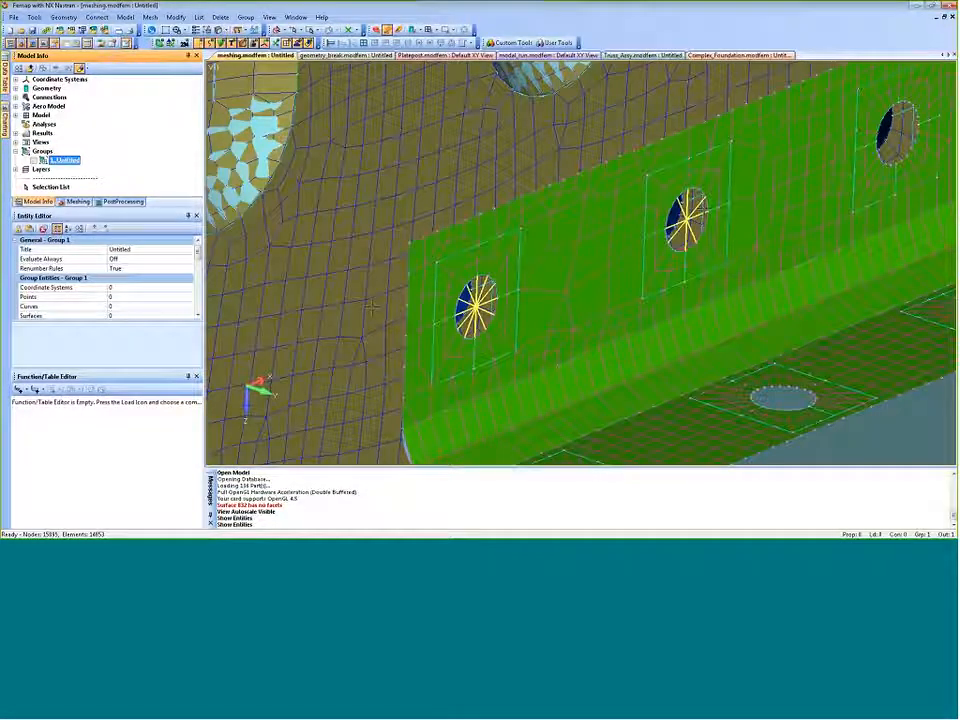
# Switch Autoscale to Show Entities off and on again, reselecting group 1 to compare the view
pyautogui.click(84, 68)
pyautogui.click(113, 129)
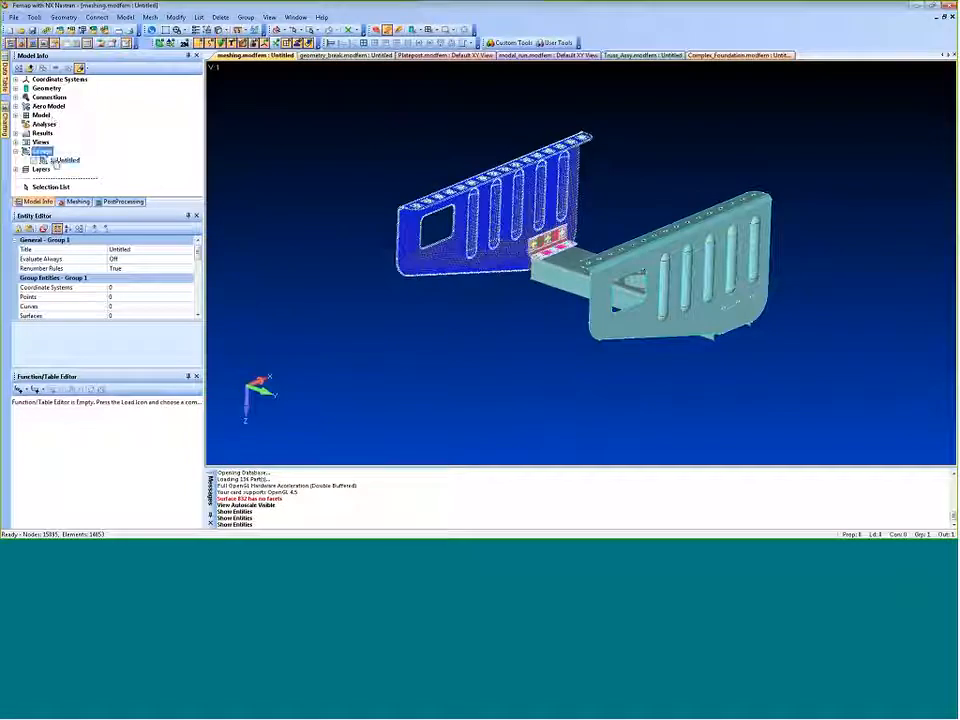
pyautogui.click(58, 161)
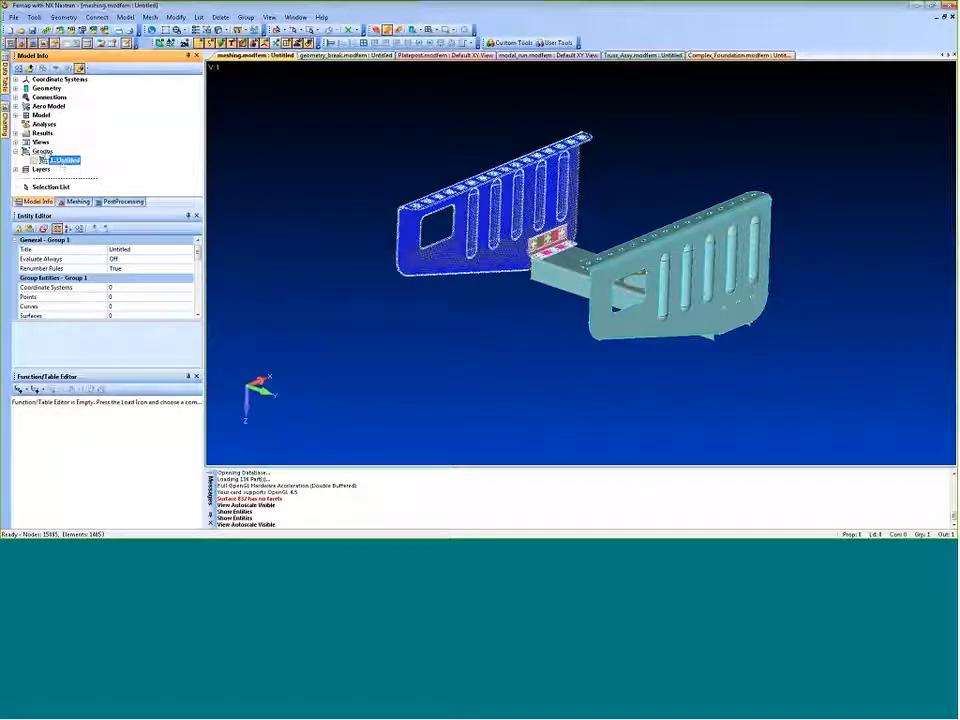
pyautogui.rightClick(62, 161)
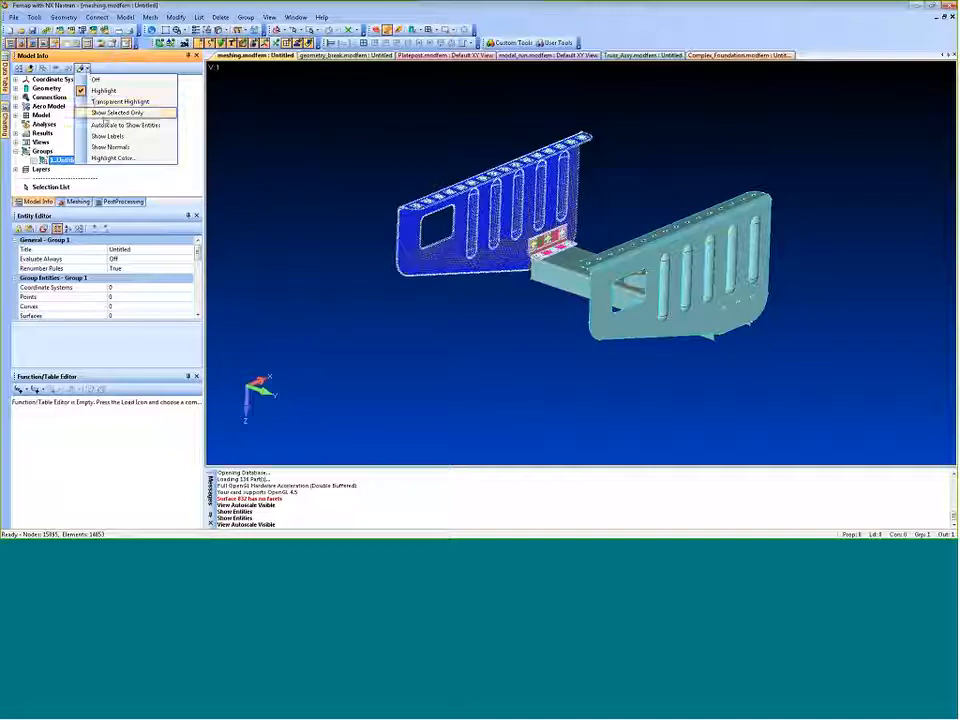
pyautogui.click(84, 147)
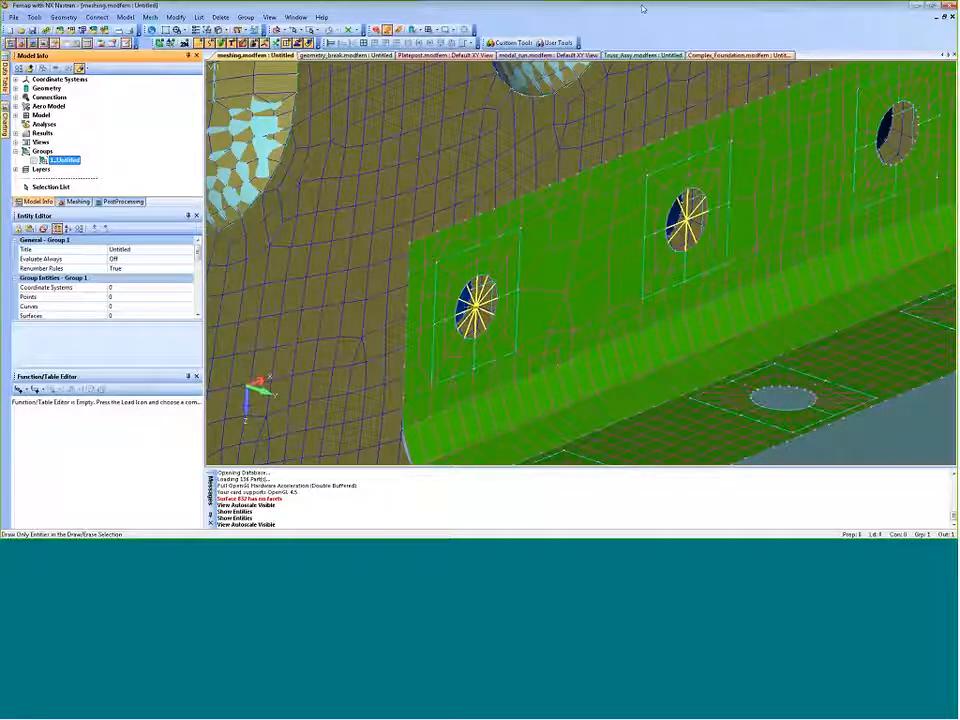
# Draw only the mesh elements around the three bolt holes, box-selecting each square pad of elements for the Draw/Erase selection
pyautogui.scroll(-2, 462, 322)
pyautogui.scroll(-3, 462, 322)
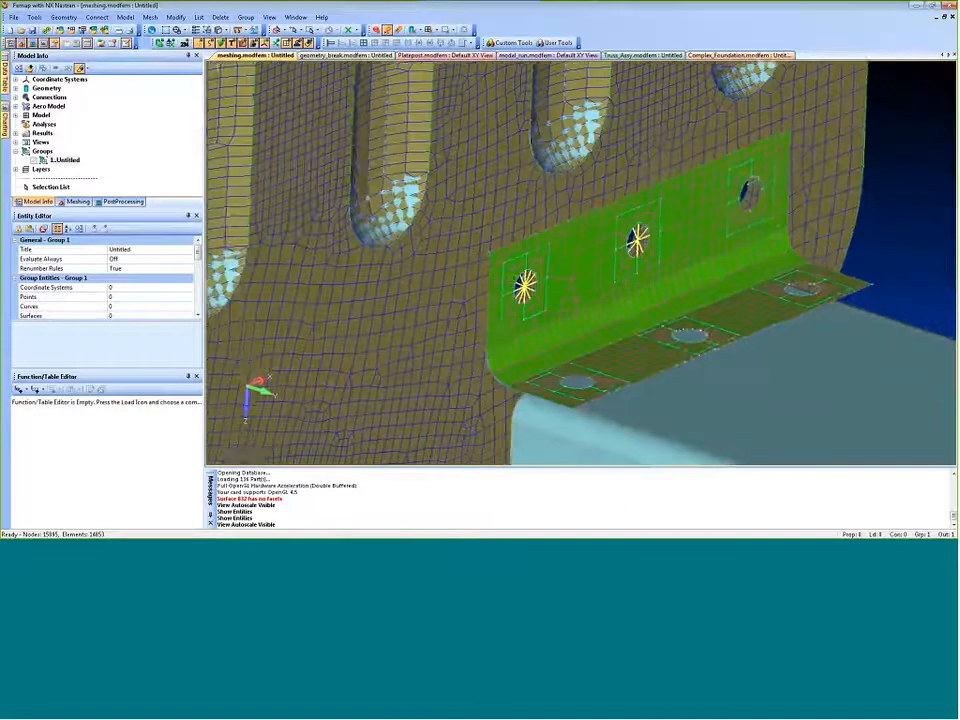
pyautogui.moveTo(462, 322); pyautogui.dragTo(717, 355, button='middle')
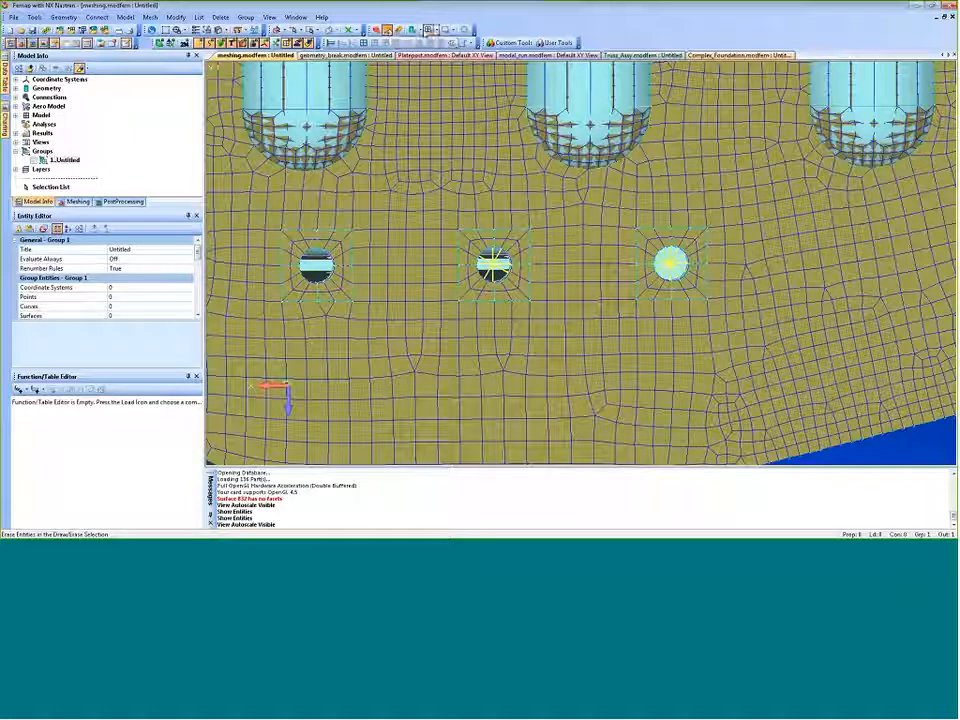
pyautogui.click(429, 30)
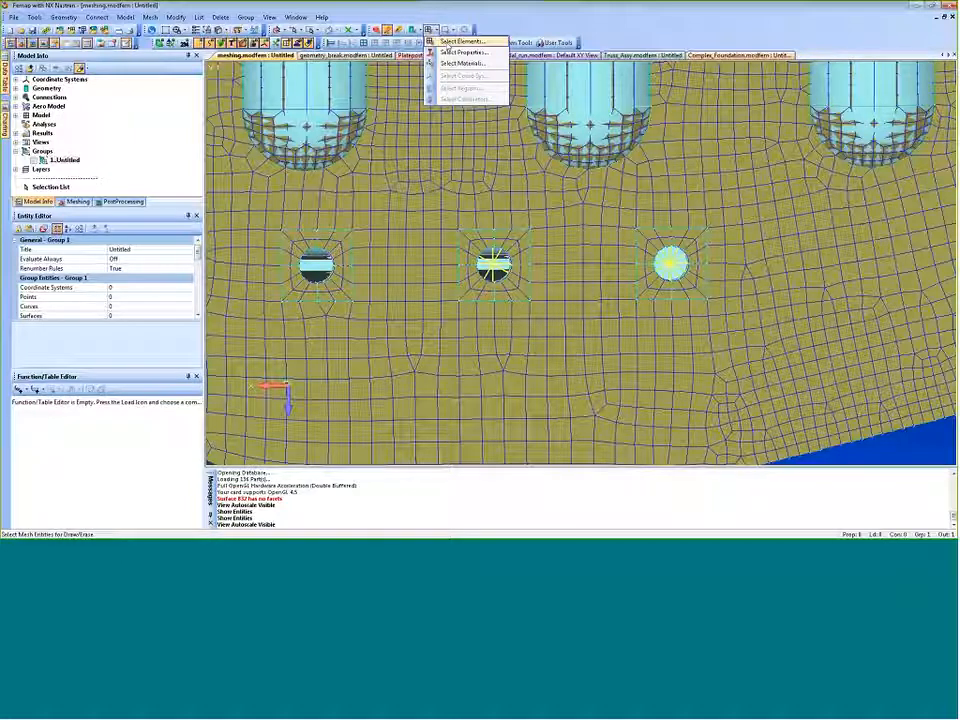
pyautogui.click(451, 42)
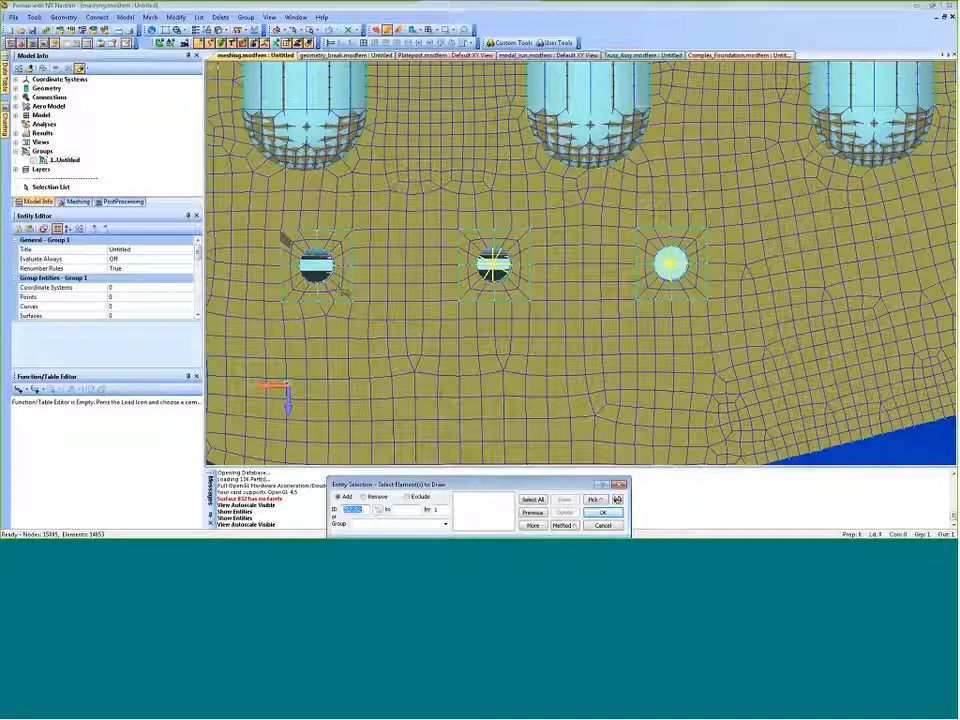
pyautogui.moveTo(284, 237); pyautogui.dragTo(348, 292)
pyautogui.moveTo(466, 232); pyautogui.dragTo(509, 295)
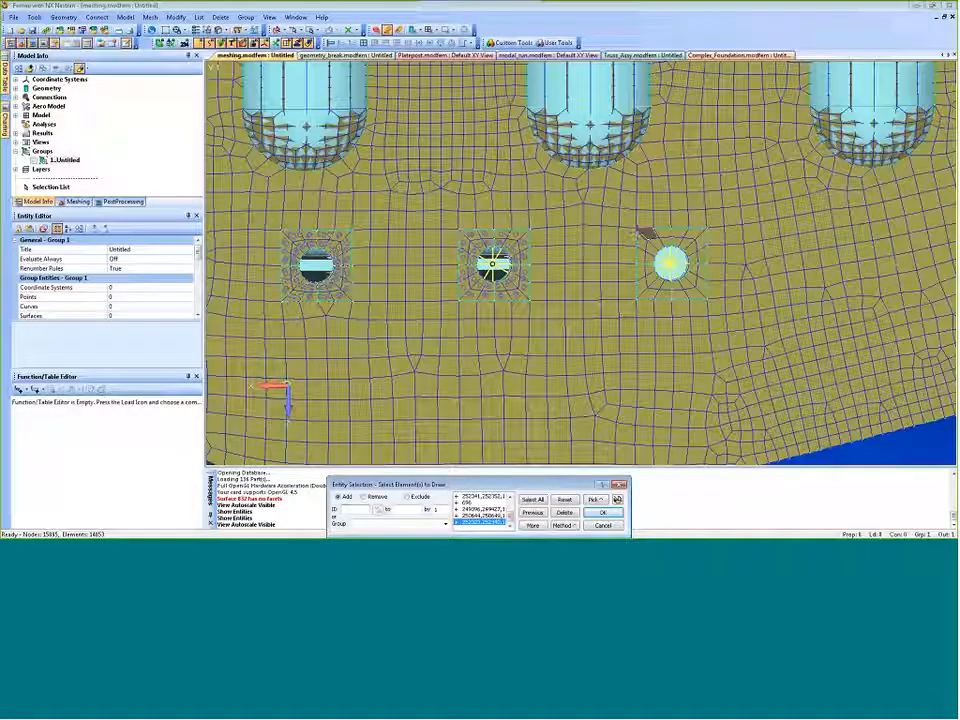
pyautogui.press('Return')
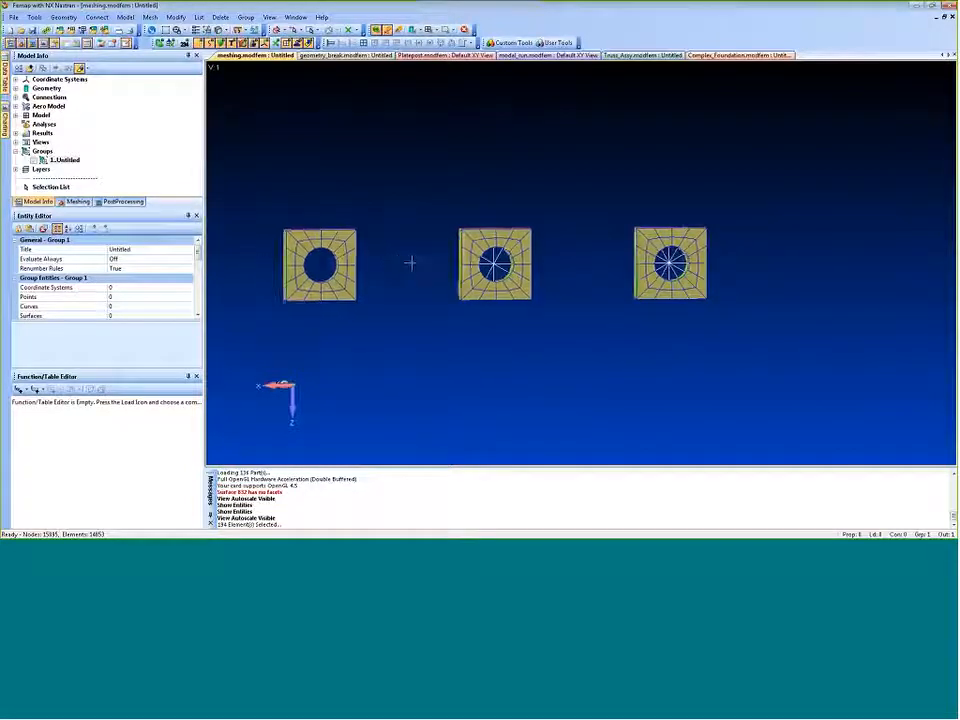
# Check the drawn hole elements edge-on and reopen the draw element selection to view the whole model around them
pyautogui.moveTo(409, 264); pyautogui.dragTo(570, 258, button='middle')
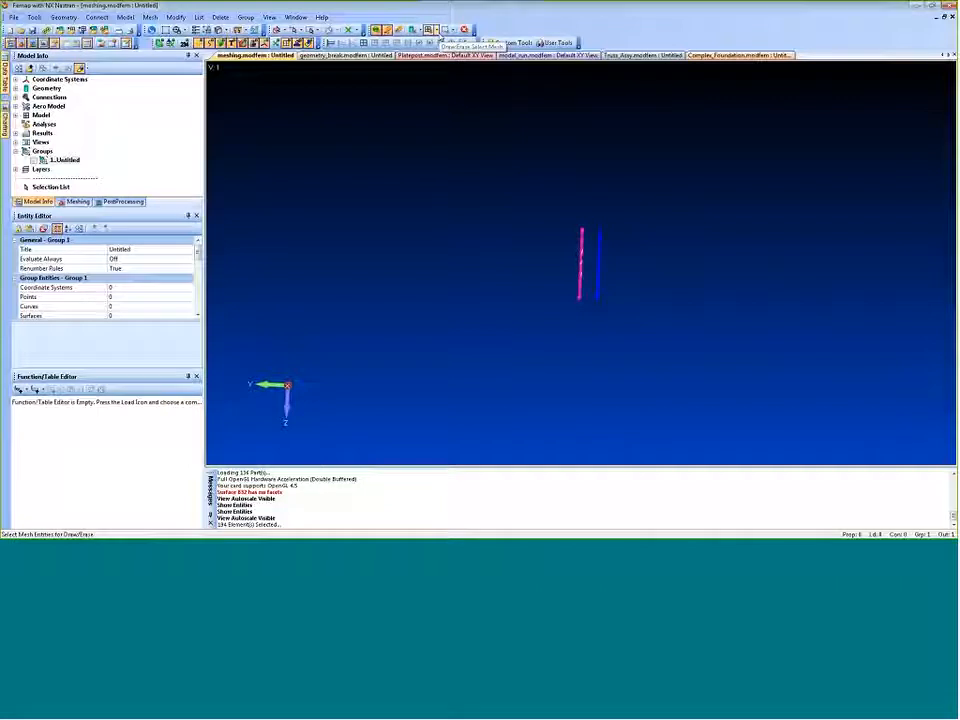
pyautogui.click(431, 30)
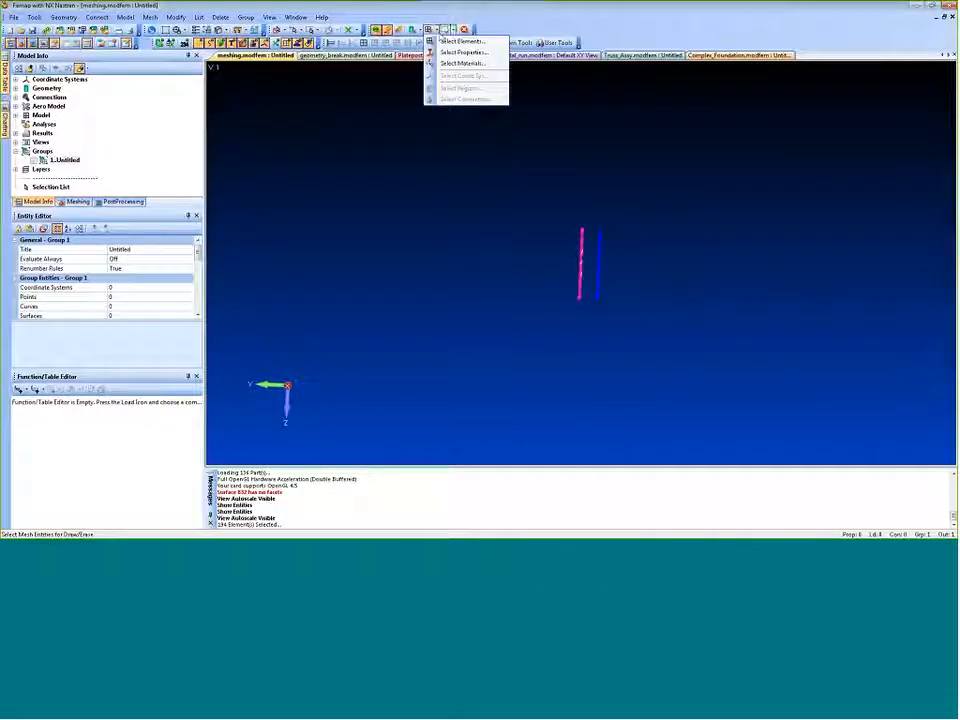
pyautogui.click(446, 41)
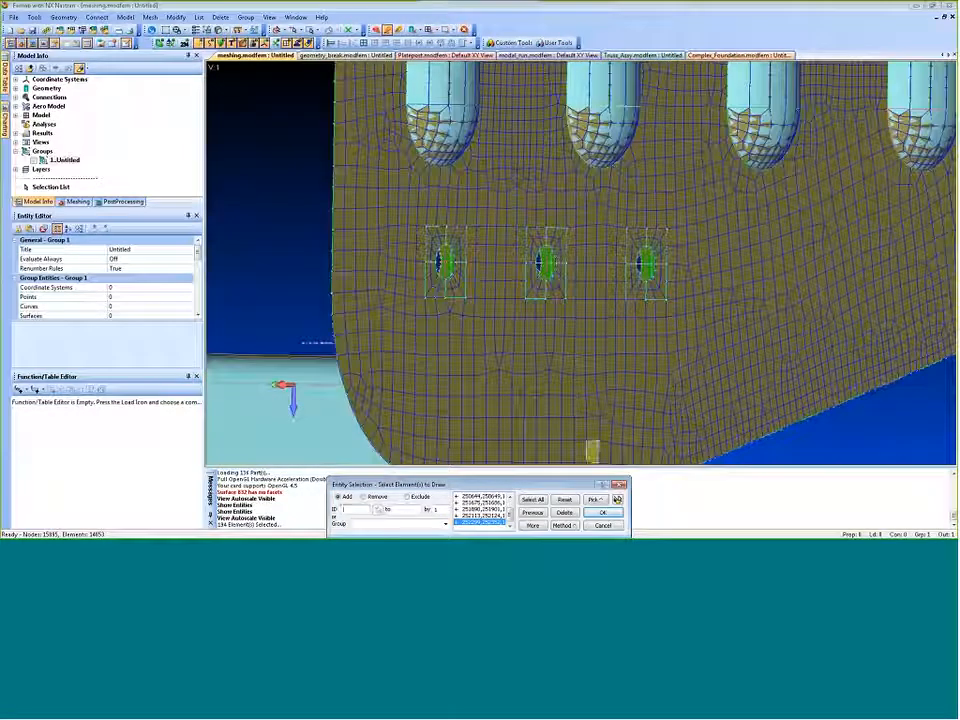
pyautogui.click(603, 512)
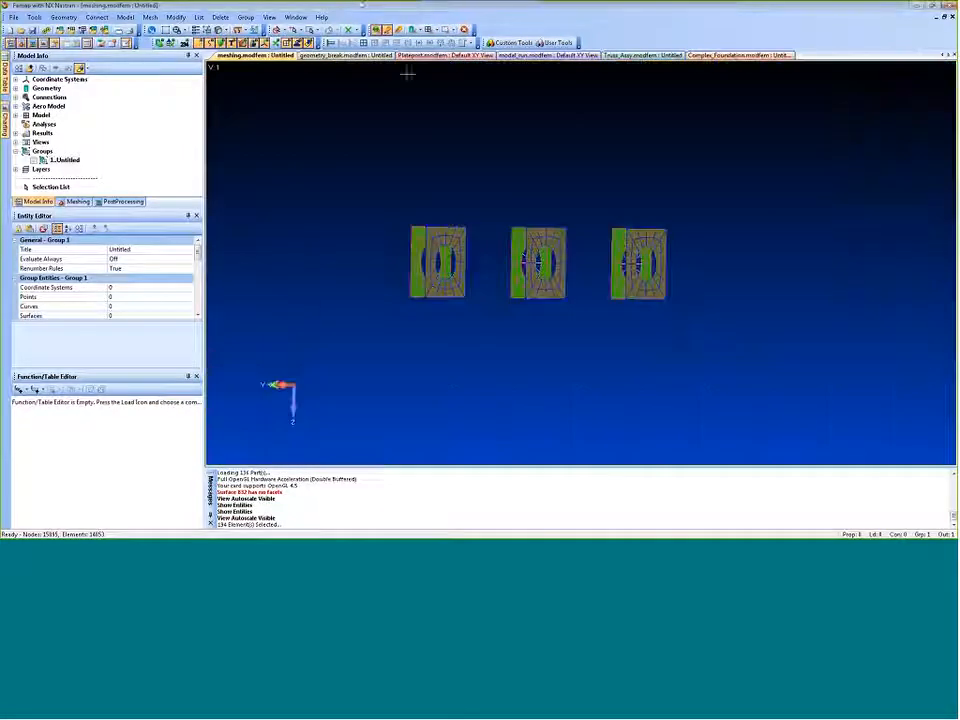
# Turn off Draw Mode Select From All and reduce the drawn elements to the blue plate's three hole pads by box-selecting them edge-on
pyautogui.click(451, 31)
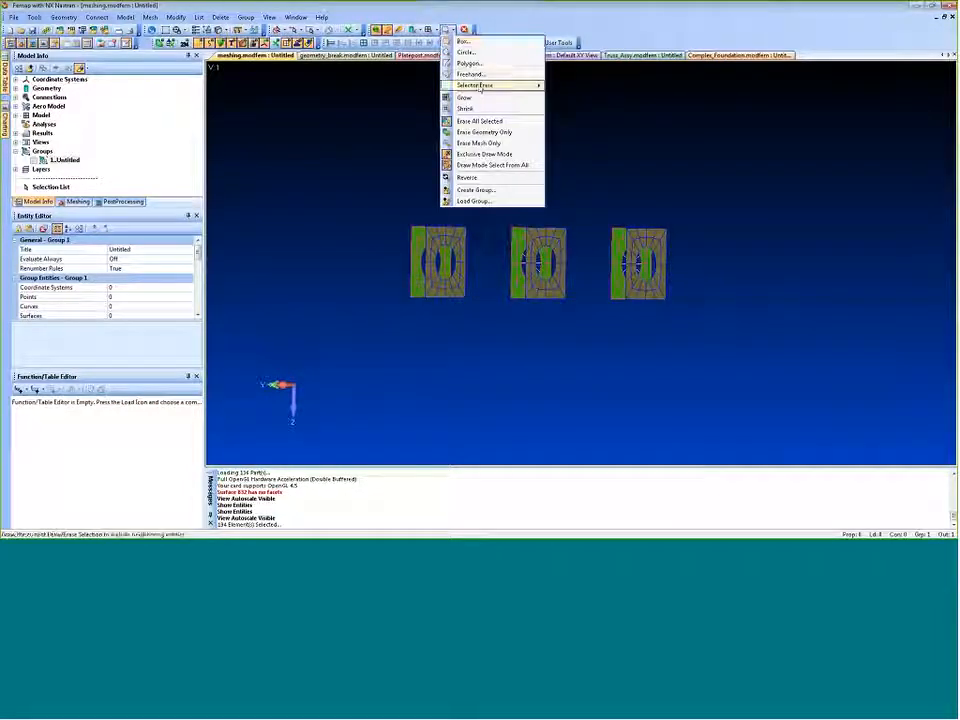
pyautogui.click(500, 168)
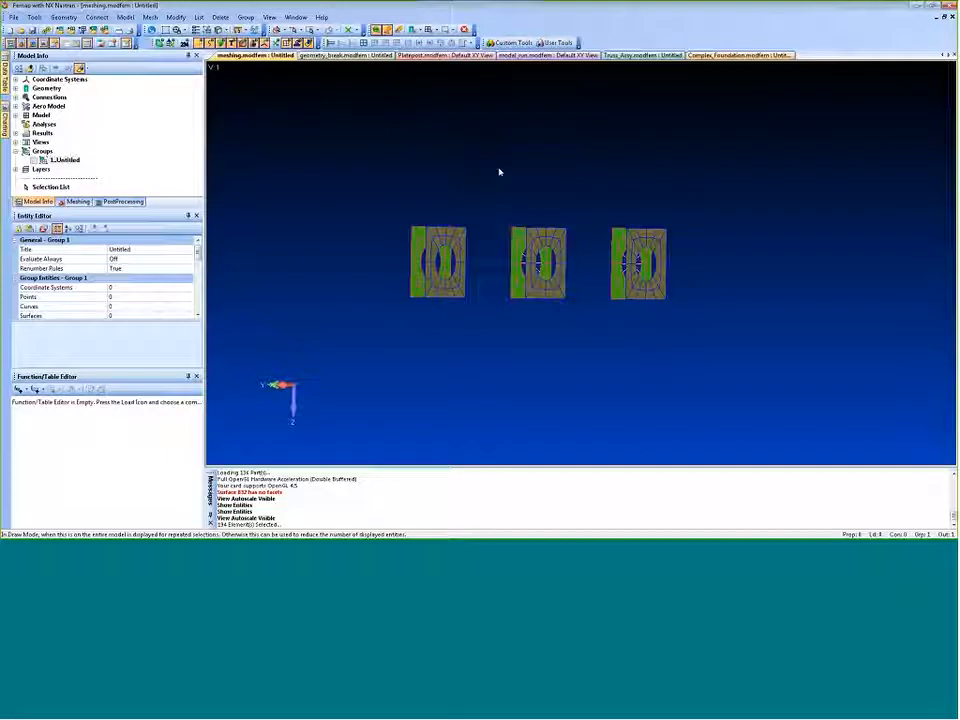
pyautogui.click(438, 30)
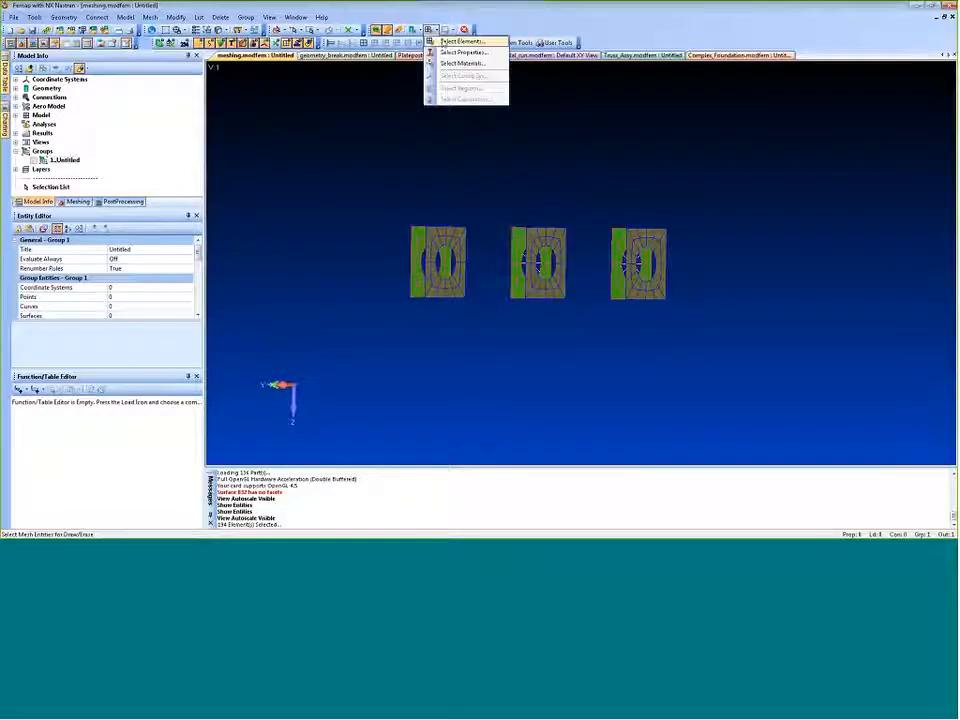
pyautogui.click(442, 45)
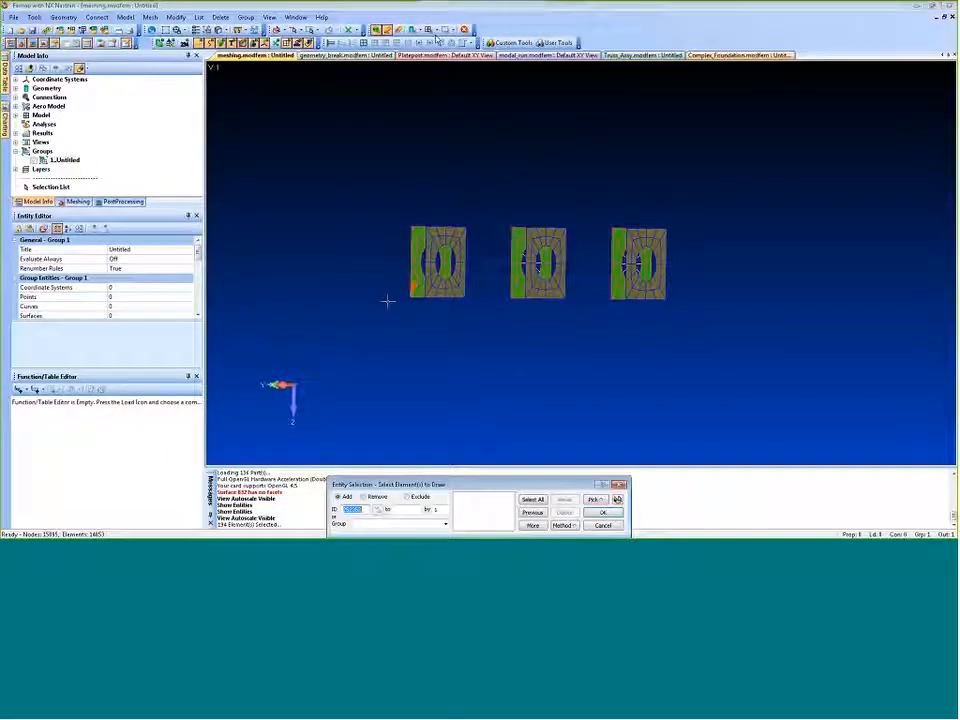
pyautogui.moveTo(363, 284); pyautogui.dragTo(489, 273, button='middle')
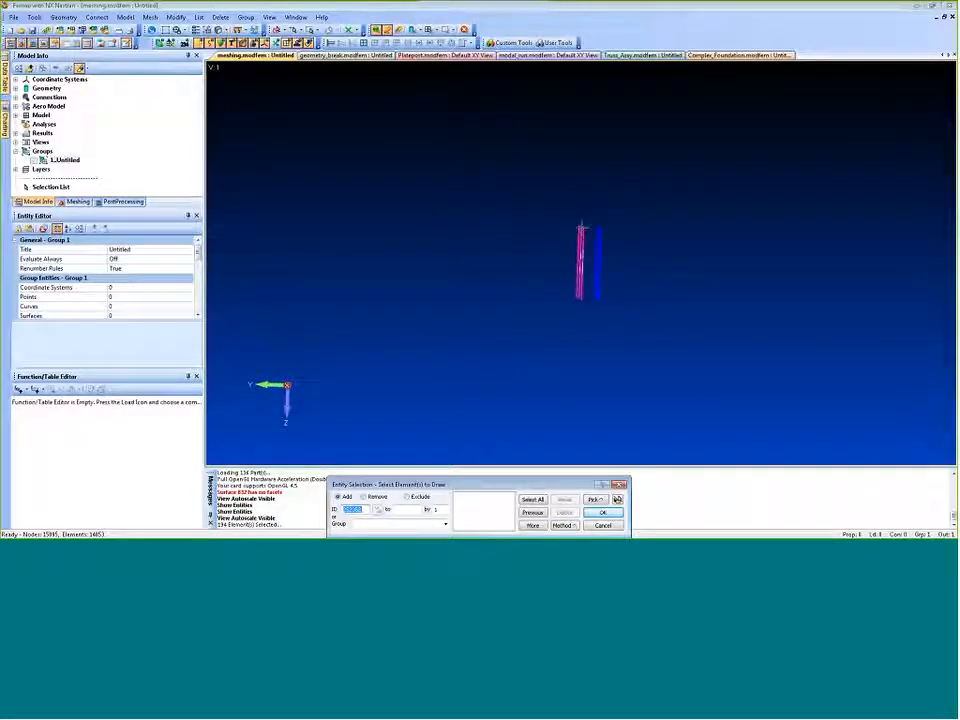
pyautogui.moveTo(588, 218); pyautogui.dragTo(633, 320)
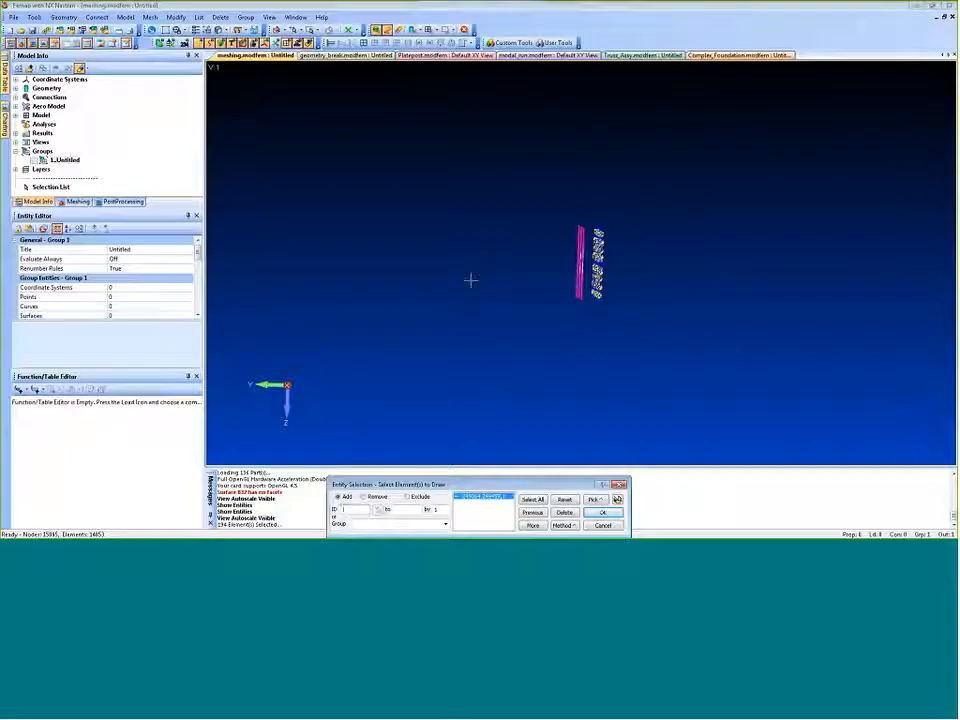
pyautogui.press('Return')
pyautogui.moveTo(516, 272); pyautogui.dragTo(388, 337, button='middle')
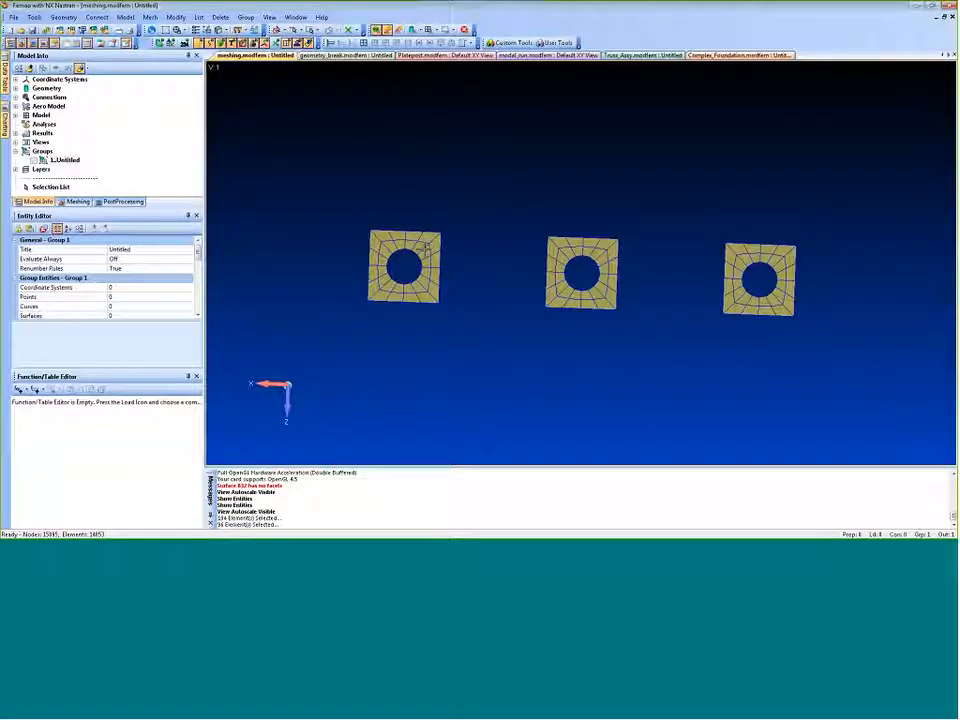
# Create an untitled group with ID 3 and box-select the elements of all three displayed hole pads into it
pyautogui.click(544, 380)
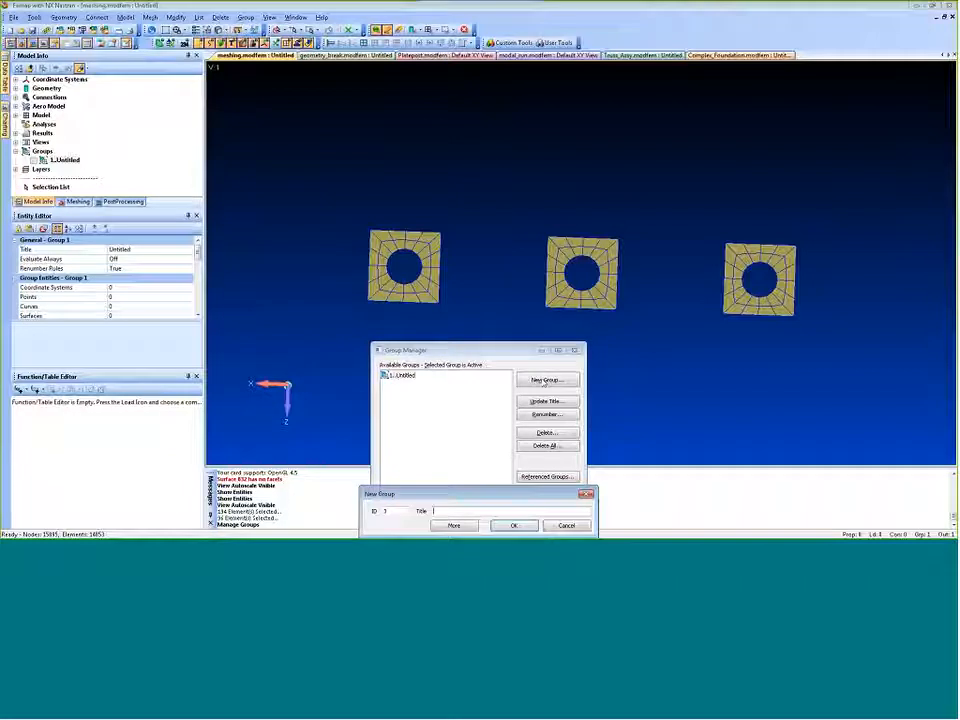
pyautogui.click(514, 525)
pyautogui.click(546, 519)
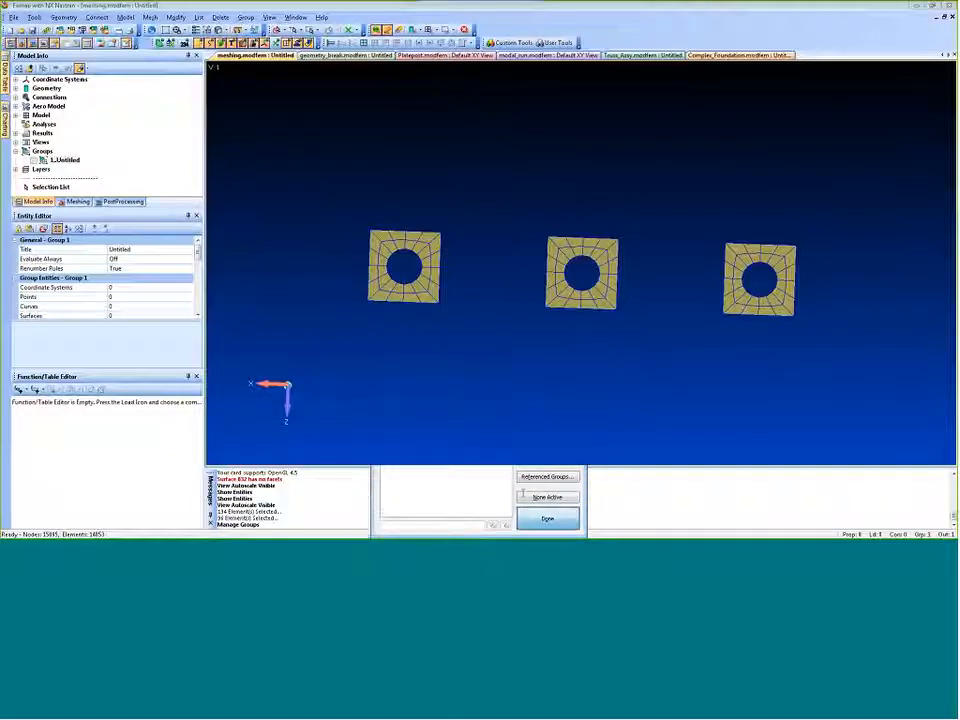
pyautogui.click(509, 374)
pyautogui.keyDown('shift'); pyautogui.moveTo(306, 195); pyautogui.dragTo(842, 352); pyautogui.keyUp('shift')
pyautogui.press('Return')
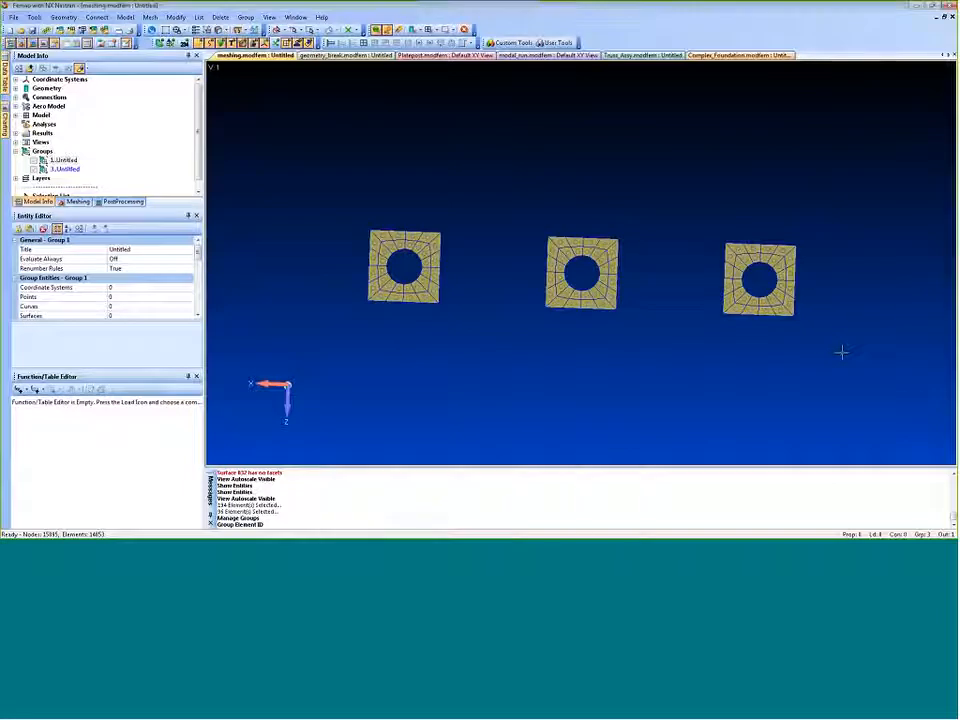
# Compare the contents of groups 3 and 1 by highlighting each in the model tree
pyautogui.click(64, 169)
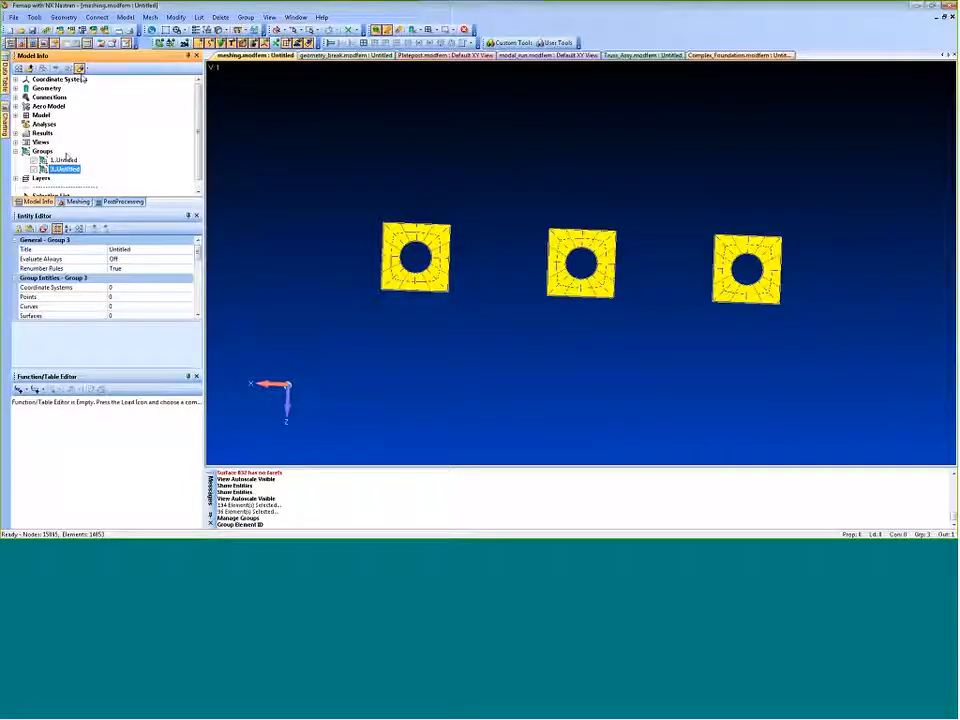
pyautogui.click(62, 161)
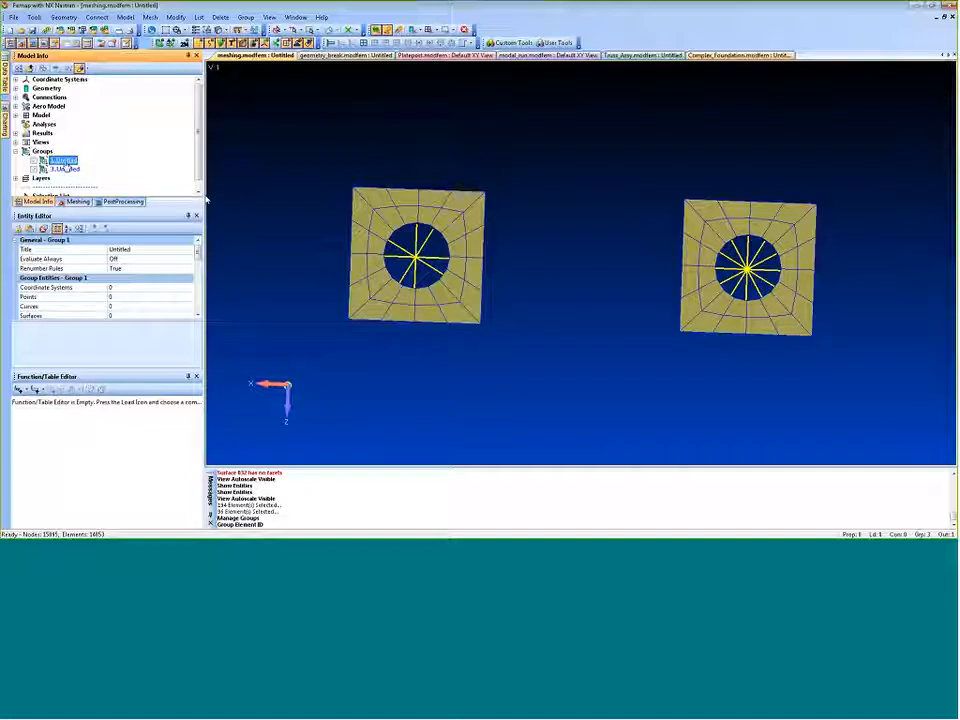
pyautogui.click(62, 169)
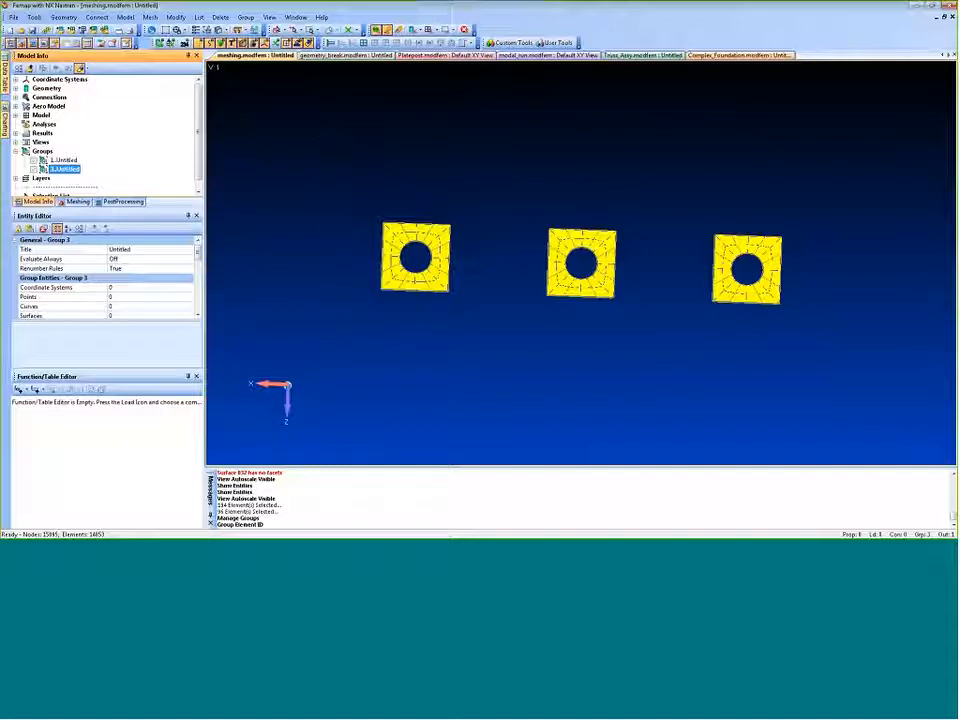
pyautogui.hotkey('alt', 'Tab')
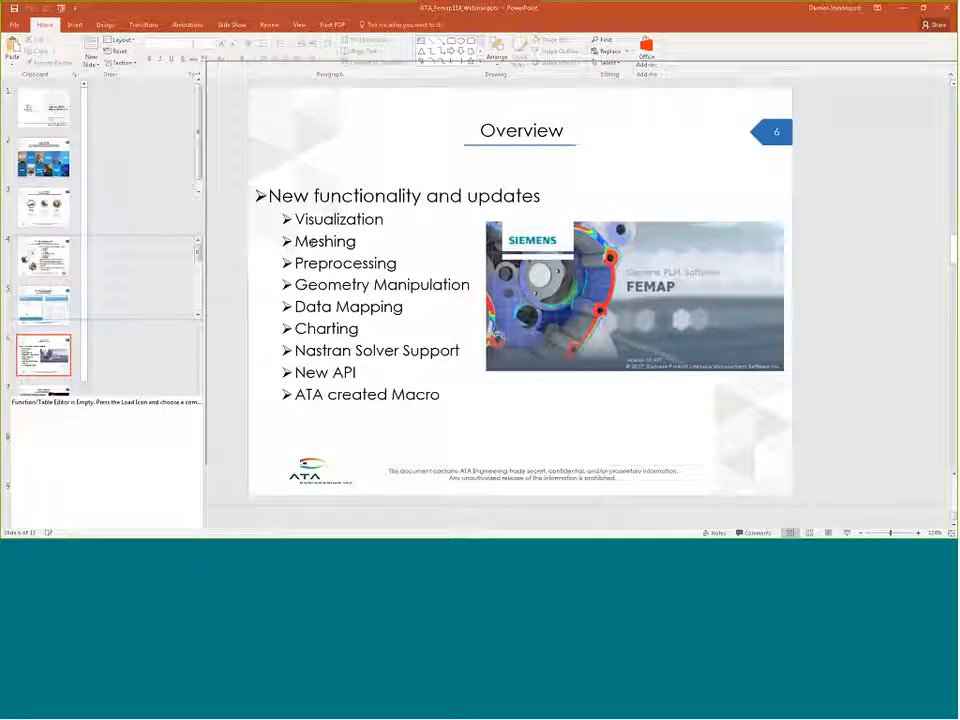
pyautogui.hotkey('alt', 'Tab')
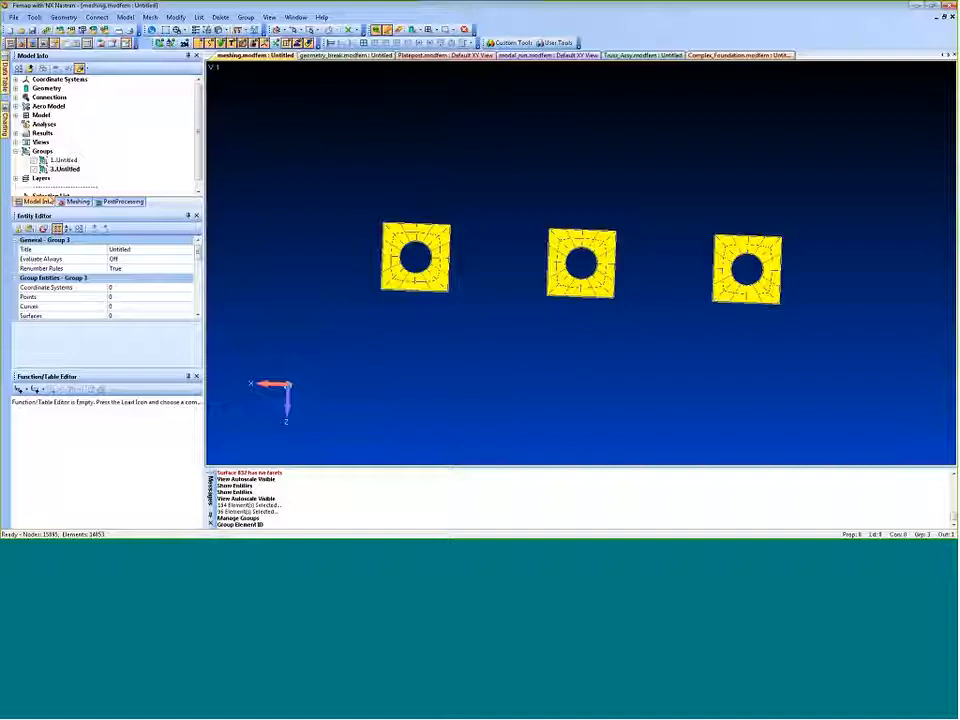
# Clear the Draw/Erase selection to redisplay the full model around the angle bracket, and turn off highlighting of tree-selected entities
pyautogui.click(464, 30)
pyautogui.scroll(-10, 425, 331)
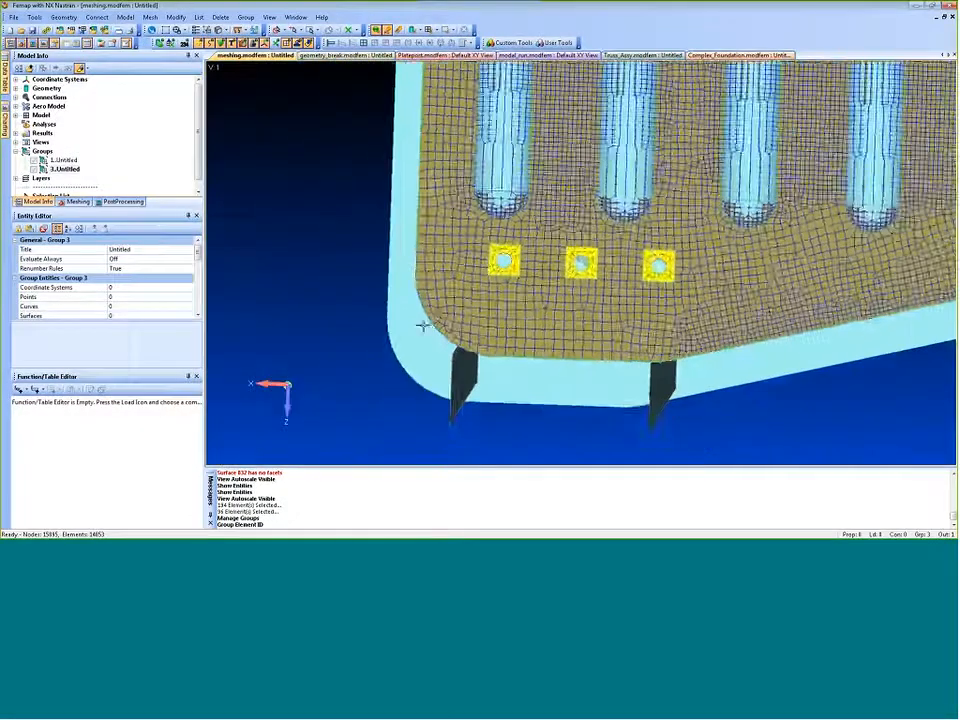
pyautogui.moveTo(434, 333); pyautogui.dragTo(570, 262, button='middle')
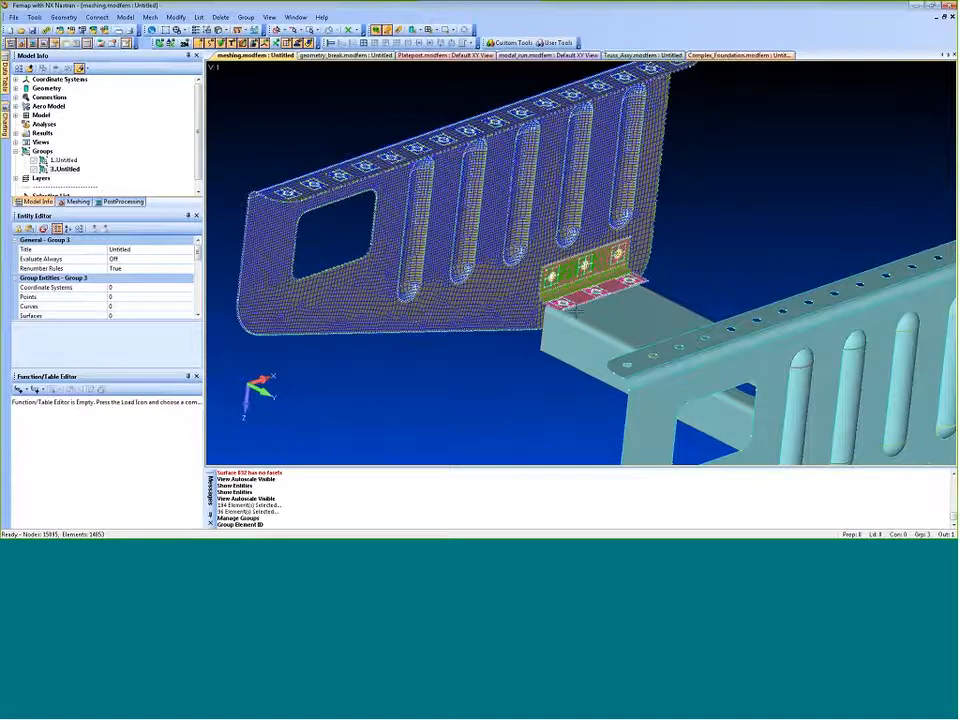
pyautogui.scroll(6, 576, 326)
pyautogui.scroll(8, 576, 326)
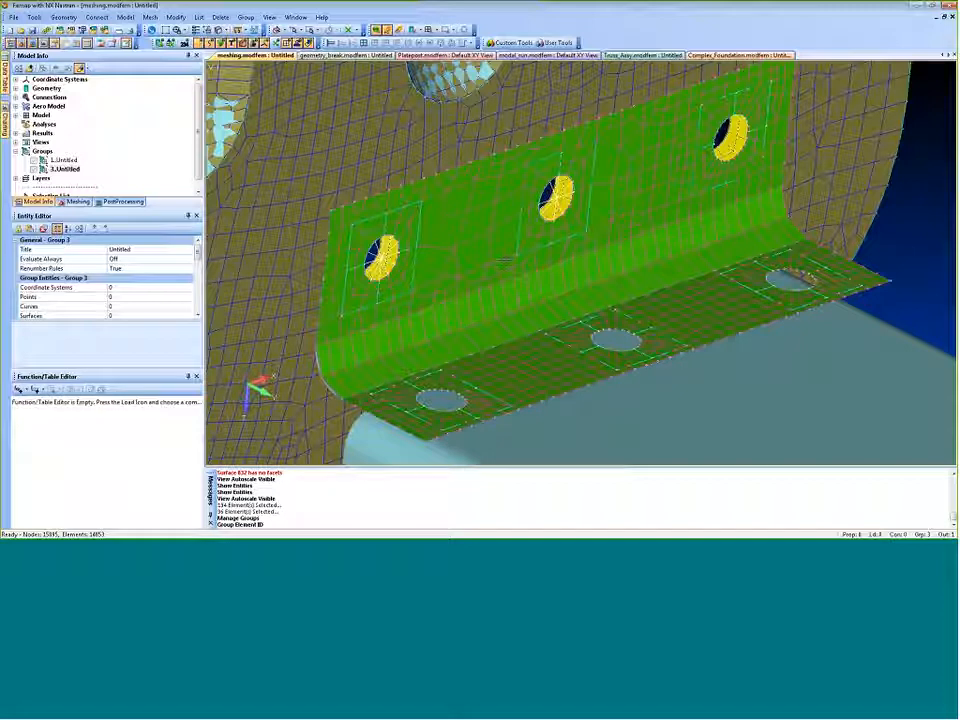
pyautogui.click(81, 69)
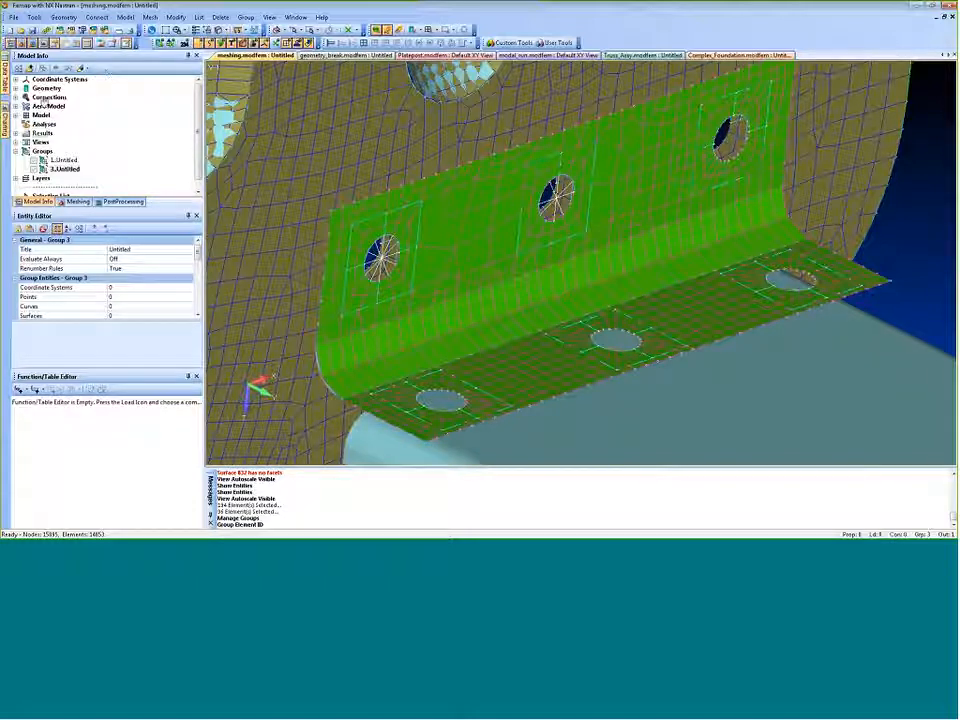
# Set the Meshing Toolbox's Mesh Sizing tool to increase curve sizing by a multiplication factor of 2 instead of a number of elements
pyautogui.click(77, 201)
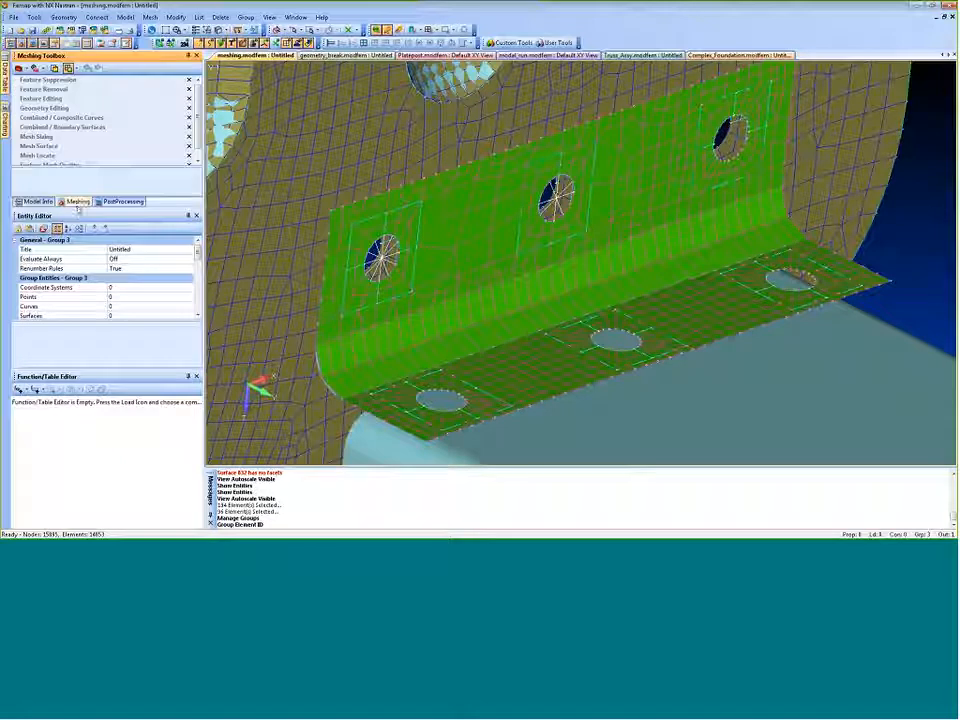
pyautogui.click(60, 136)
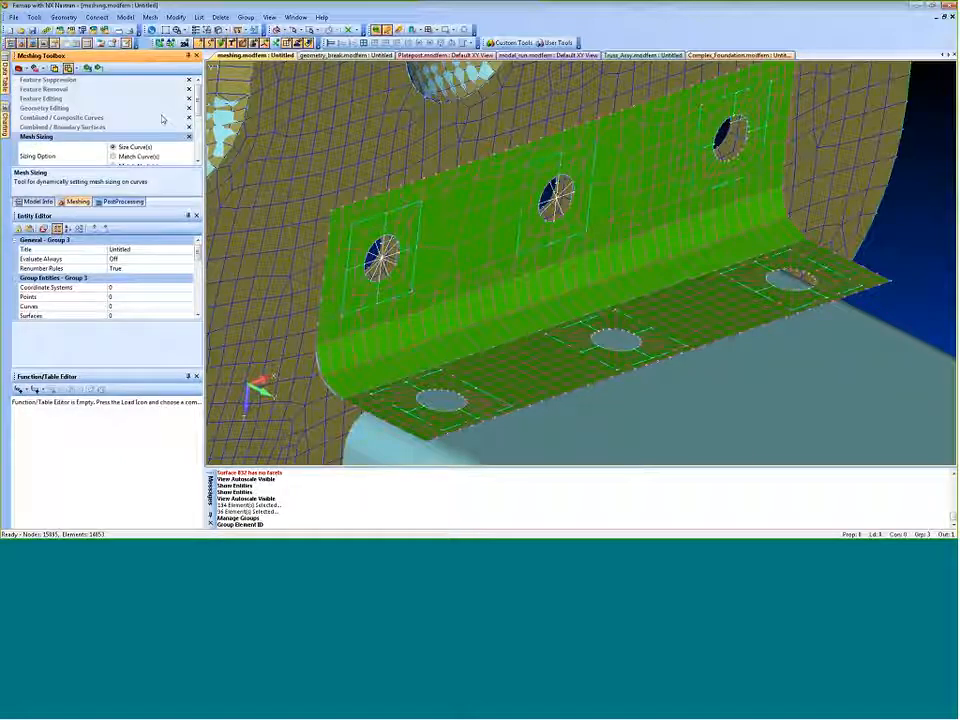
pyautogui.scroll(-5, 122, 88)
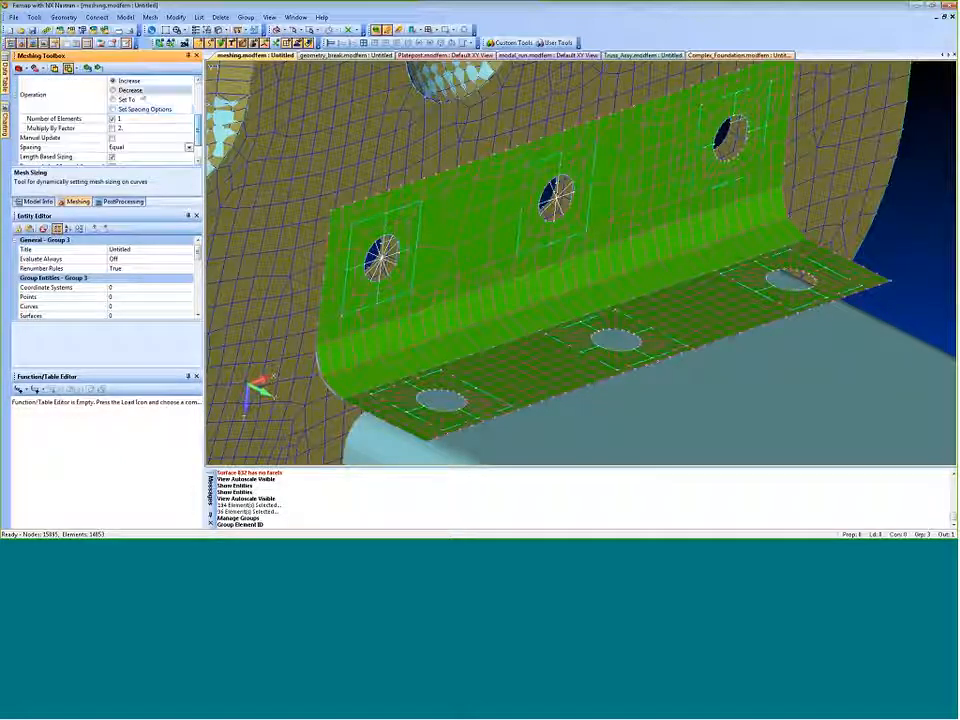
pyautogui.click(85, 119)
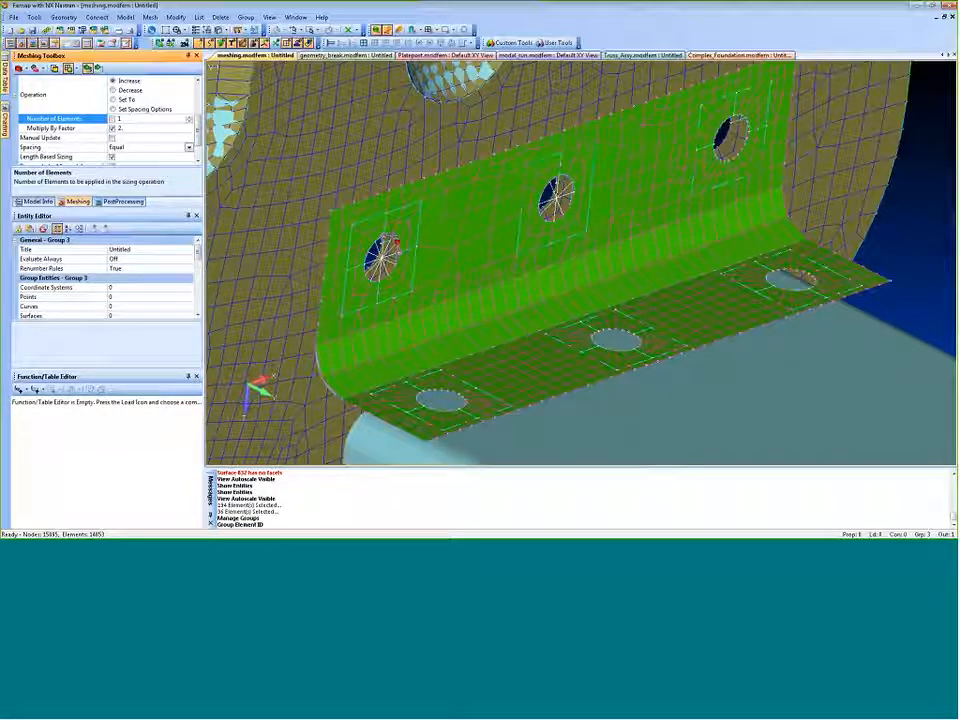
# Double the mesh sizing on the edge curves around the bracket's first upright bolt hole, remeshing its surfaces and rigid spider
pyautogui.click(396, 243)
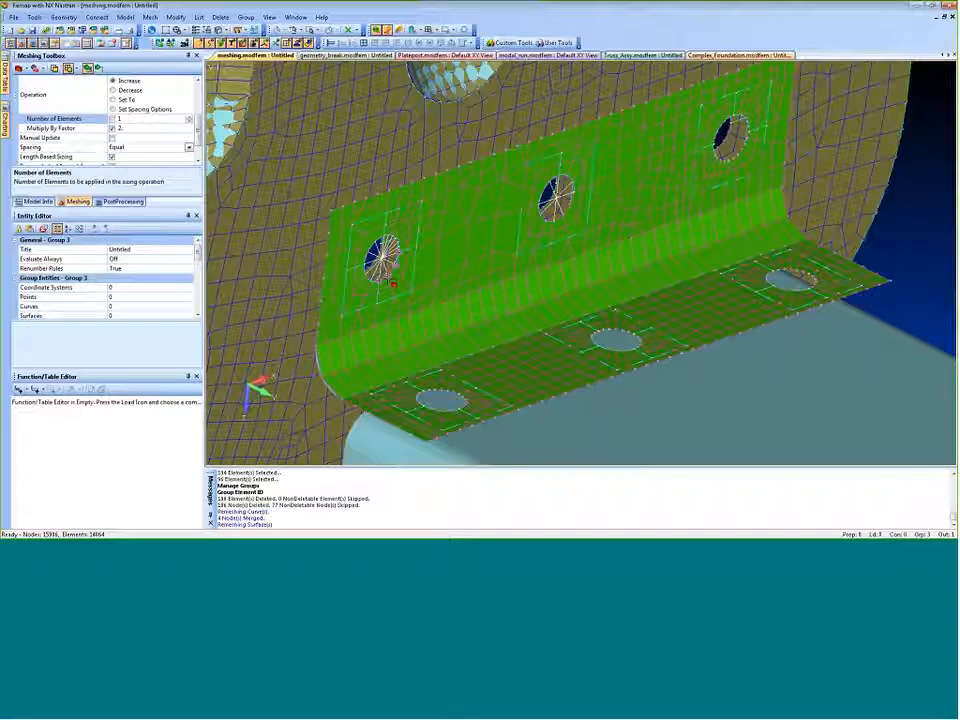
pyautogui.click(393, 284)
pyautogui.click(393, 284)
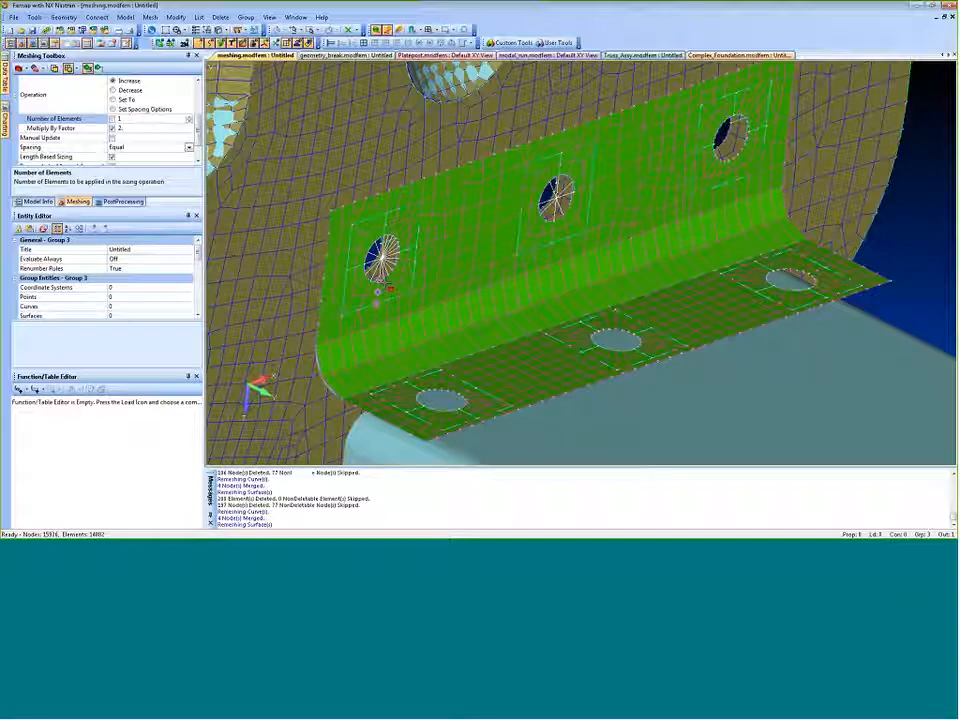
pyautogui.click(366, 268)
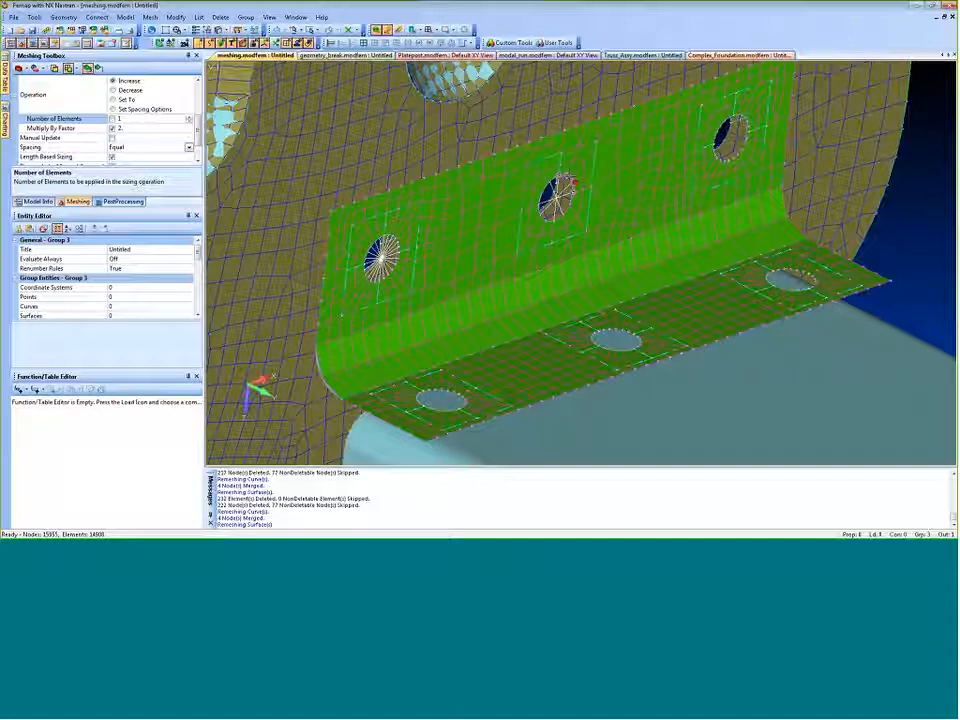
# Double the mesh sizing on curves around the middle upright bolt hole and highlight the potential rigid disconnect message
pyautogui.click(572, 183)
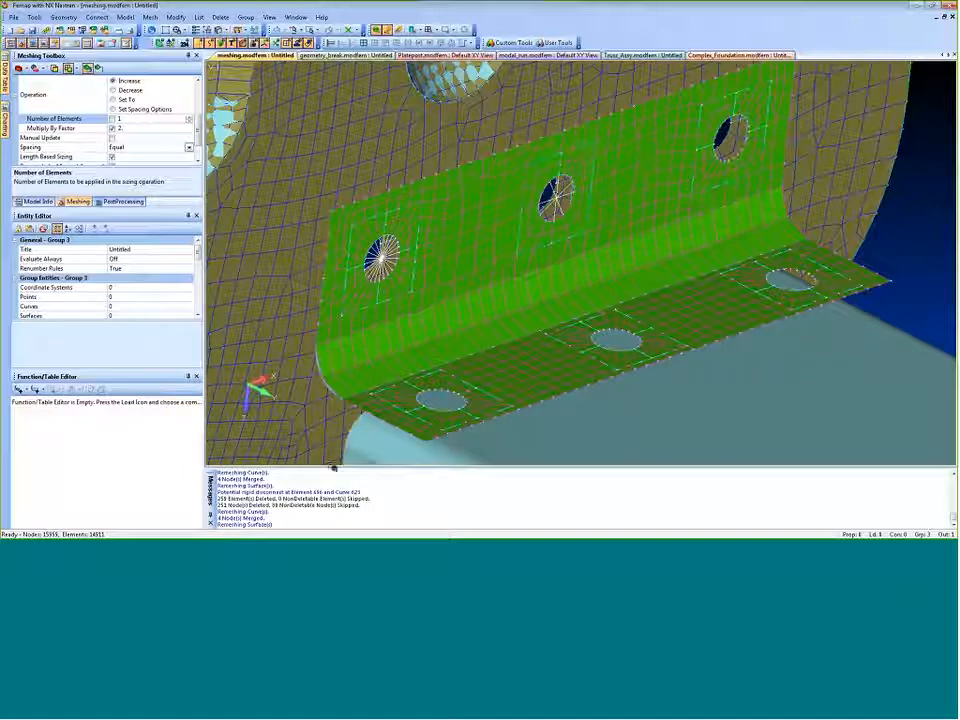
pyautogui.moveTo(219, 492); pyautogui.dragTo(364, 494)
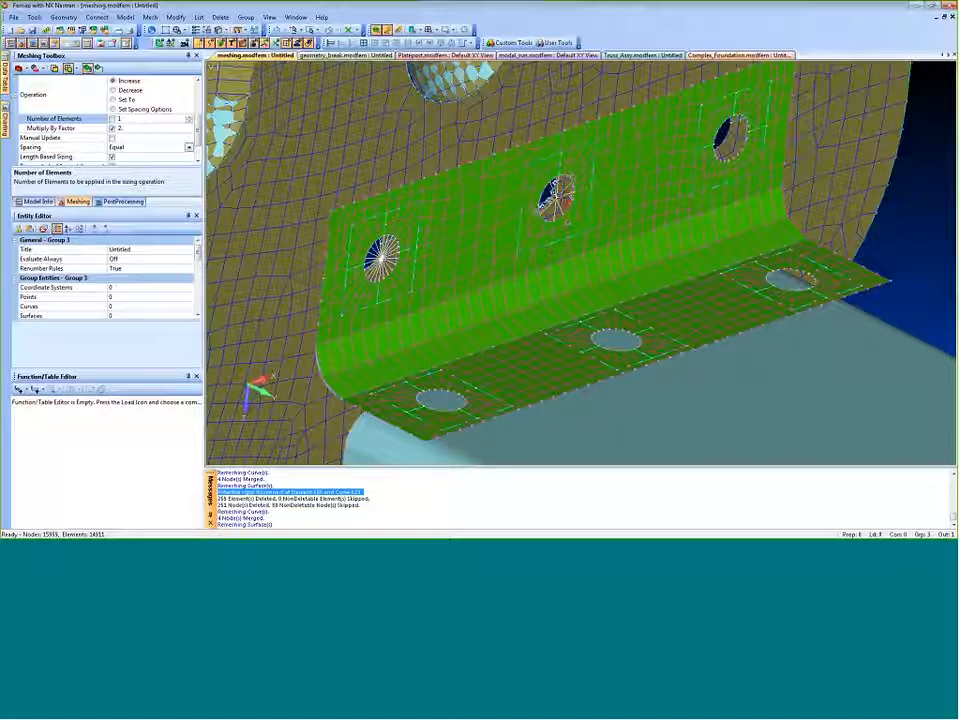
pyautogui.click(545, 204)
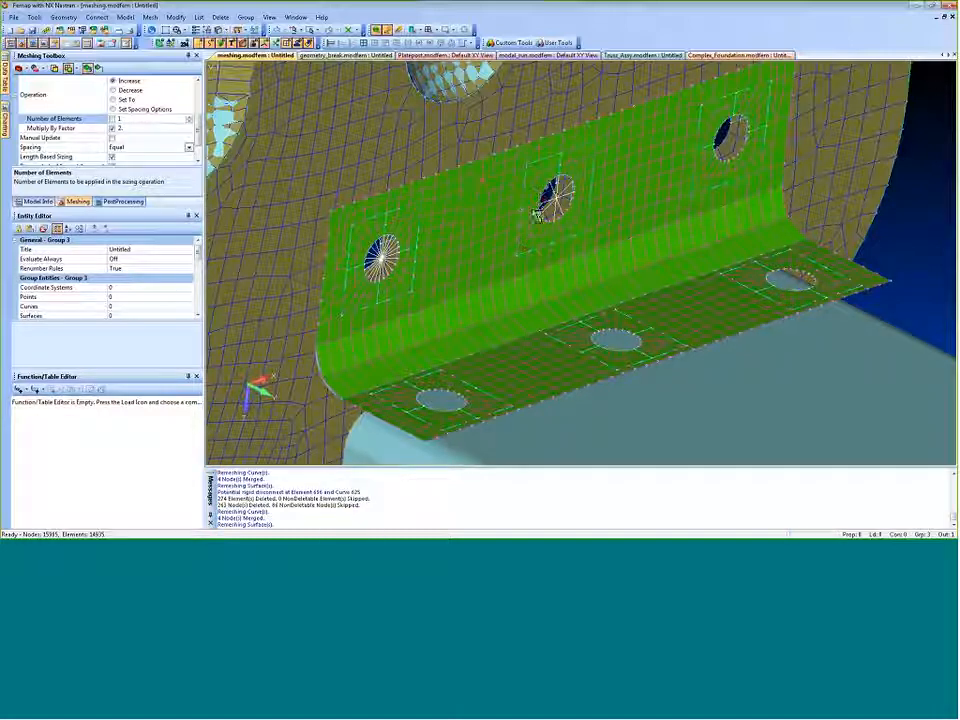
pyautogui.click(518, 196)
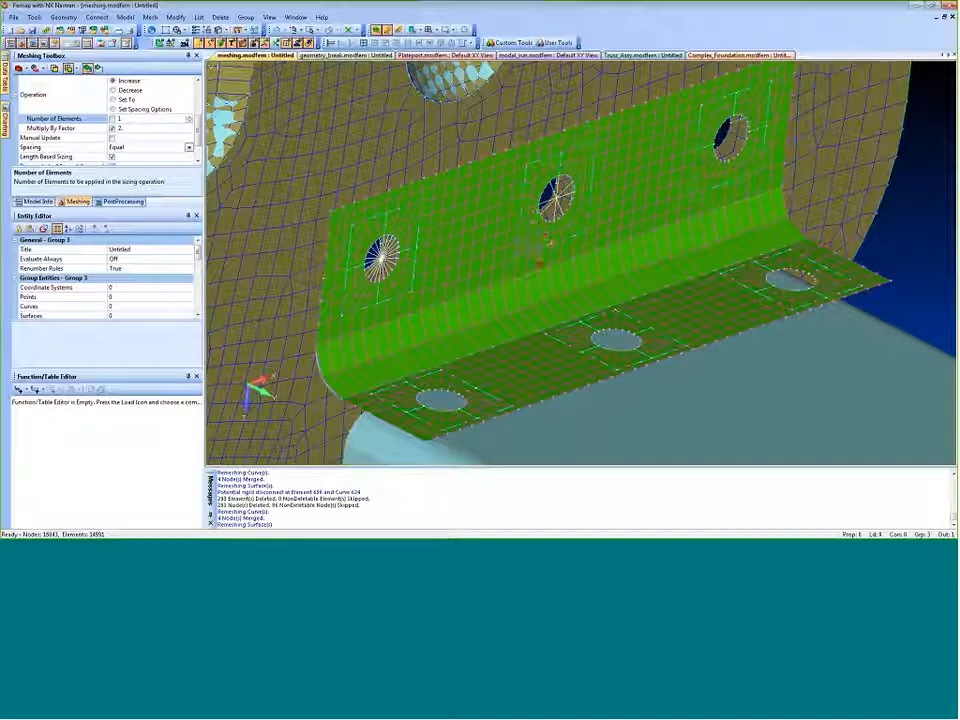
pyautogui.click(549, 318)
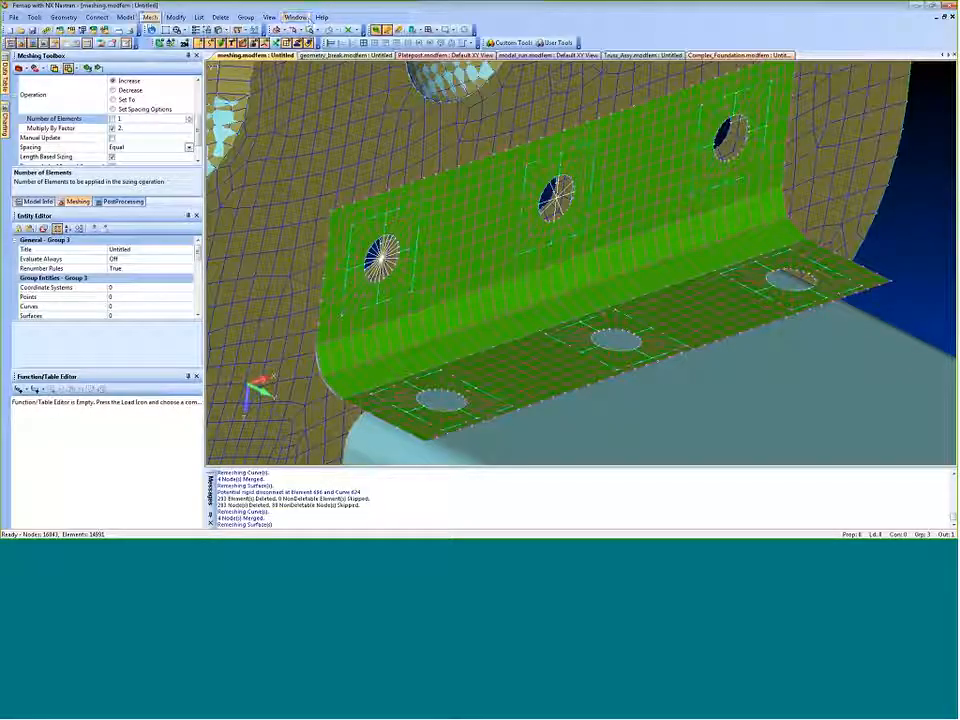
# Open the Vector Manager beside the model and preview the saved vectors Test 1 and Test 2 on the bracket holes
pyautogui.click(34, 17)
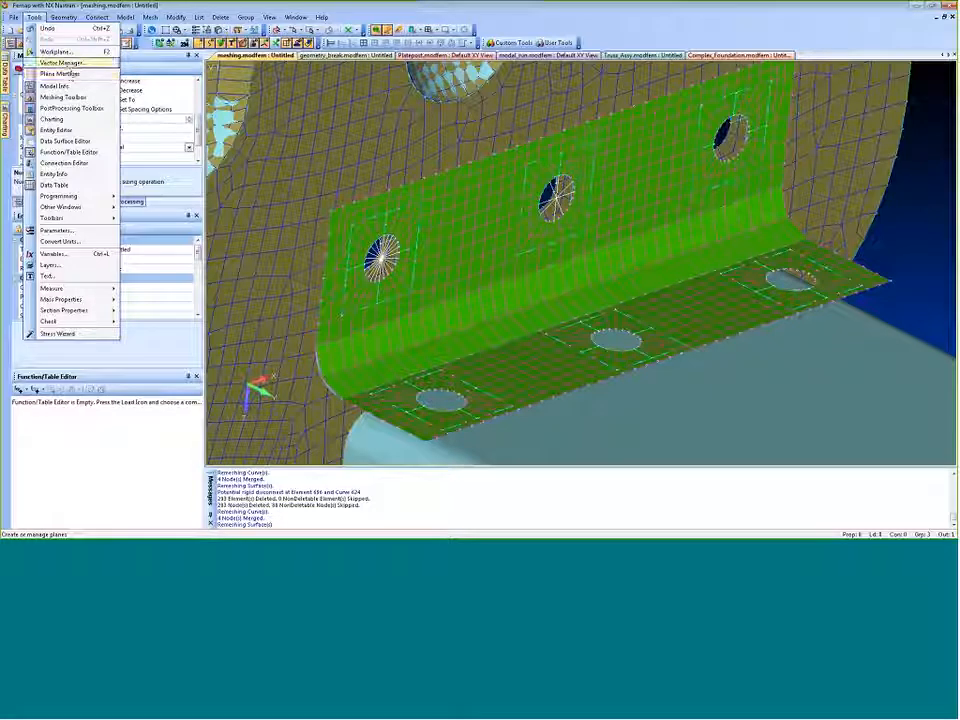
pyautogui.click(62, 63)
pyautogui.moveTo(422, 348); pyautogui.dragTo(145, 190)
pyautogui.press('Up')
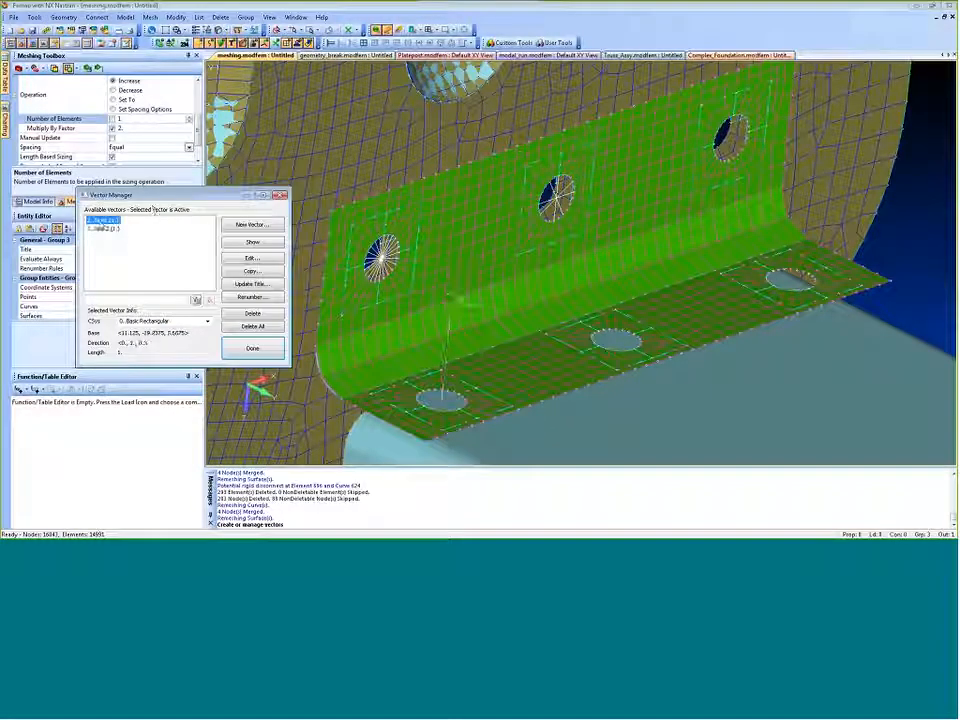
pyautogui.click(101, 229)
pyautogui.click(101, 229)
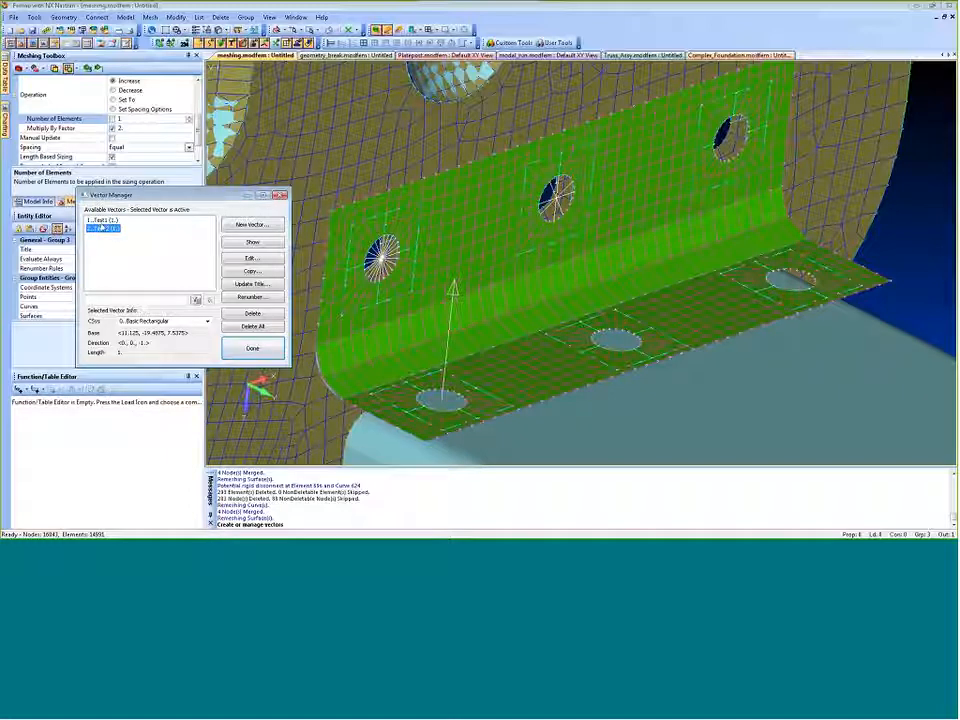
pyautogui.press('Up')
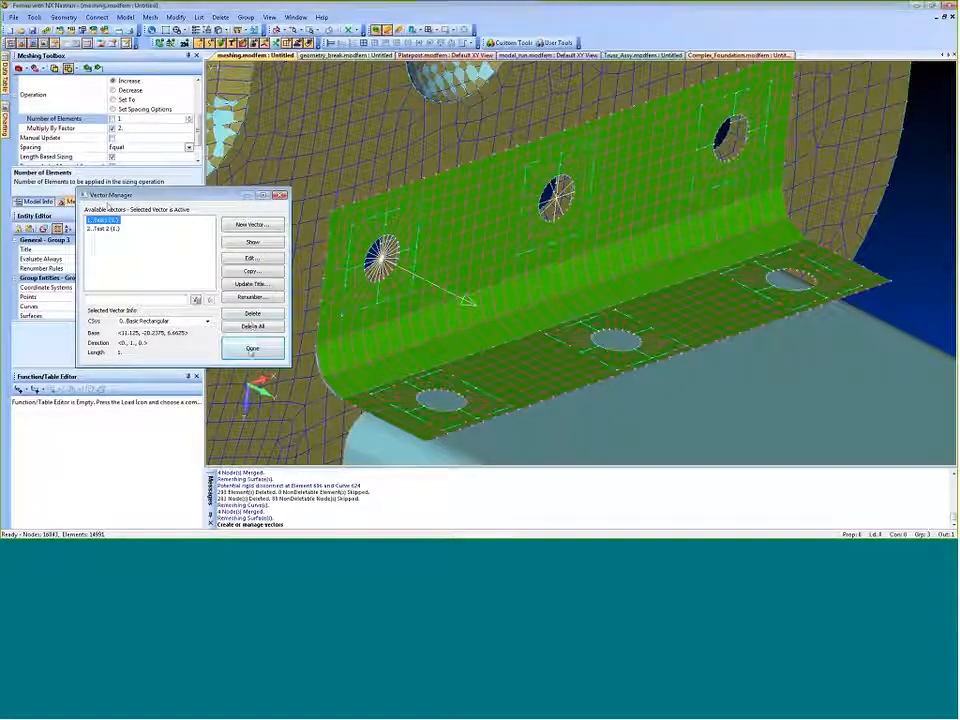
# Replace the Vector Manager with the Plane Manager and preview the saved plane Test1 against the bracket's bend from the side
pyautogui.click(252, 348)
pyautogui.click(34, 17)
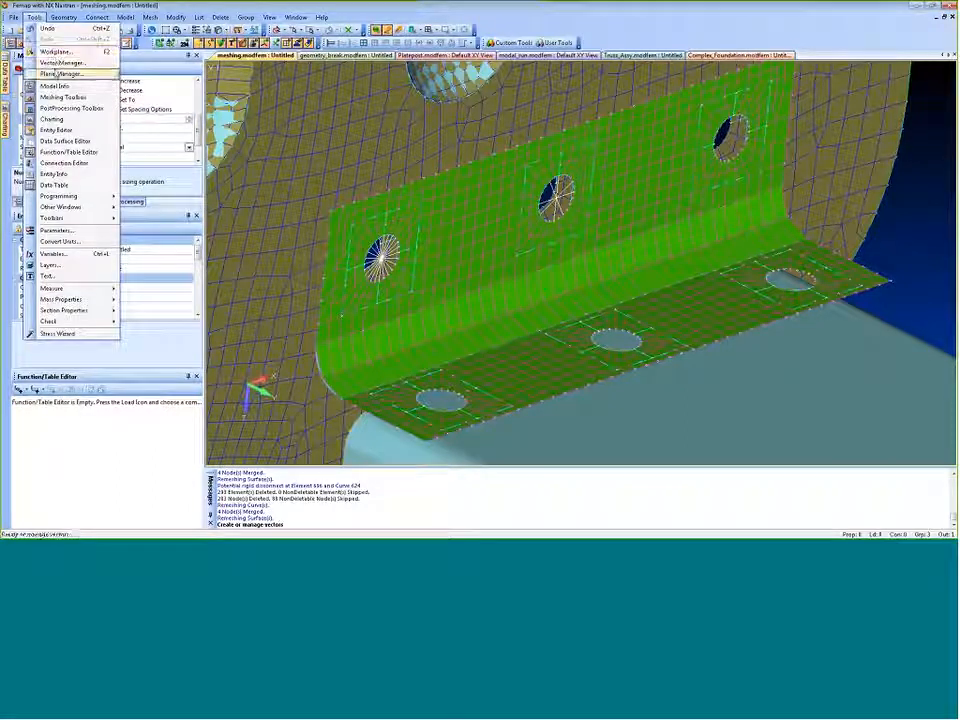
pyautogui.click(60, 73)
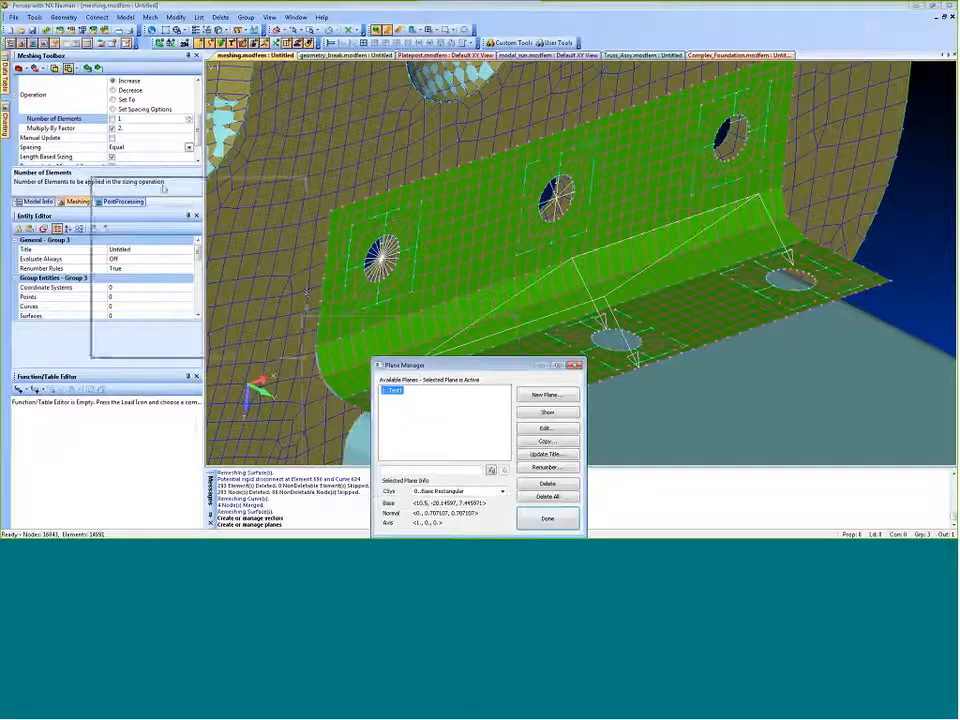
pyautogui.moveTo(447, 365); pyautogui.dragTo(158, 181)
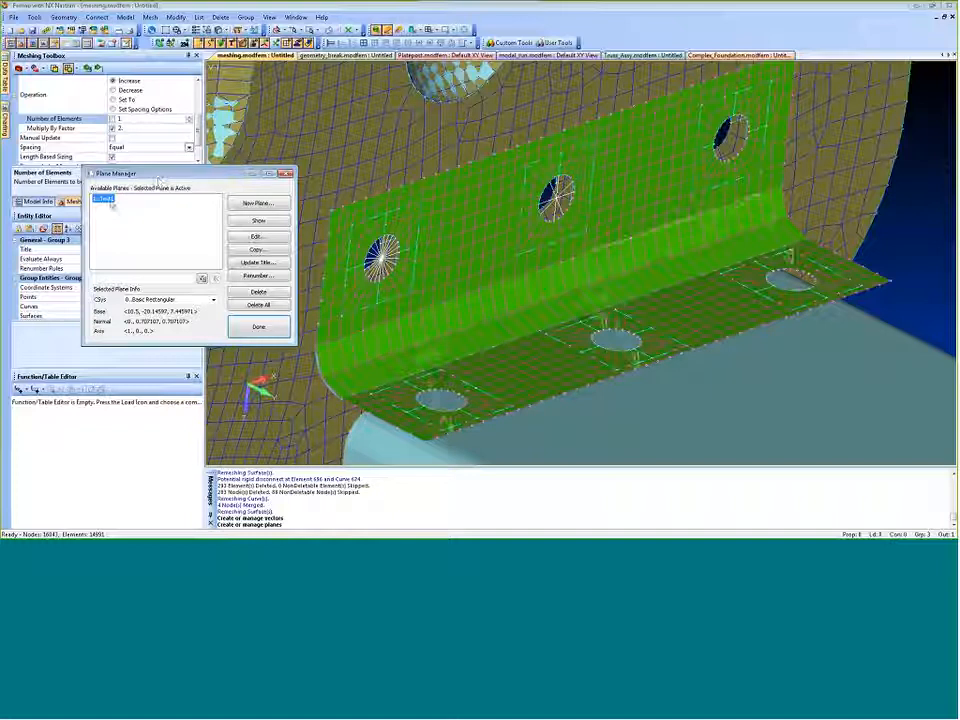
pyautogui.moveTo(590, 205); pyautogui.dragTo(671, 264, button='middle')
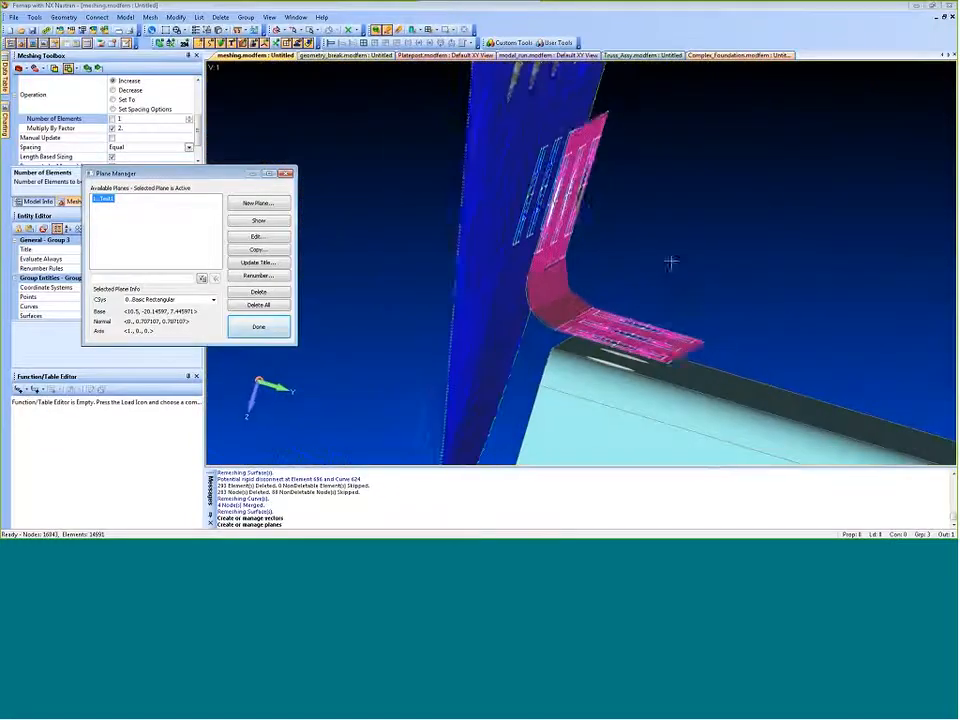
pyautogui.click(176, 199)
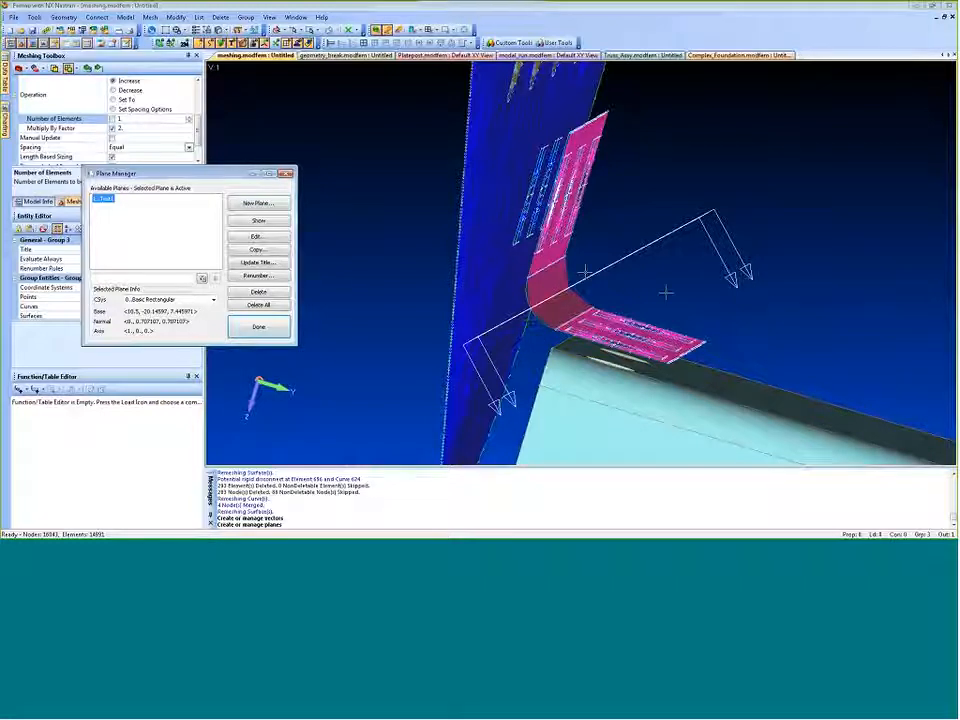
pyautogui.moveTo(669, 285); pyautogui.dragTo(588, 311, button='middle')
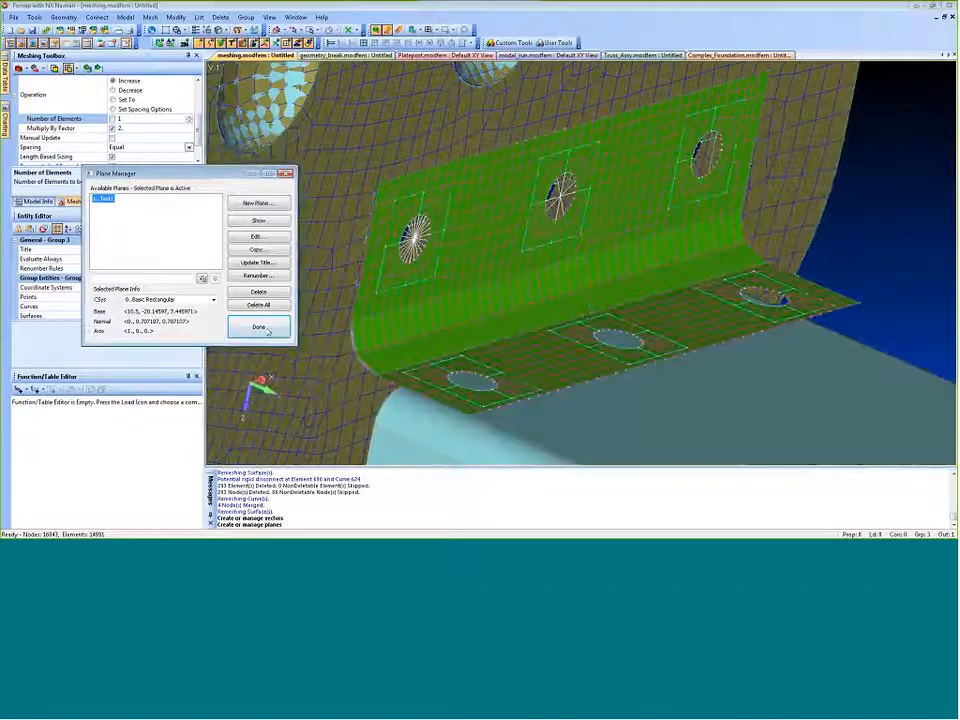
pyautogui.press('Escape')
# Project the center node of the first upright hole's rigid spider onto the saved plane Test1, using the closest/normal direction
pyautogui.click(176, 17)
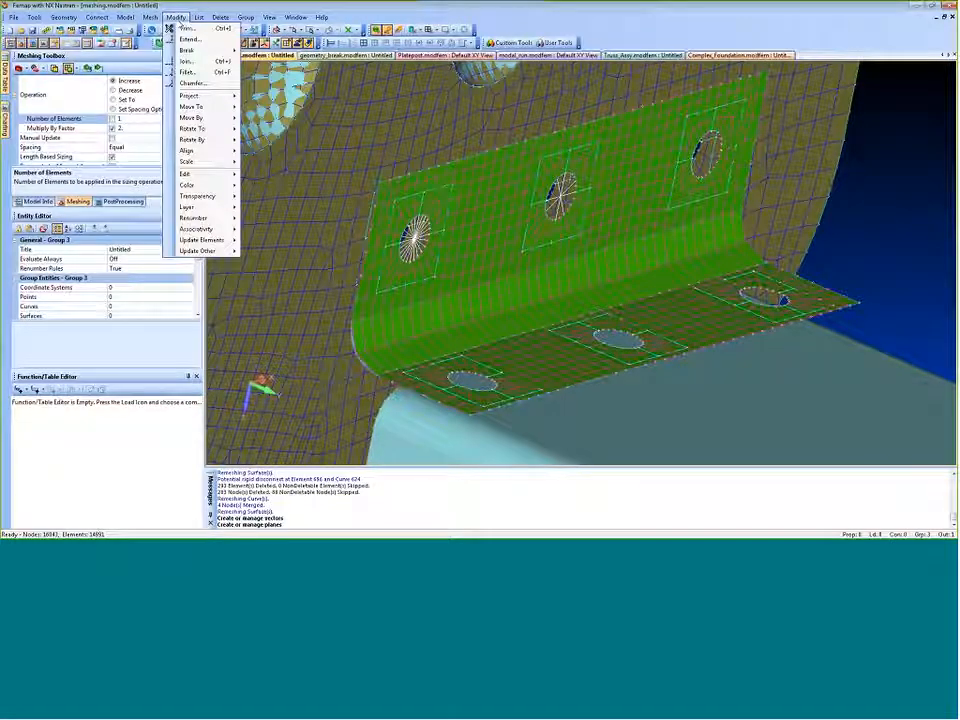
pyautogui.moveTo(201, 97)
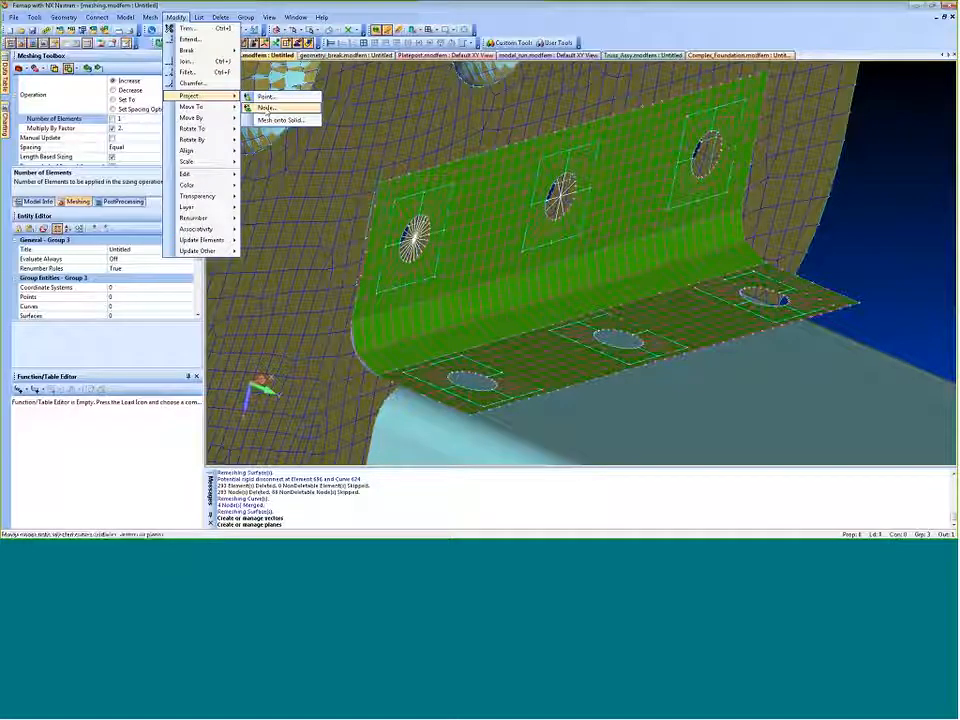
pyautogui.click(267, 117)
pyautogui.scroll(3, 267, 117)
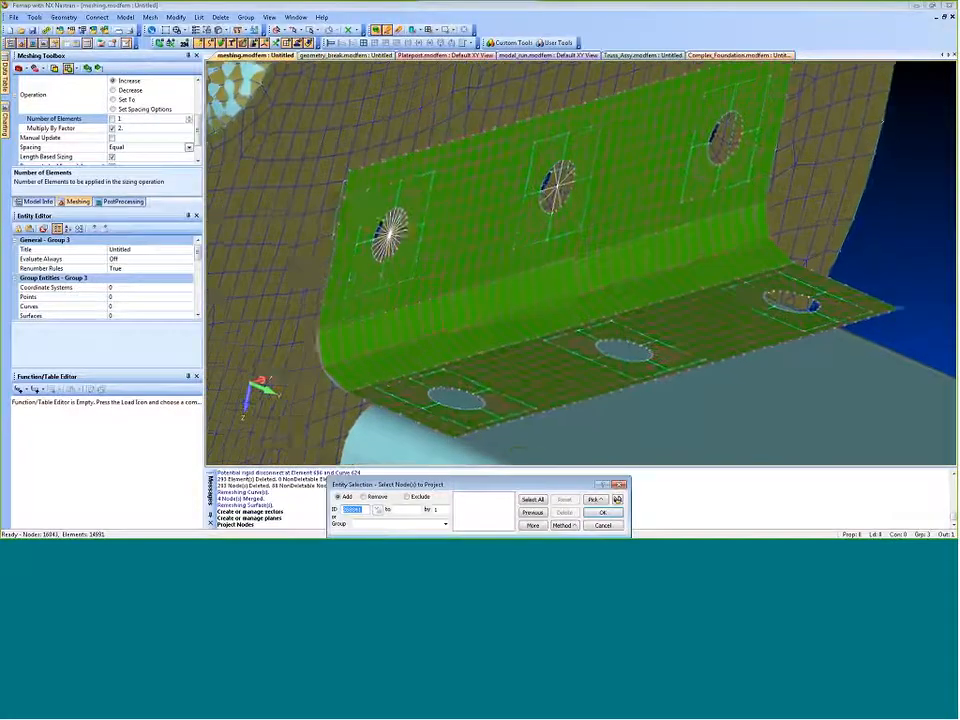
pyautogui.click(344, 231)
pyautogui.moveTo(344, 231); pyautogui.dragTo(355, 261, button='middle')
pyautogui.click(602, 512)
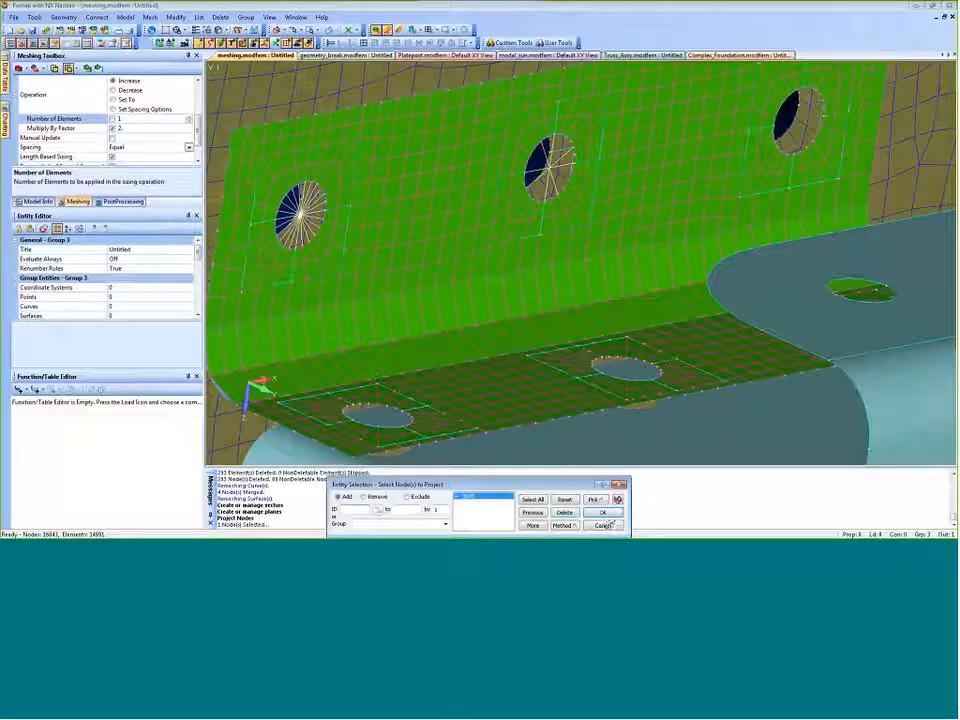
pyautogui.click(602, 512)
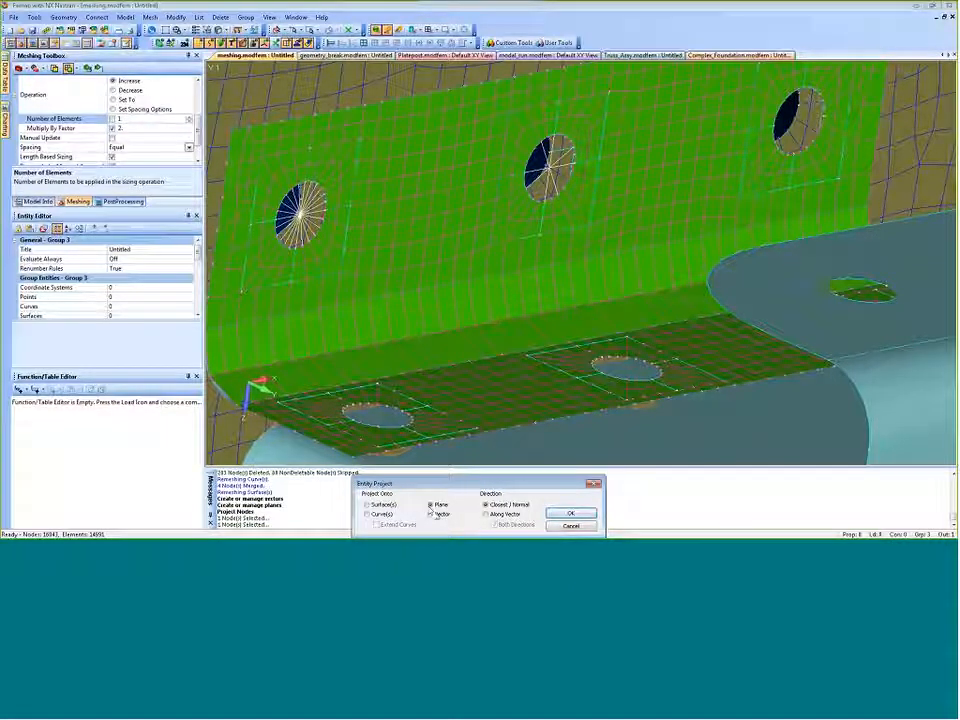
pyautogui.press('Return')
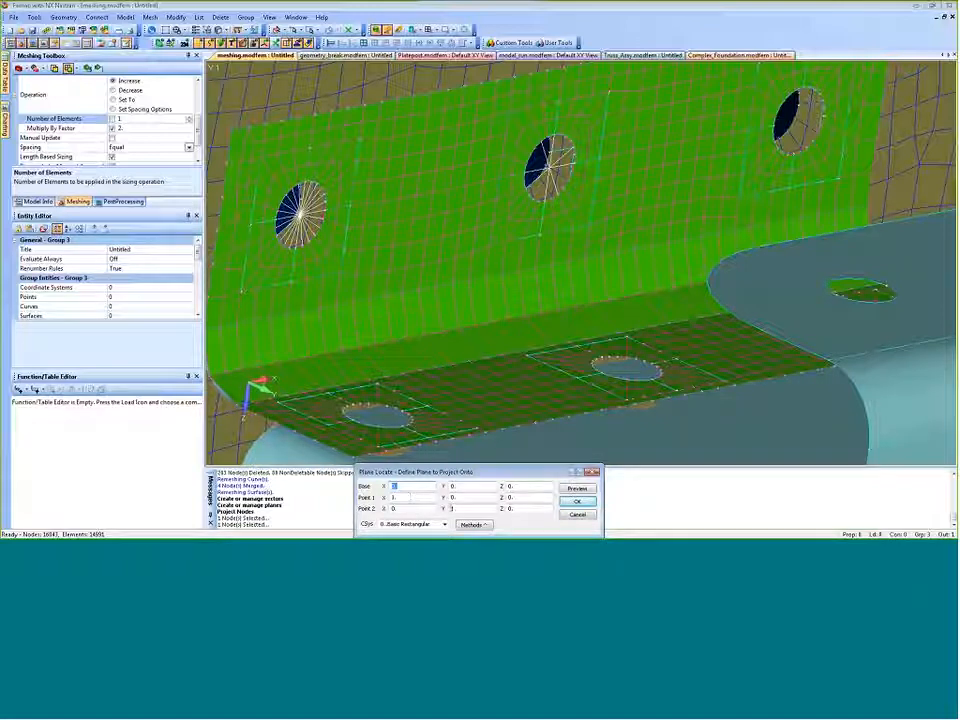
pyautogui.click(487, 525)
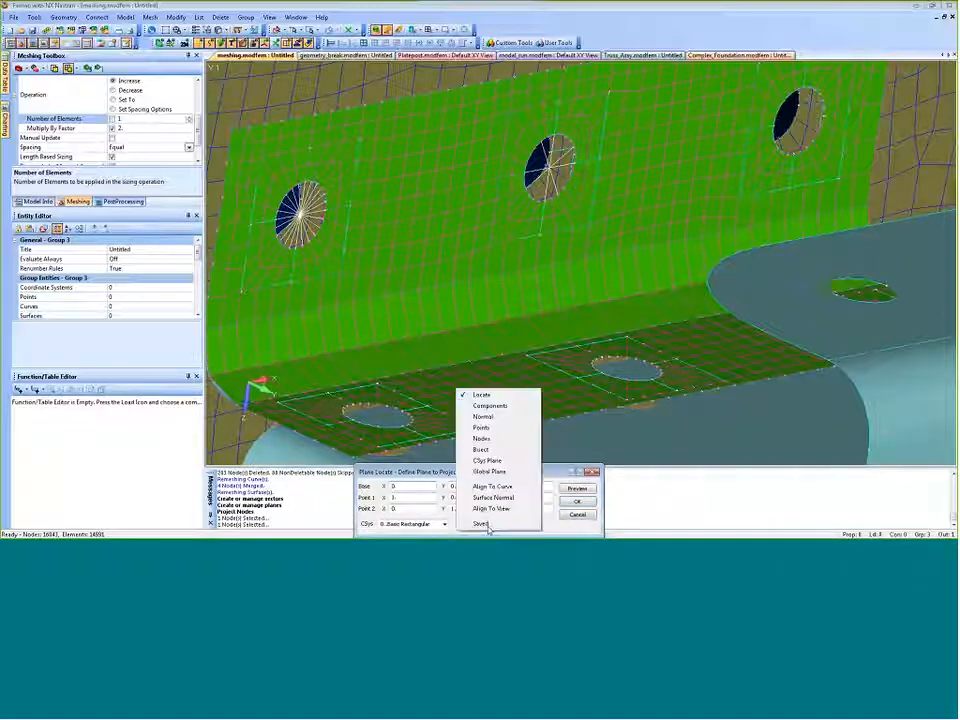
pyautogui.click(521, 527)
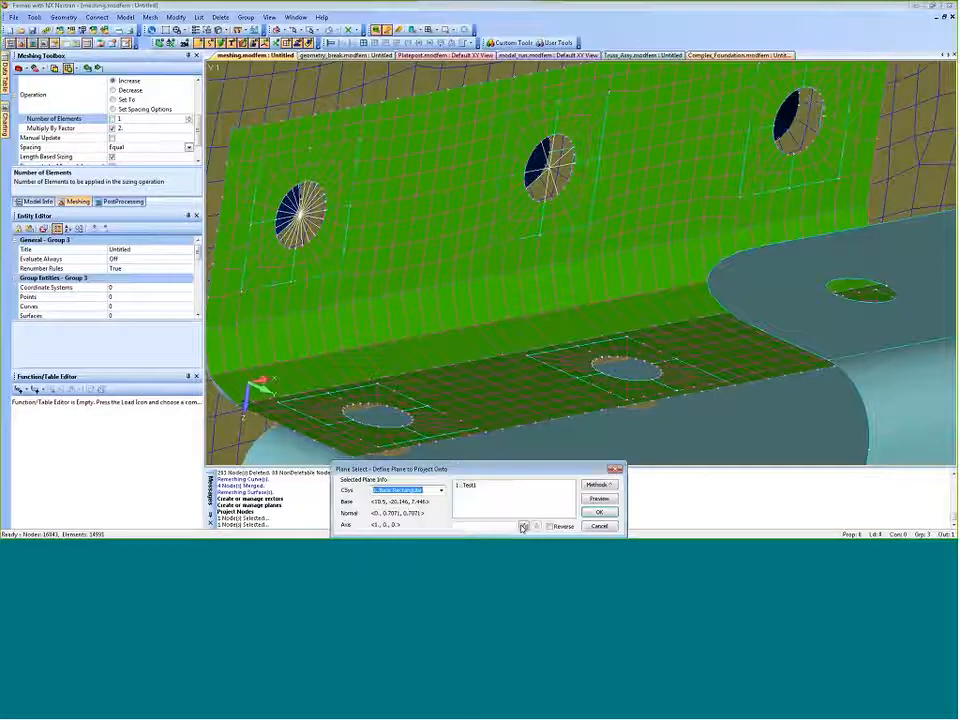
pyautogui.click(467, 486)
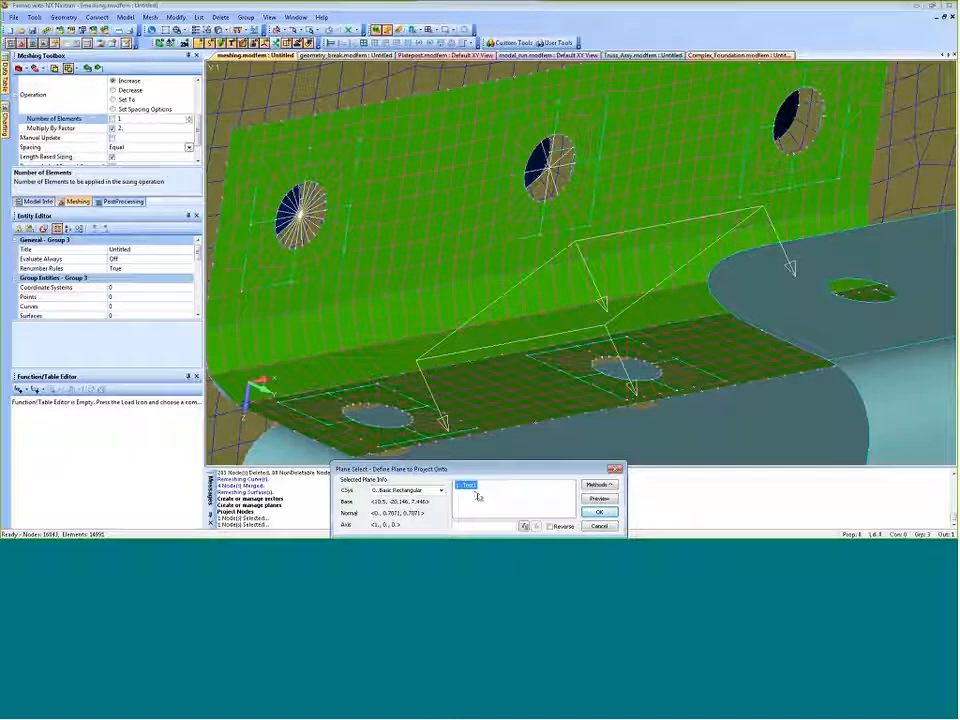
pyautogui.click(599, 512)
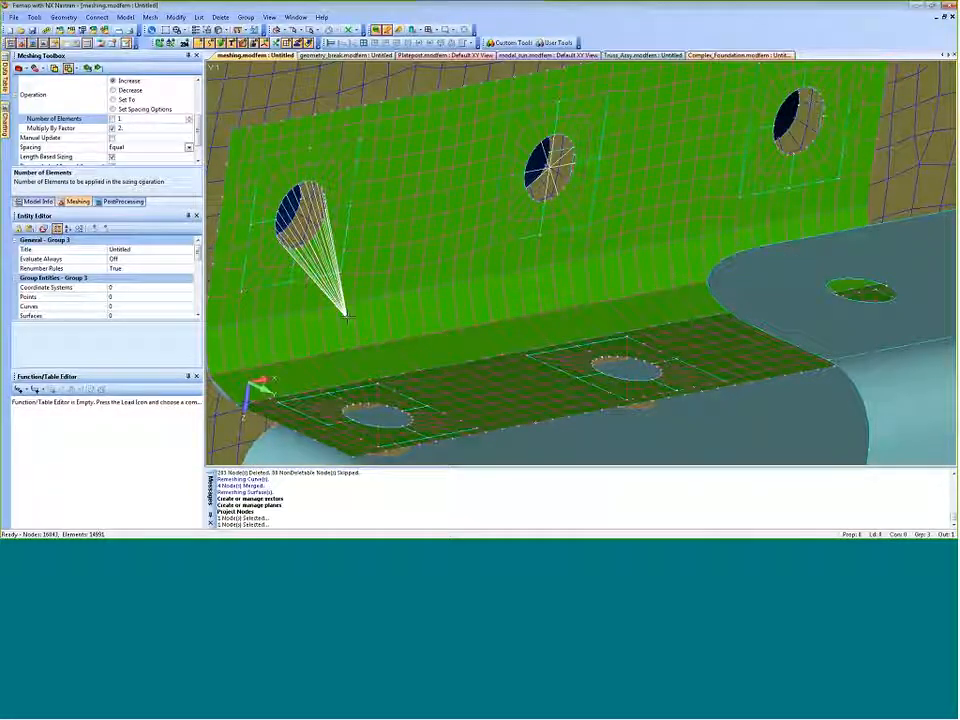
pyautogui.scroll(-7, 348, 318)
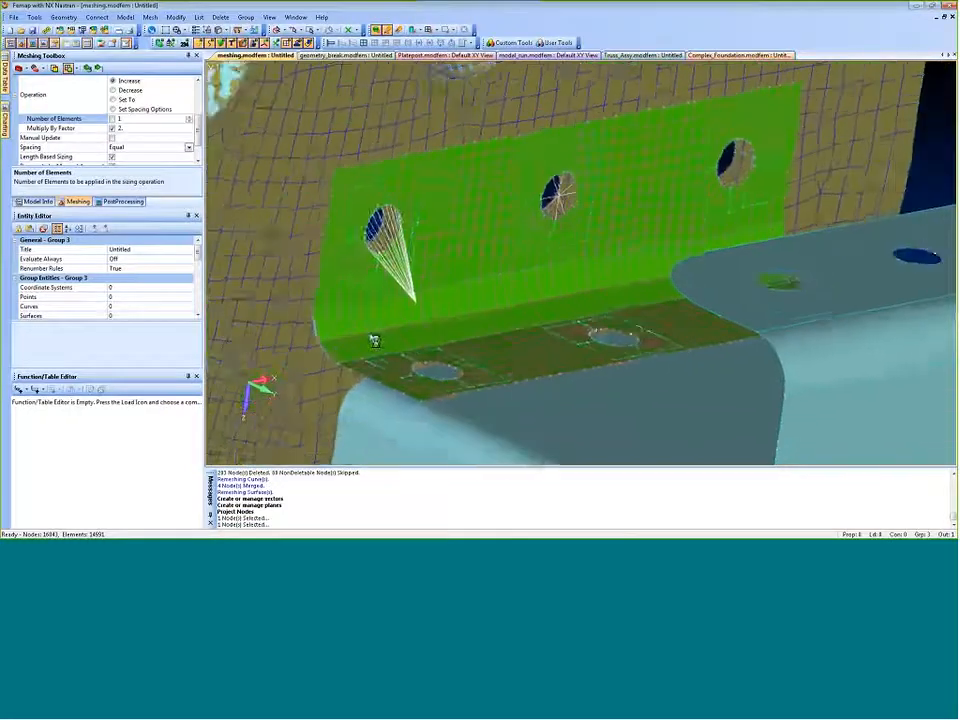
pyautogui.moveTo(424, 279); pyautogui.dragTo(476, 300, button='middle')
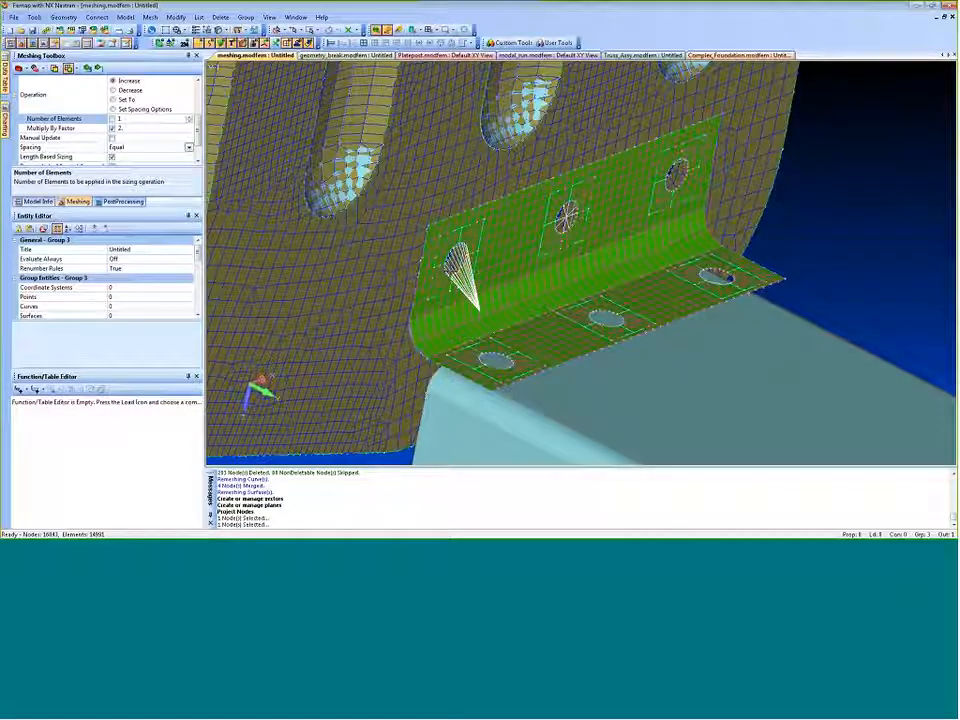
# Show the Model Info tree and expand the Model branch down to its Functions
pyautogui.click(35, 17)
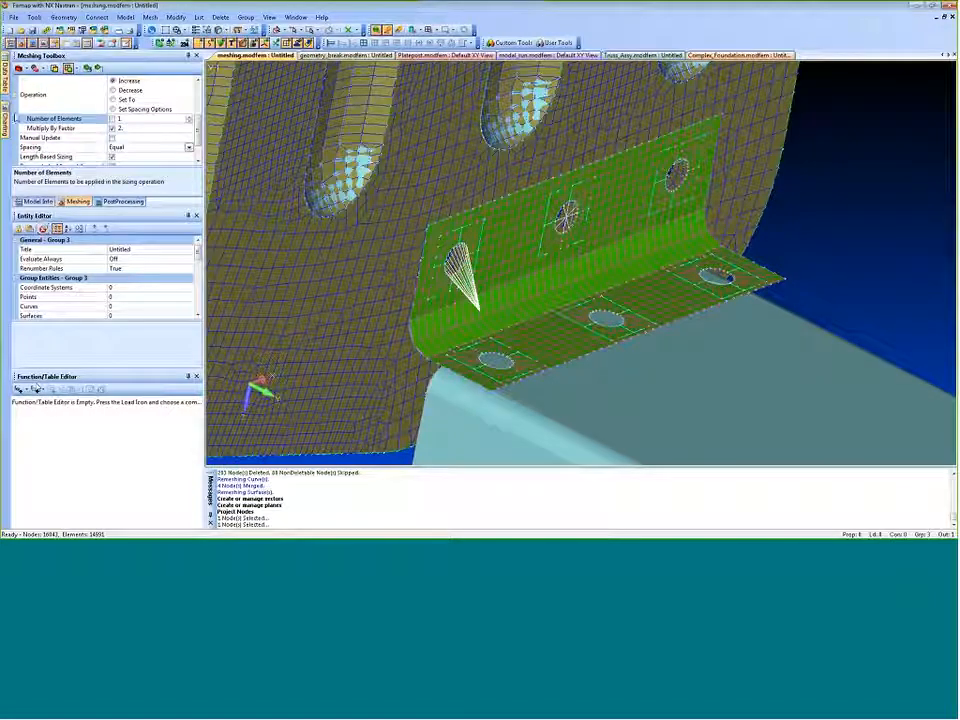
pyautogui.click(38, 202)
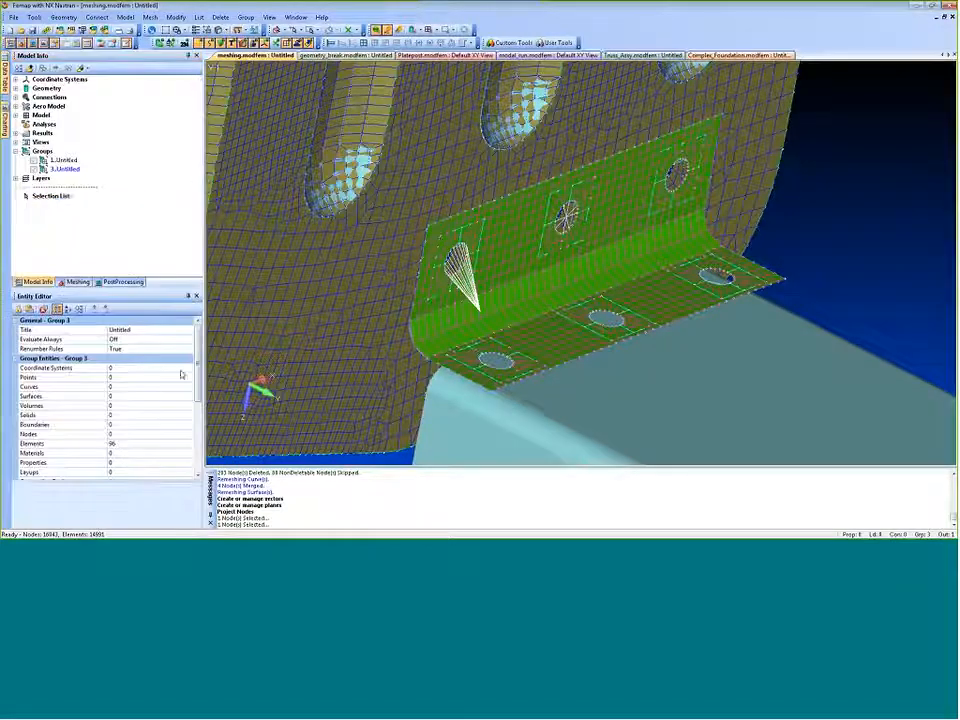
pyautogui.click(16, 115)
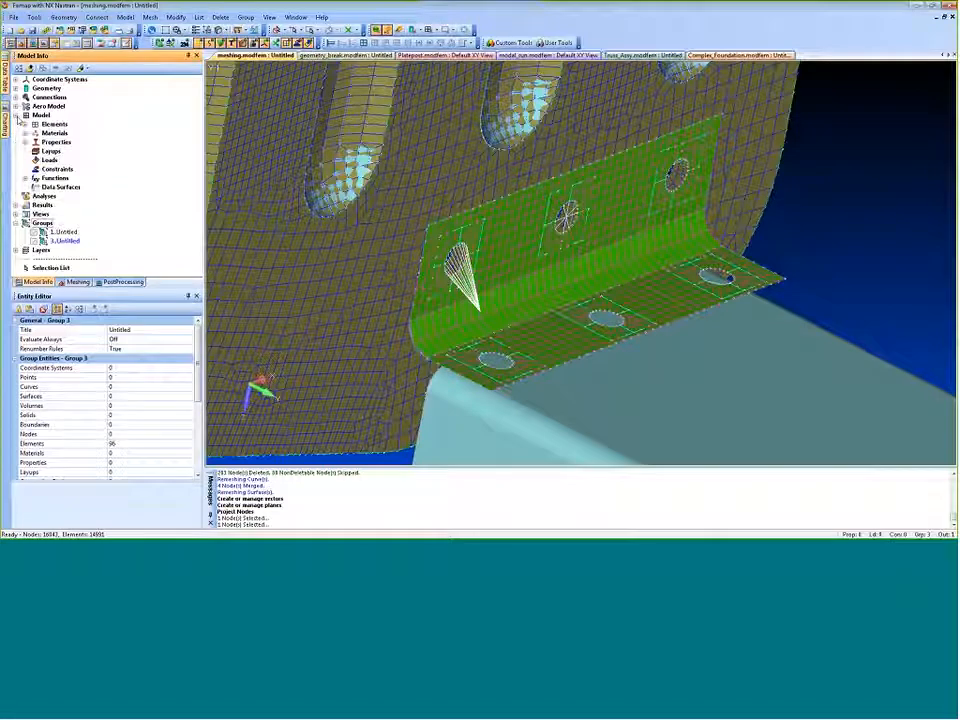
pyautogui.click(55, 177)
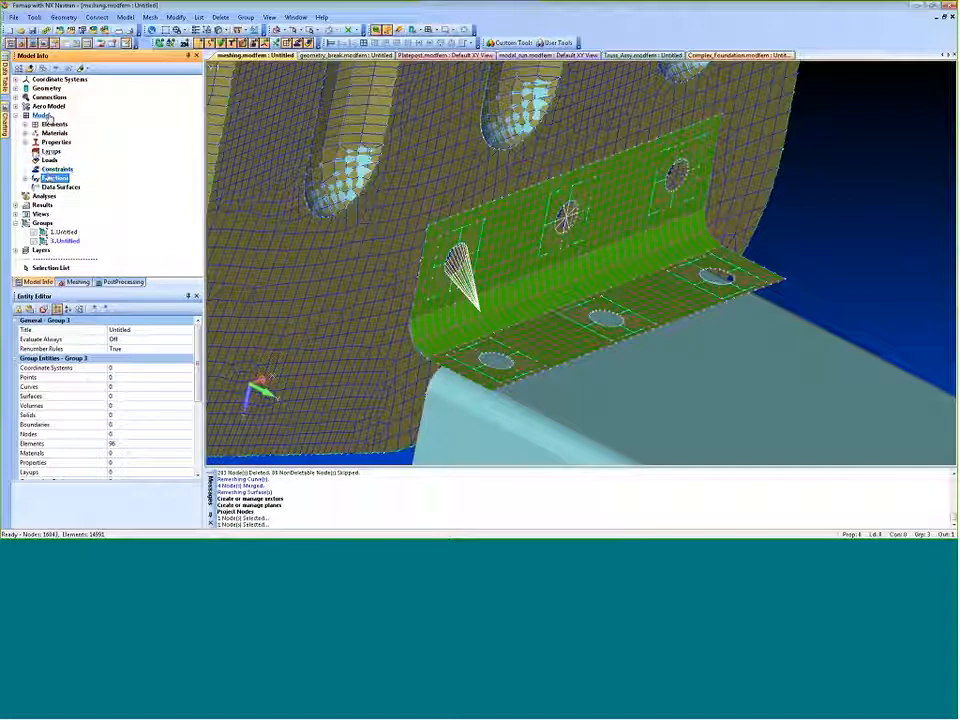
pyautogui.doubleClick(55, 177)
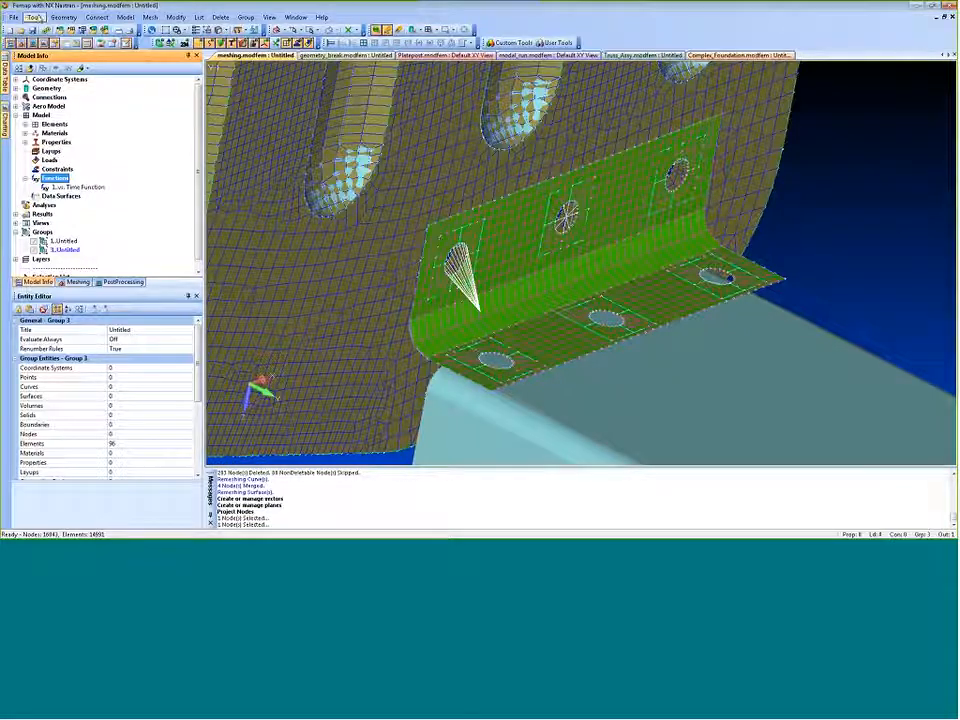
# Display the Function/Table Editor below the Entity Editor
pyautogui.click(35, 17)
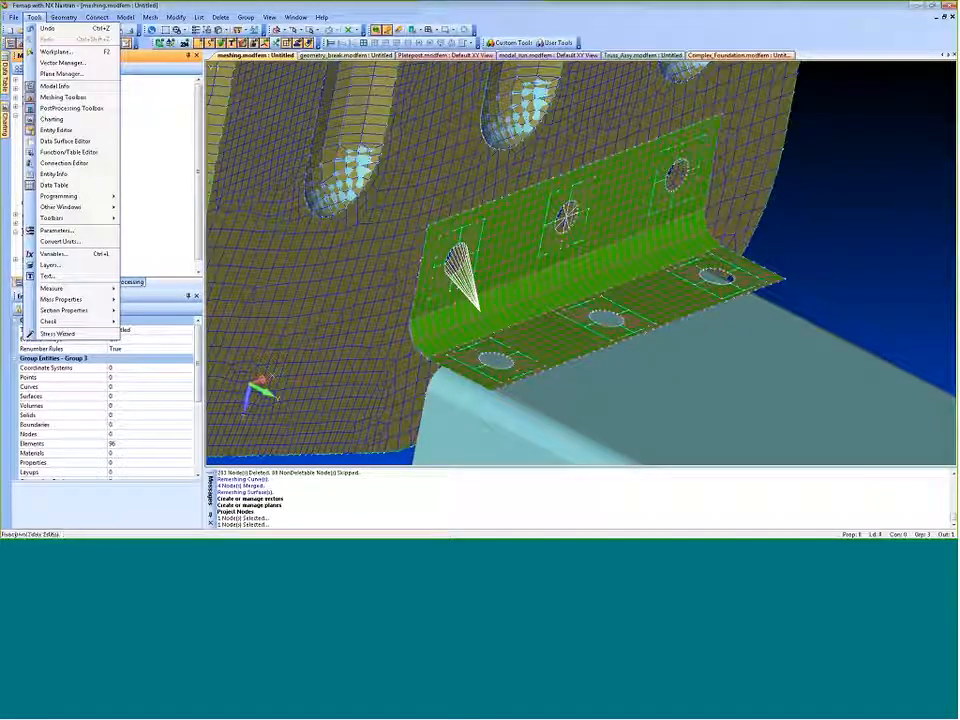
pyautogui.click(80, 152)
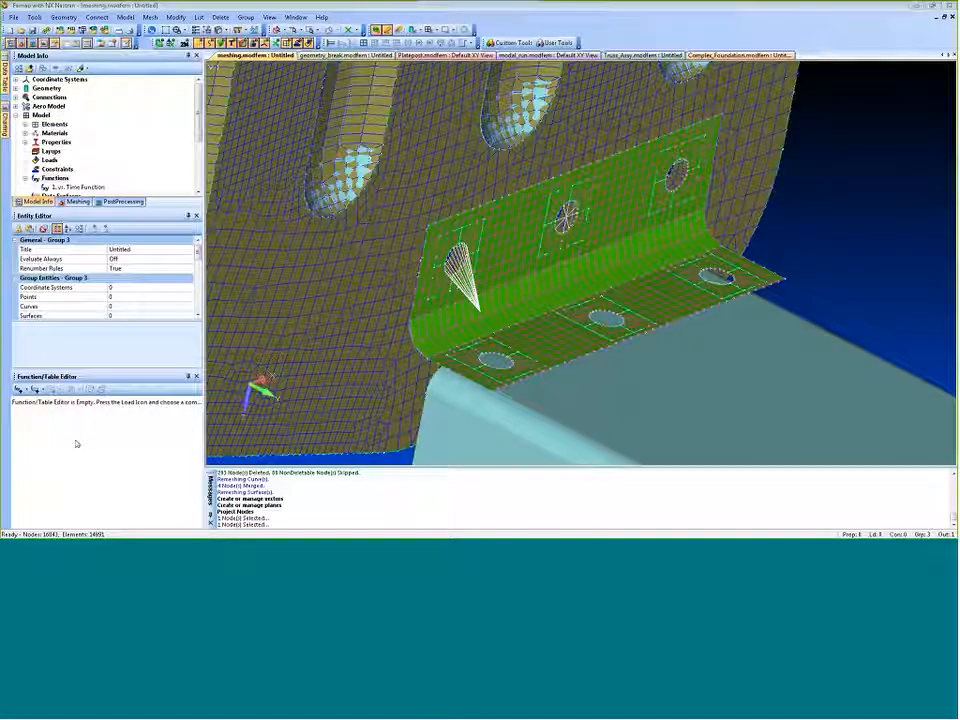
pyautogui.click(45, 451)
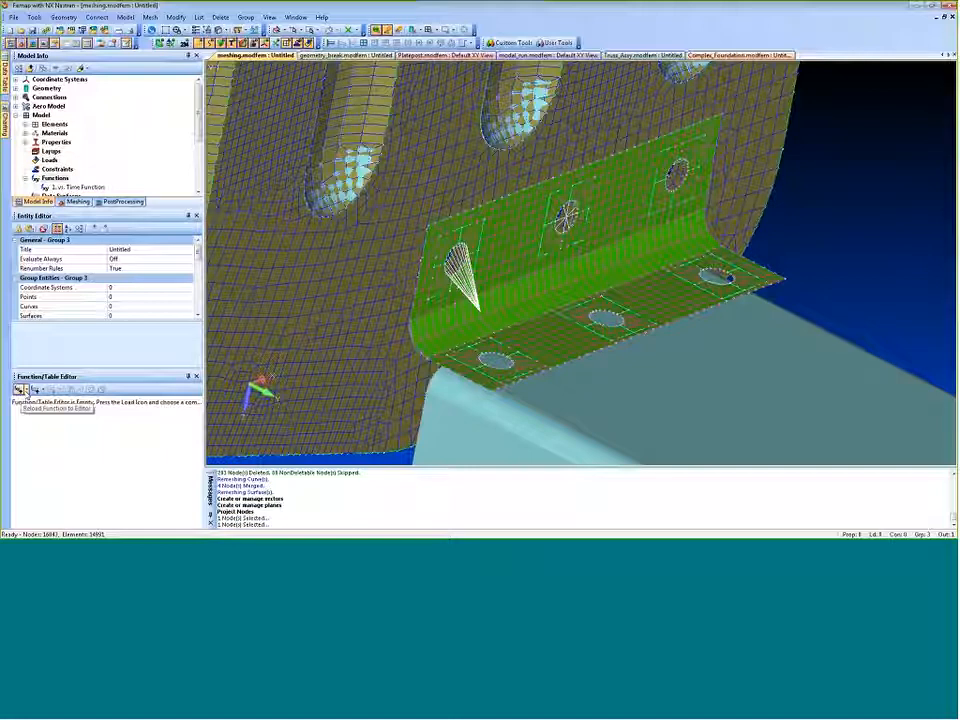
pyautogui.click(22, 390)
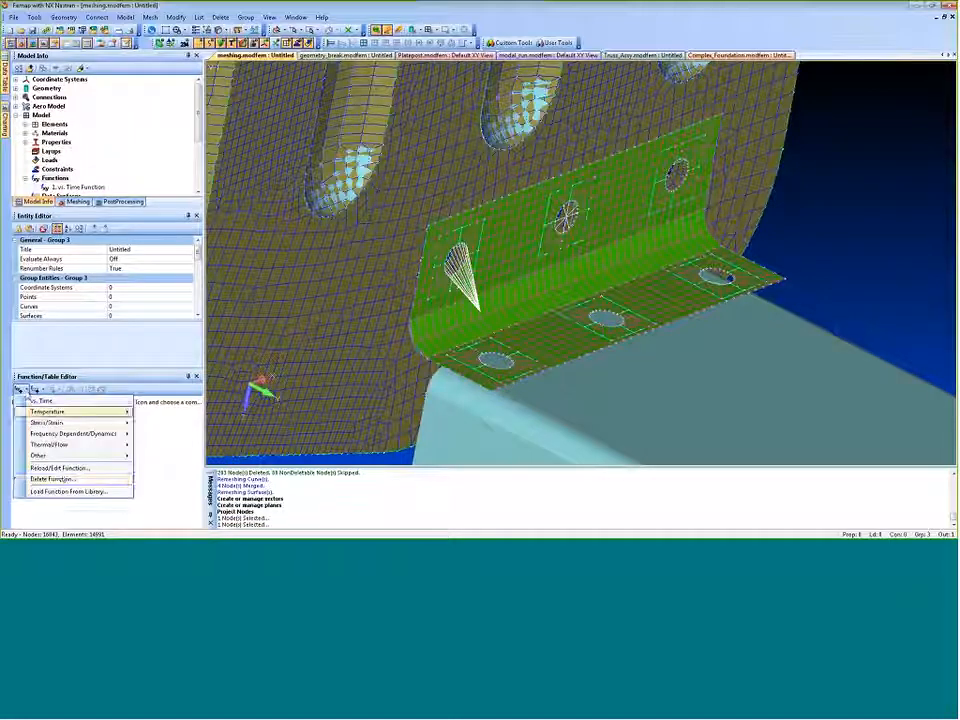
pyautogui.click(68, 492)
pyautogui.click(579, 373)
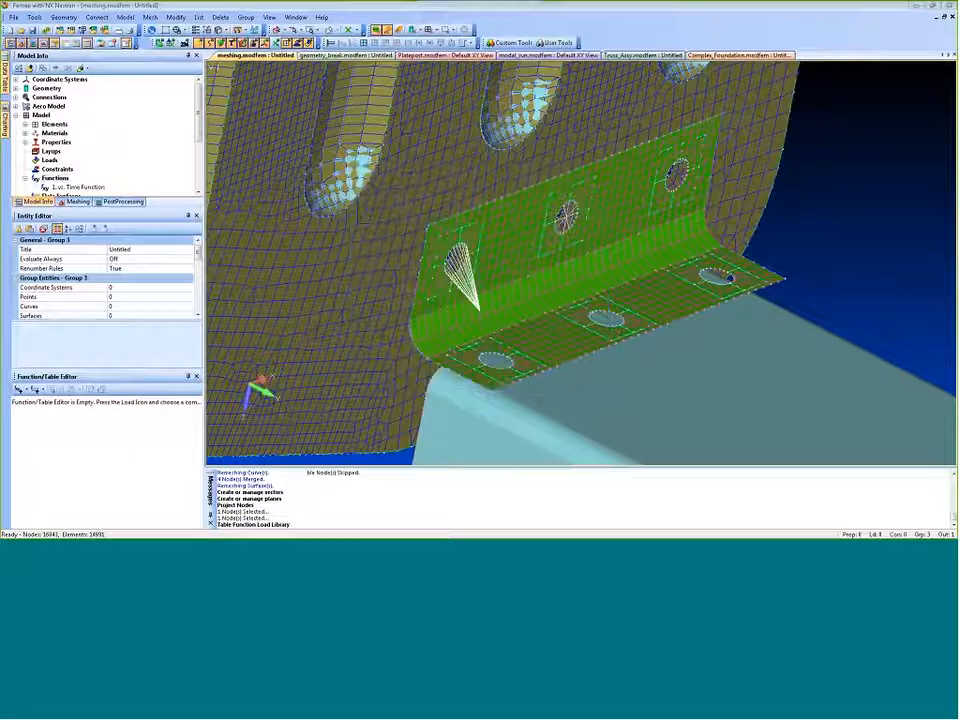
# Reload the existing vs. Time Function into the Function/Table Editor for editing
pyautogui.click(28, 390)
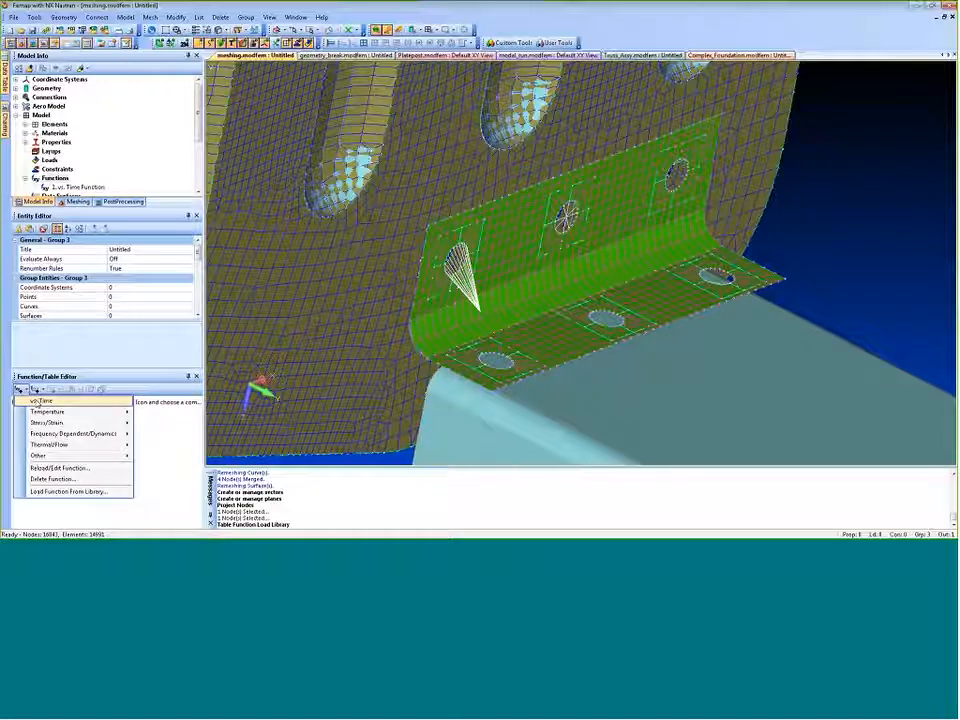
pyautogui.moveTo(46, 425)
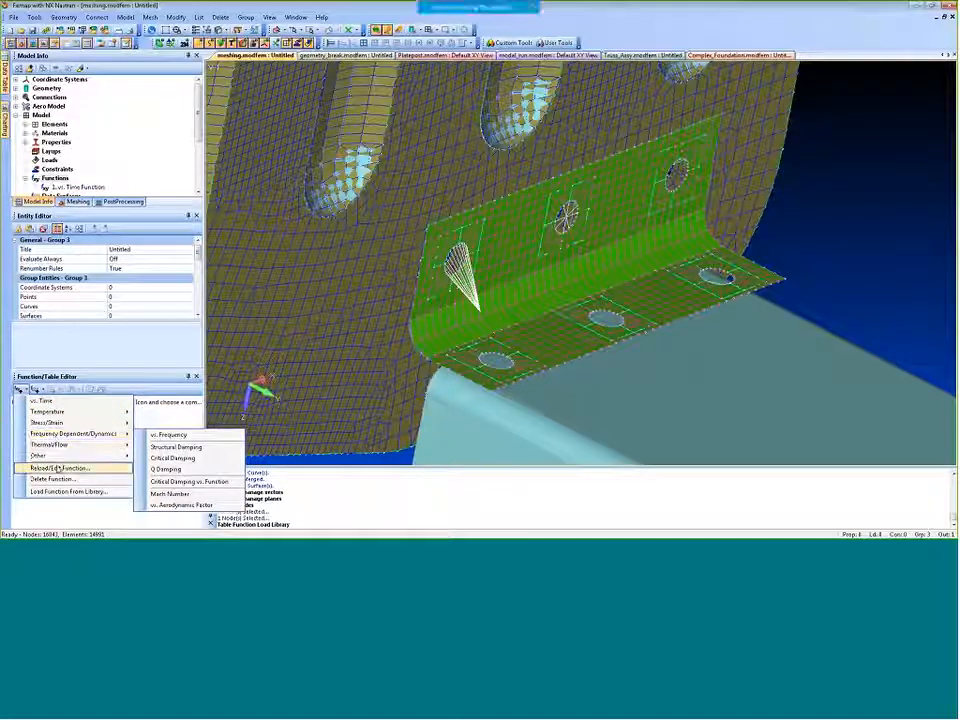
pyautogui.click(60, 468)
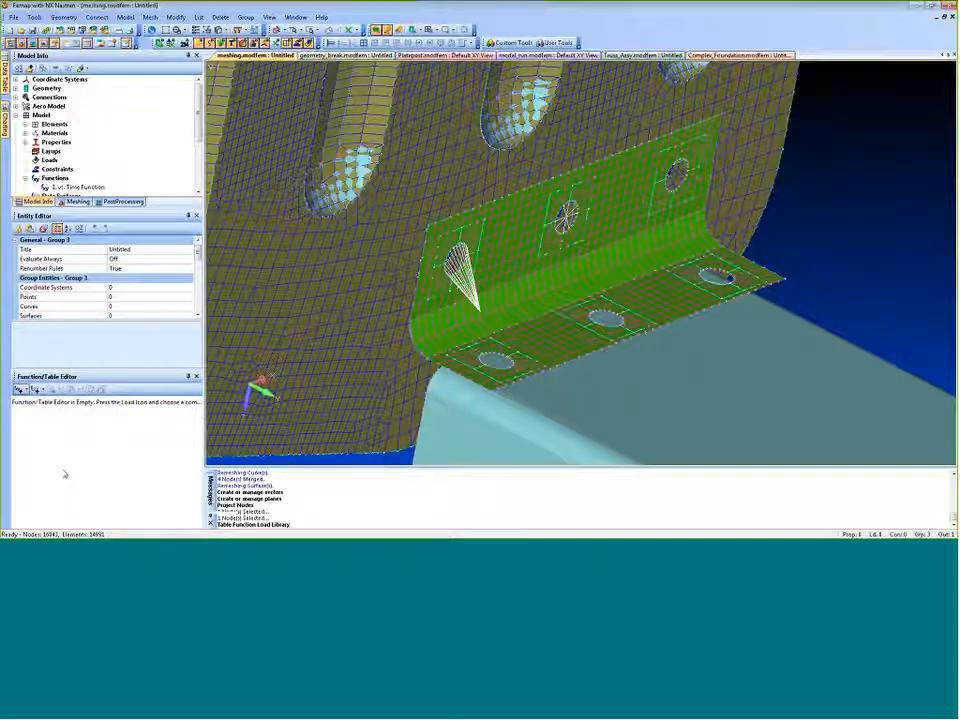
pyautogui.click(425, 472)
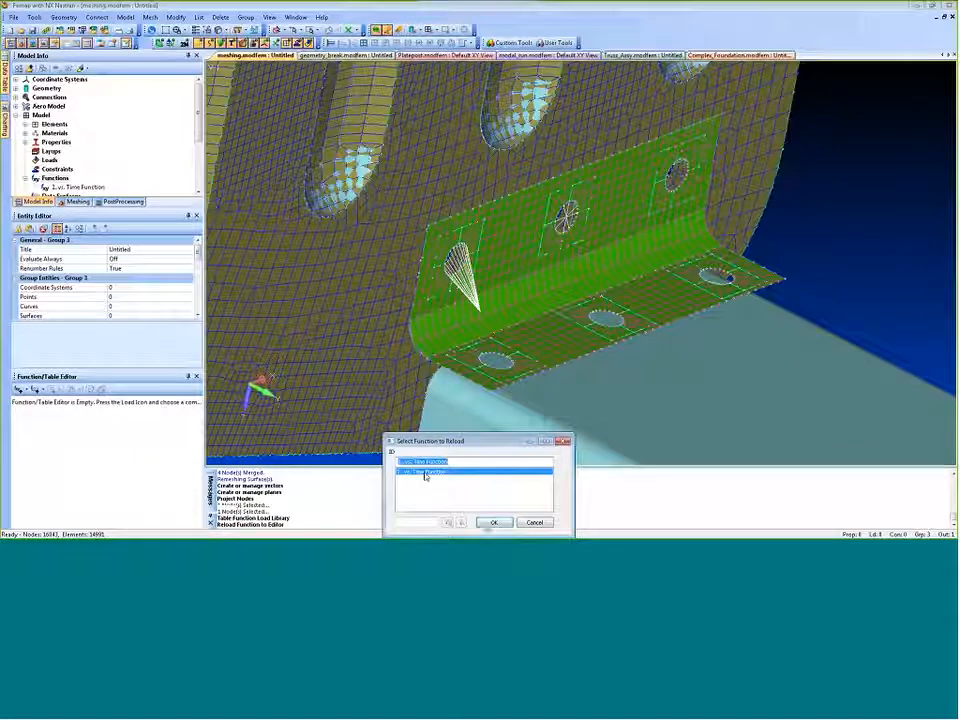
pyautogui.click(491, 522)
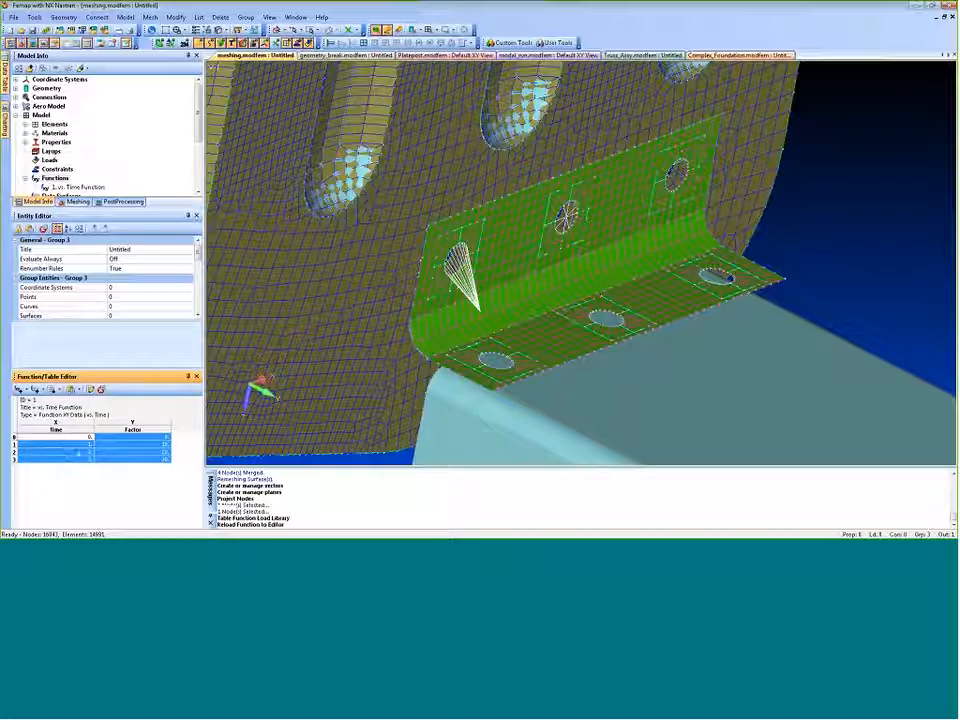
# Add a linear ramp to the time function from X 4 to 6 and Y 40 to 100, with a delta X of 1
pyautogui.rightClick(75, 462)
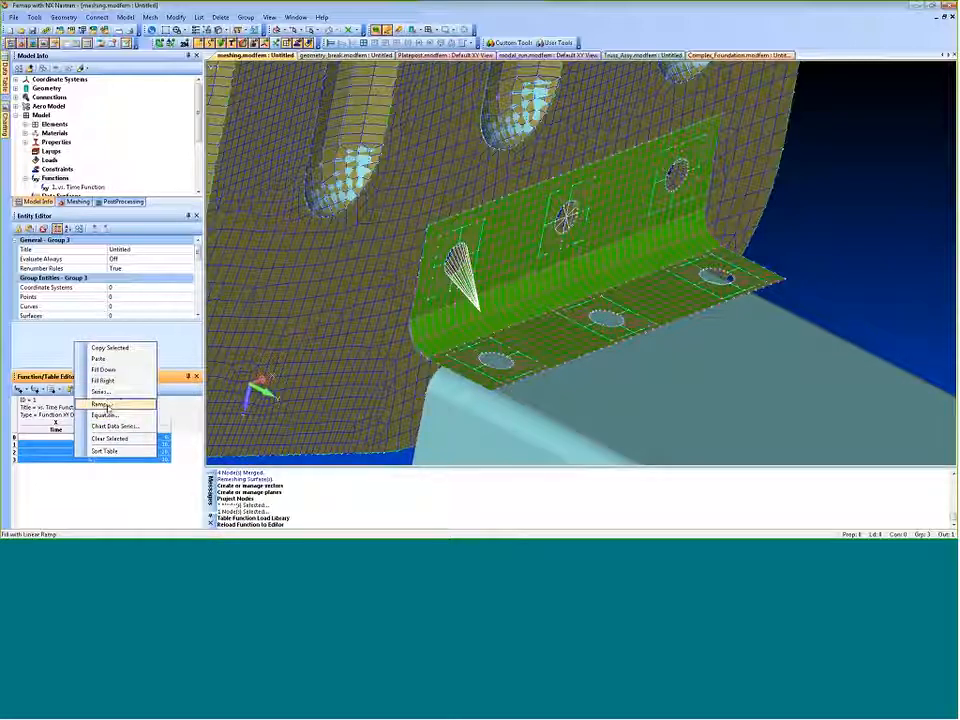
pyautogui.click(110, 404)
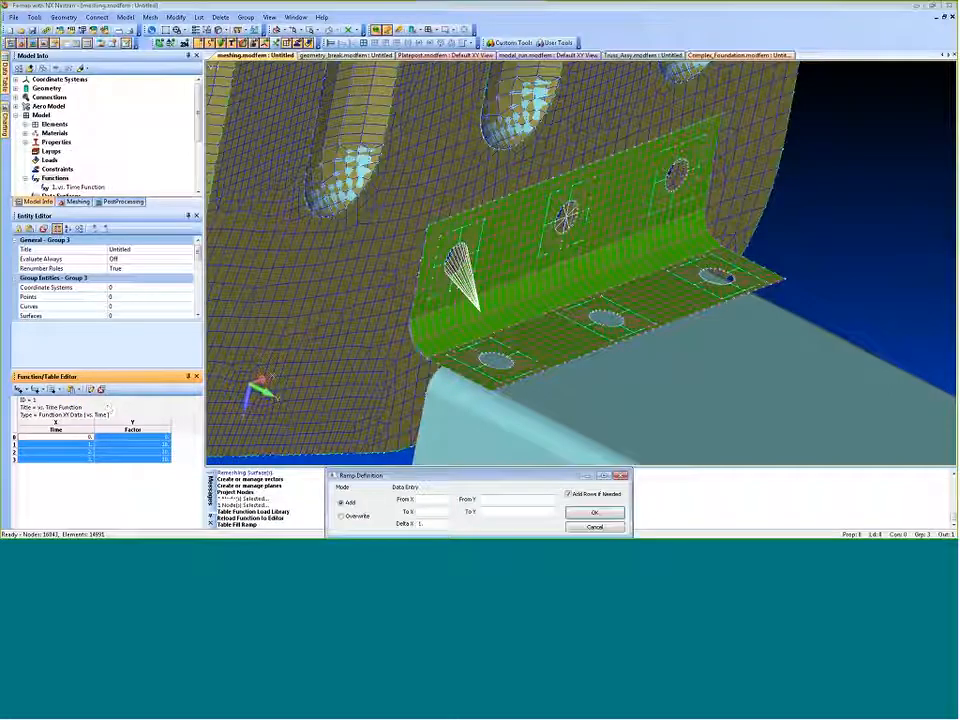
pyautogui.moveTo(386, 477); pyautogui.dragTo(239, 361)
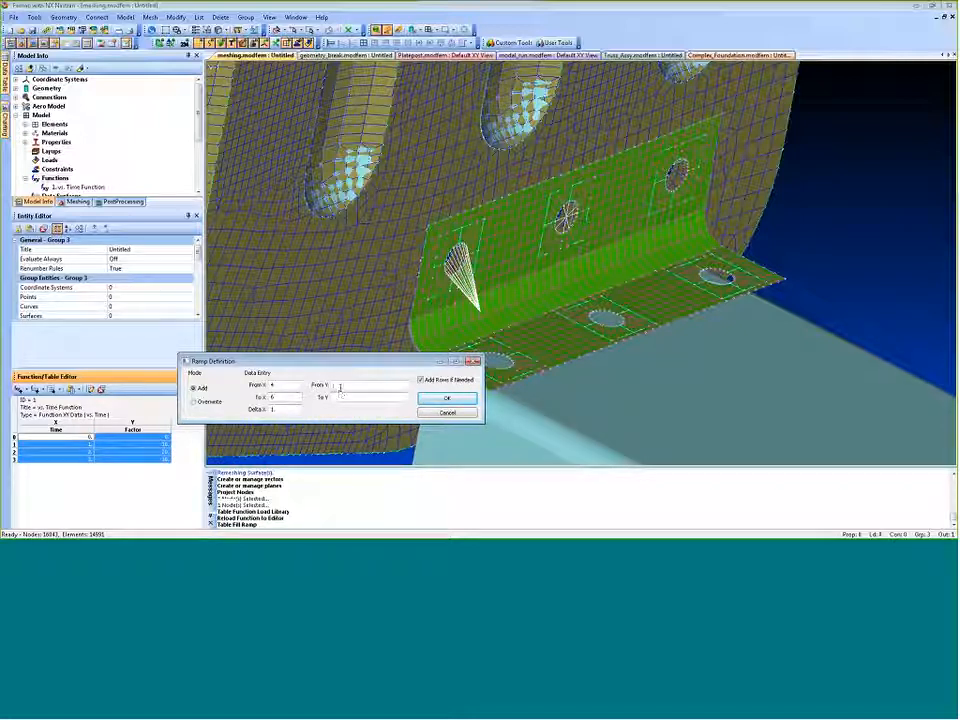
pyautogui.write('40')
pyautogui.write('100')
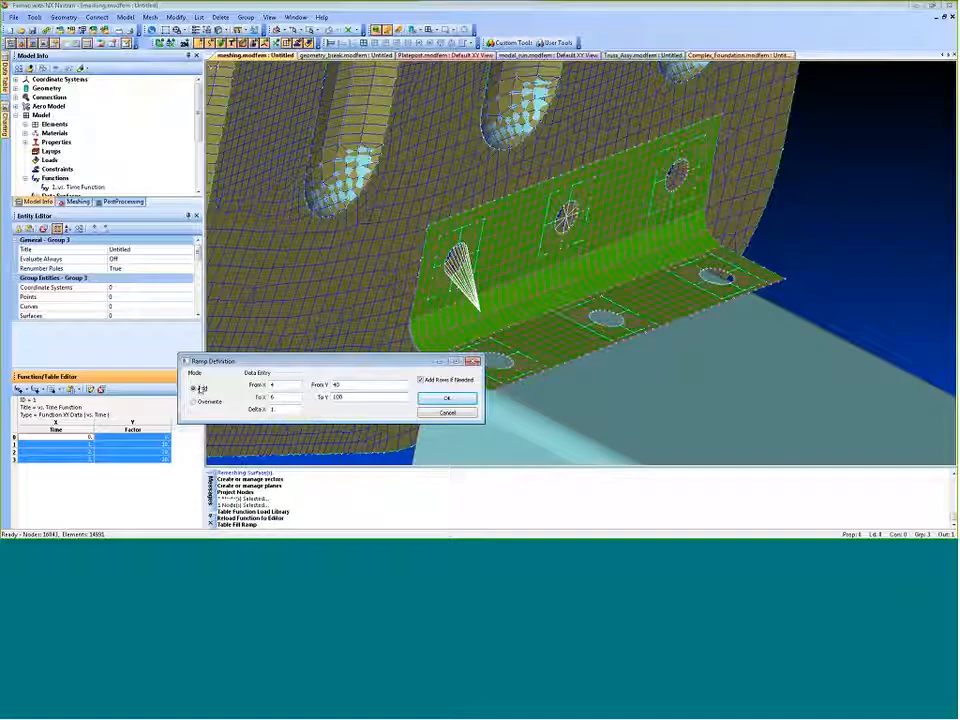
pyautogui.click(447, 398)
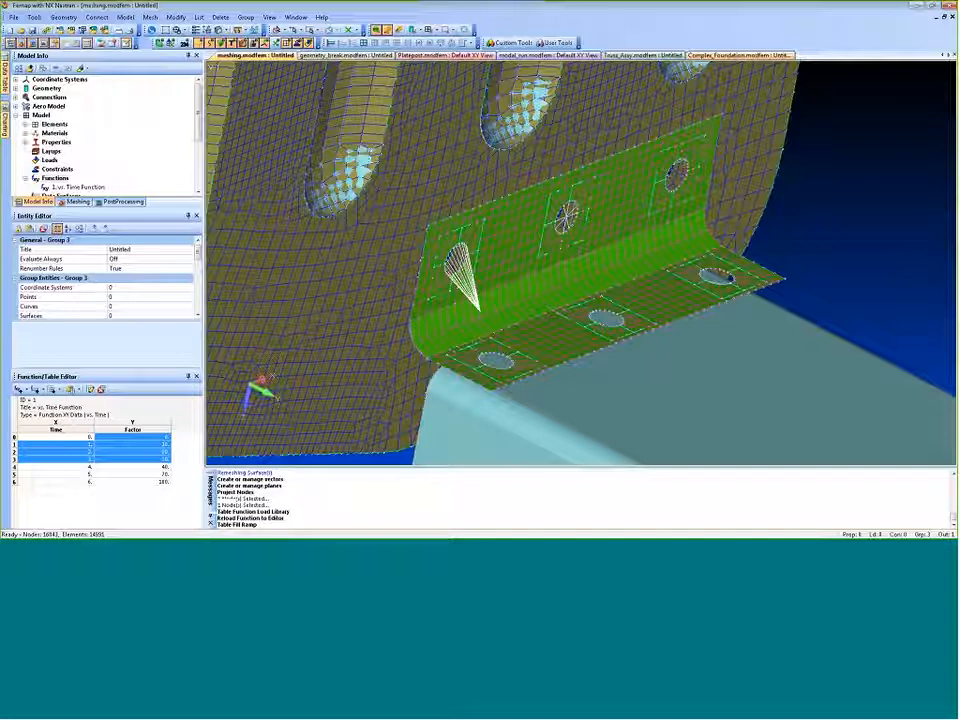
pyautogui.hotkey('alt', 'Tab')
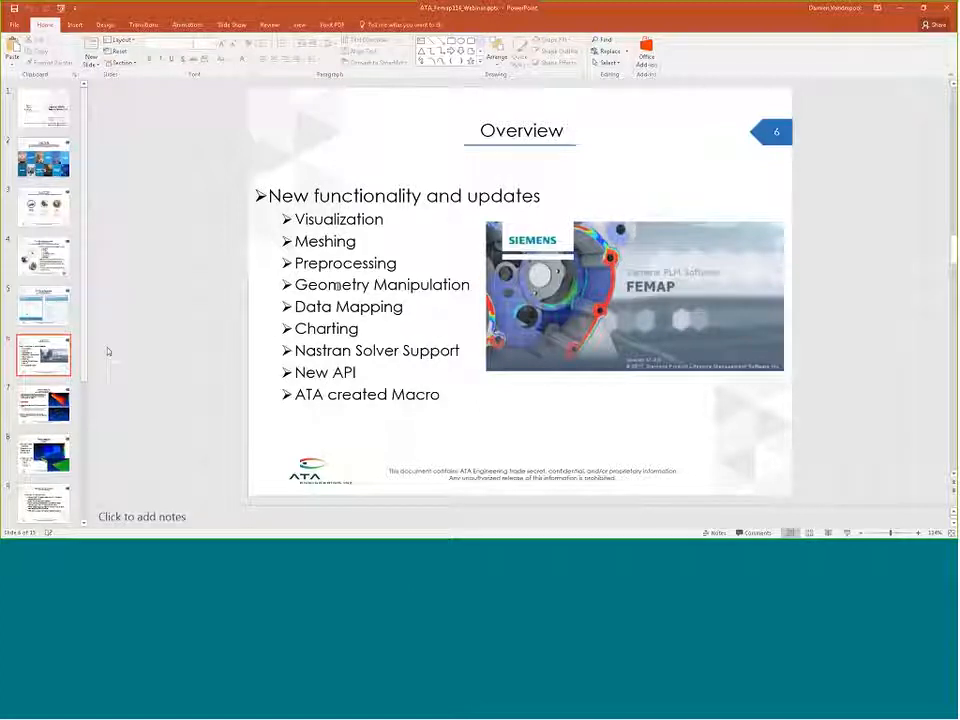
pyautogui.hotkey('alt', 'Tab')
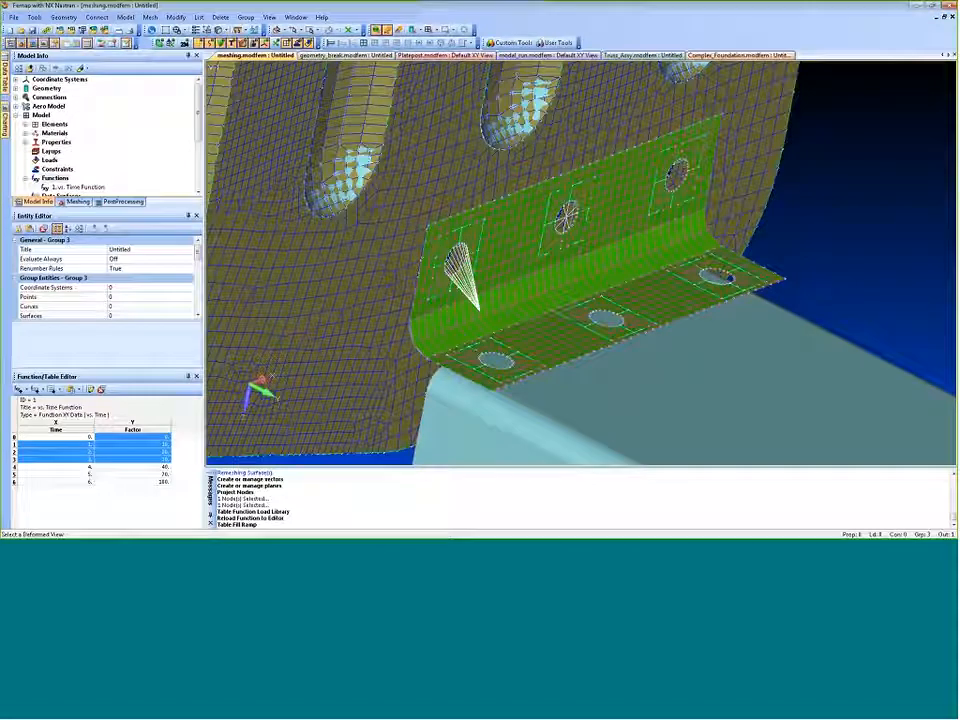
# Switch to the geometry_break model and display its cylinders in wireframe
pyautogui.click(345, 55)
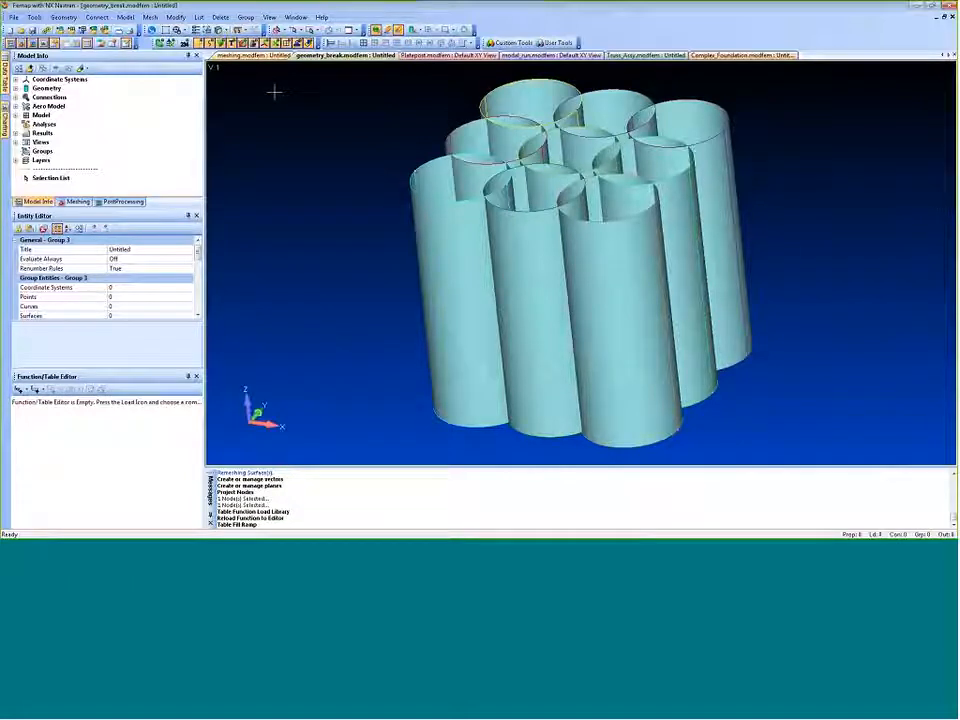
pyautogui.click(165, 29)
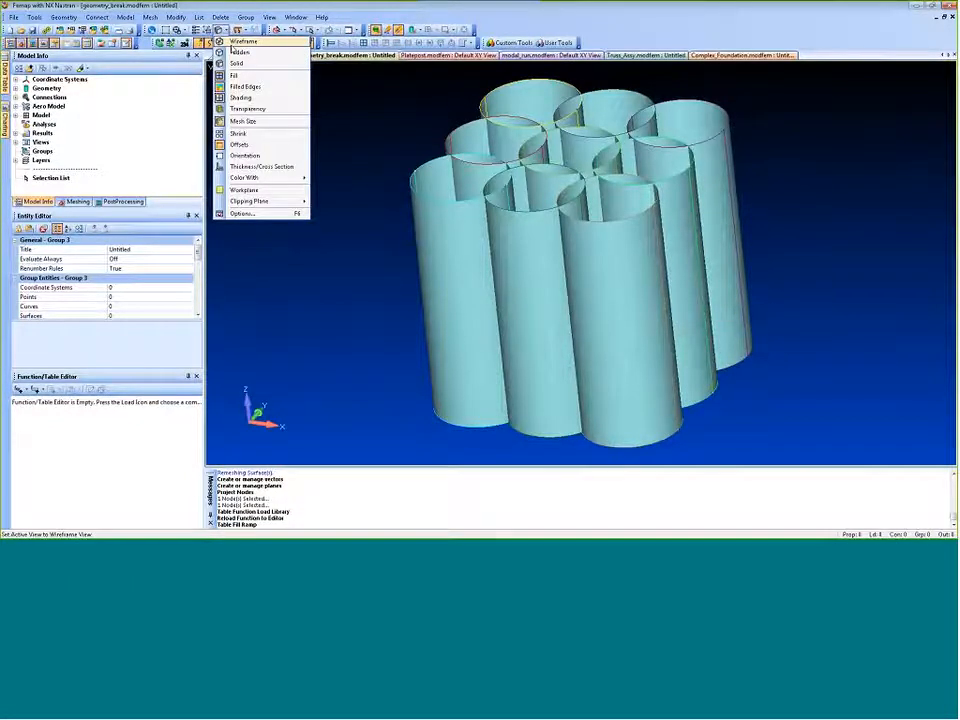
pyautogui.click(190, 36)
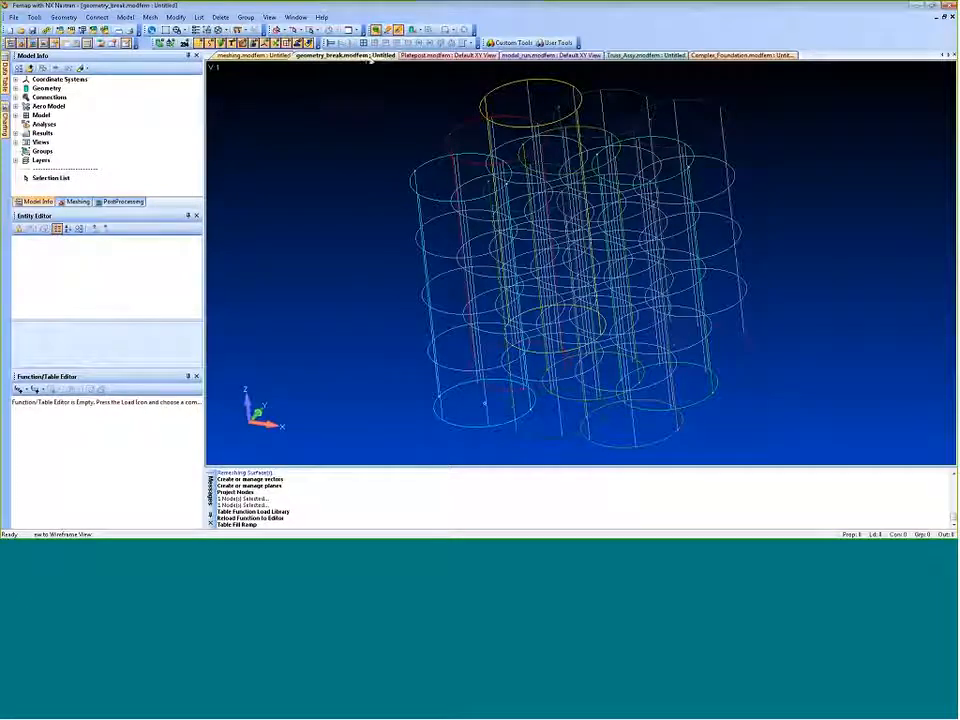
# Preview the top rim curves of two adjoining rear cylinders through List Curves to examine where they overlap
pyautogui.hotkey('alt', 'l')
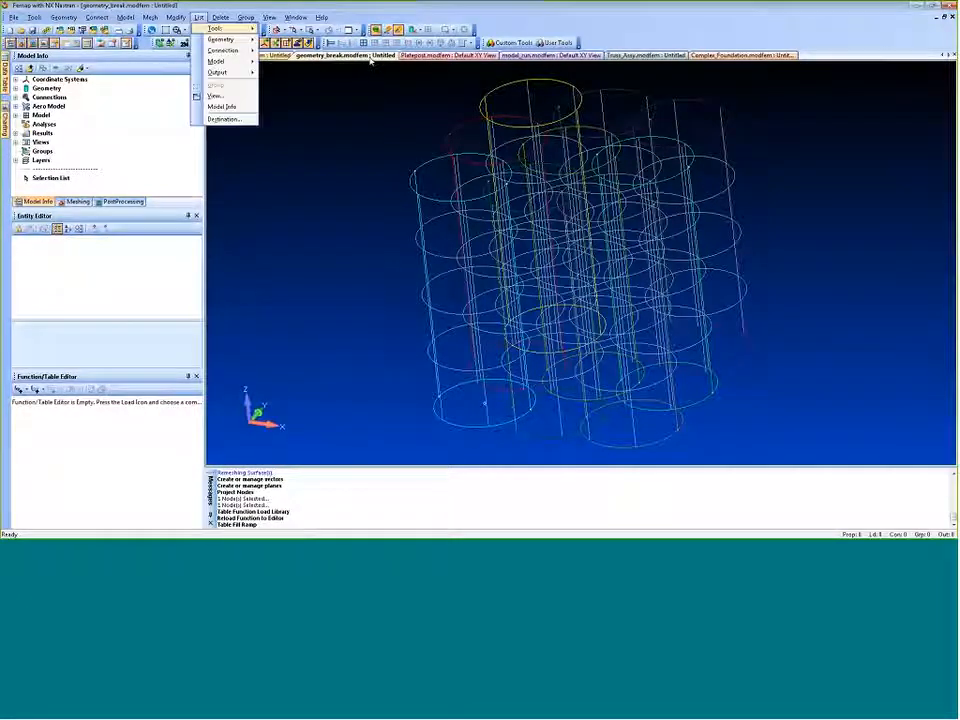
pyautogui.press('g')
pyautogui.press('c')
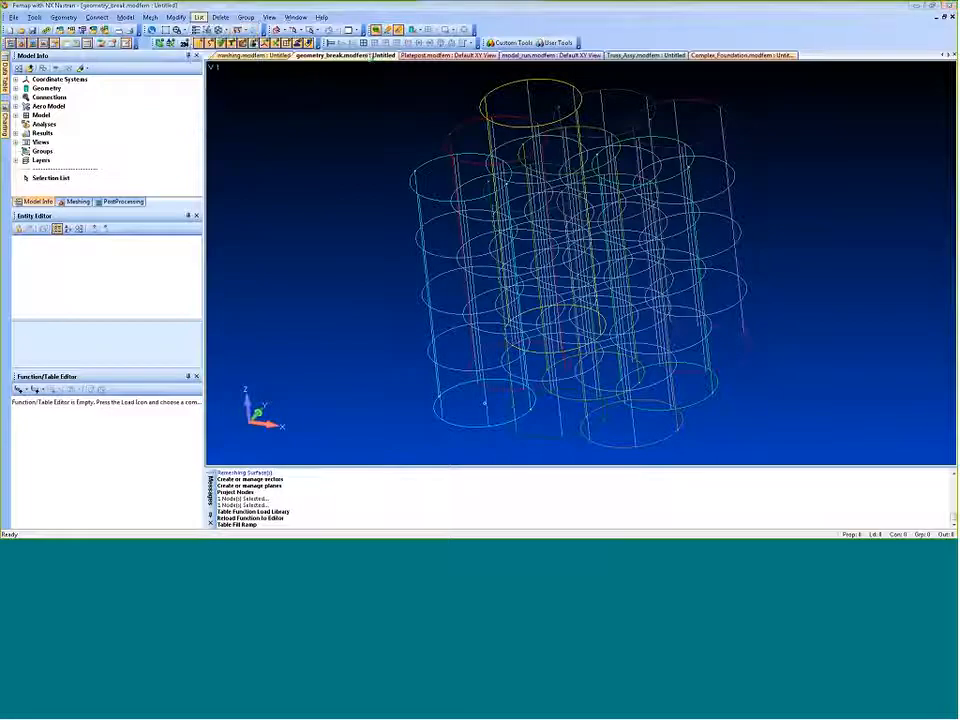
pyautogui.click(551, 80)
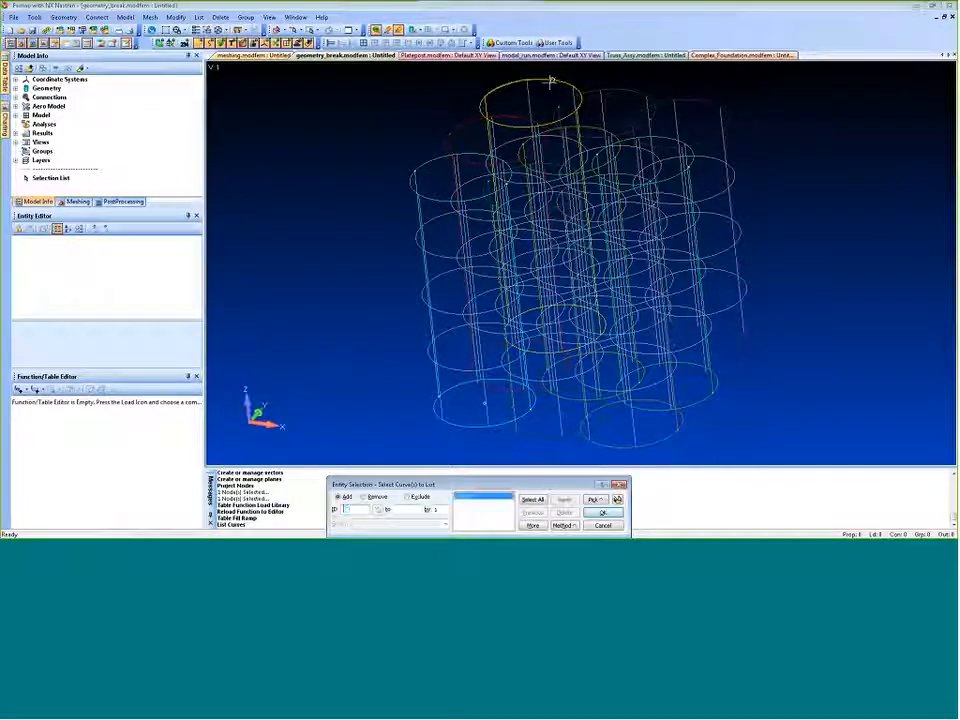
pyautogui.click(626, 90)
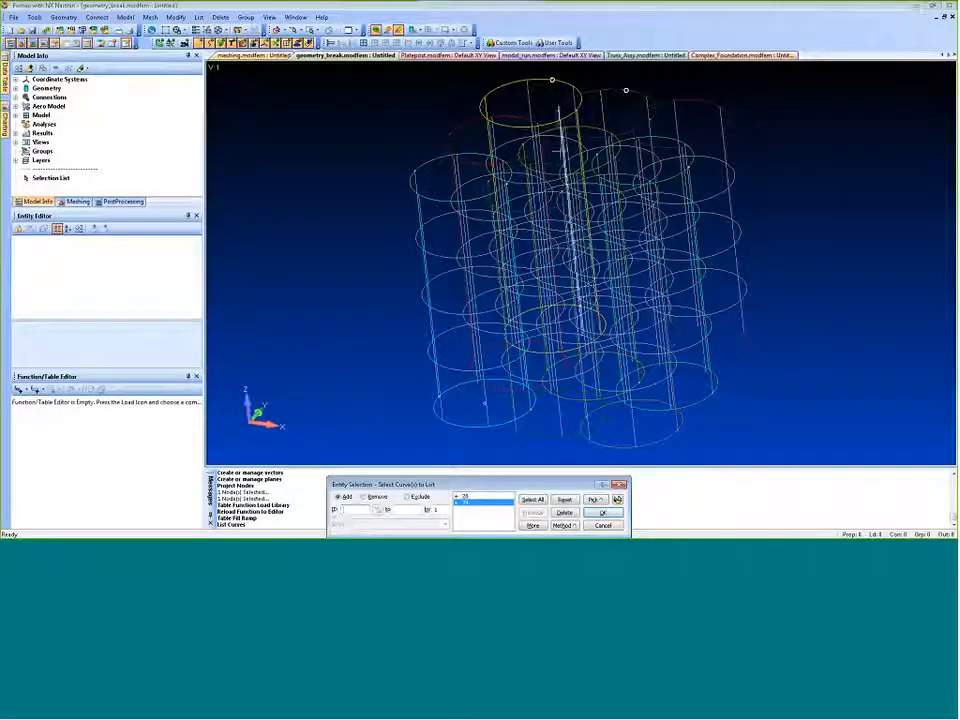
pyautogui.click(617, 500)
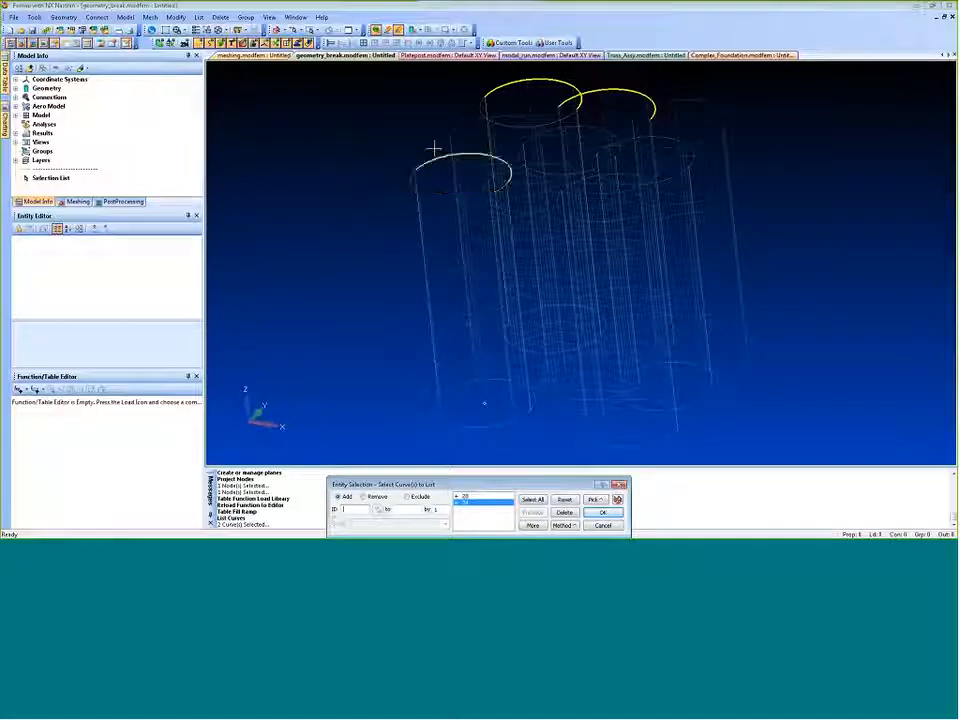
pyautogui.click(598, 527)
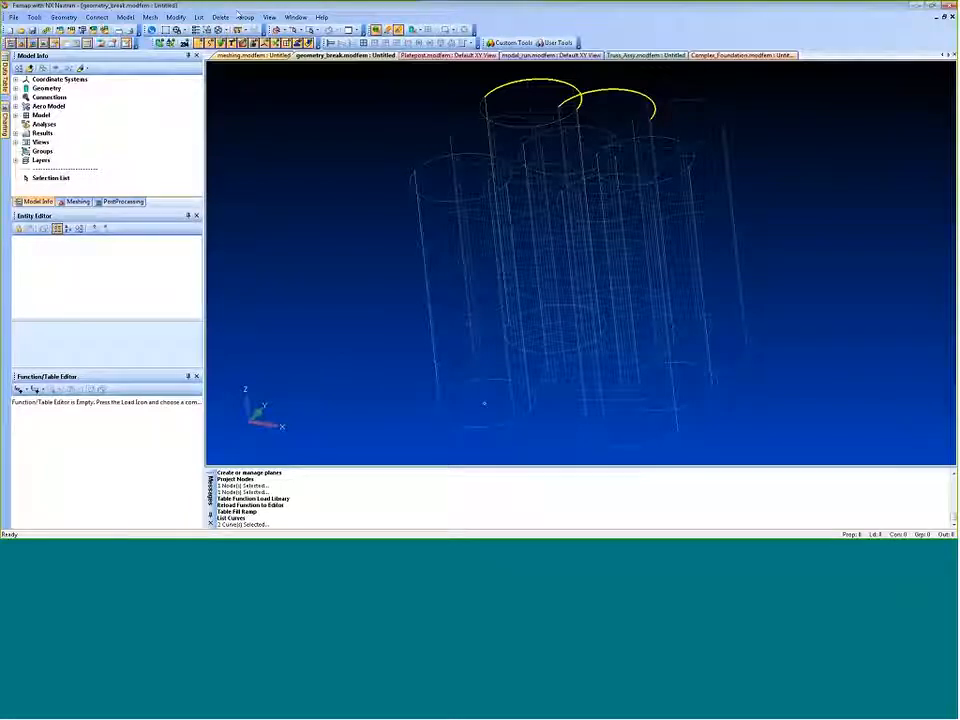
# Break all the cylinder curves at all intersections, selecting the whole model with a box
pyautogui.click(176, 17)
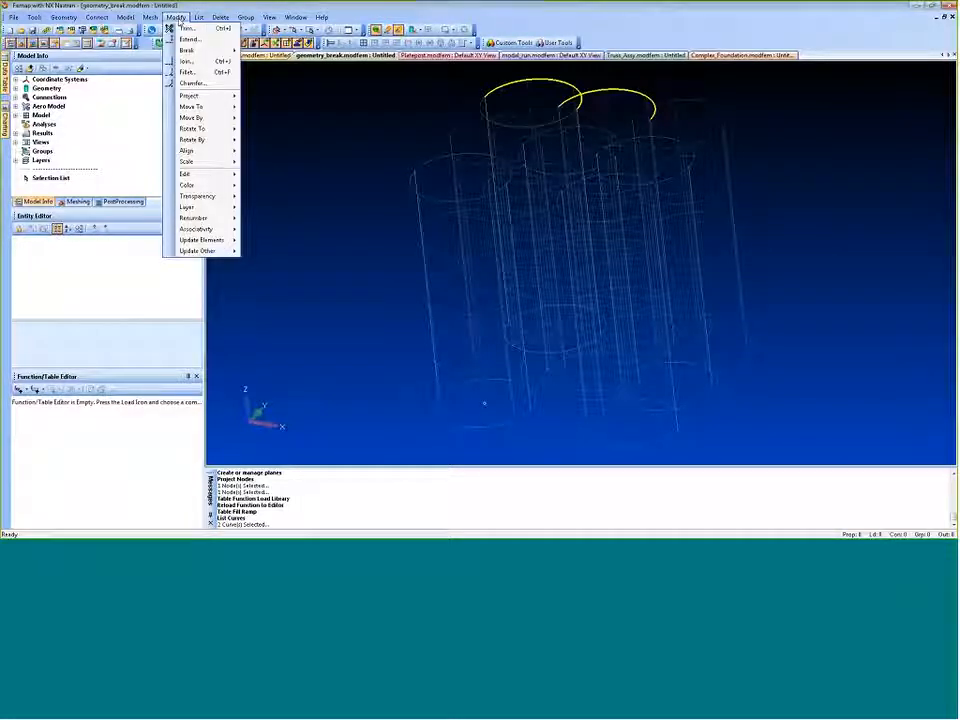
pyautogui.moveTo(188, 50)
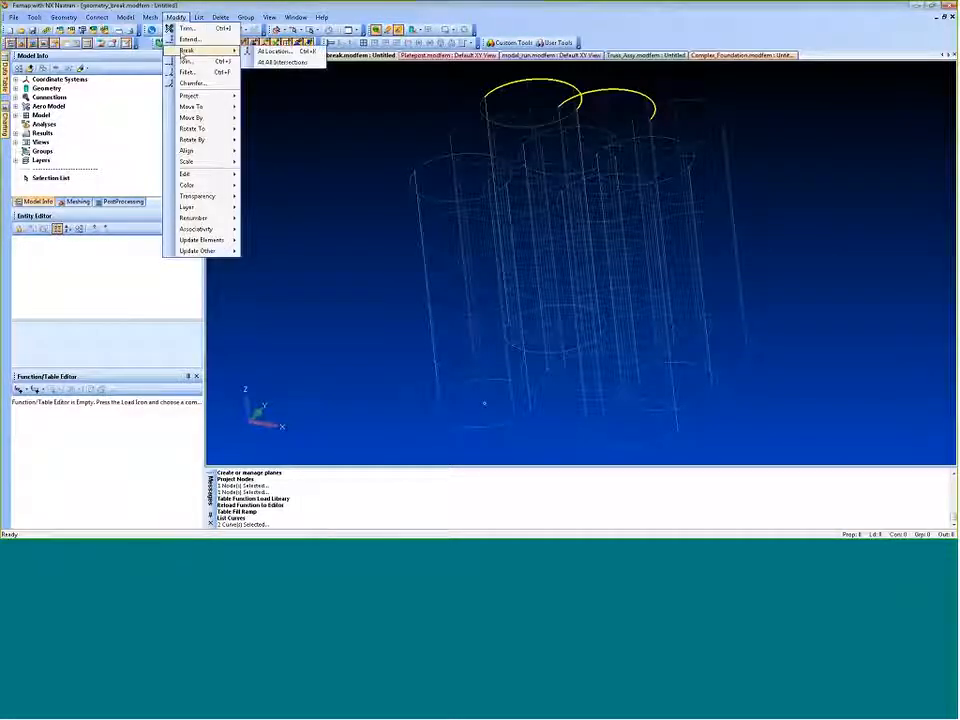
pyautogui.click(289, 63)
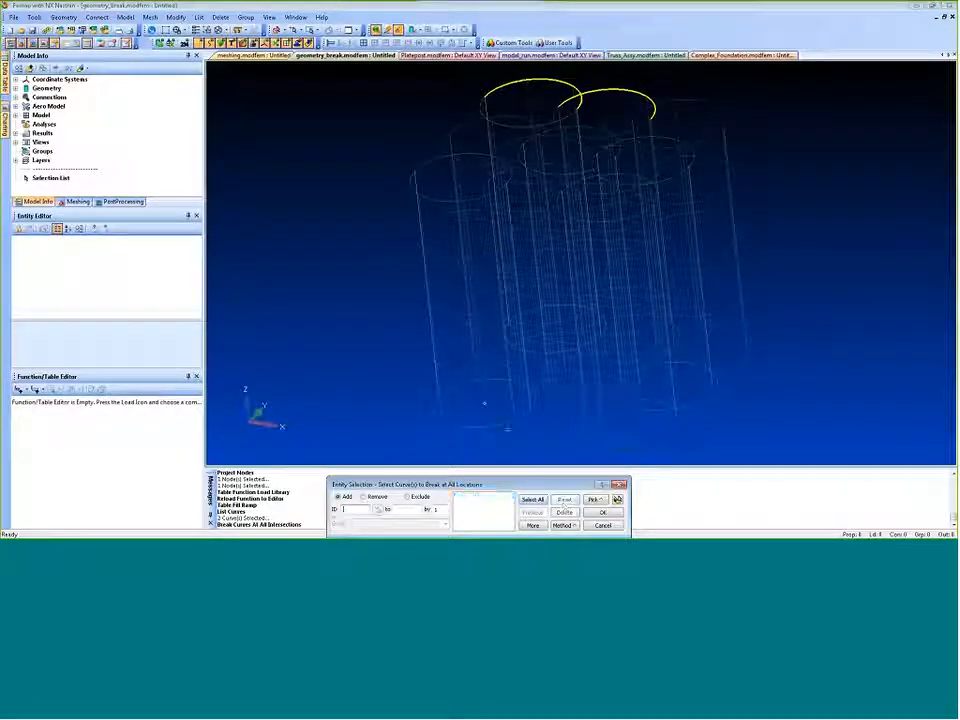
pyautogui.click(439, 121)
pyautogui.moveTo(372, 74); pyautogui.dragTo(786, 449)
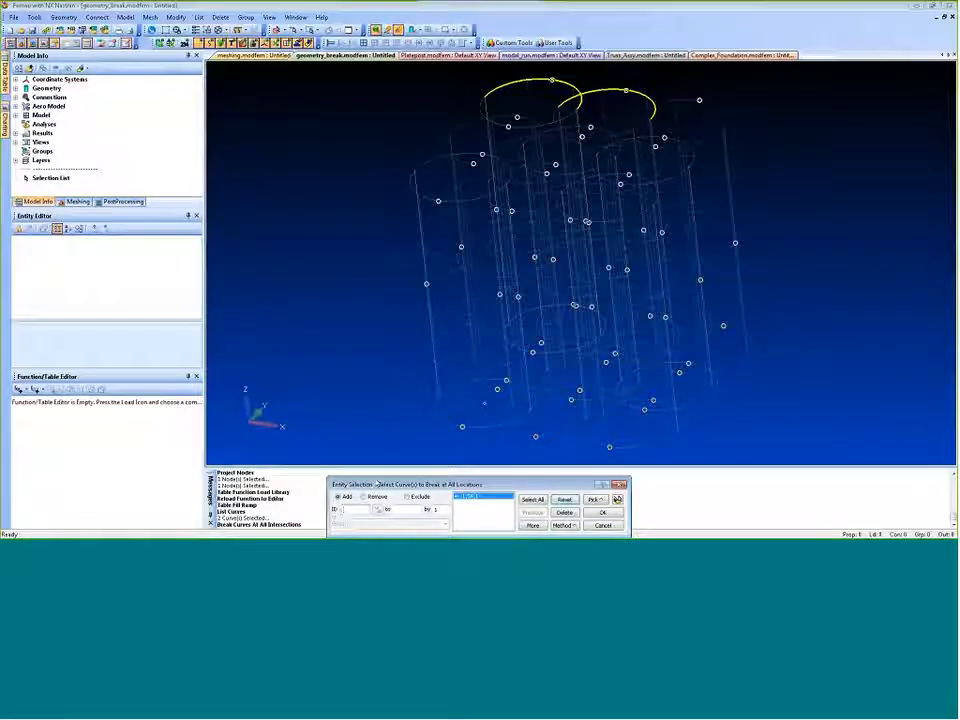
pyautogui.click(603, 513)
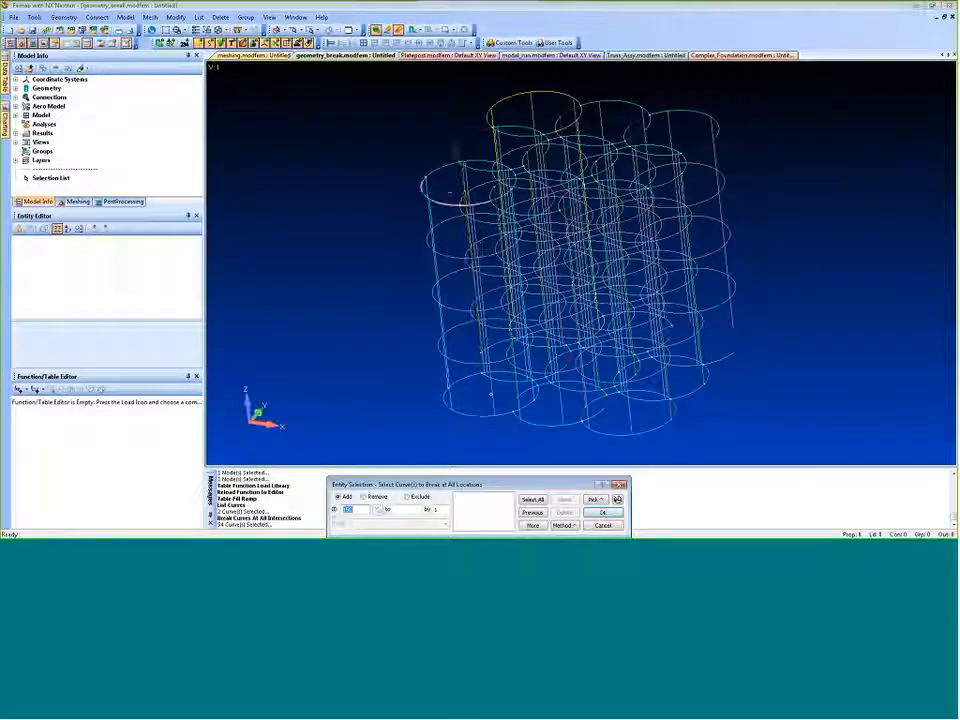
pyautogui.click(597, 510)
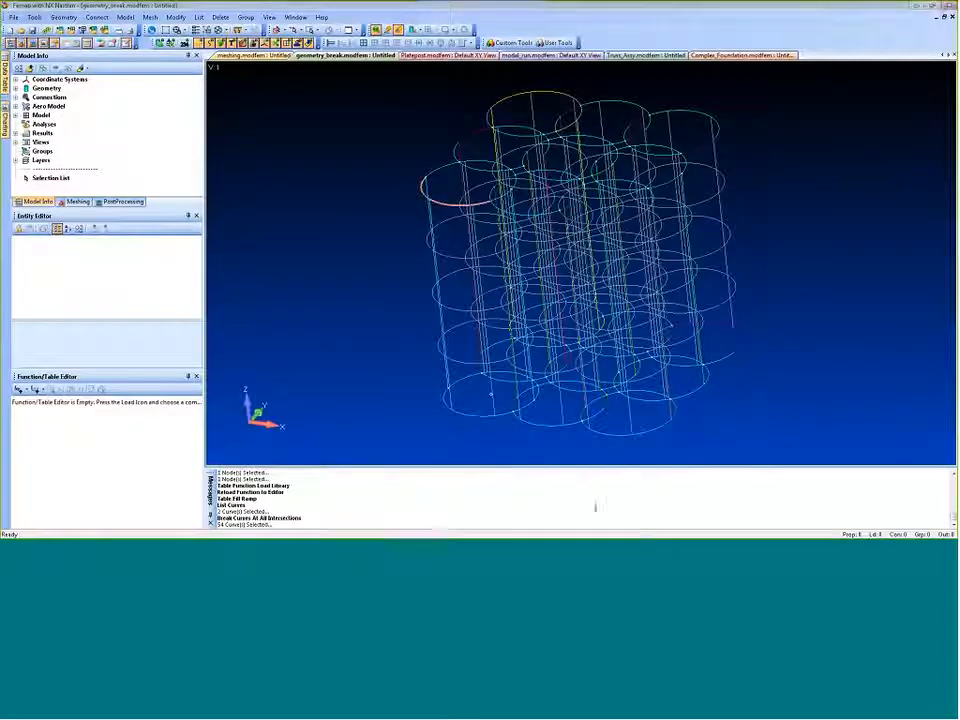
# Preview the broken top rim curves of the two rear cylinders through List Curves, including the short arcs inside the overlap
pyautogui.hotkey('alt', 'l')
pyautogui.press('g')
pyautogui.press('c')
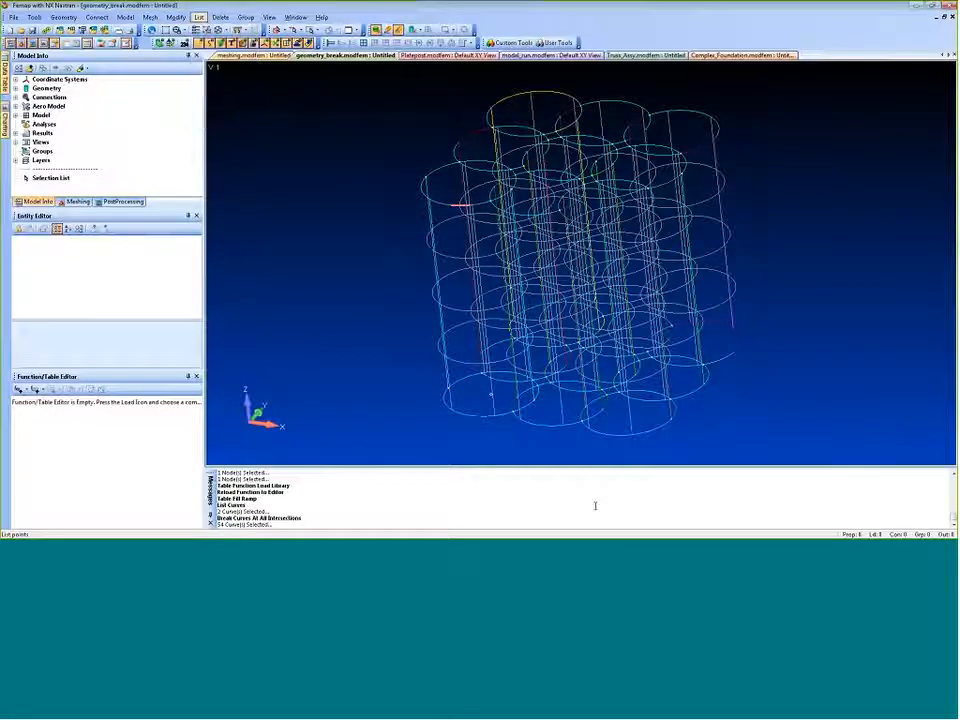
pyautogui.click(540, 92)
pyautogui.click(623, 101)
pyautogui.press('Return')
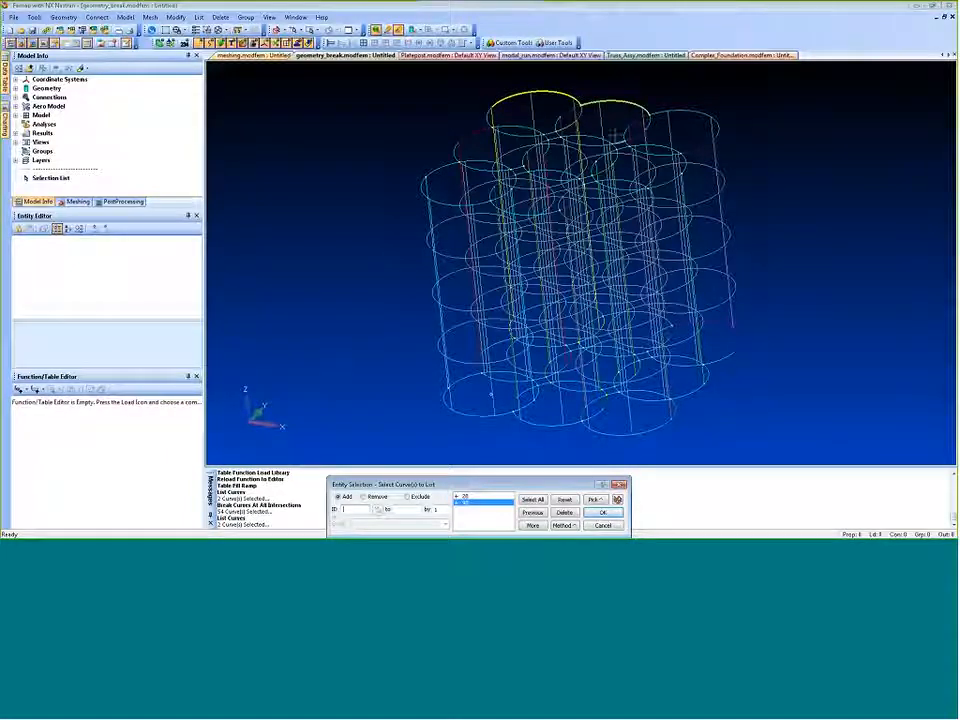
pyautogui.click(561, 125)
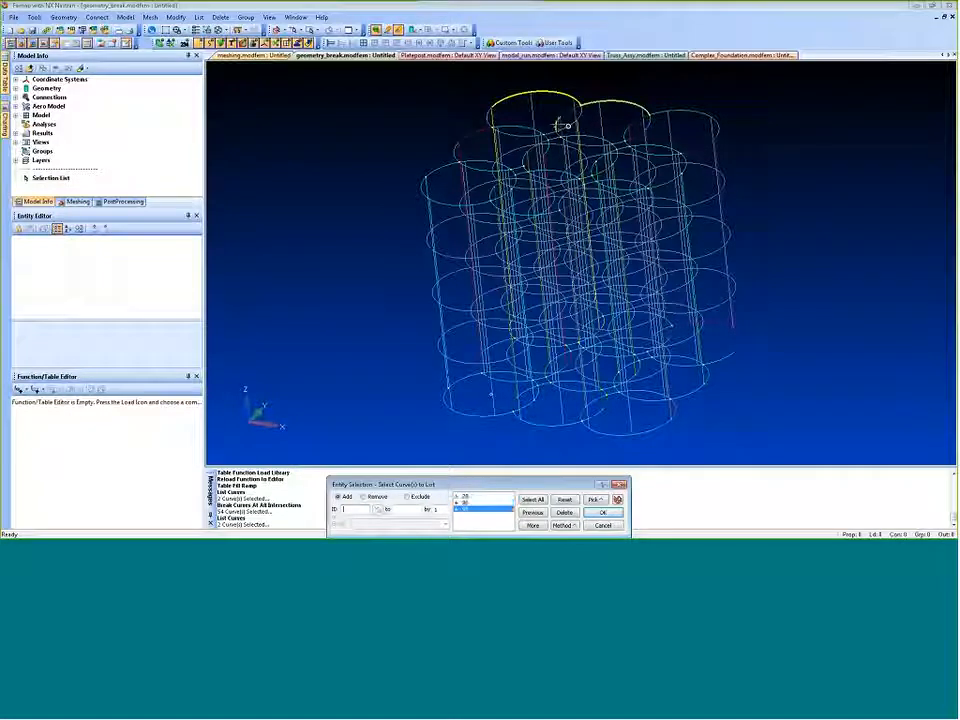
pyautogui.click(559, 126)
pyautogui.click(618, 499)
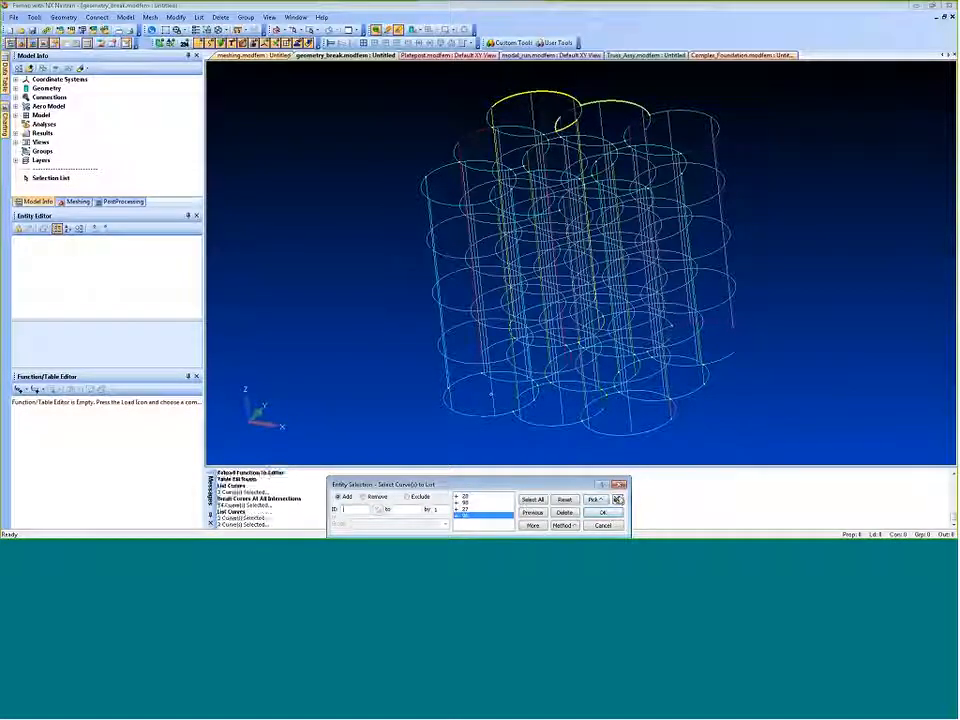
# Add three bottom rim arcs of the outer cylinders to the List Curves selection and highlight them to check the breaks
pyautogui.click(723, 358)
pyautogui.click(708, 373)
pyautogui.click(690, 393)
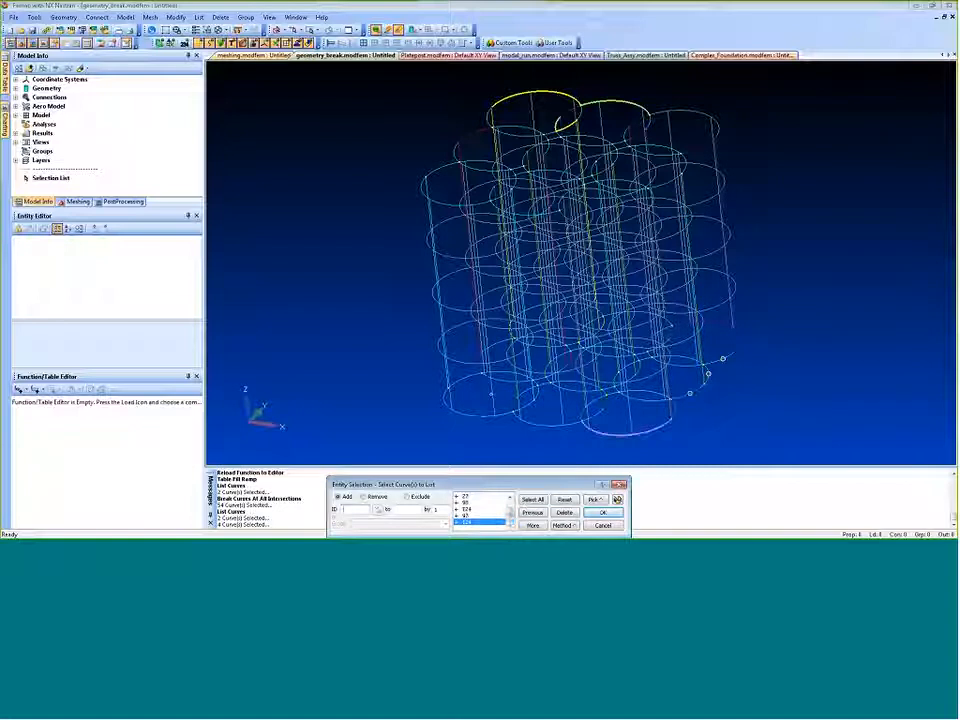
pyautogui.click(618, 499)
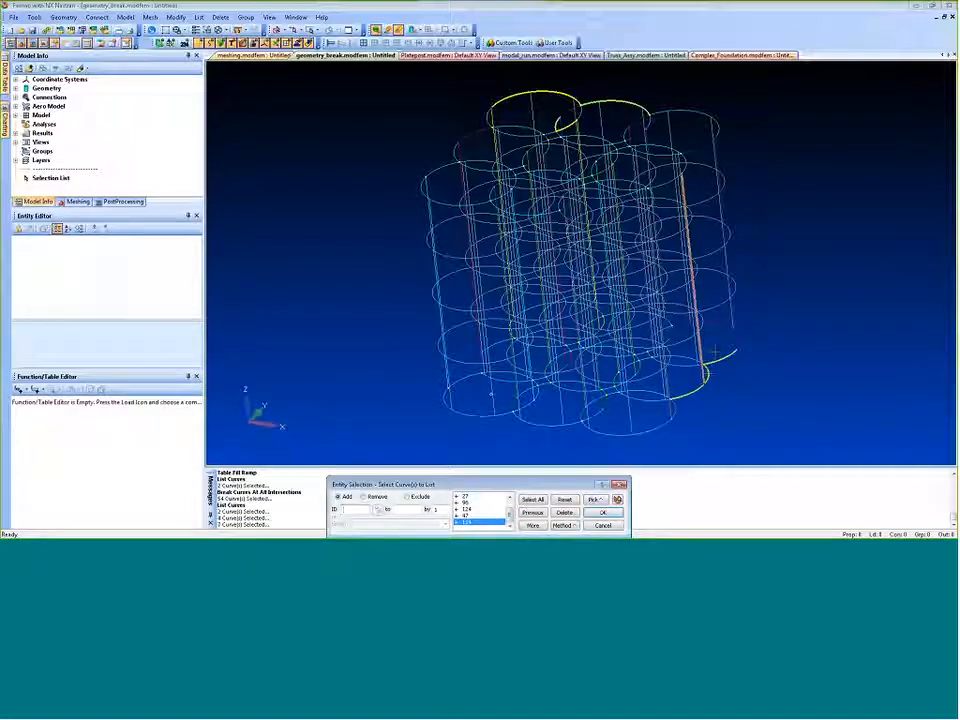
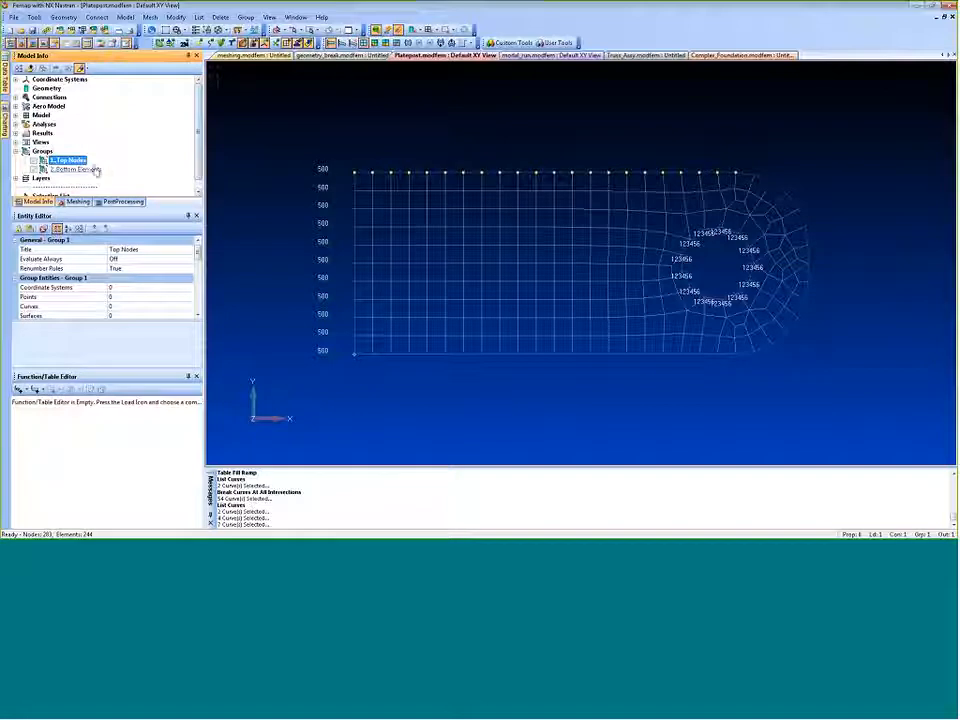
# Highlight the Bottom Elements group, turn highlighting off, and display the stress contour on the Platepost model
pyautogui.click(78, 169)
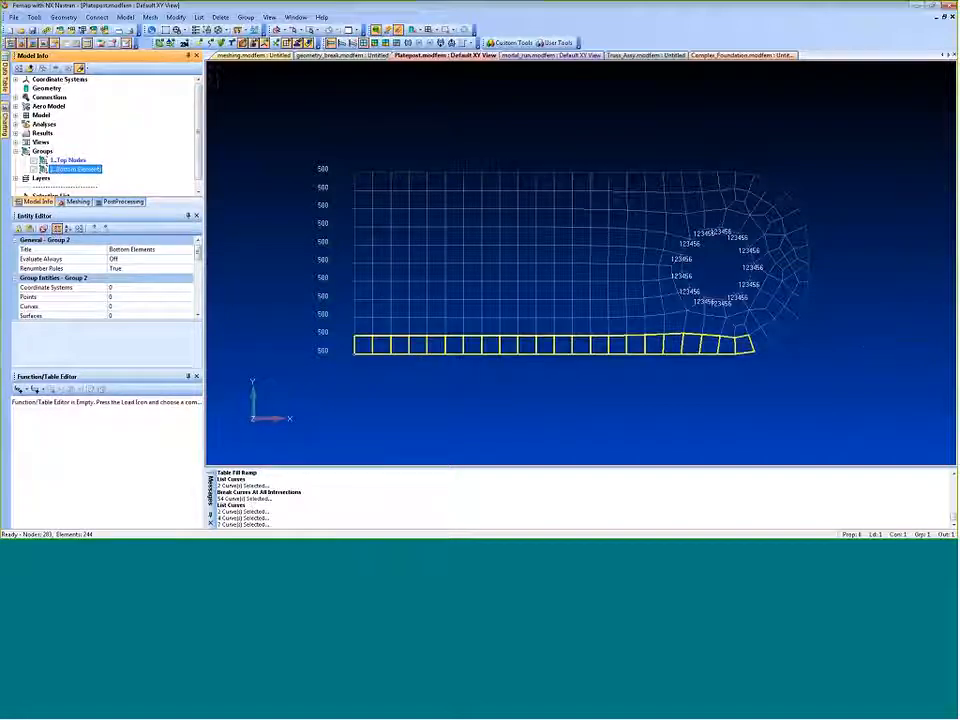
pyautogui.click(80, 68)
pyautogui.click(378, 45)
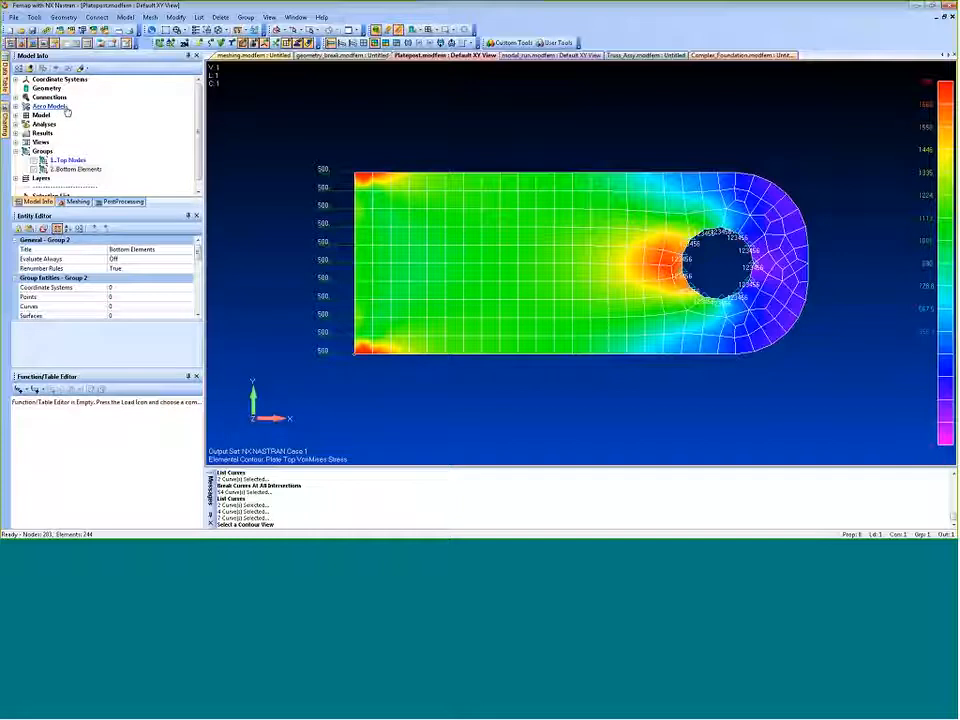
# Show the Charting pane and open the Data Series Manager to start a new chart data series
pyautogui.click(5, 122)
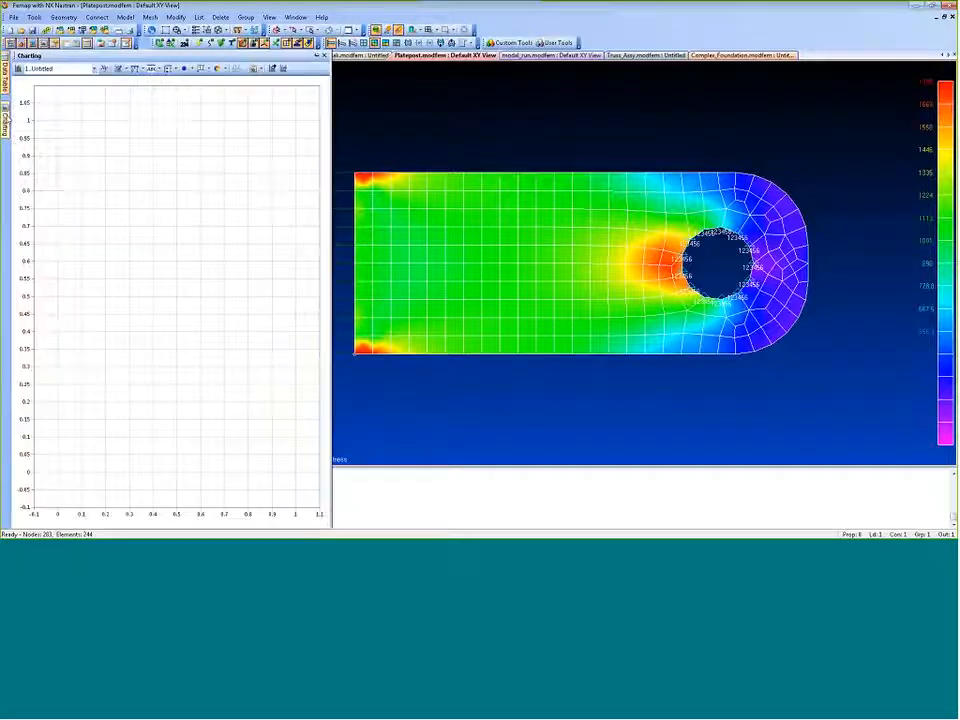
pyautogui.click(43, 44)
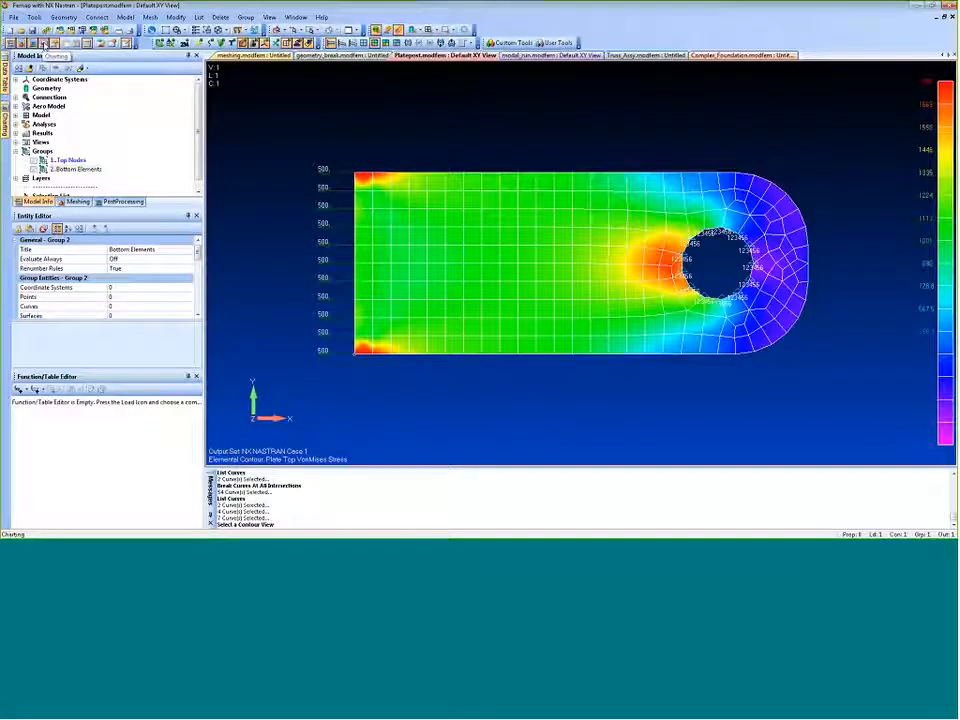
pyautogui.moveTo(7, 119)
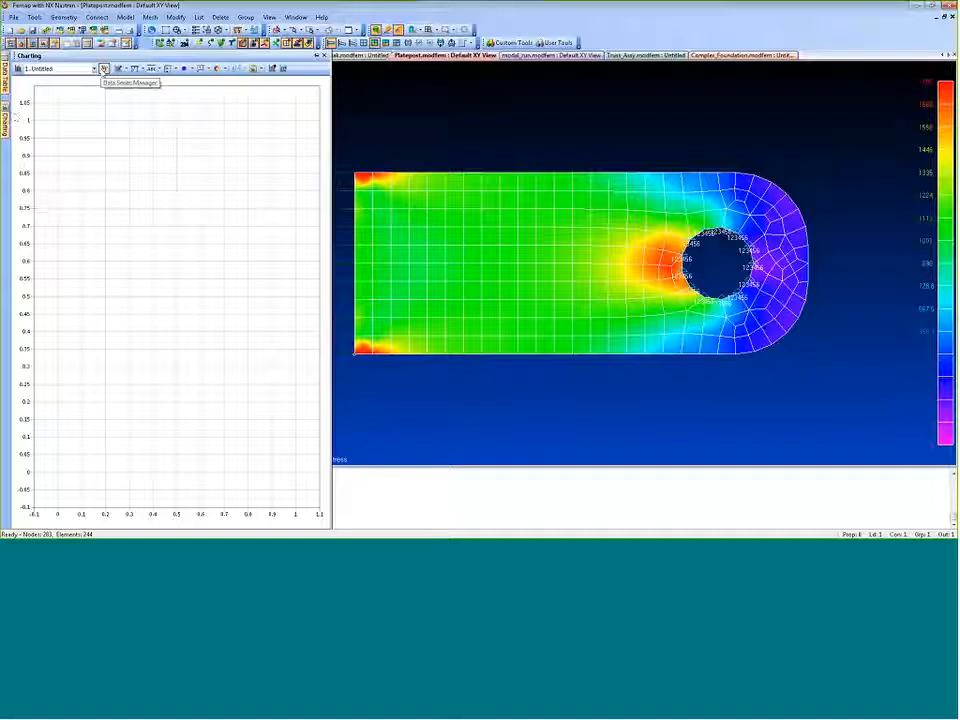
pyautogui.click(103, 70)
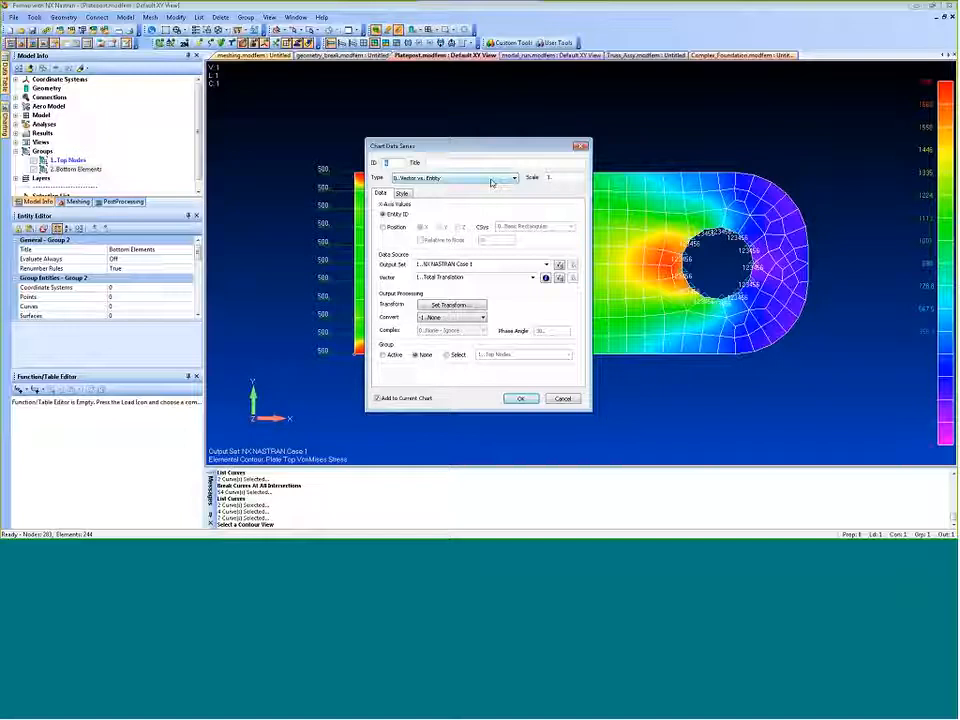
# Review the Vector vs. Set, Vector vs. Vector and Expand Complex series types, return to Vector vs. Entity, and check the style options
pyautogui.click(513, 179)
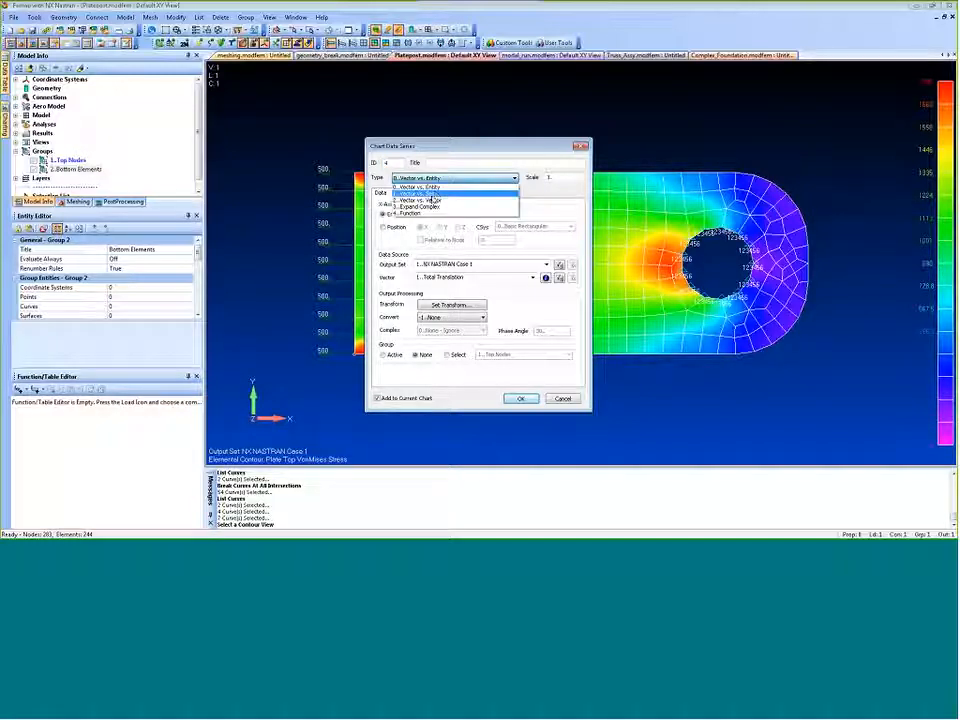
pyautogui.click(430, 199)
pyautogui.click(432, 178)
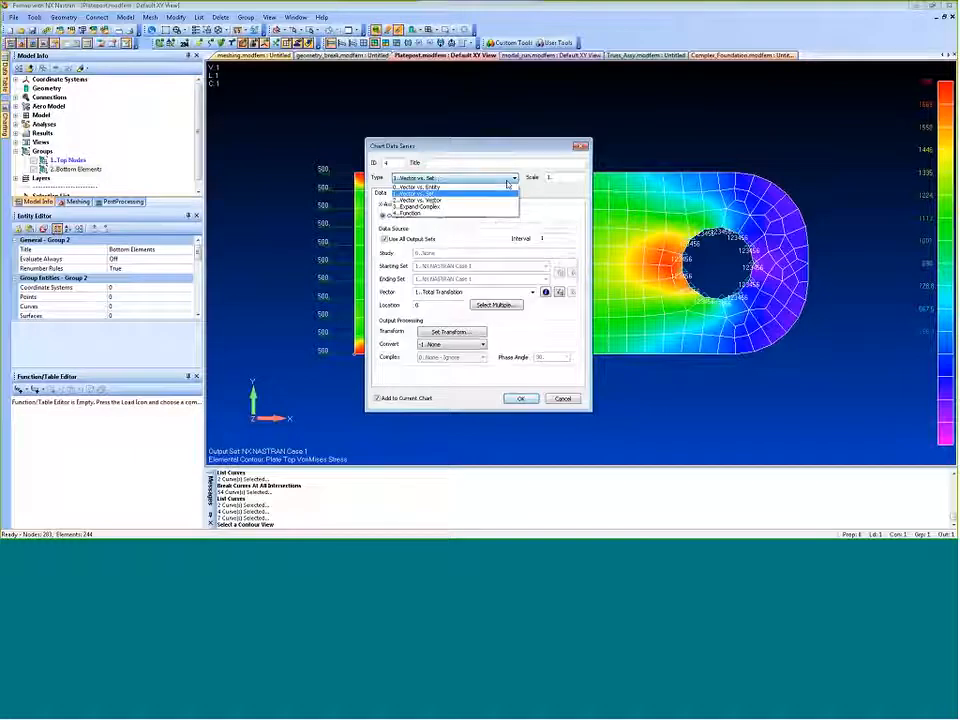
pyautogui.click(434, 200)
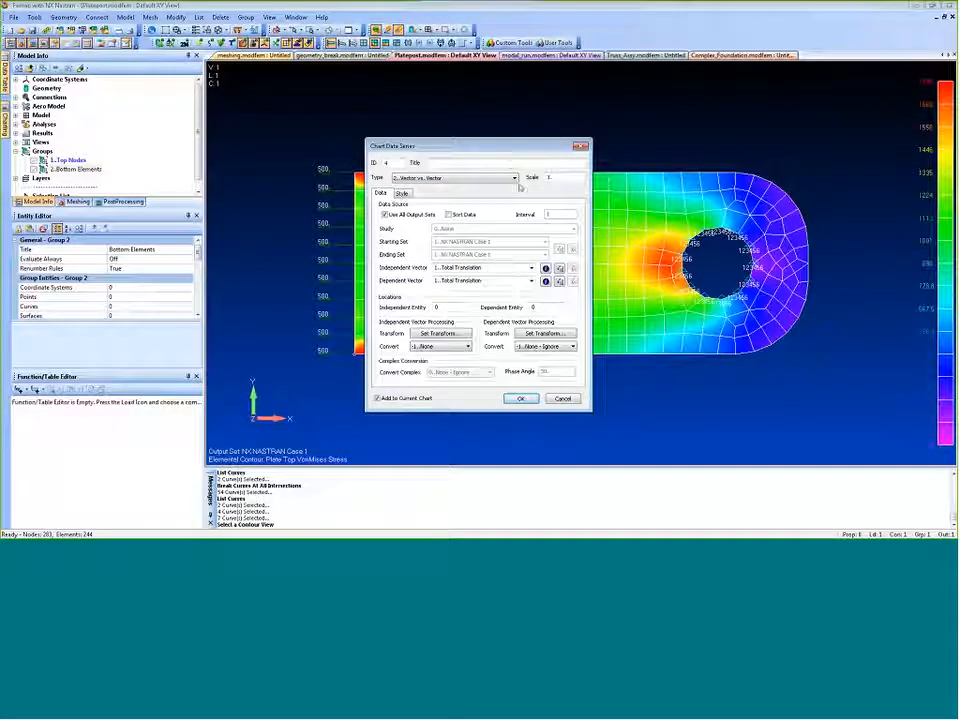
pyautogui.click(433, 178)
pyautogui.click(433, 207)
pyautogui.click(500, 178)
pyautogui.click(412, 186)
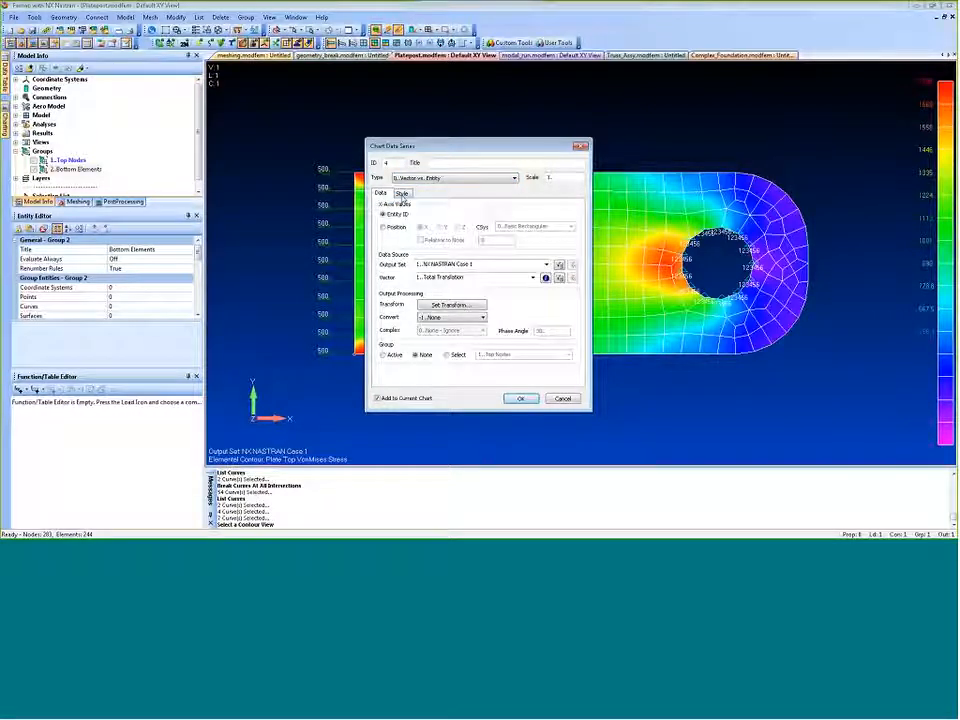
pyautogui.click(401, 193)
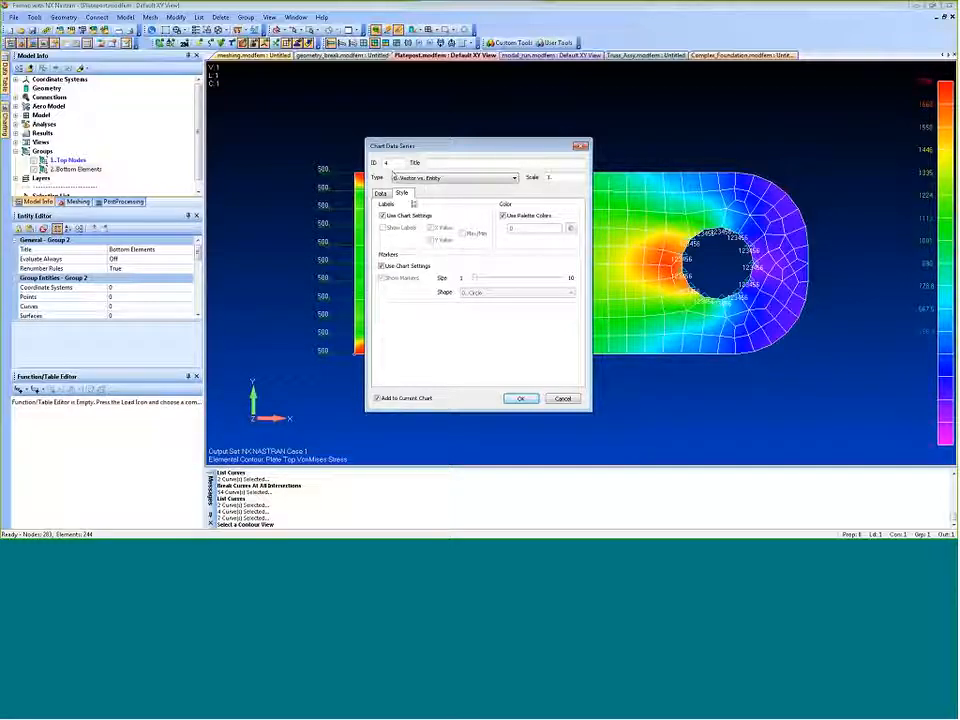
pyautogui.click(380, 193)
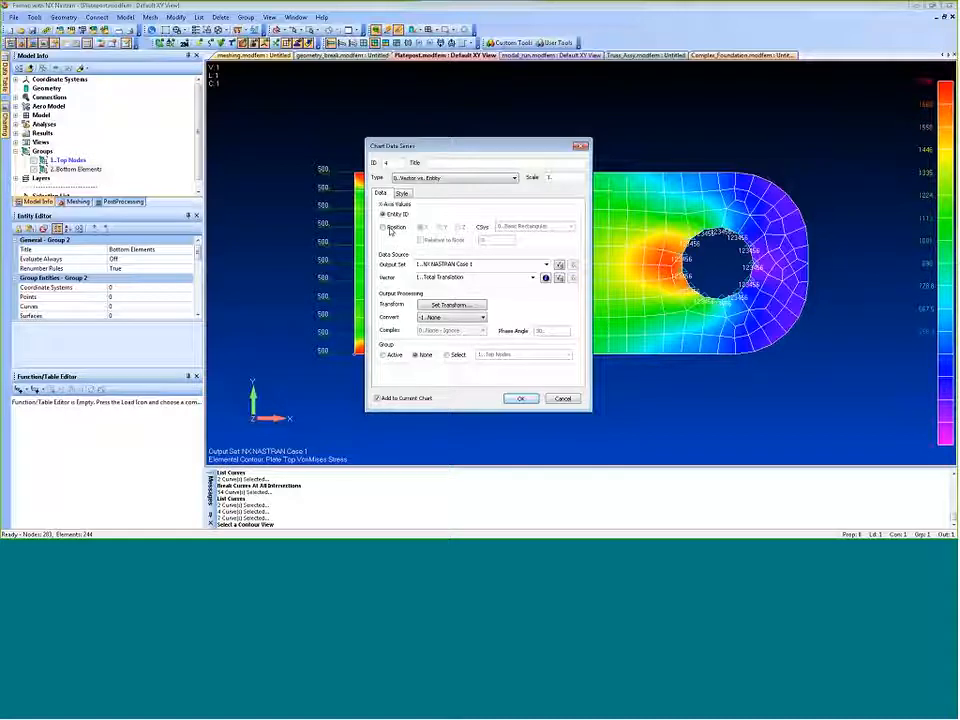
# Plot the series against X position in Basic Rectangular, with Plate Top VonMises Stress as its output vector
pyautogui.click(383, 227)
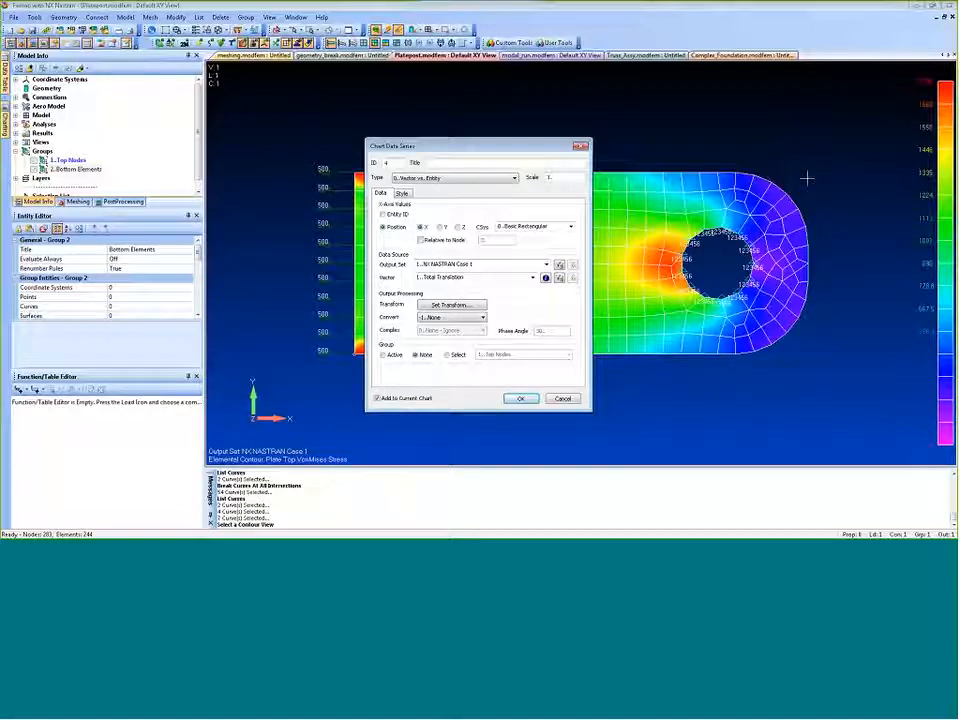
pyautogui.click(533, 277)
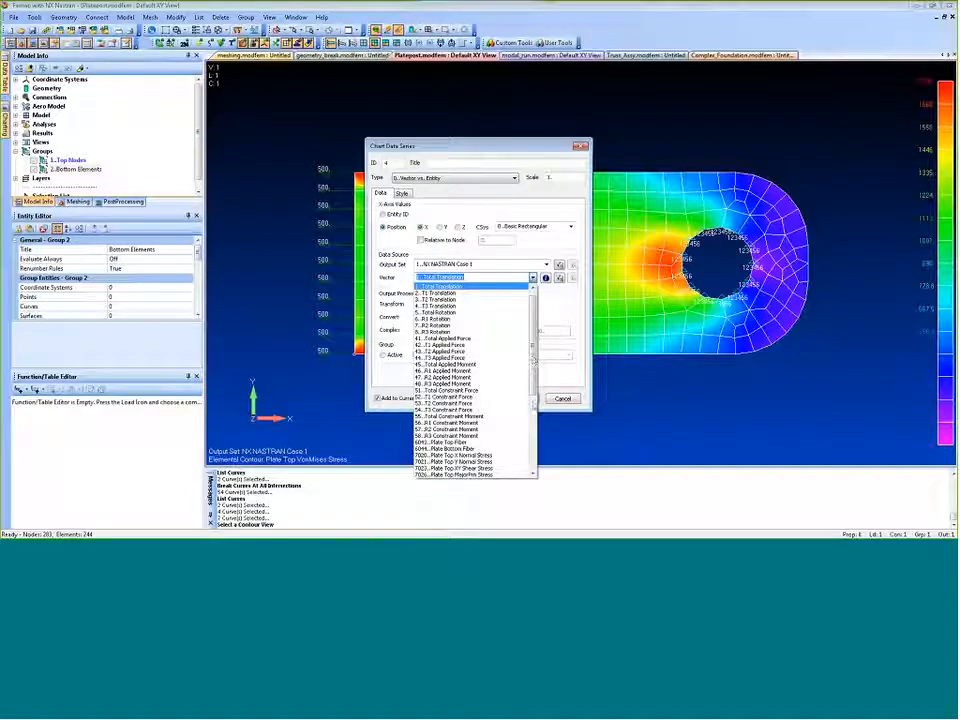
pyautogui.scroll(-9, 497, 350)
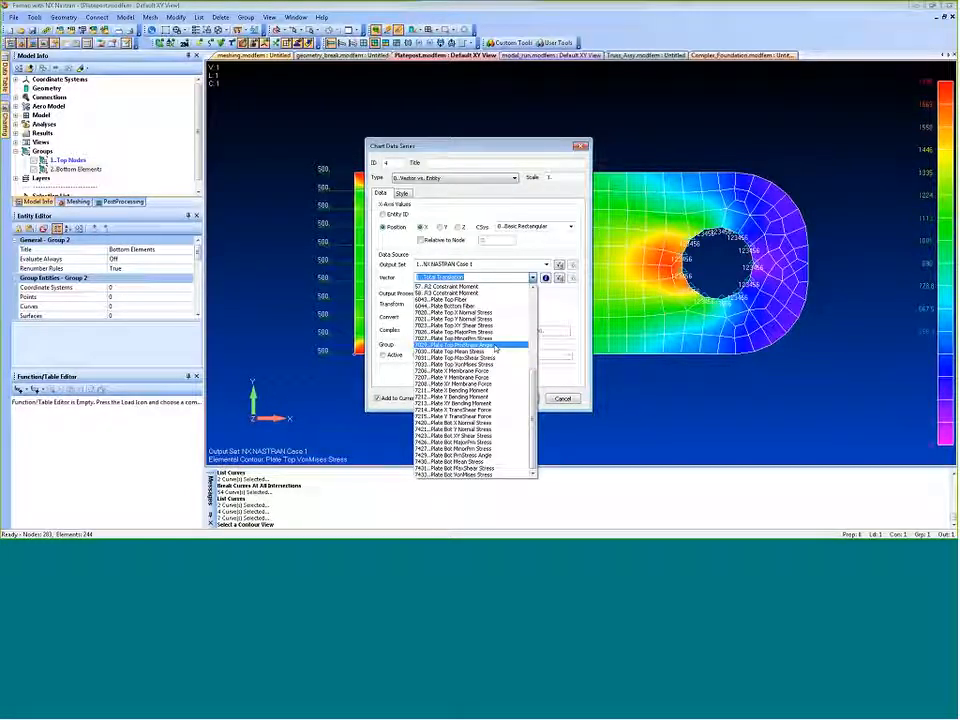
pyautogui.click(474, 352)
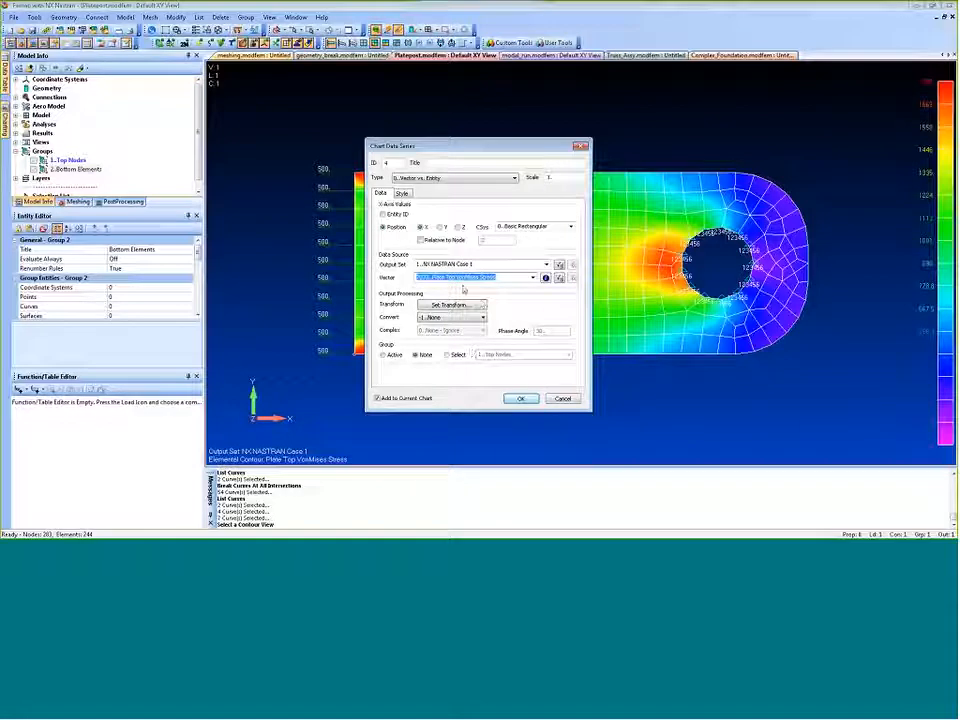
# Convert the series output by Average, limit it to the Top Nodes group, create the series, and close the Data Series Manager
pyautogui.click(482, 317)
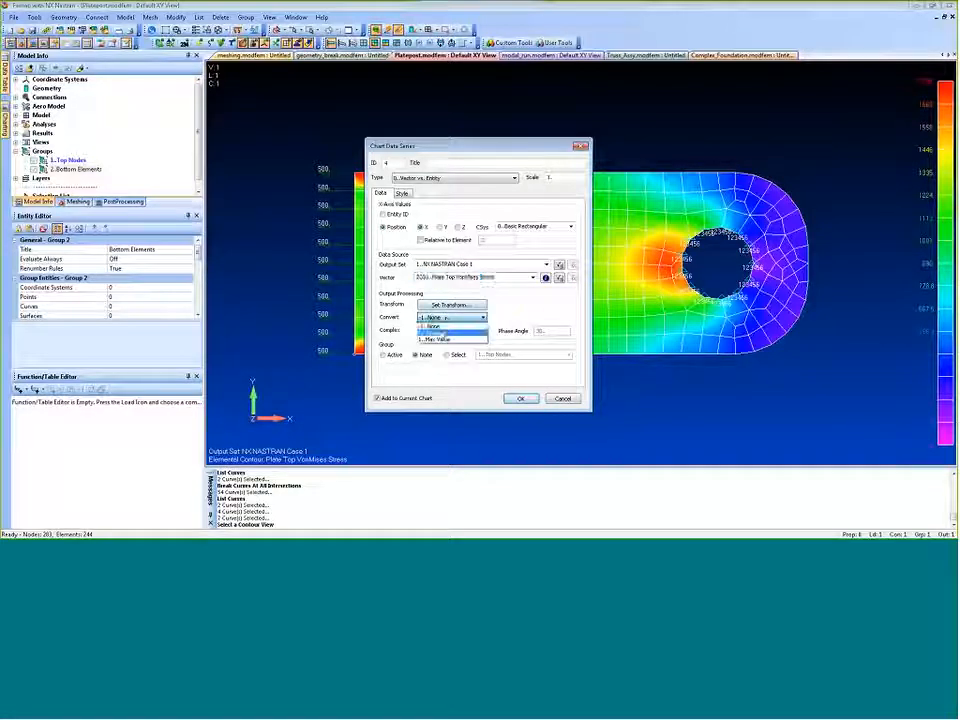
pyautogui.click(440, 328)
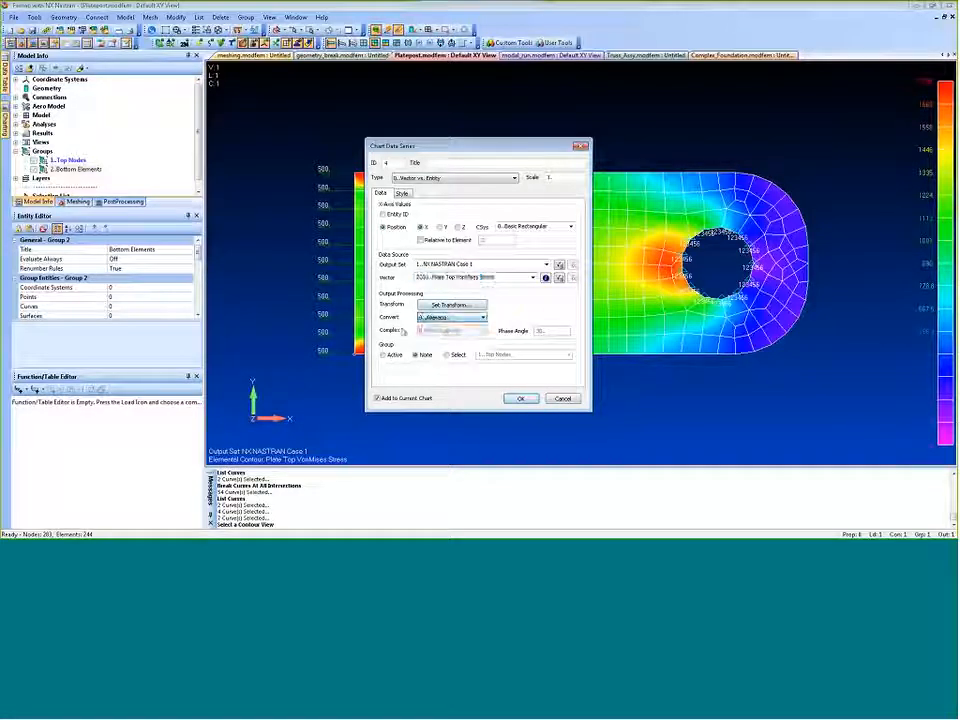
pyautogui.click(464, 356)
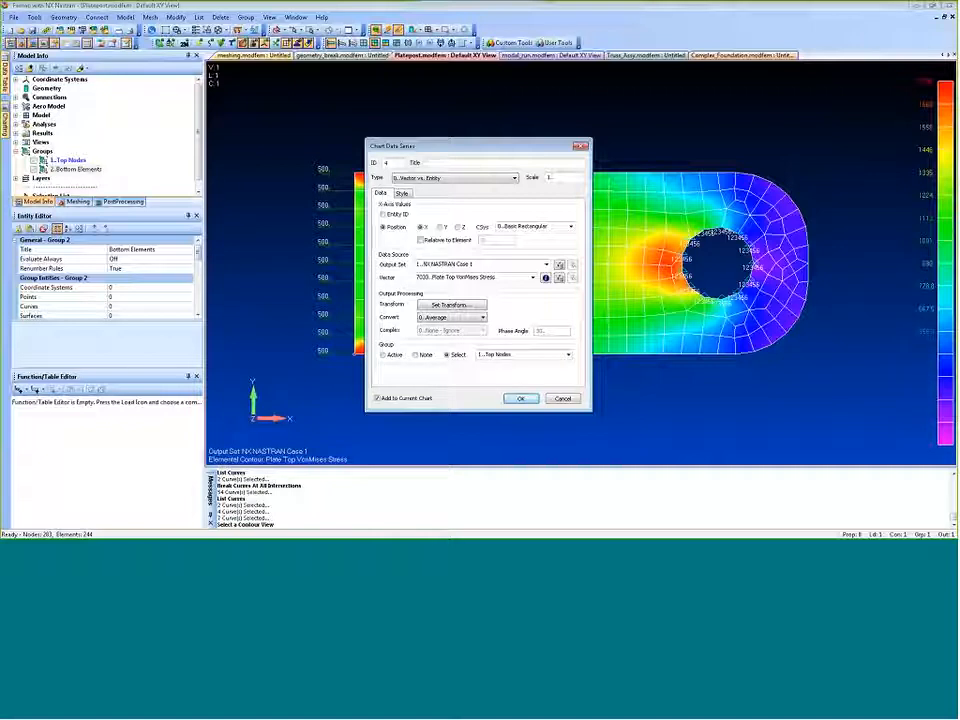
pyautogui.click(518, 397)
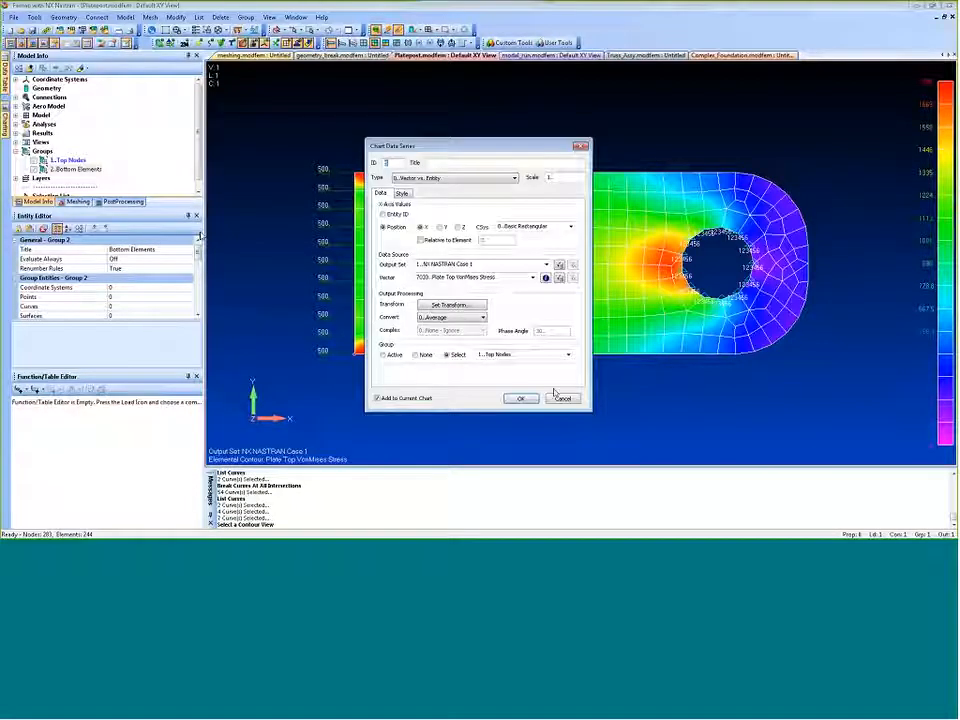
pyautogui.click(561, 398)
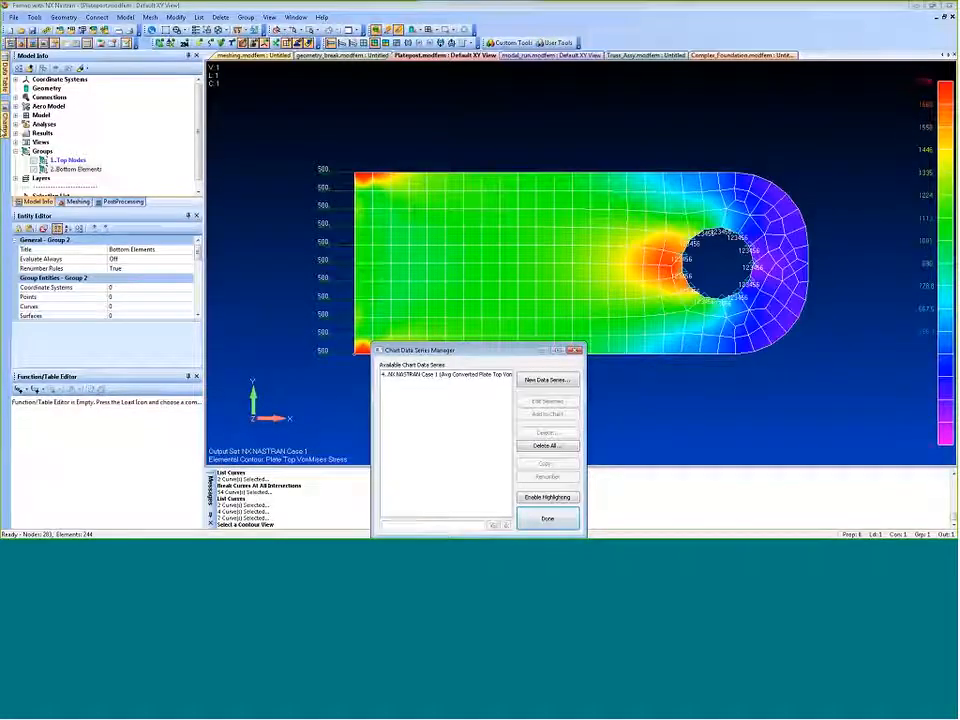
pyautogui.click(545, 519)
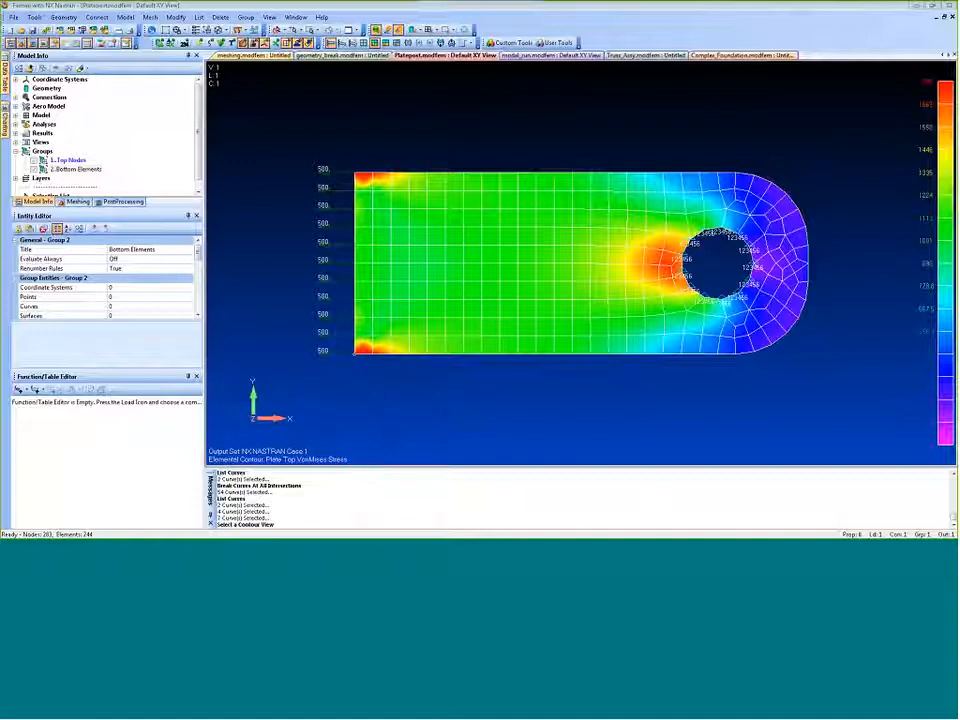
# View the von Mises stress chart and remove its data series from the current chart in the Data Series Manager
pyautogui.click(6, 118)
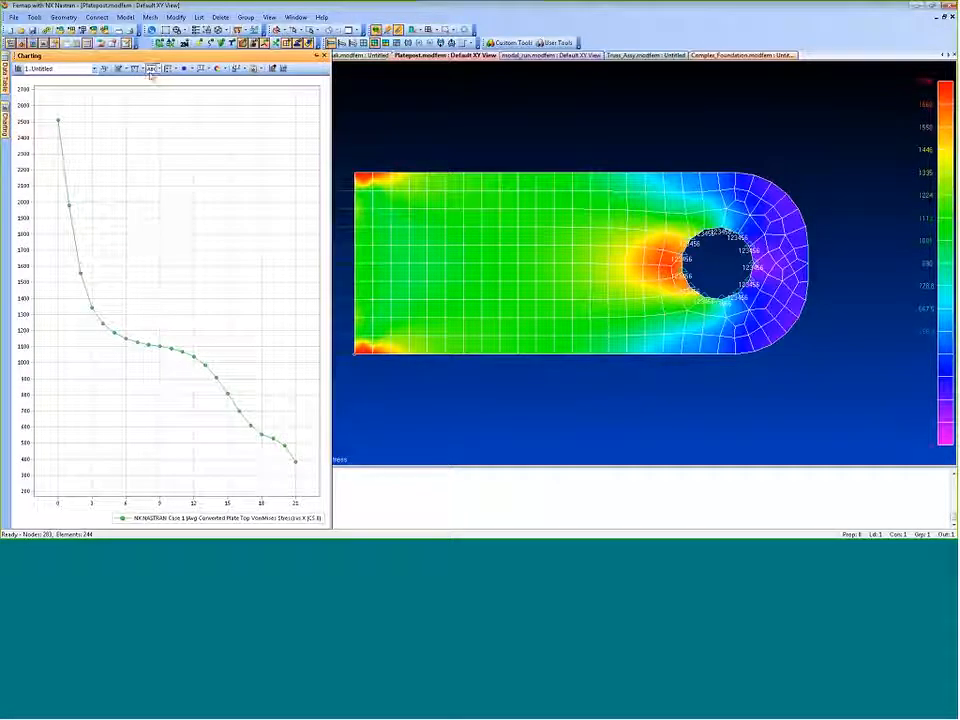
pyautogui.click(104, 68)
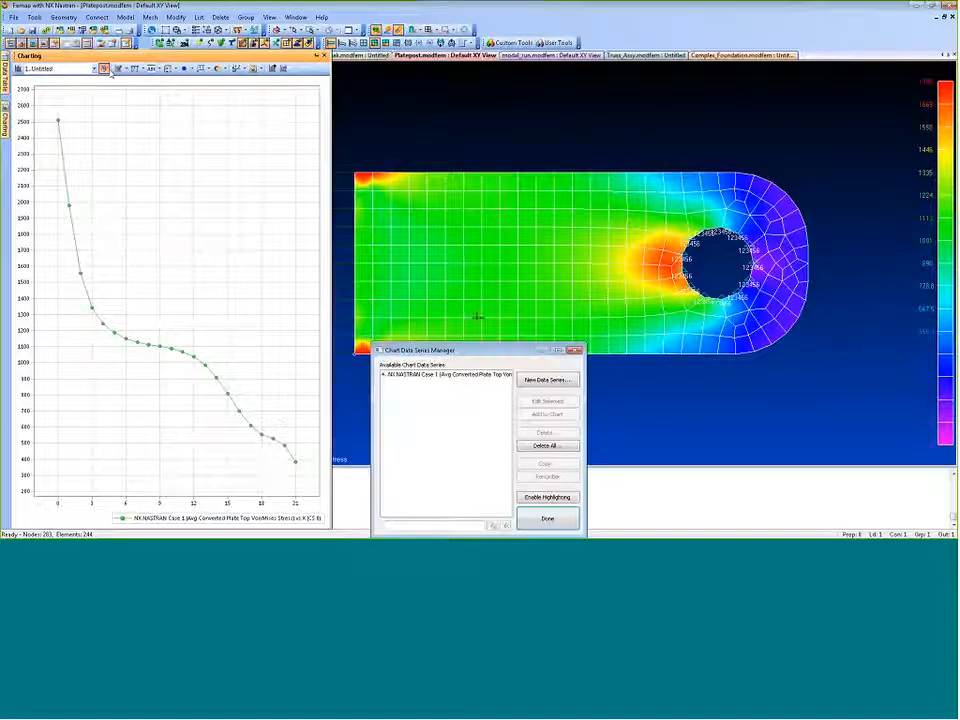
pyautogui.click(445, 374)
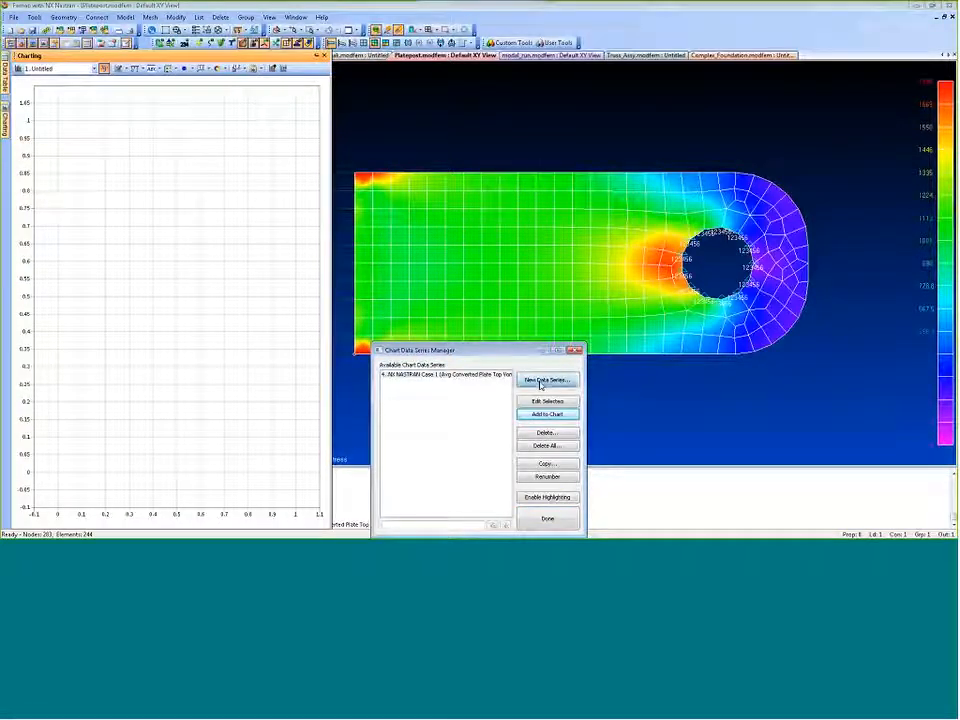
# Start a second data series plotted against X position, with Plate X Membrane Force as its output vector
pyautogui.click(541, 381)
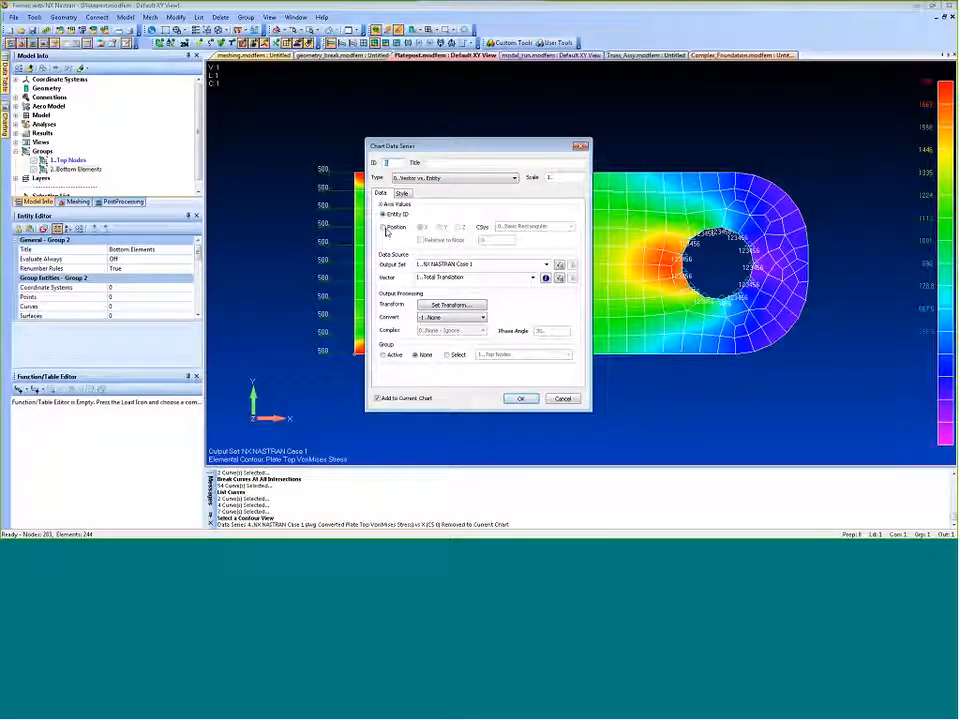
pyautogui.click(384, 228)
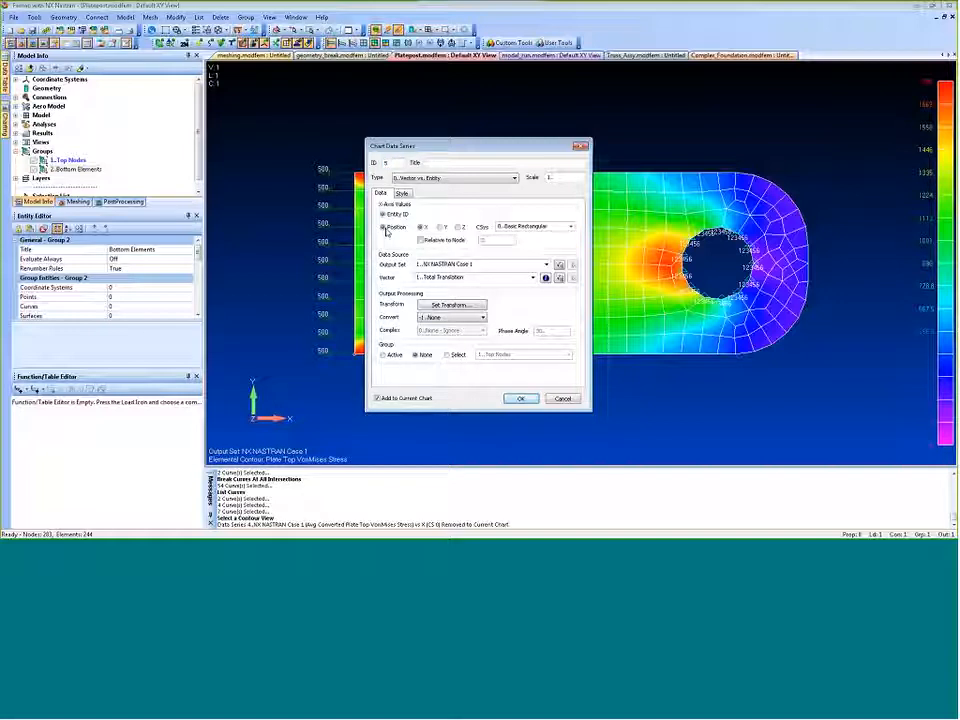
pyautogui.click(532, 278)
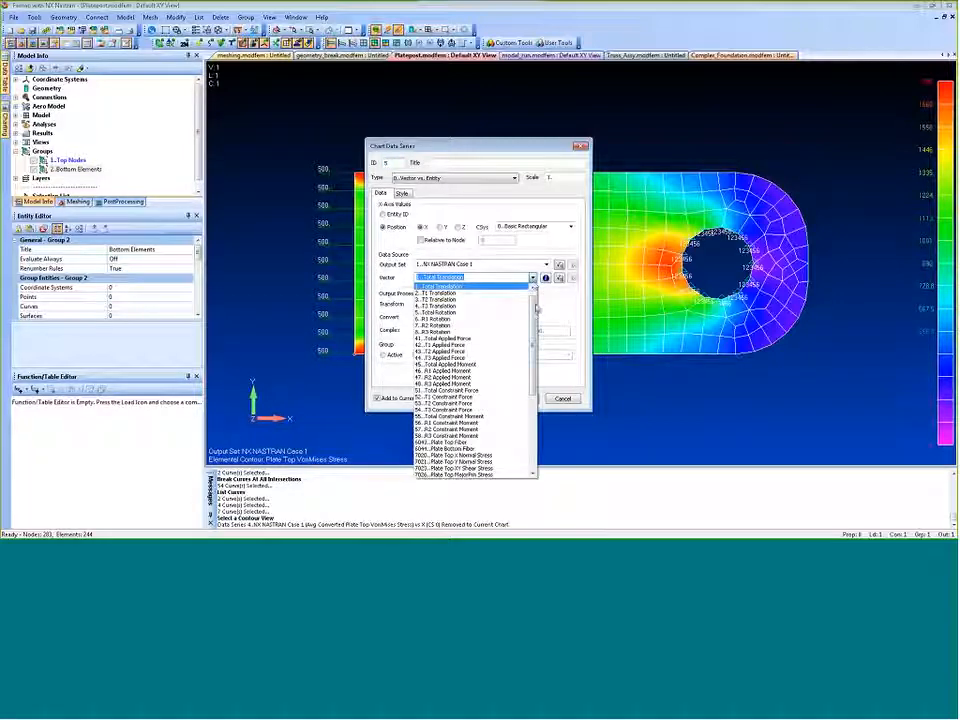
pyautogui.scroll(-1, 537, 320)
pyautogui.moveTo(537, 320); pyautogui.dragTo(546, 383)
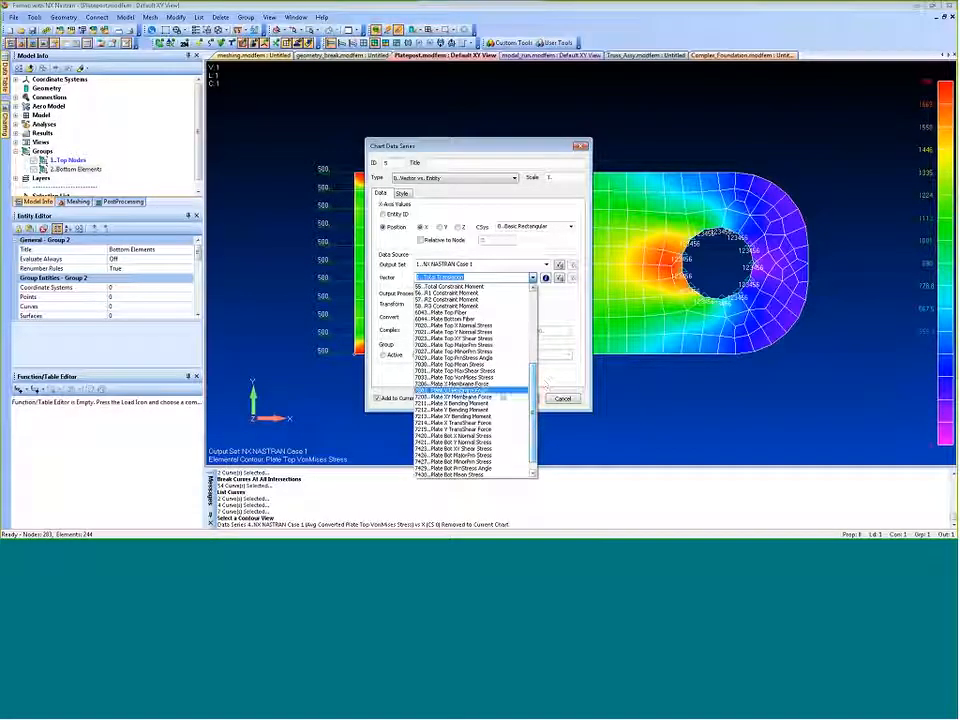
pyautogui.click(533, 280)
pyautogui.click(536, 285)
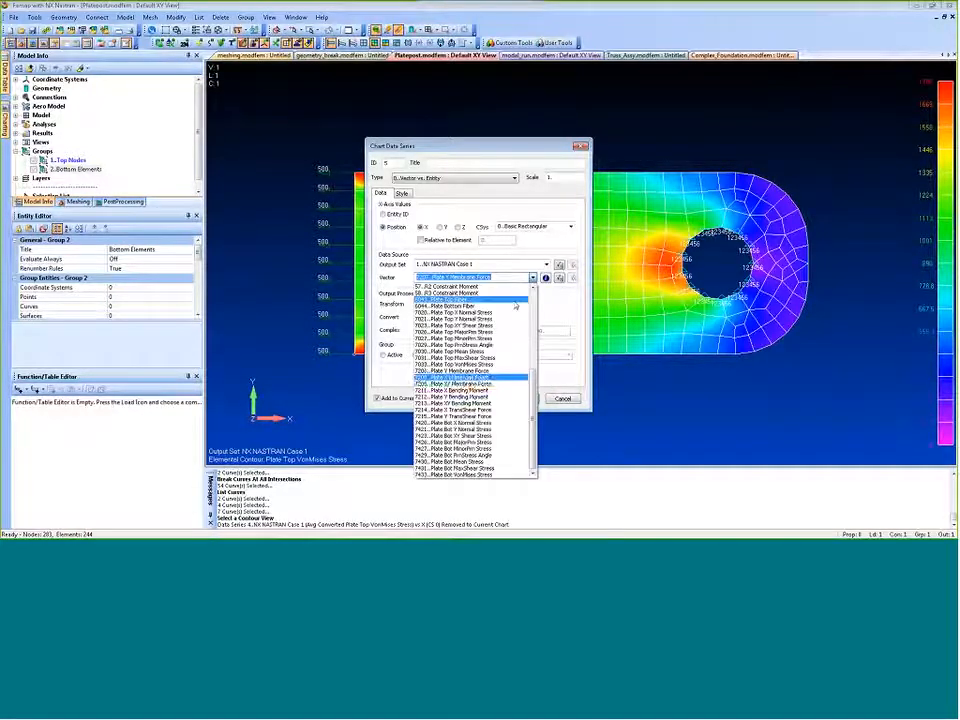
pyautogui.click(470, 371)
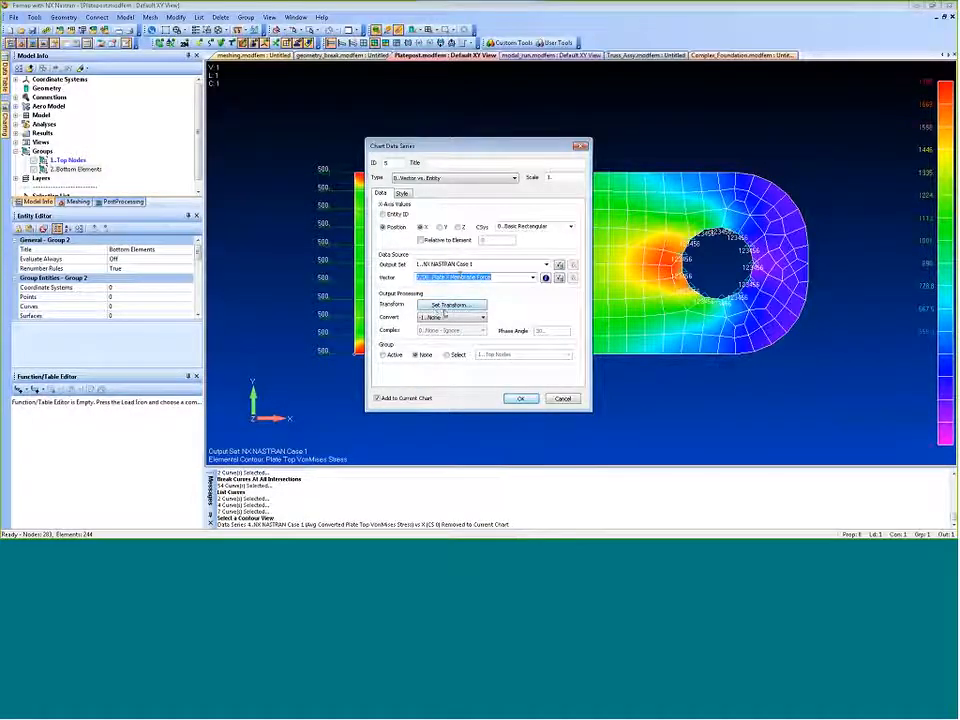
# Transform the series' plate and laminate stresses and strains into the Basic Rectangular coordinate system along X
pyautogui.click(450, 305)
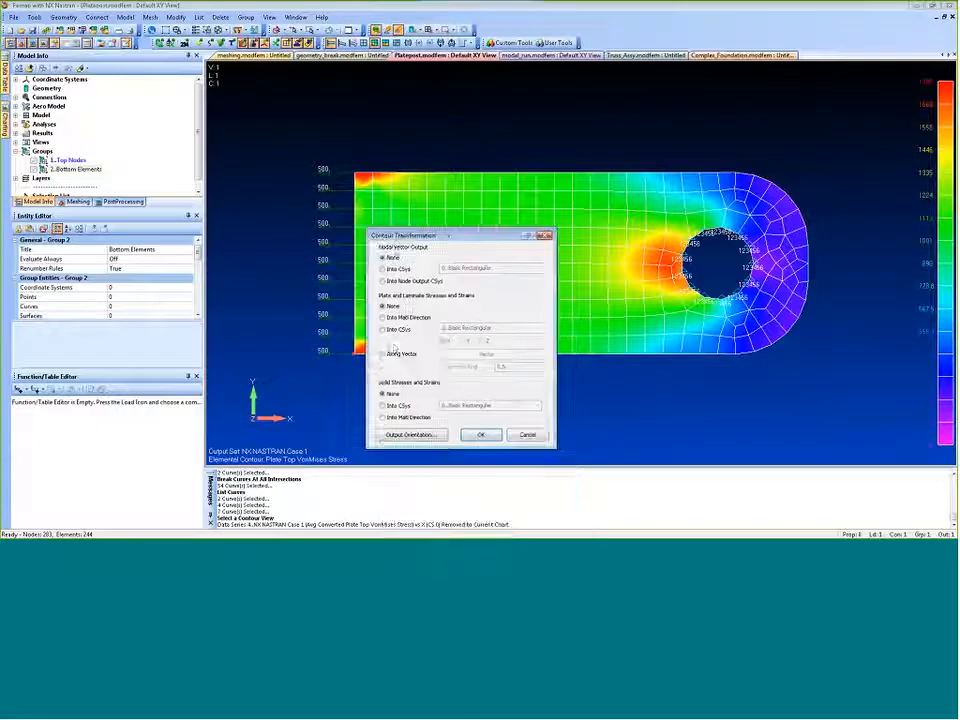
pyautogui.click(382, 330)
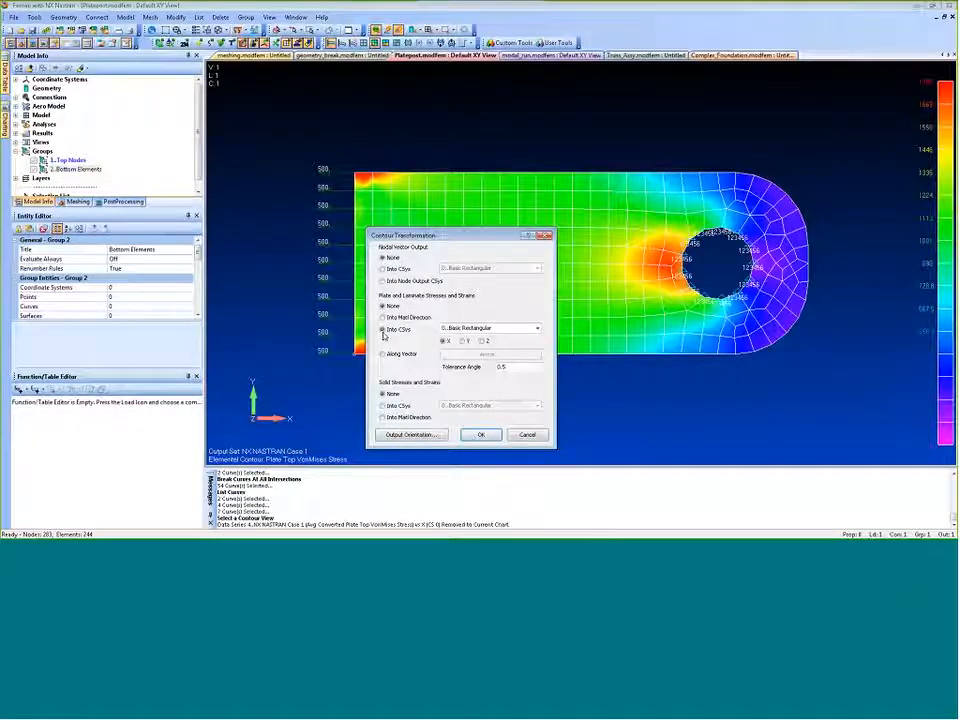
pyautogui.click(444, 340)
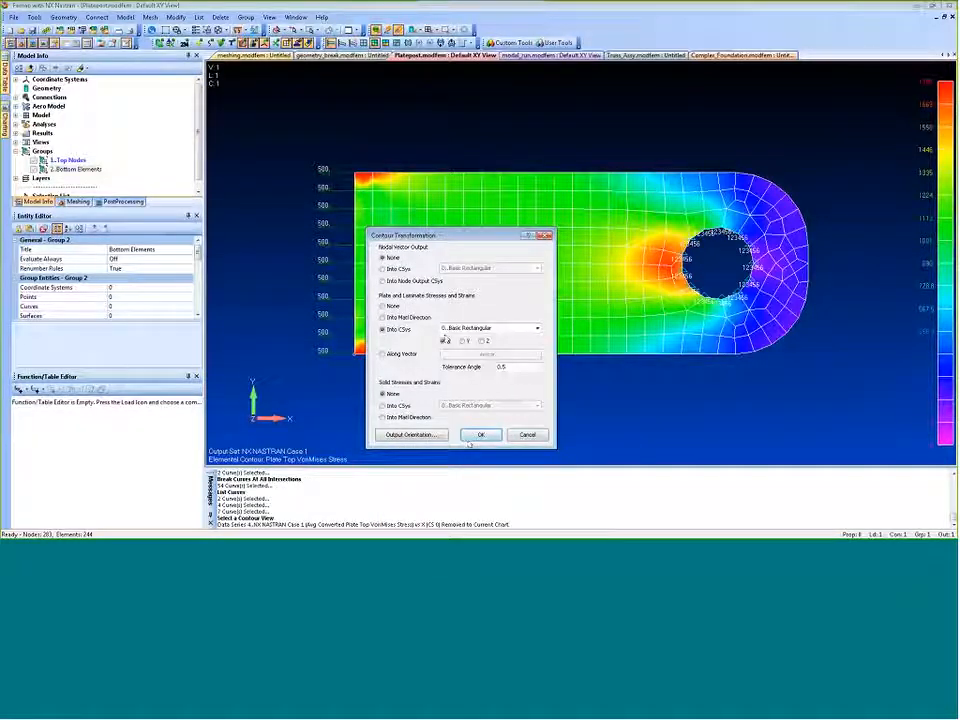
pyautogui.click(480, 435)
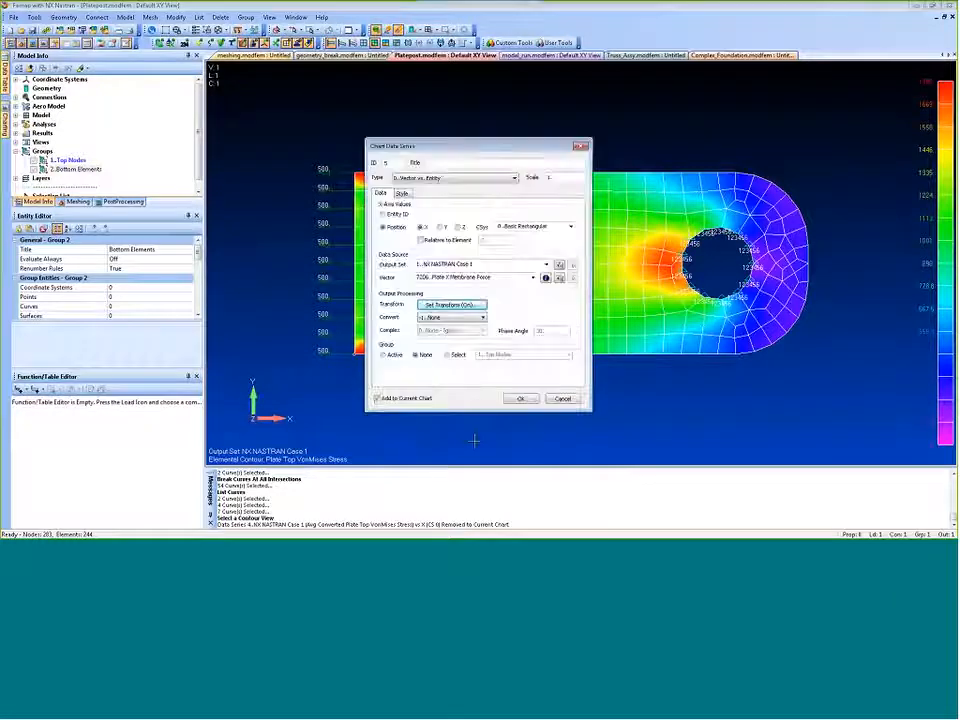
# Limit the membrane force series to the Bottom Elements group and create it on the current chart
pyautogui.click(445, 355)
pyautogui.click(505, 355)
pyautogui.click(505, 364)
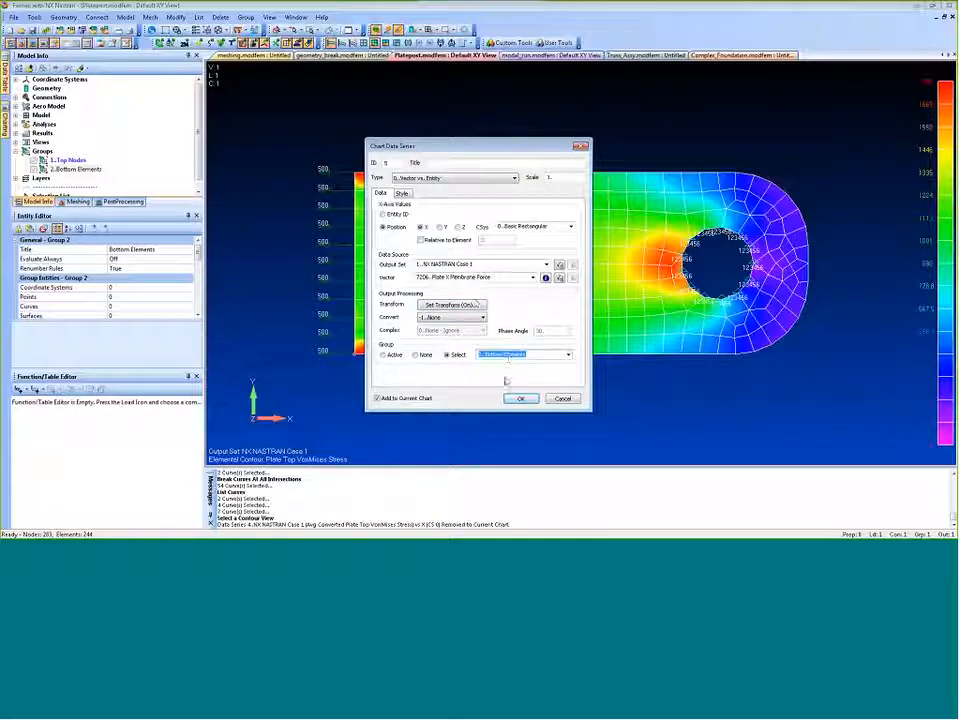
pyautogui.click(520, 398)
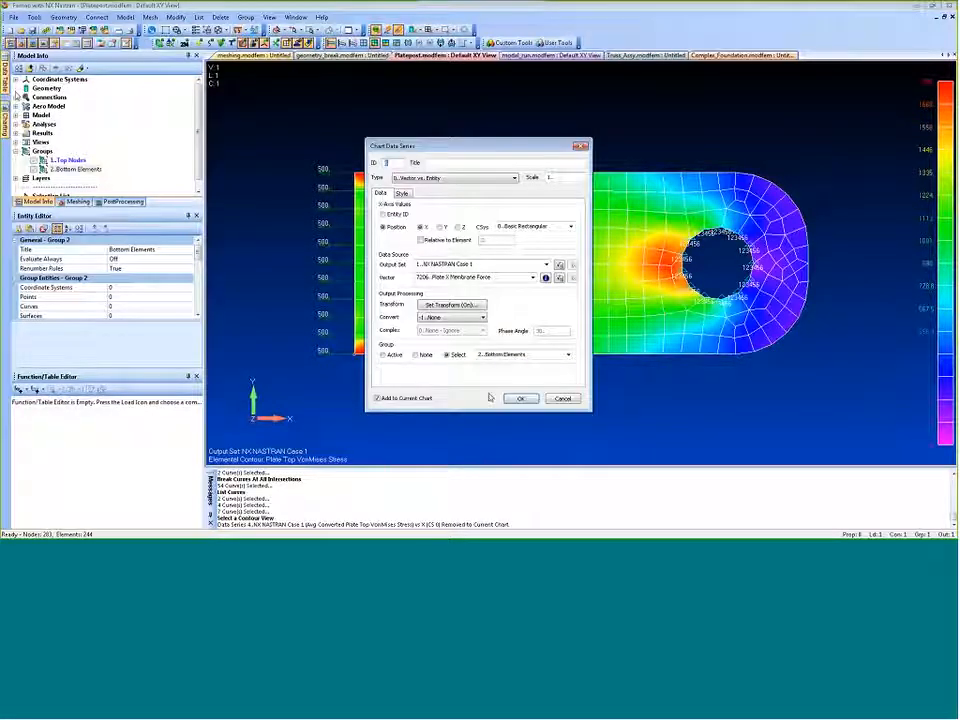
# Create the Plate X Membrane Force series for Bottom Elements and make a copy of it in the Data Series Manager
pyautogui.click(520, 398)
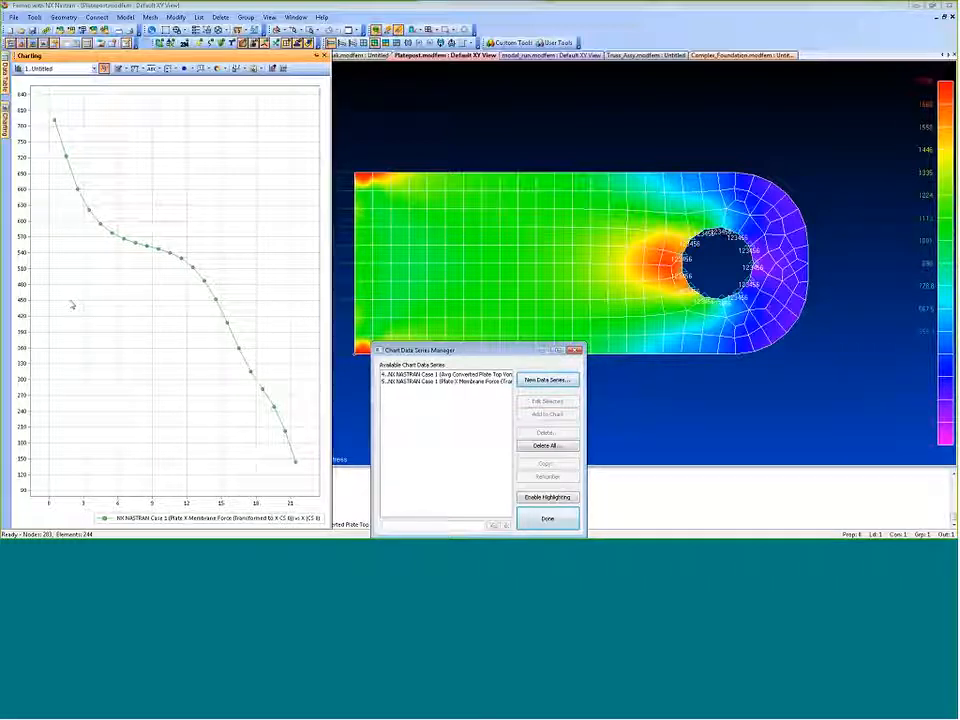
pyautogui.click(420, 381)
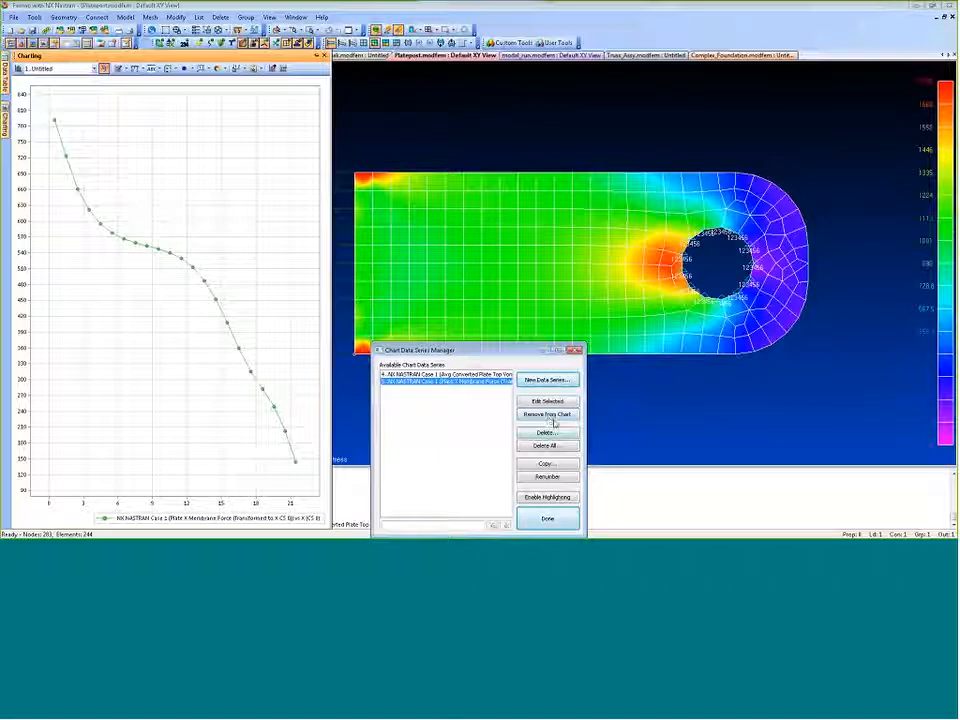
pyautogui.click(546, 463)
pyautogui.press('Return')
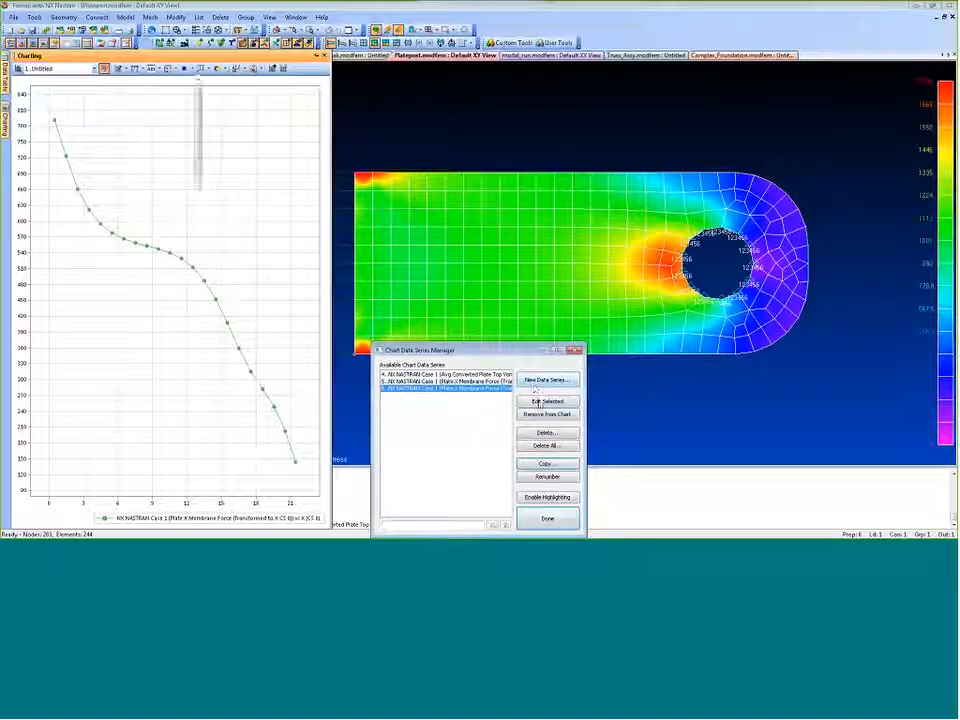
# Edit the copied membrane force series so its plate and laminate stresses and strains use no transformation
pyautogui.click(547, 400)
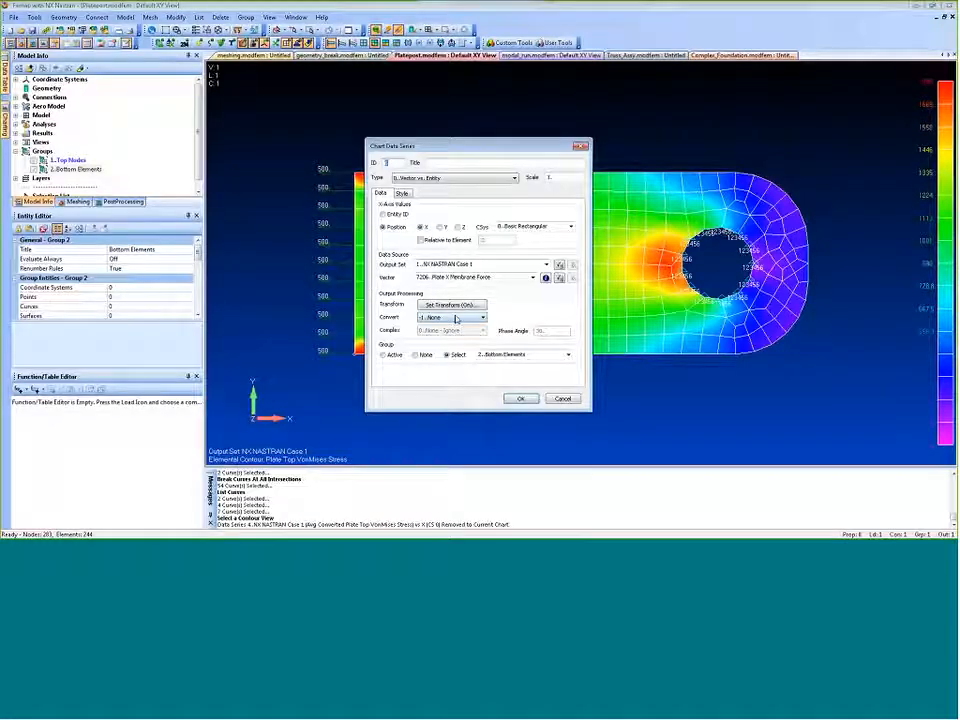
pyautogui.click(450, 304)
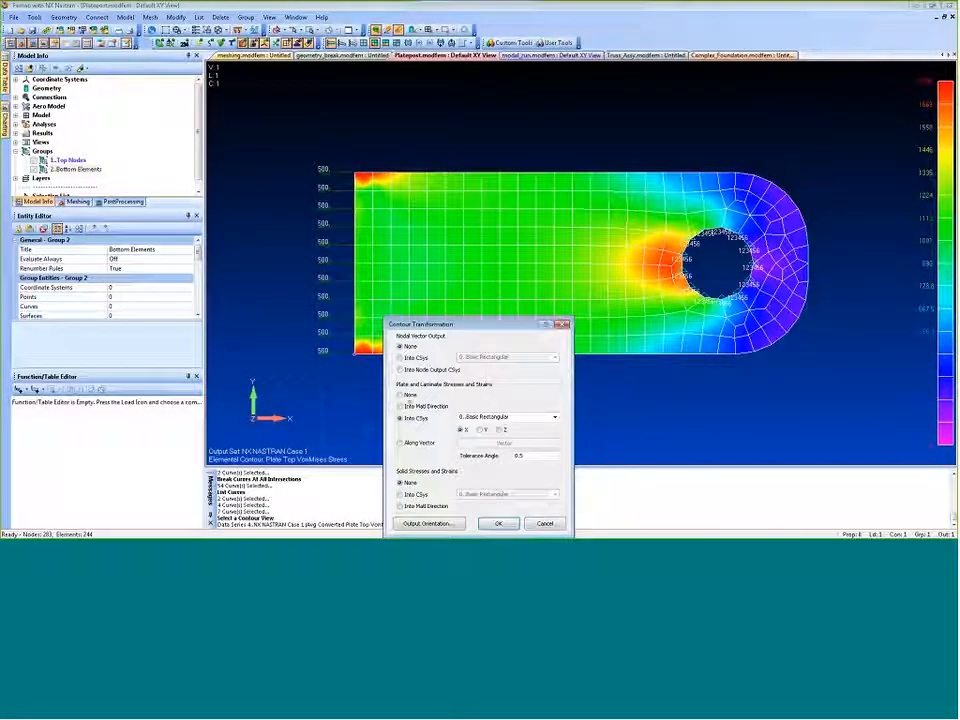
pyautogui.click(401, 394)
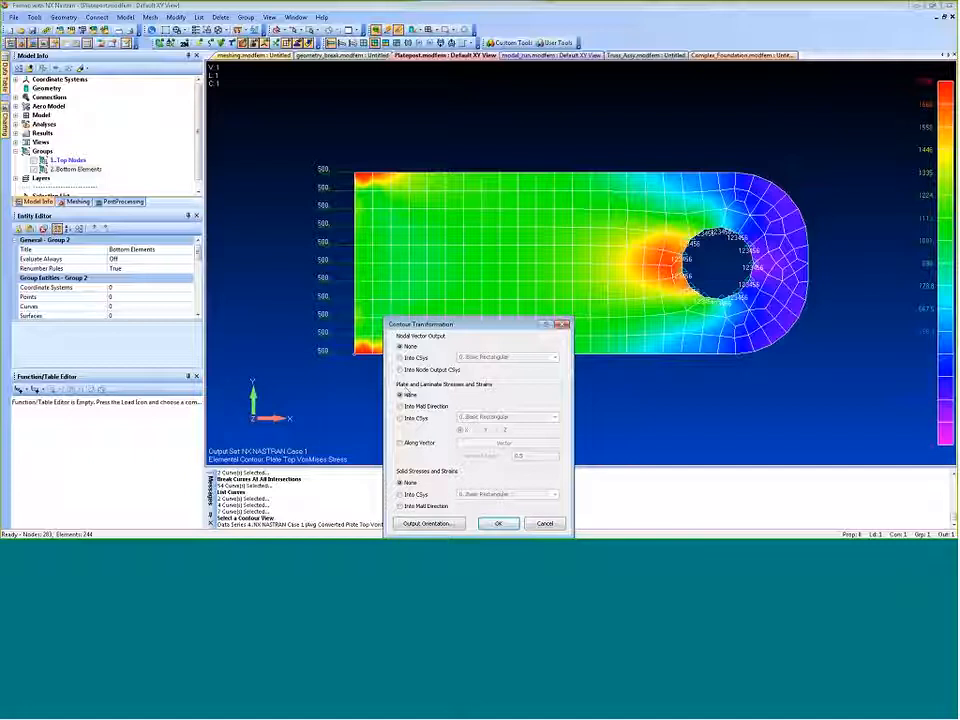
pyautogui.click(498, 523)
pyautogui.click(450, 305)
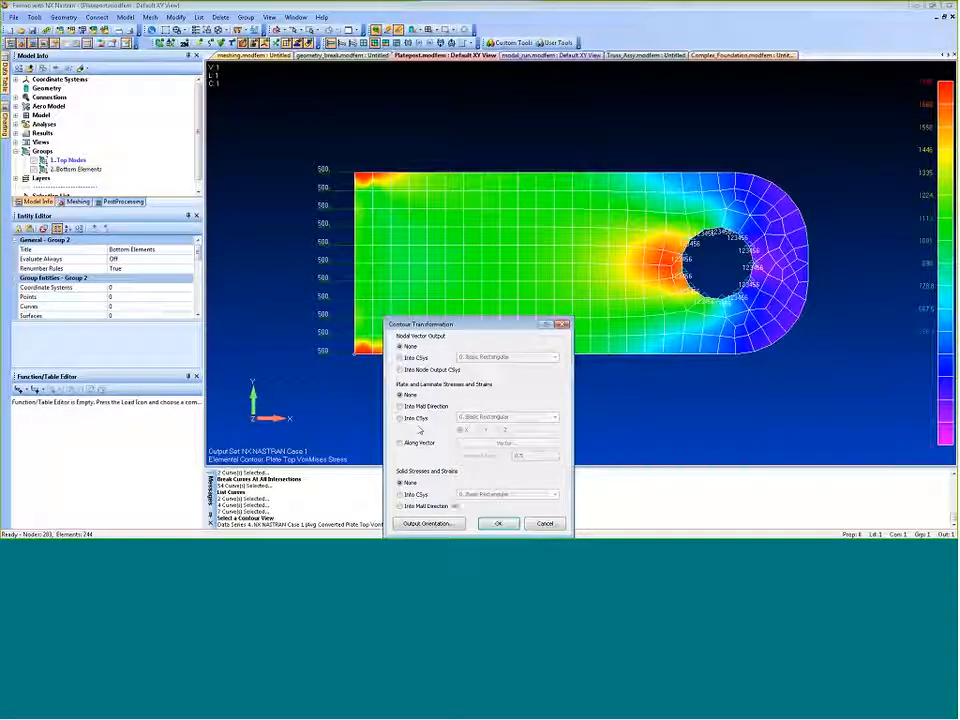
pyautogui.click(498, 523)
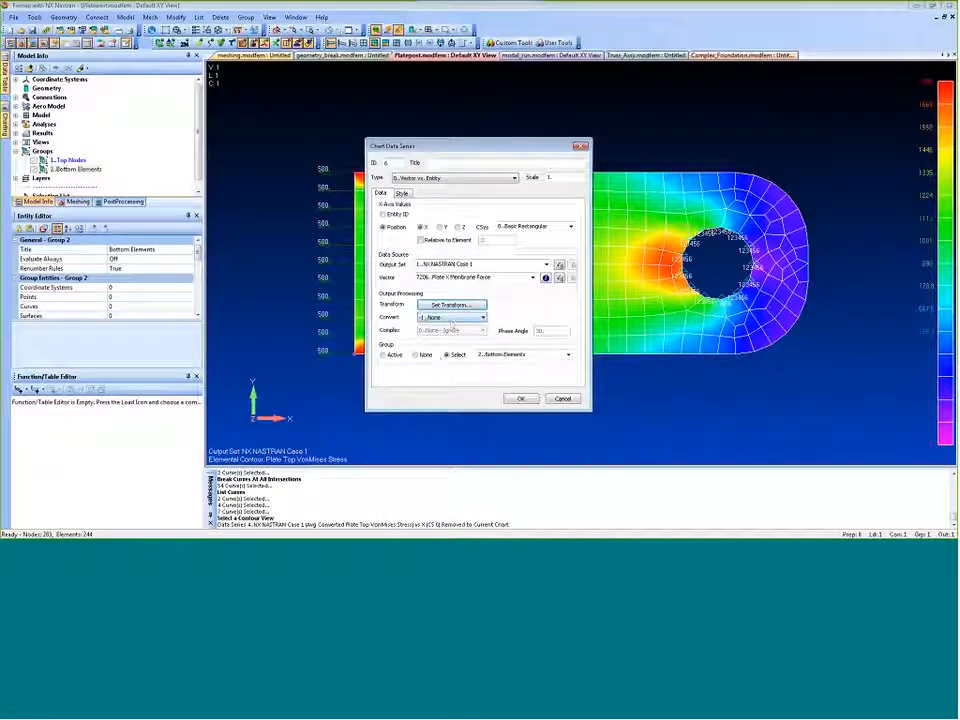
pyautogui.click(520, 397)
# Add the untransformed membrane force series to the current chart for comparison with the transformed one
pyautogui.click(462, 388)
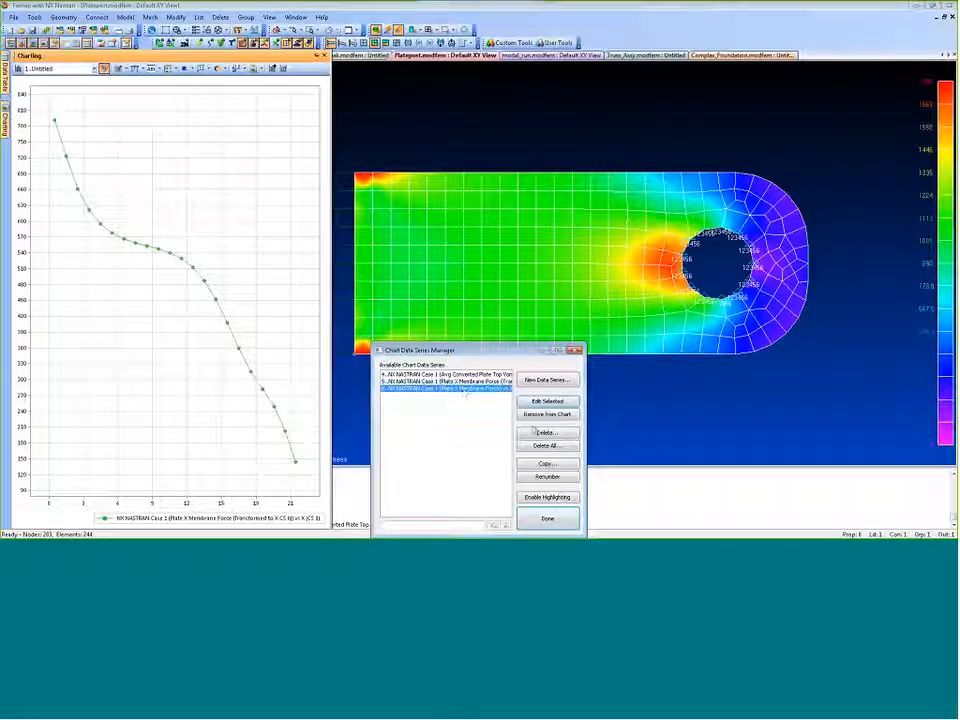
pyautogui.click(540, 415)
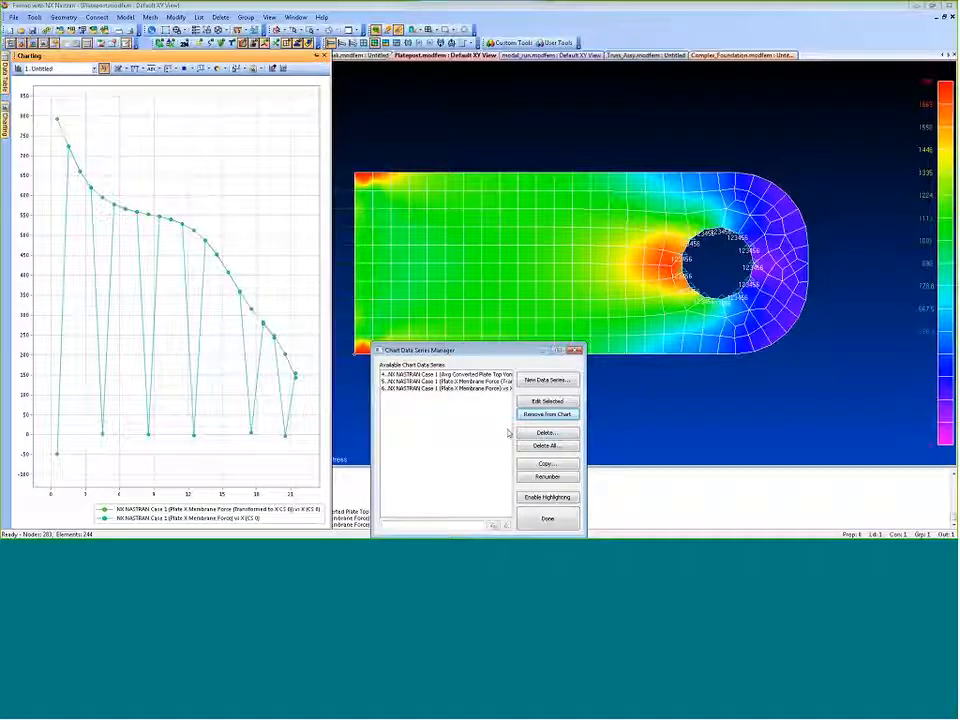
pyautogui.click(407, 120)
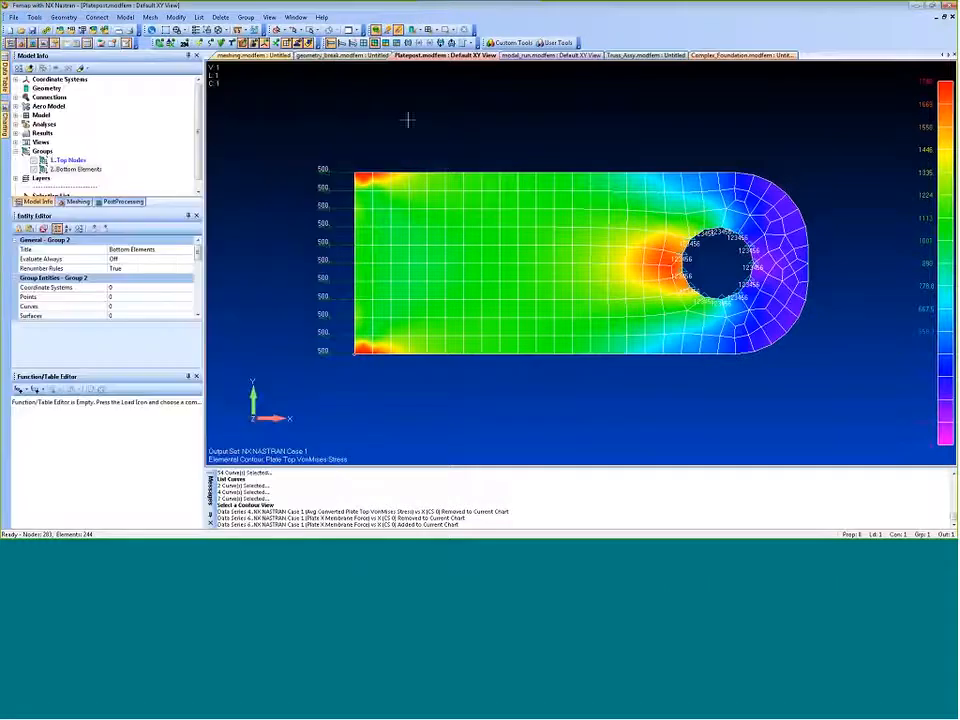
# Switch to the modal_run model and locate its Output Nodes group with a temporary transparent highlight
pyautogui.click(532, 56)
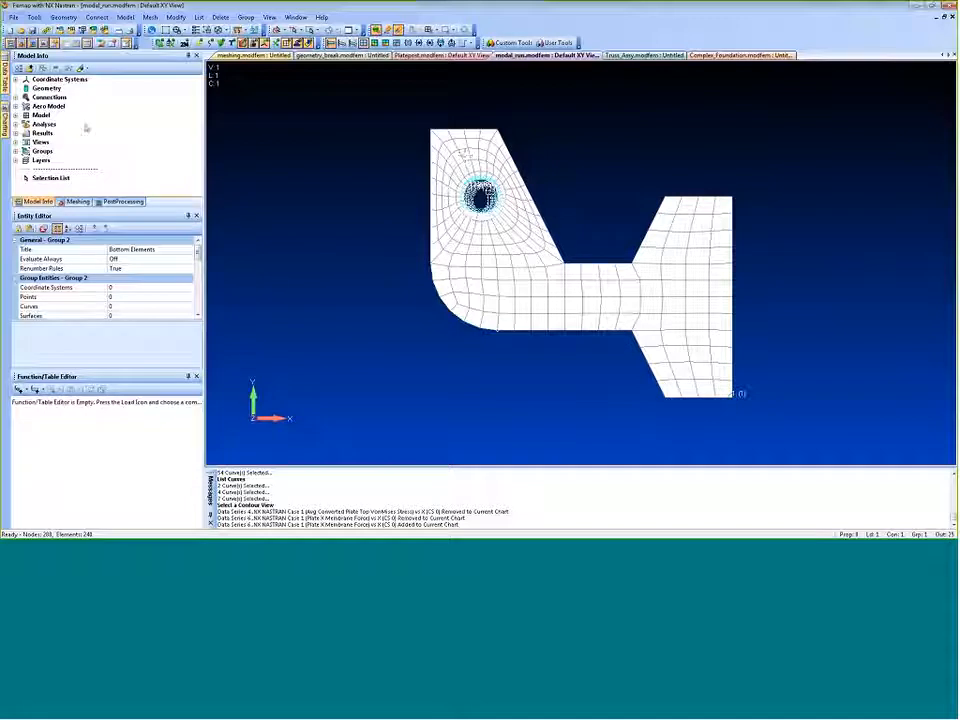
pyautogui.click(16, 151)
pyautogui.click(67, 161)
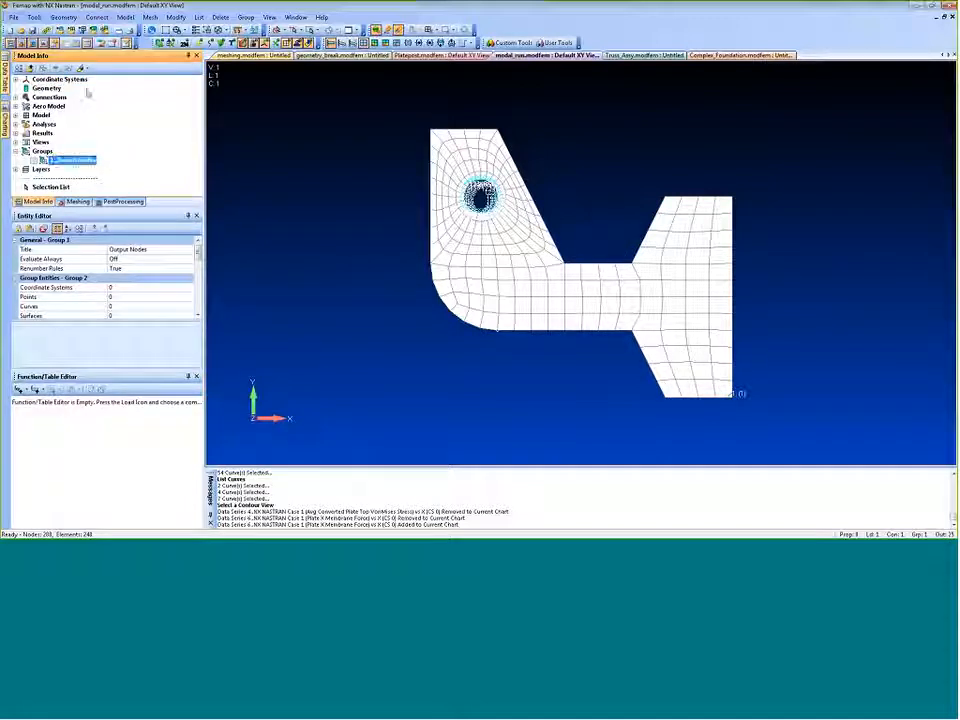
pyautogui.click(81, 68)
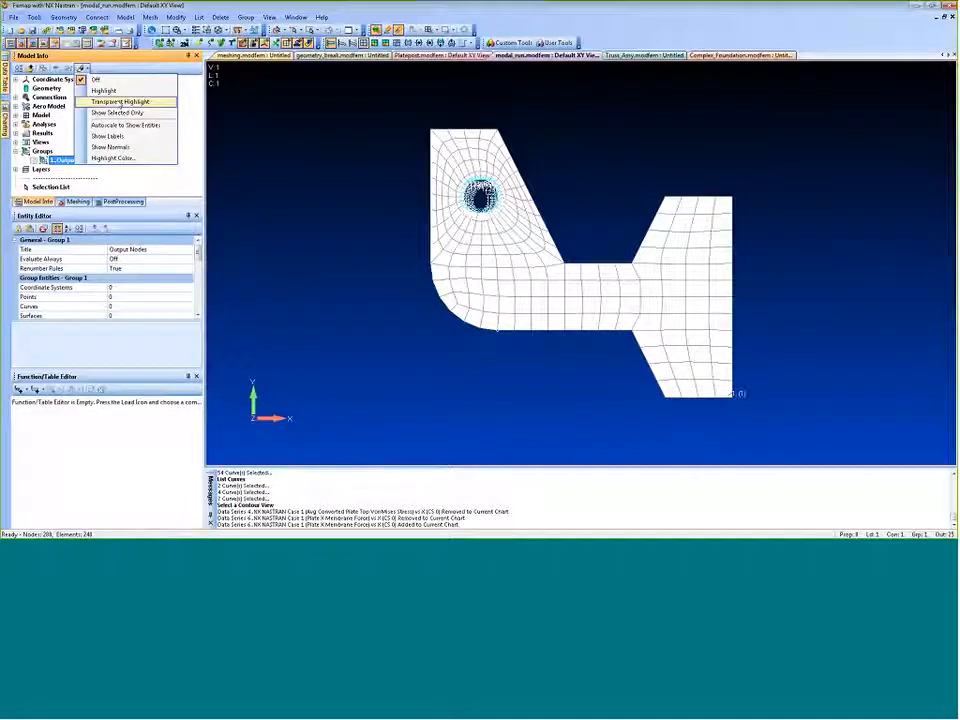
pyautogui.click(118, 102)
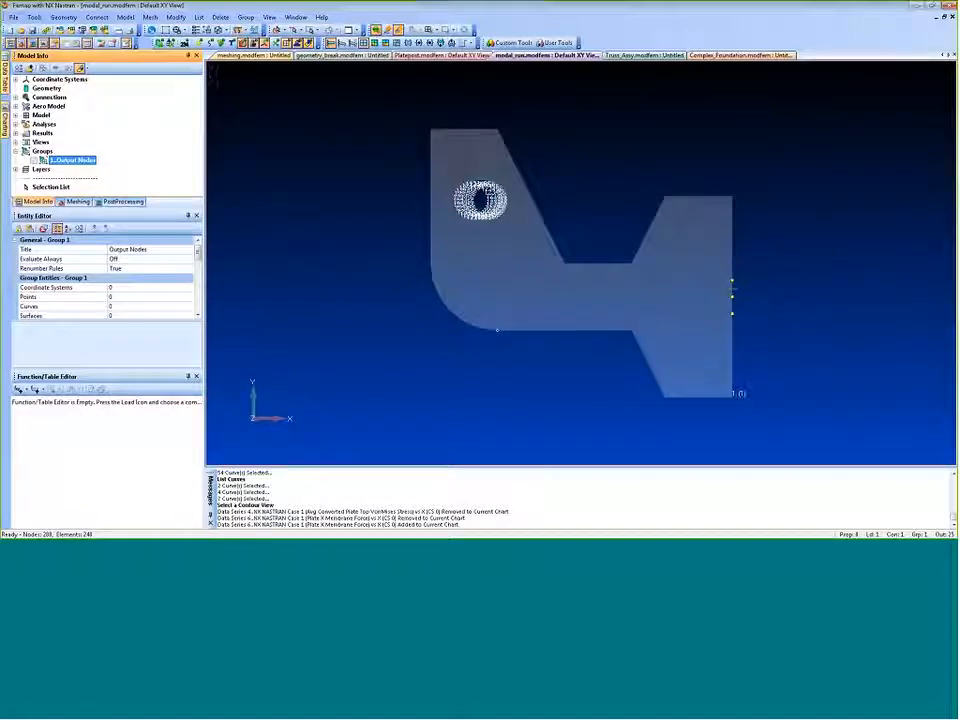
pyautogui.click(81, 68)
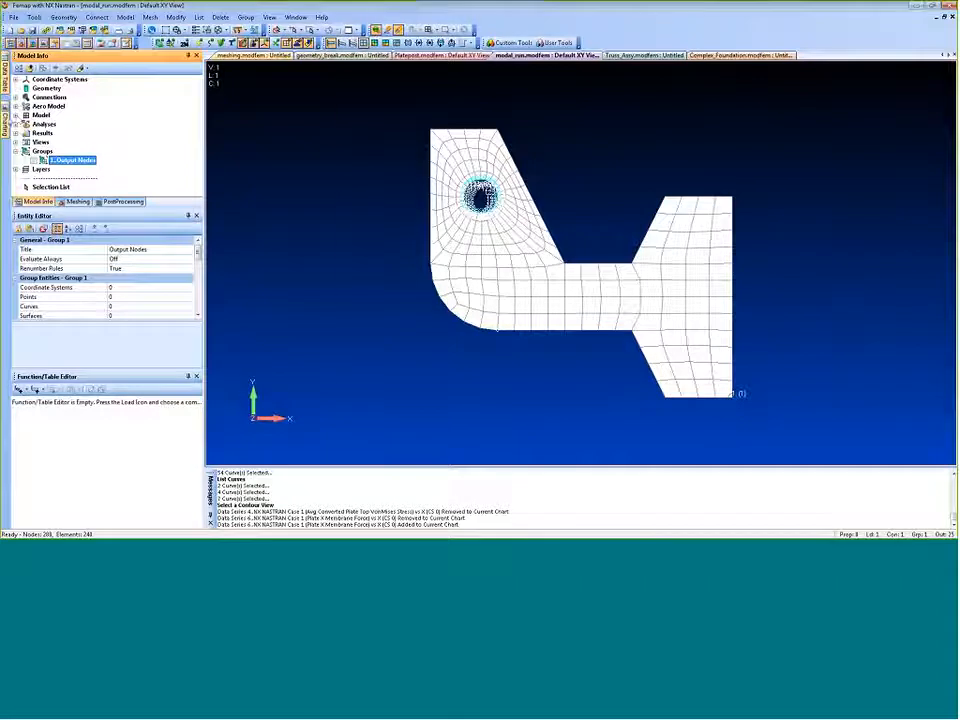
# Start a new chart data series of type Vector vs. Set with Output Set Value on the X axis
pyautogui.click(8, 100)
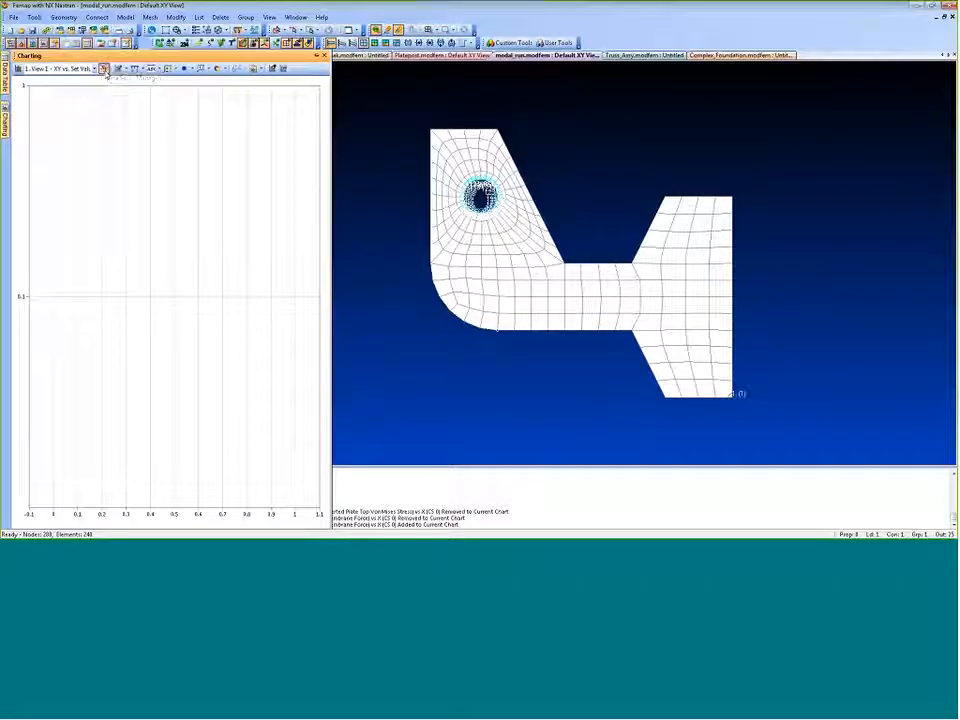
pyautogui.click(103, 68)
pyautogui.click(538, 381)
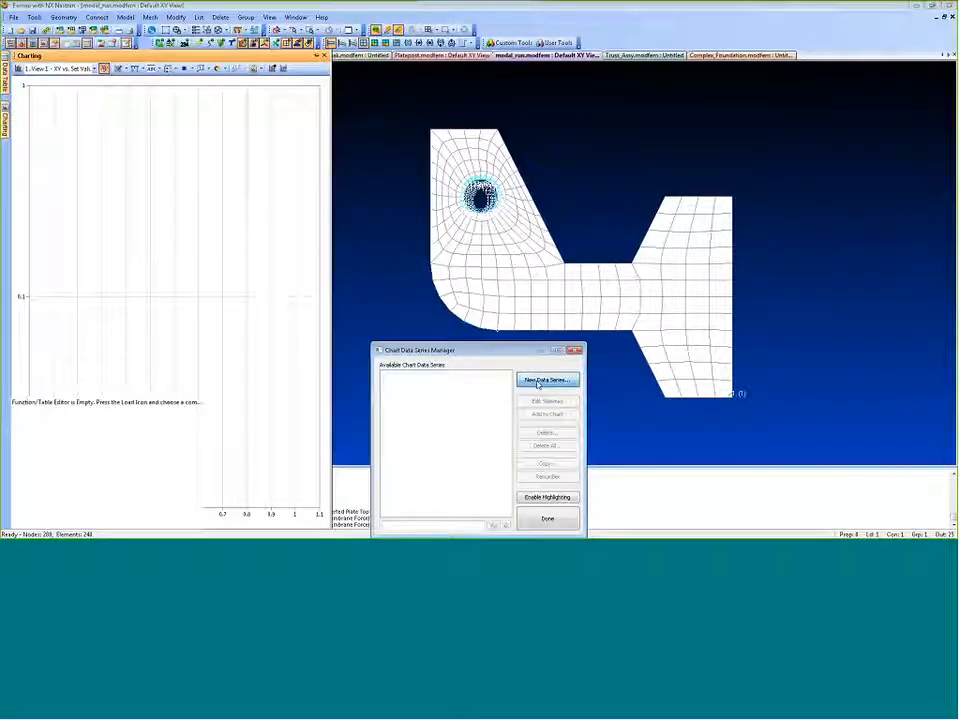
pyautogui.click(451, 178)
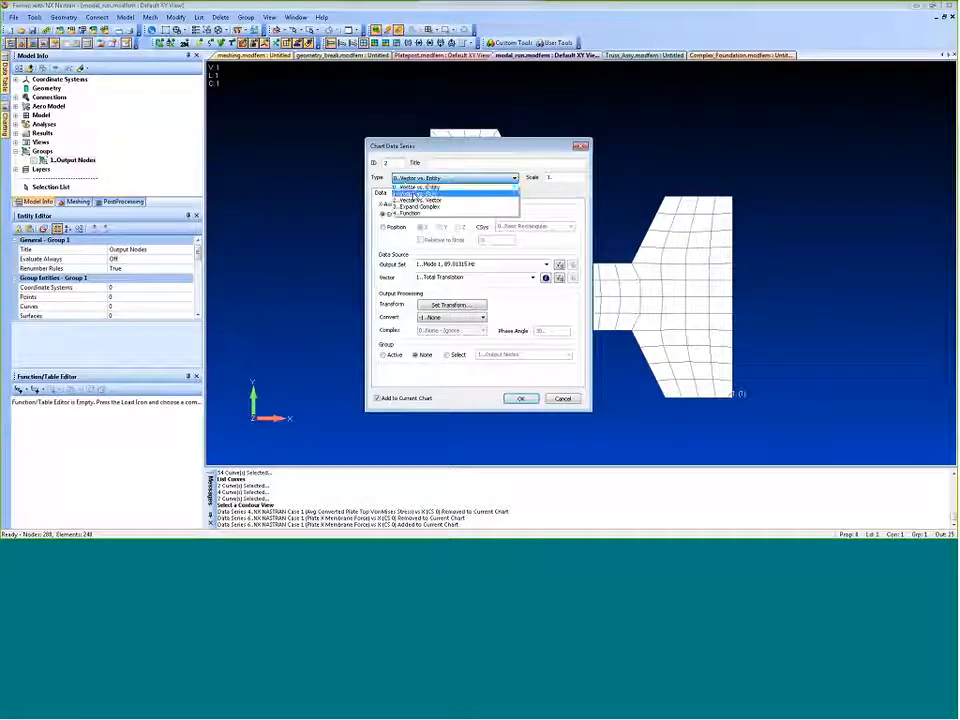
pyautogui.click(415, 194)
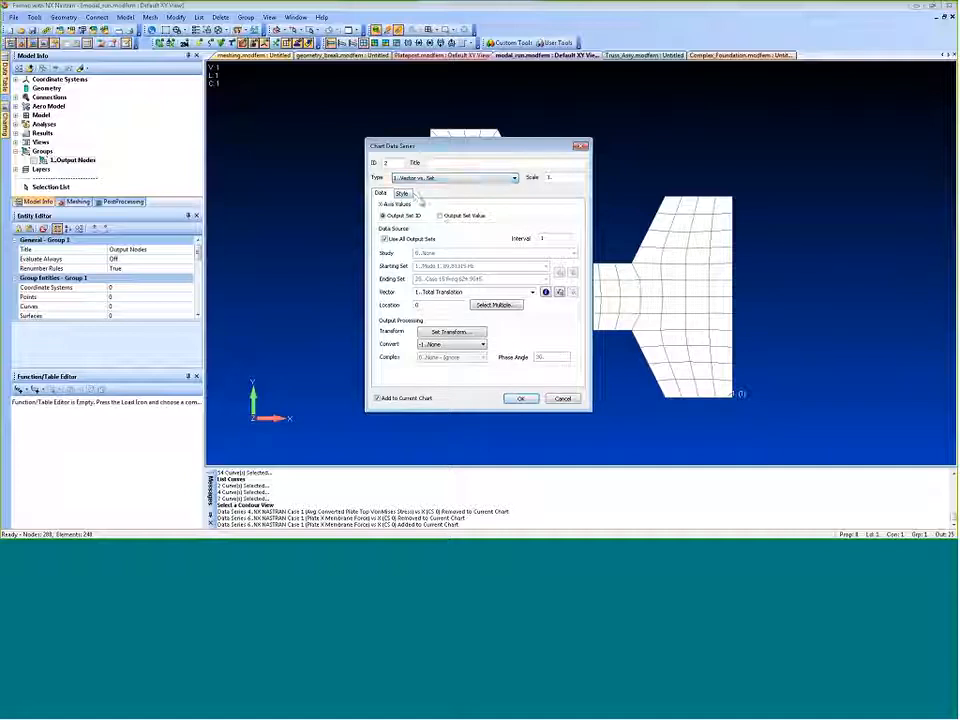
pyautogui.click(440, 216)
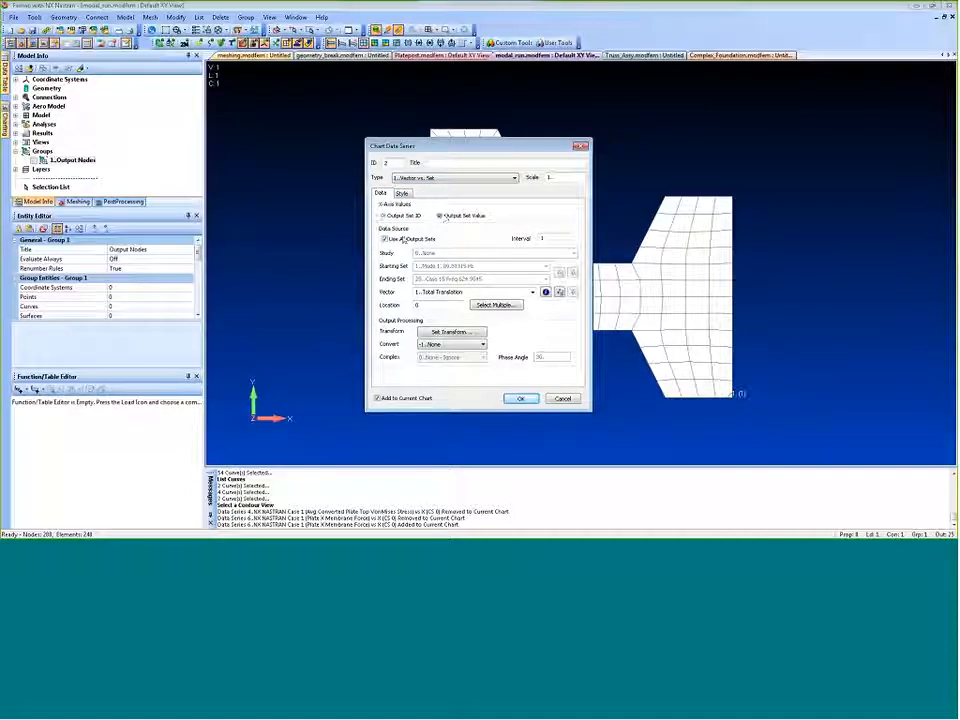
# Limit the data source to the Modal Frequency Response Analysis study and choose T3 Translation as the output vector
pyautogui.click(553, 252)
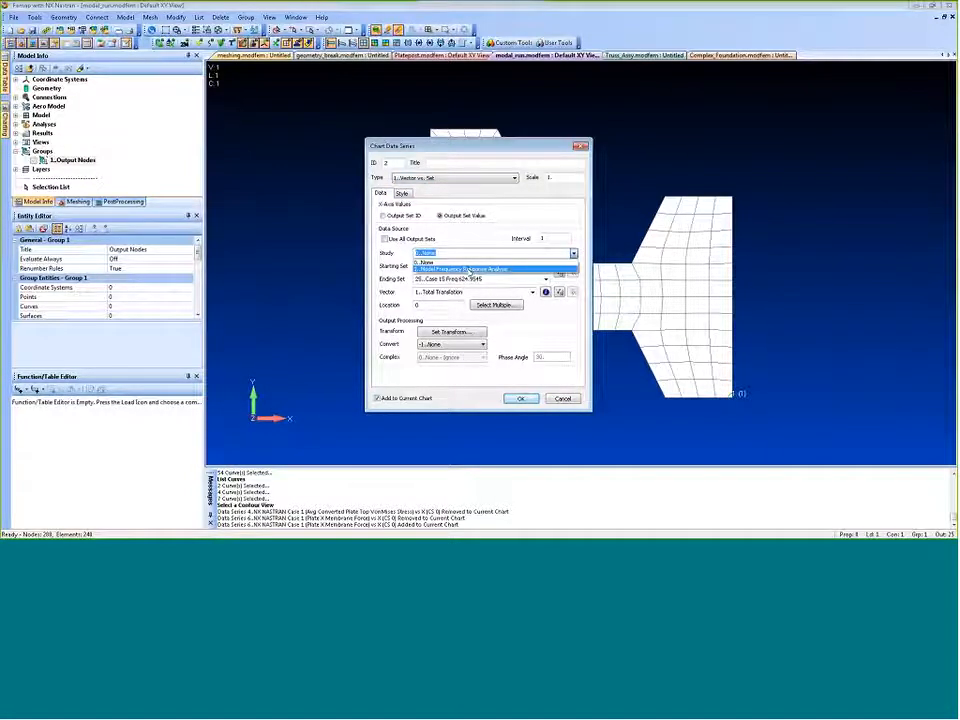
pyautogui.click(473, 268)
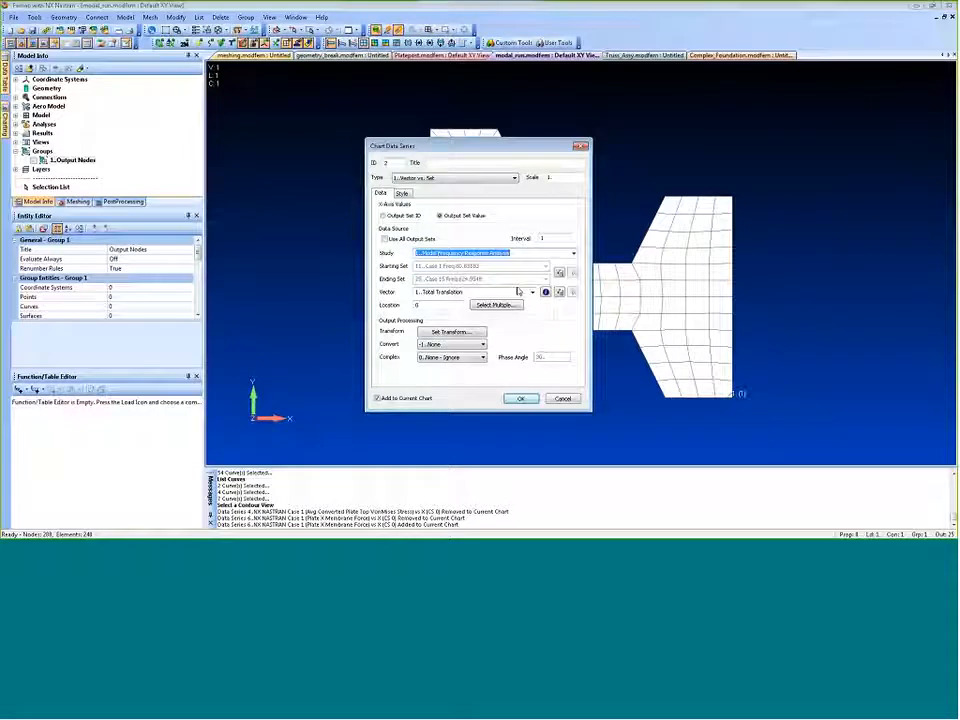
pyautogui.click(532, 292)
pyautogui.click(445, 320)
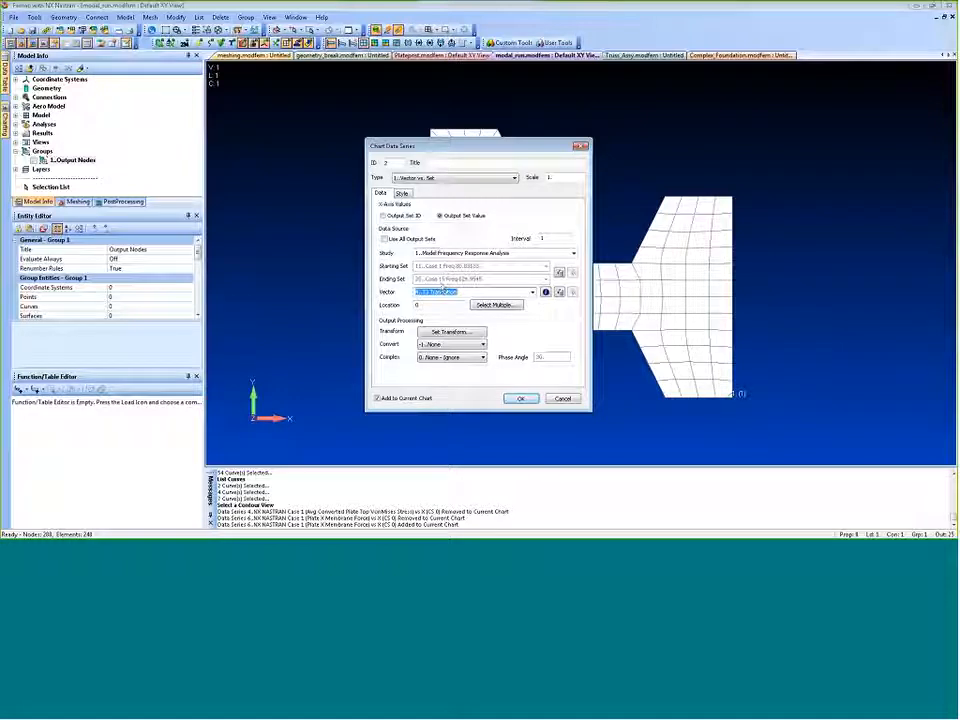
# Select all nodes of the Output Nodes group as series locations and create their T3 Translation series on the chart
pyautogui.press('Return')
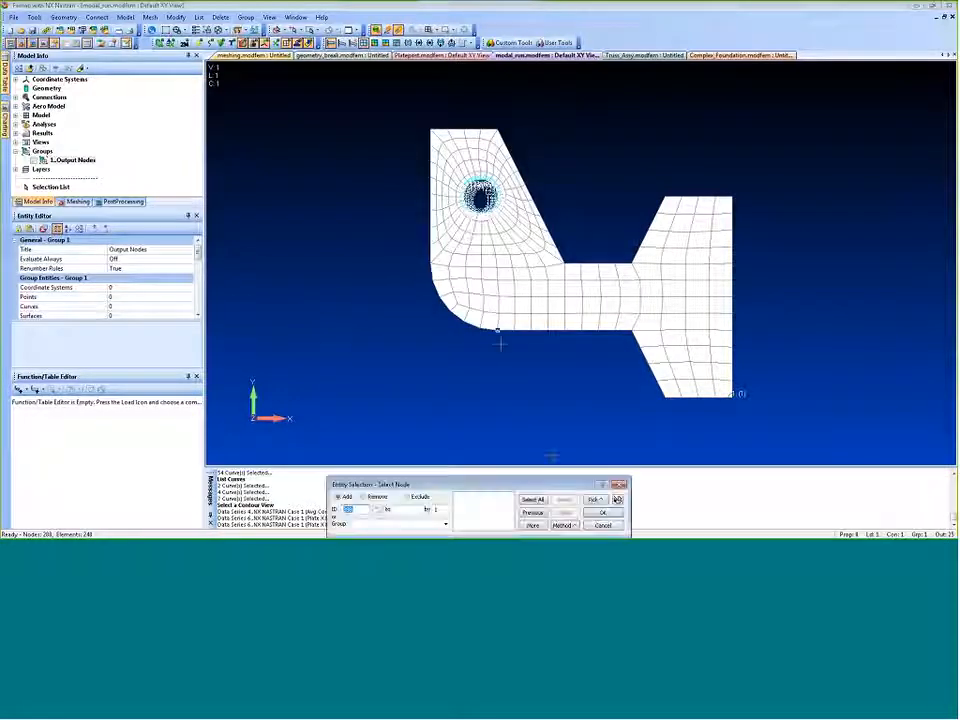
pyautogui.click(446, 524)
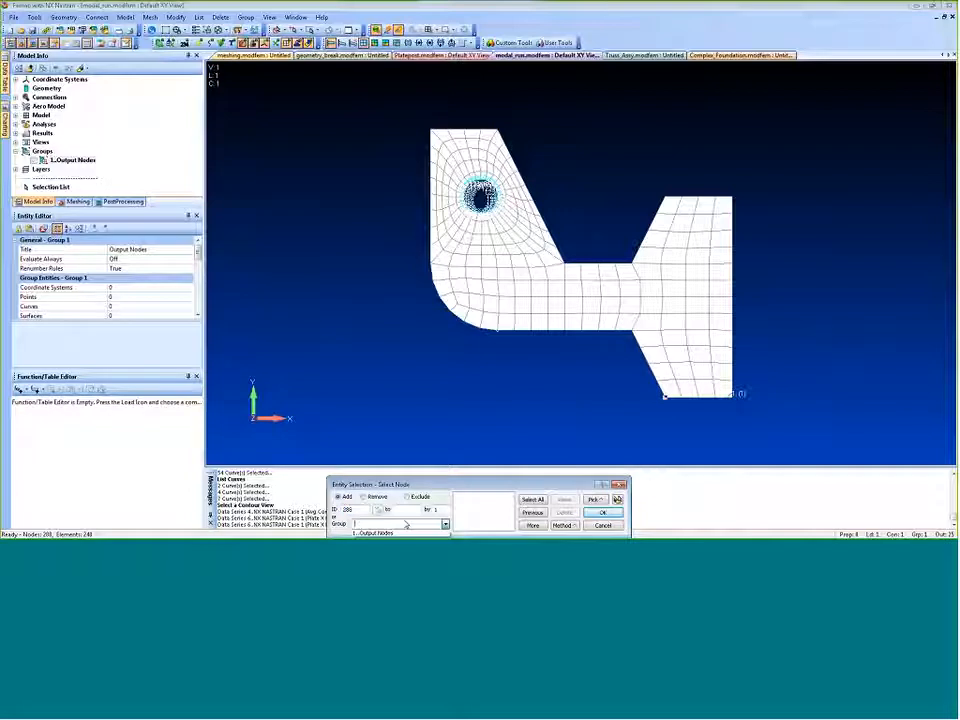
pyautogui.click(398, 532)
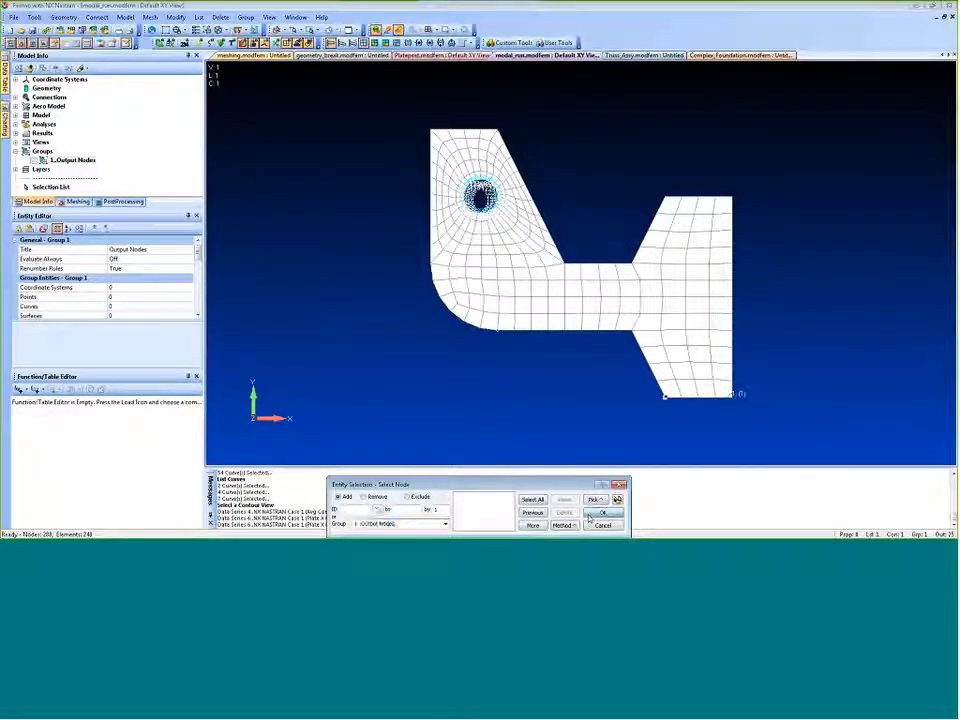
pyautogui.press('Return')
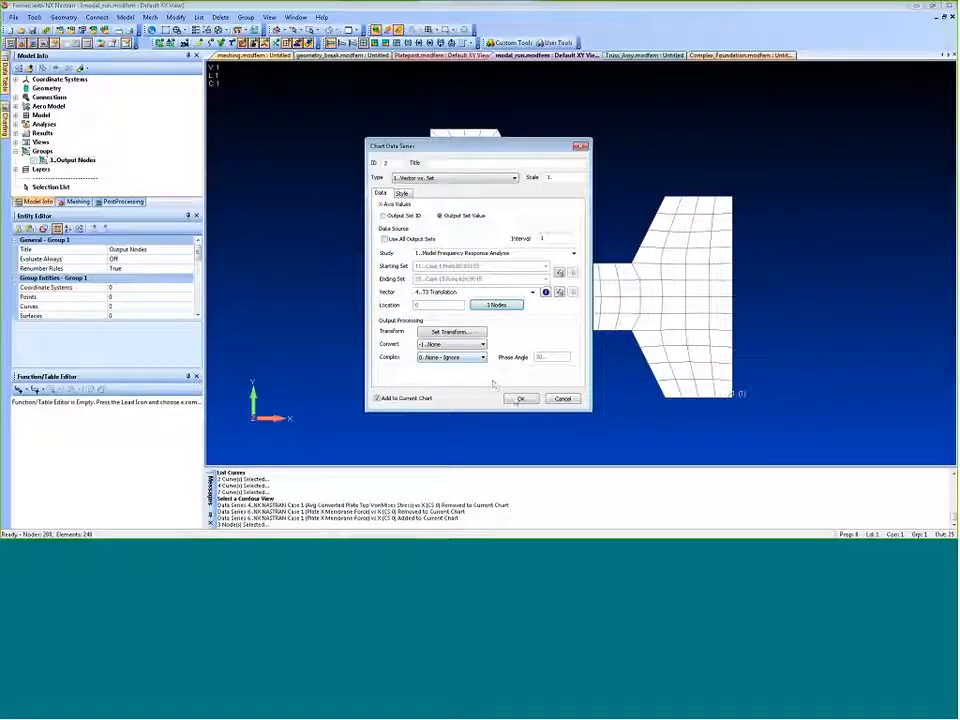
pyautogui.click(520, 398)
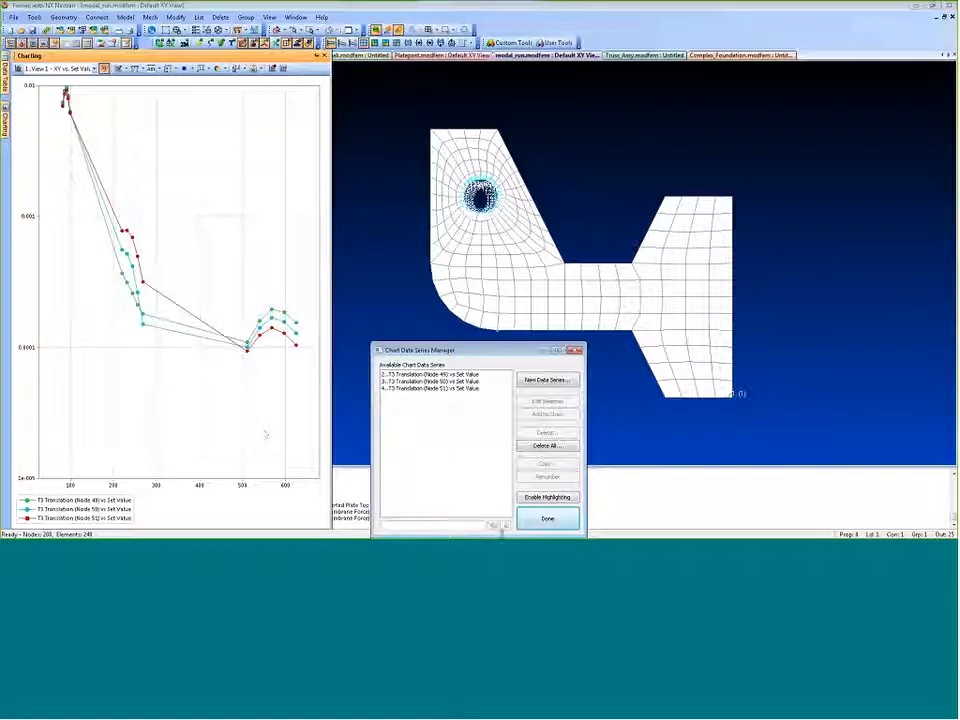
pyautogui.click(547, 518)
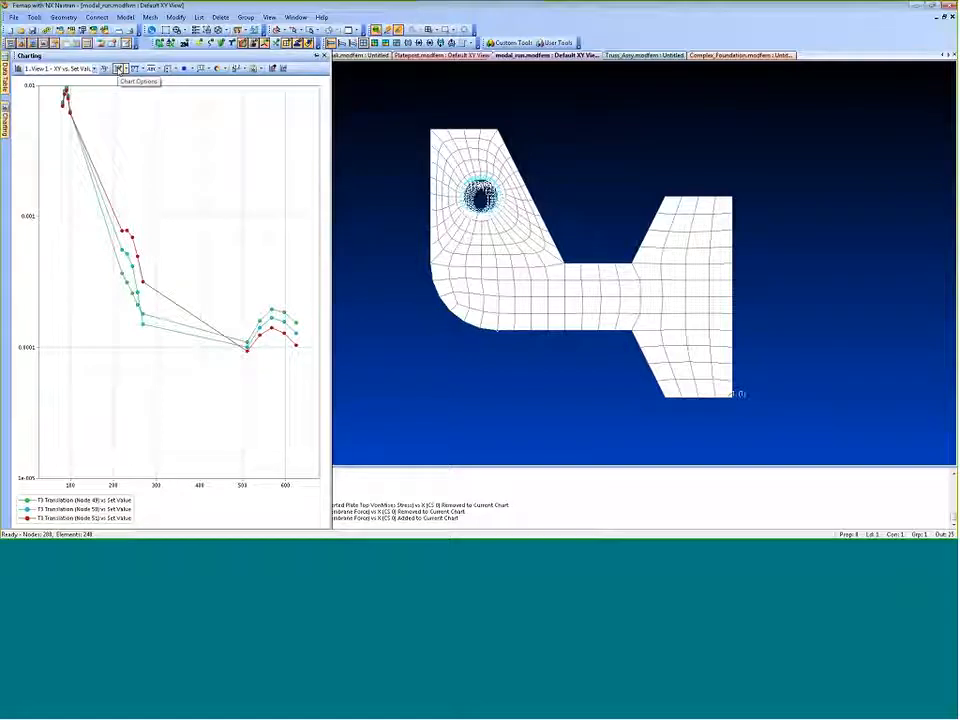
# Set the chart's Complex Plot option to Top to plot phase above magnitude
pyautogui.click(118, 70)
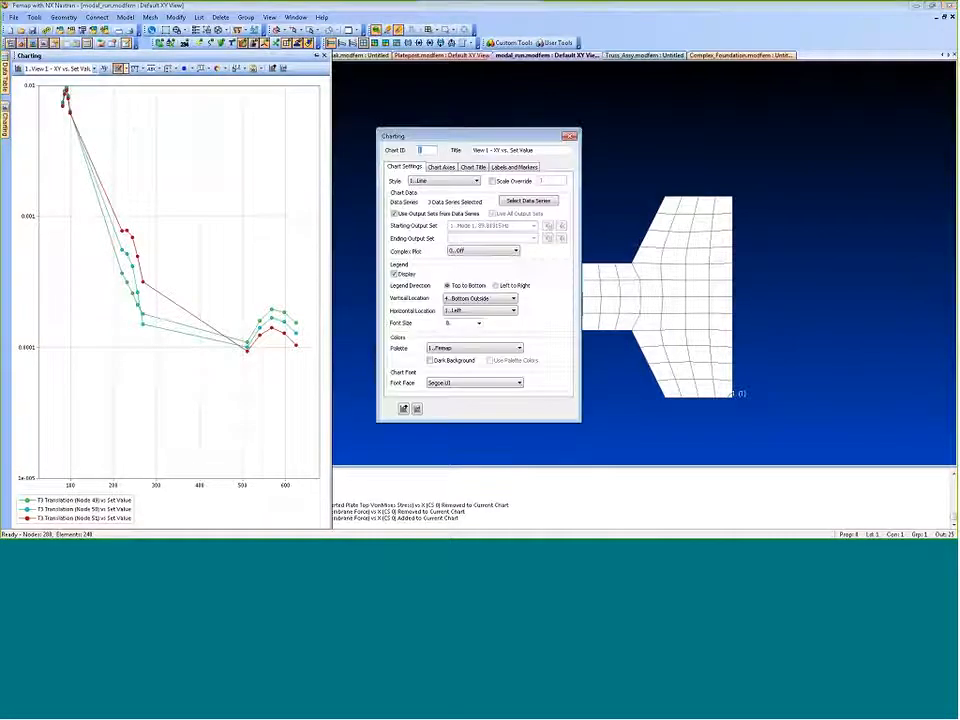
pyautogui.click(462, 251)
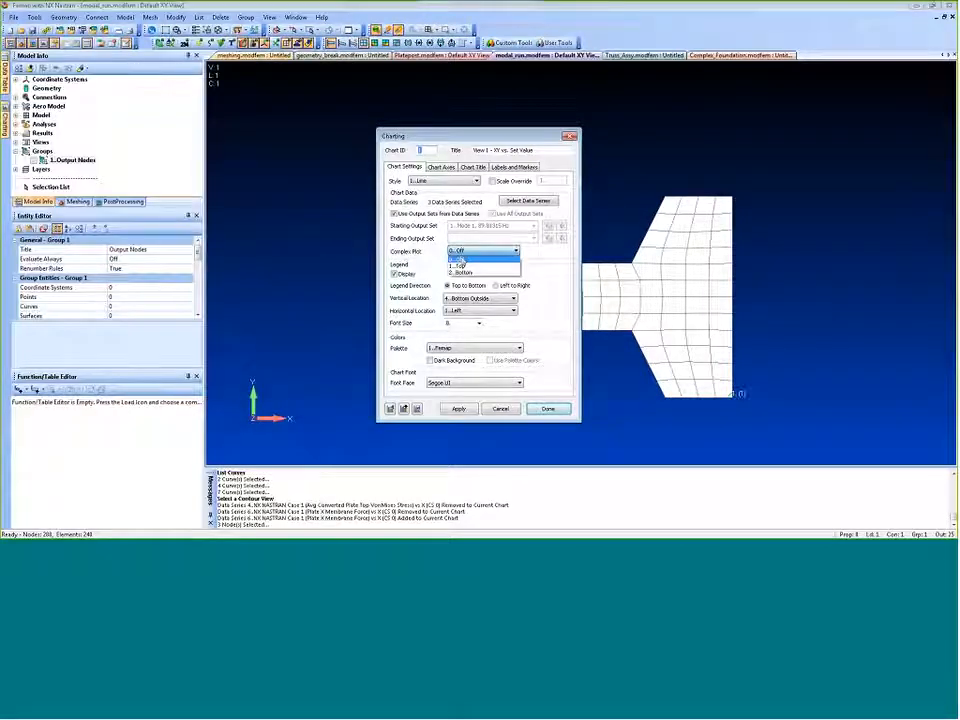
pyautogui.click(460, 265)
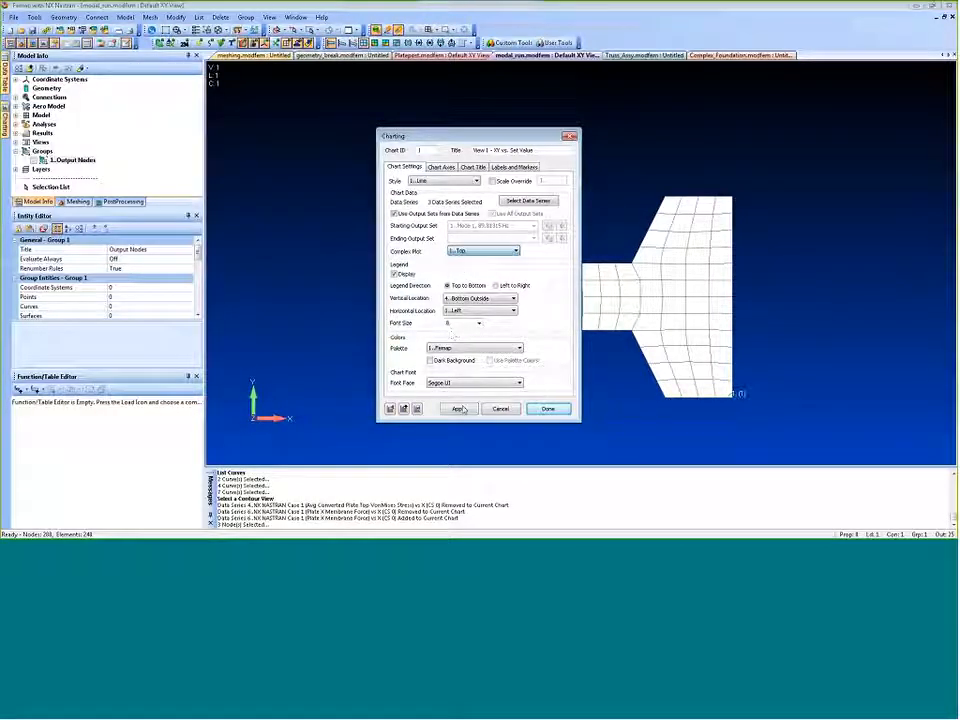
pyautogui.click(546, 410)
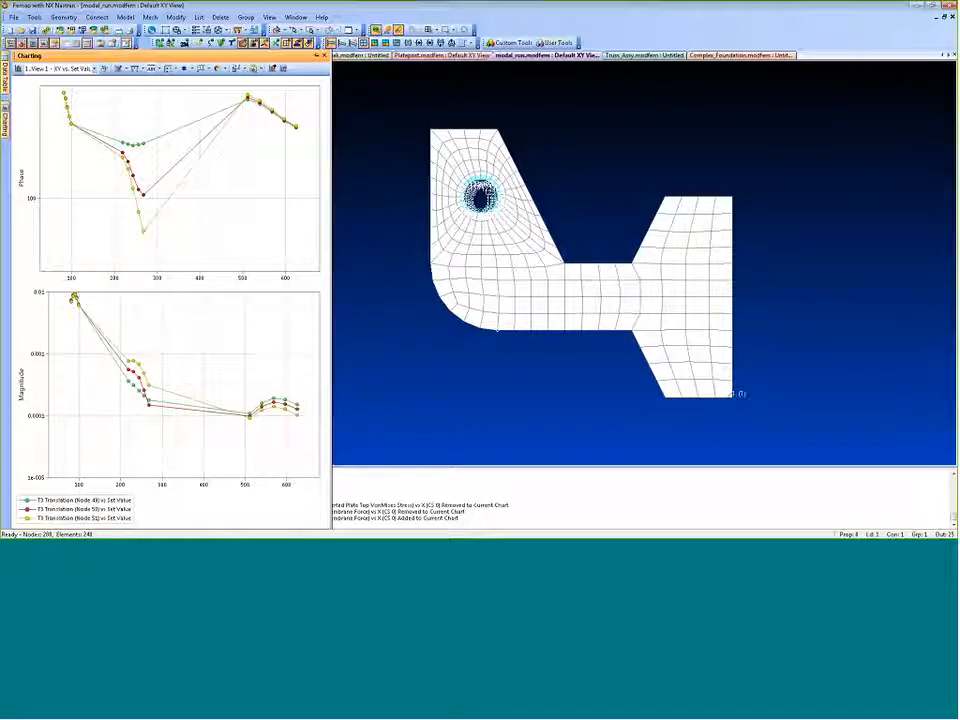
# Remove the T3 Translation series for nodes 49, 50 and 51 from the chart
pyautogui.click(104, 68)
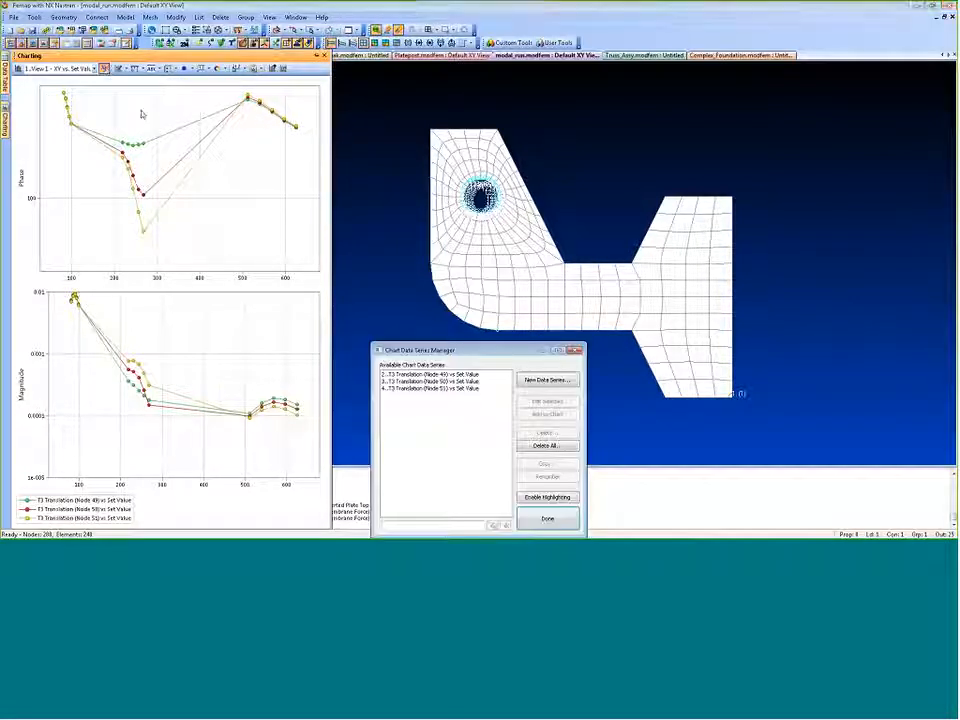
pyautogui.click(450, 381)
pyautogui.click(547, 413)
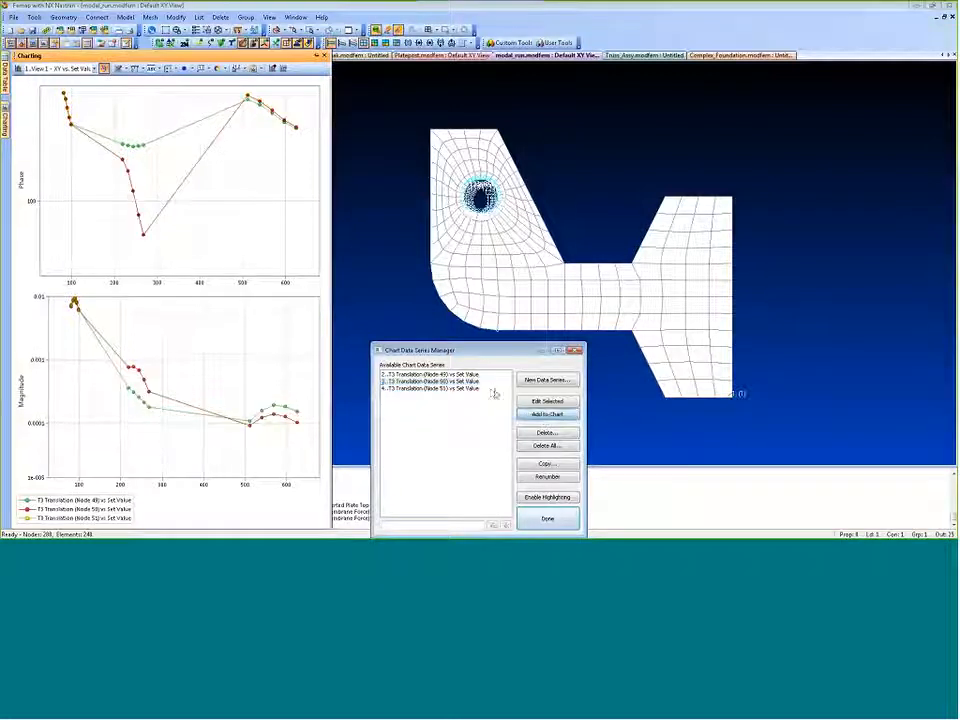
pyautogui.click(450, 388)
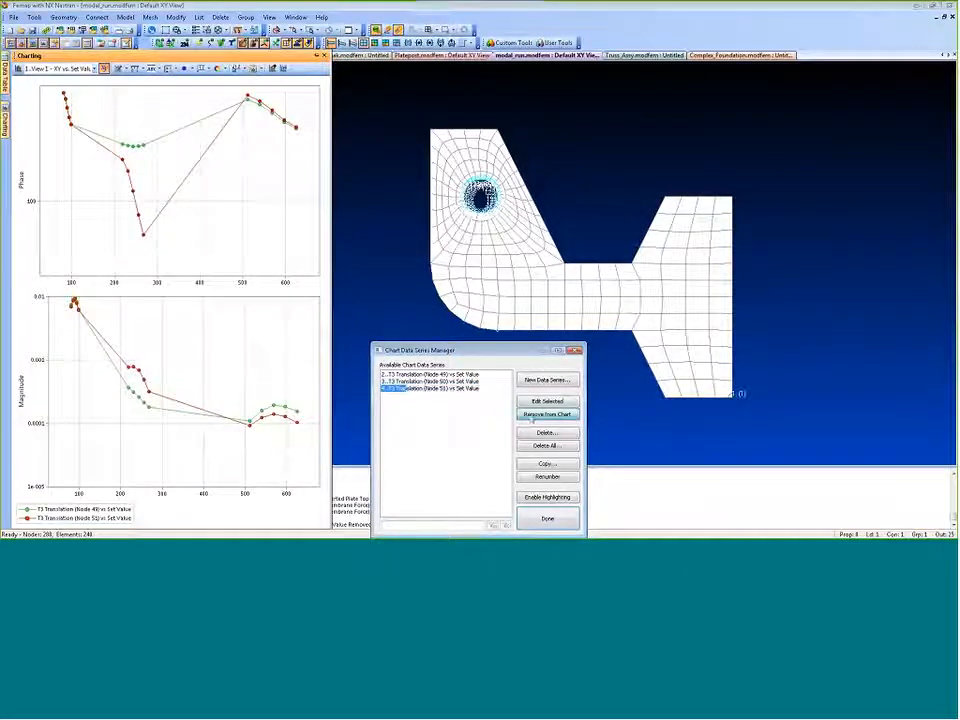
pyautogui.click(547, 413)
pyautogui.click(450, 374)
pyautogui.click(547, 413)
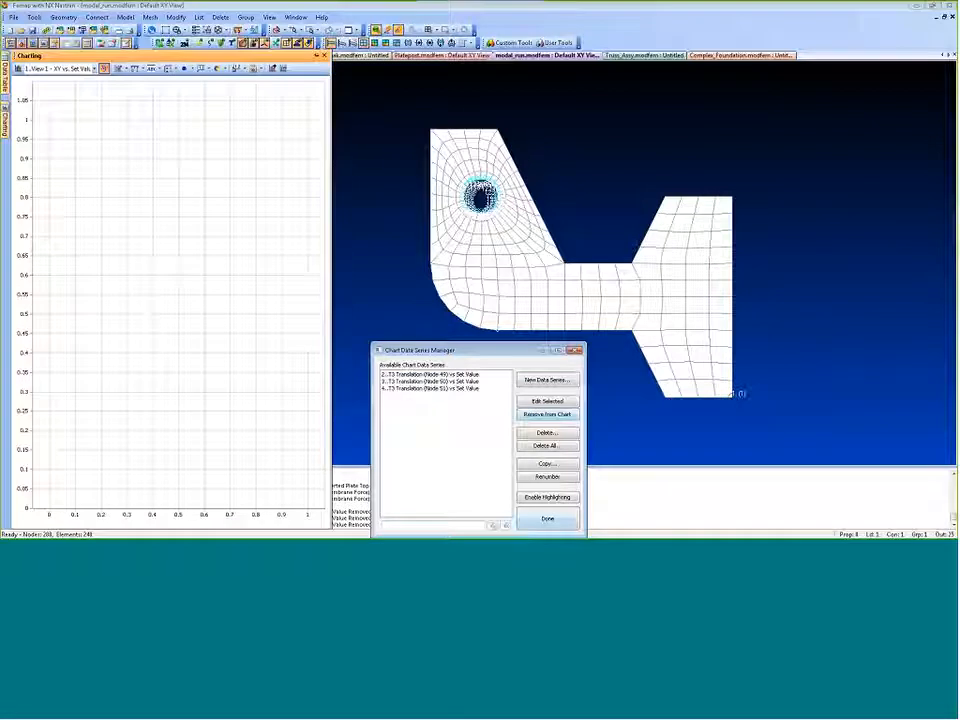
# Start a new Expand Complex data series using output set Case 1 Freq 80.83183 and the T3 Translation at Phase 0 vector
pyautogui.click(547, 380)
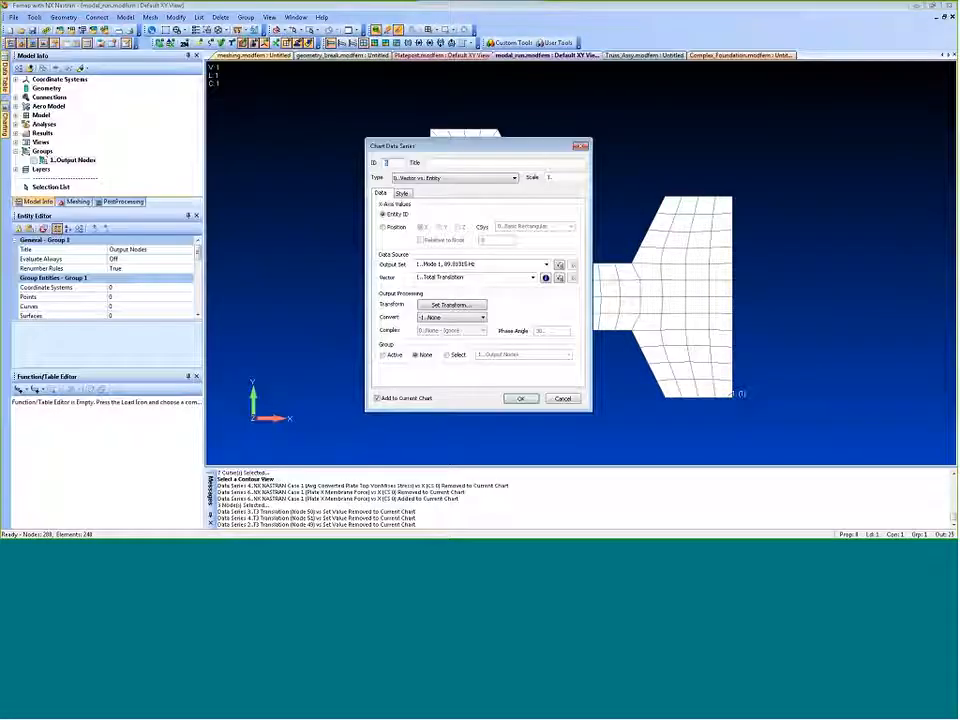
pyautogui.click(448, 178)
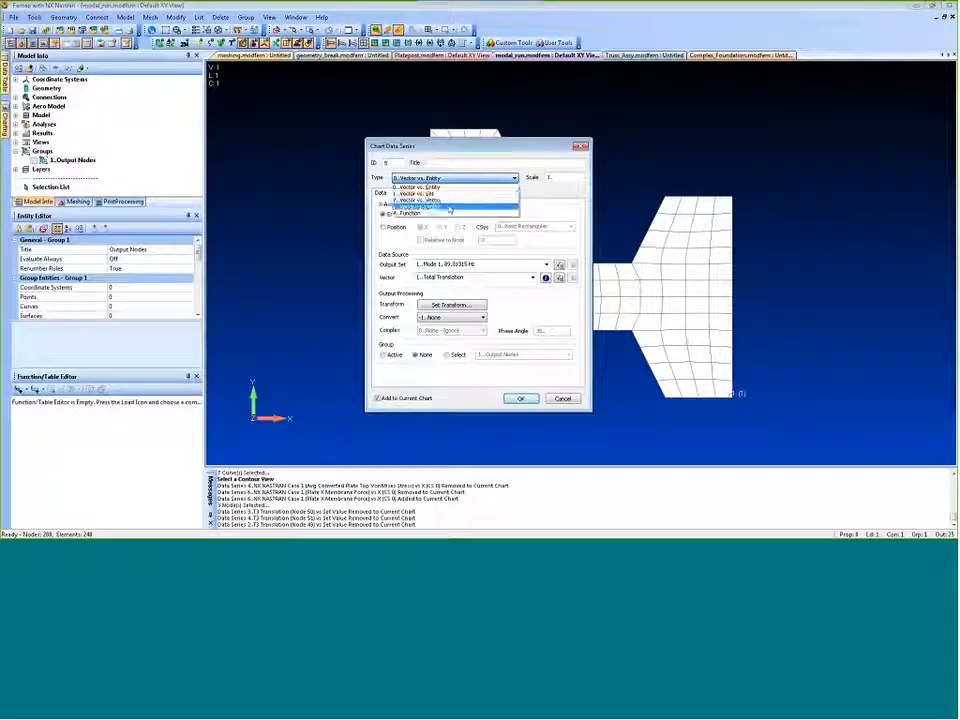
pyautogui.click(449, 207)
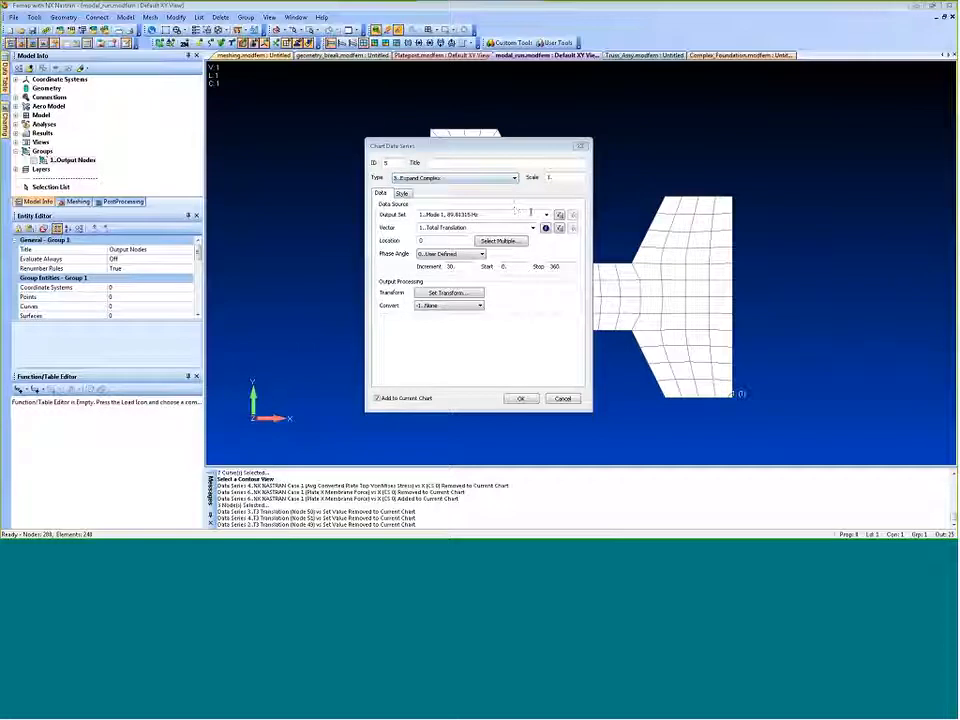
pyautogui.click(547, 215)
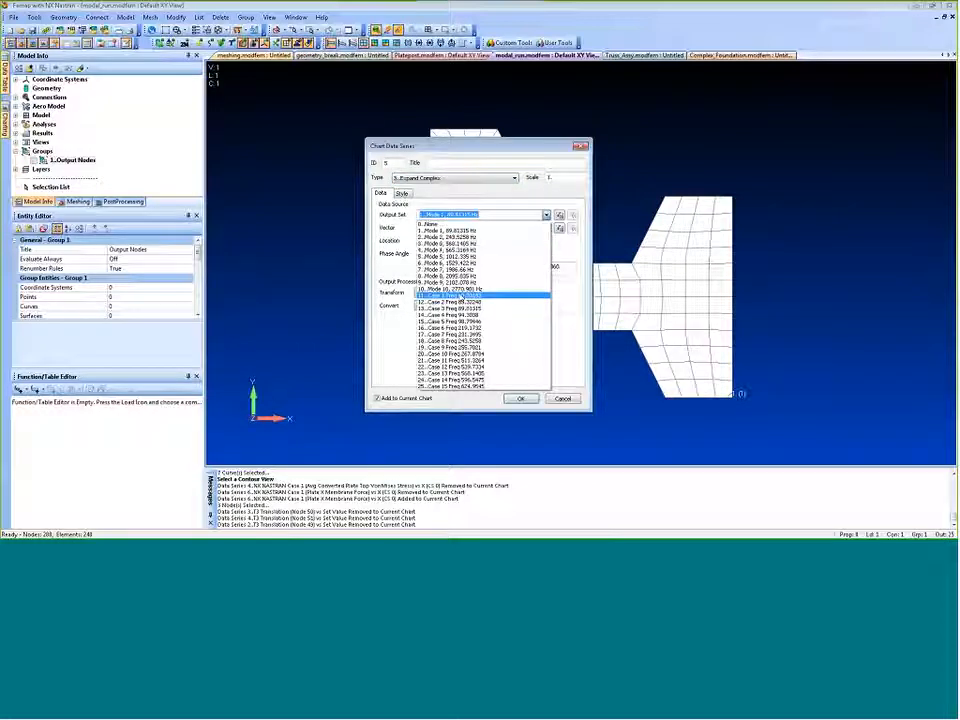
pyautogui.click(462, 294)
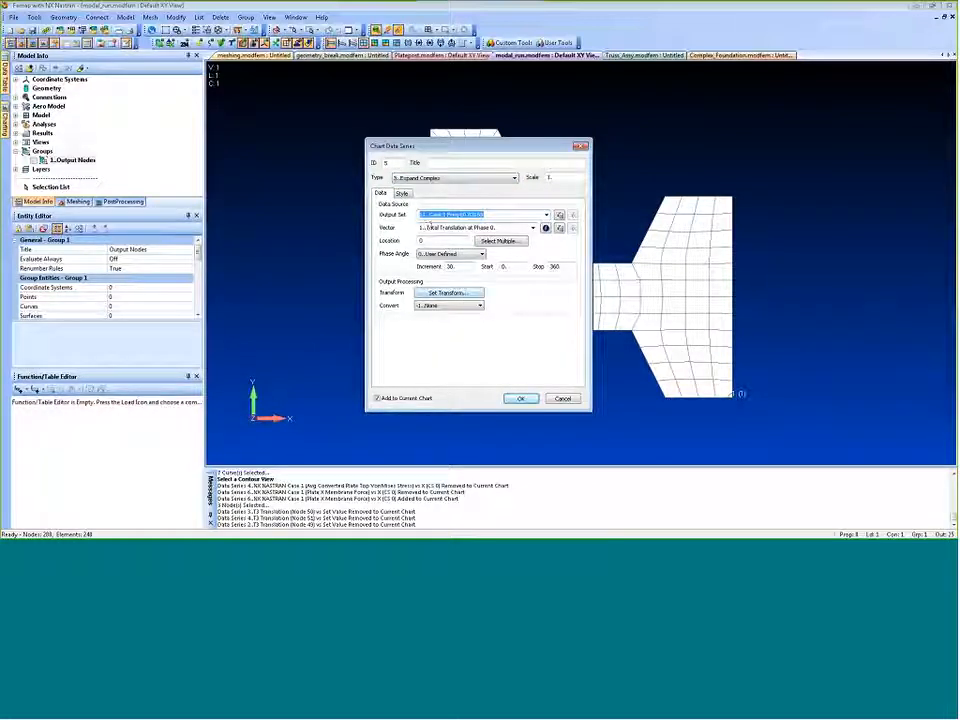
pyautogui.click(534, 229)
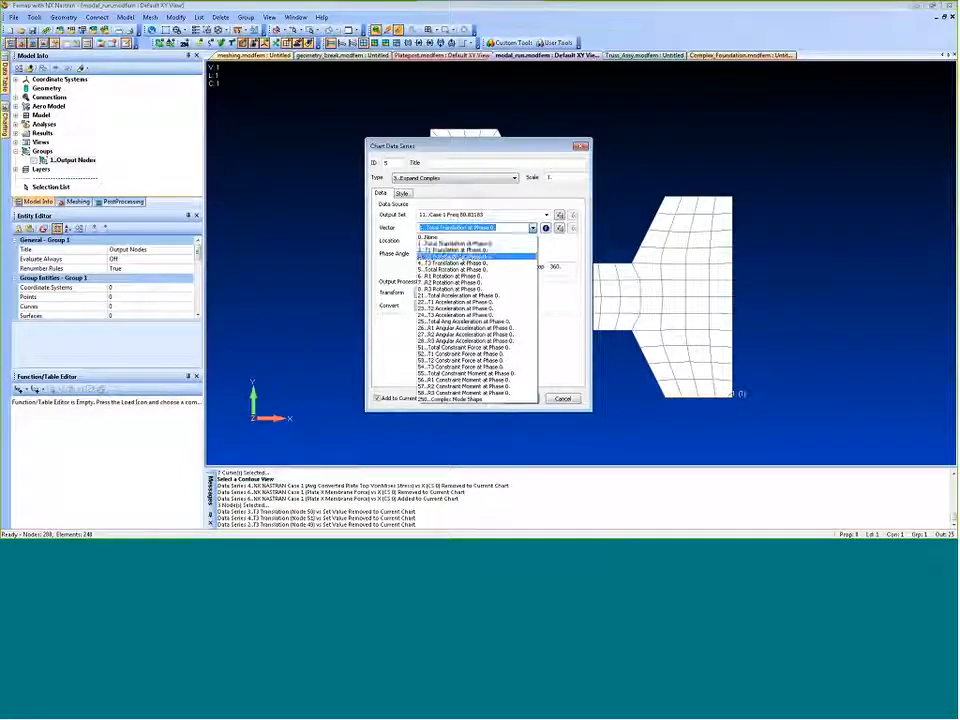
pyautogui.click(455, 260)
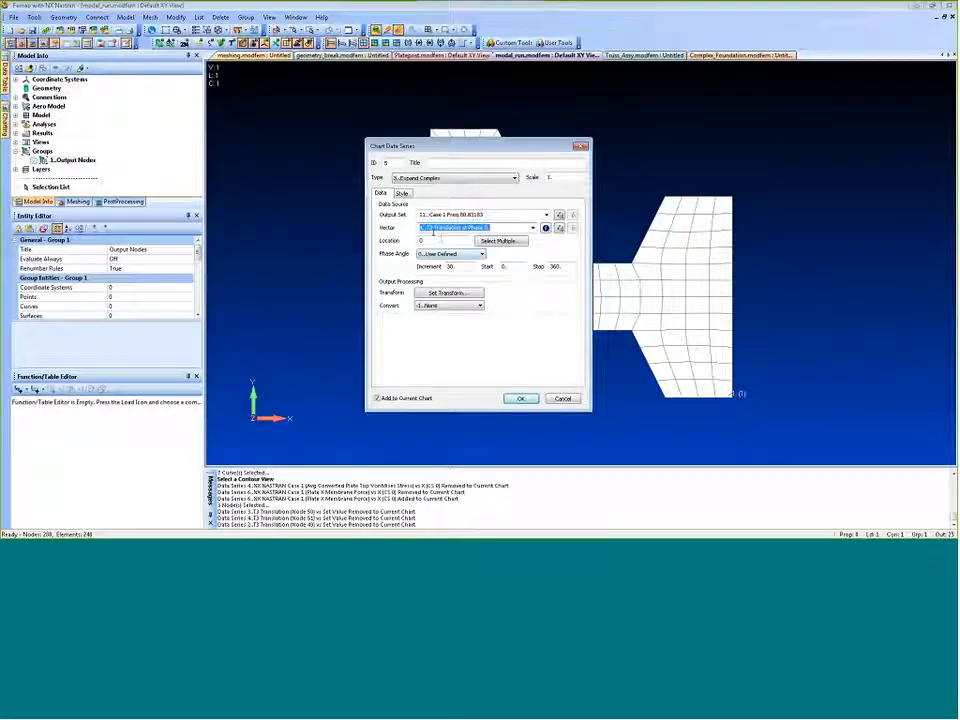
# Set the series location to node 51 with a phase angle increment of 10, add it to the chart and close the series manager
pyautogui.moveTo(425, 240); pyautogui.dragTo(412, 245)
pyautogui.write('51')
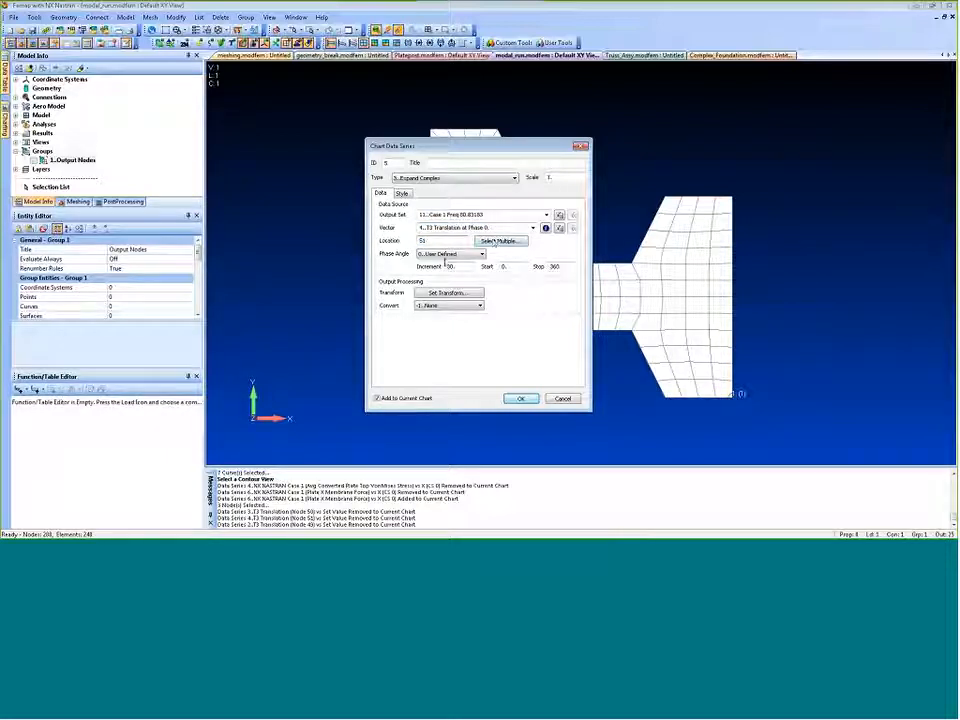
pyautogui.press('BackSpace')
pyautogui.write('2')
pyautogui.press('BackSpace')
pyautogui.write('1')
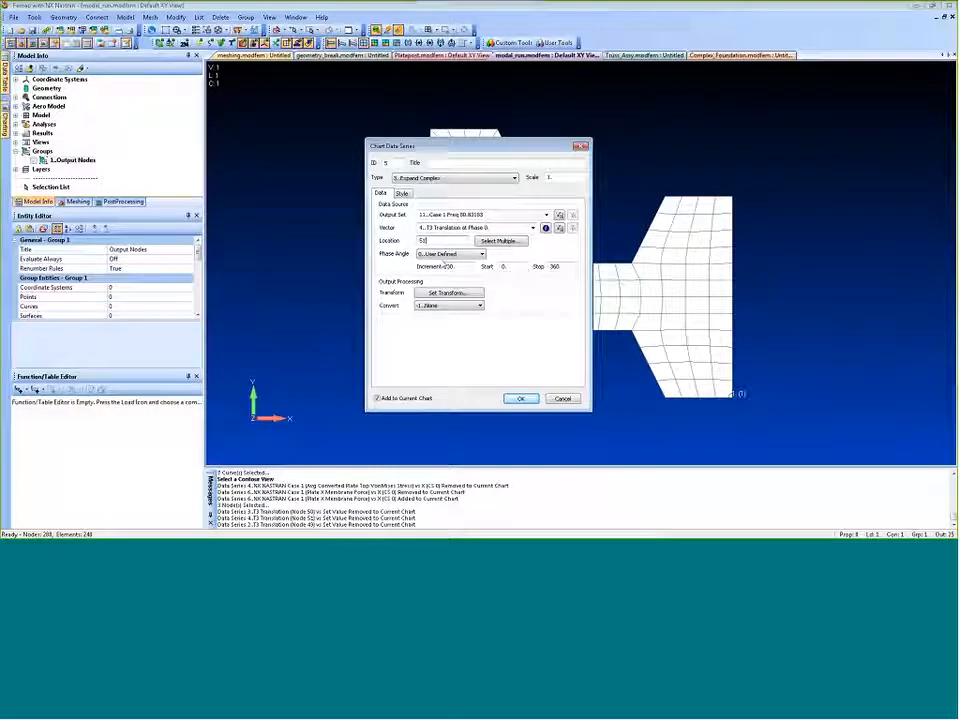
pyautogui.click(465, 264)
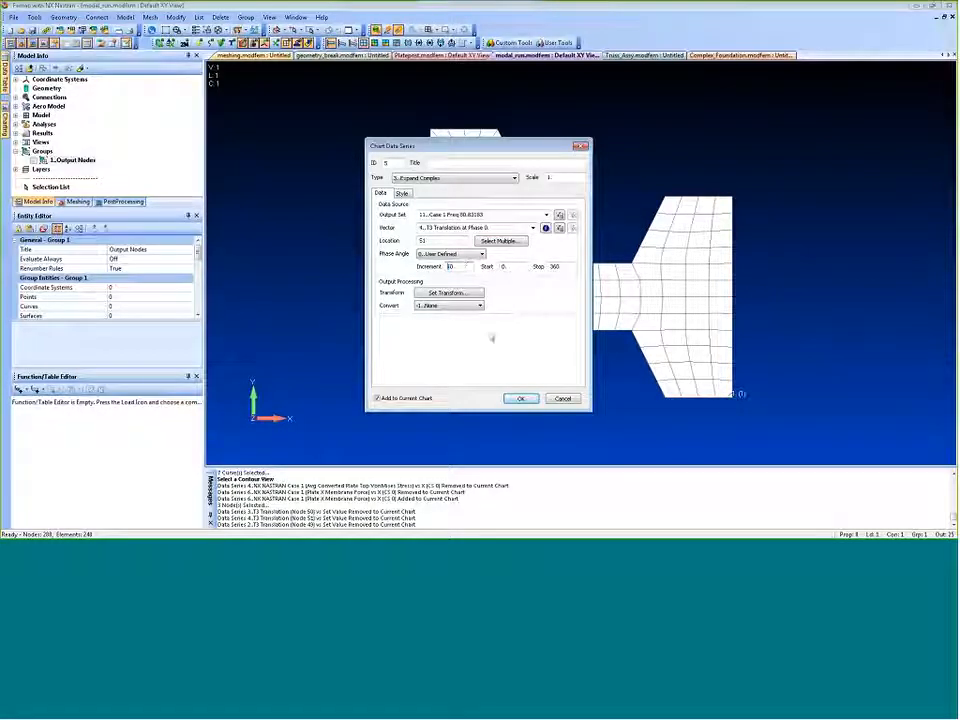
pyautogui.click(520, 398)
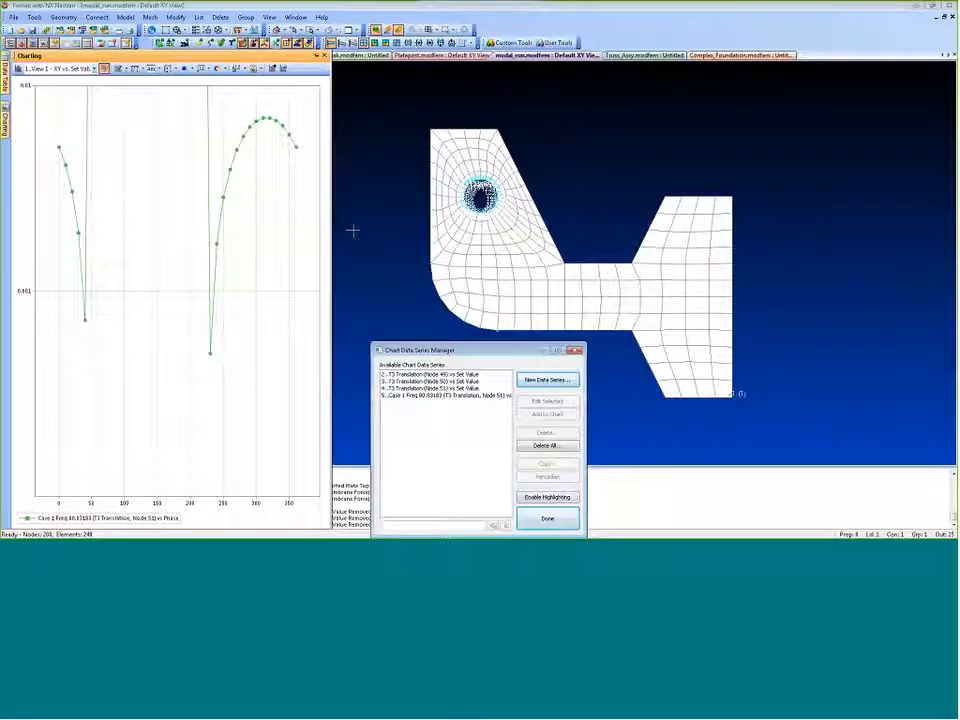
pyautogui.press('Return')
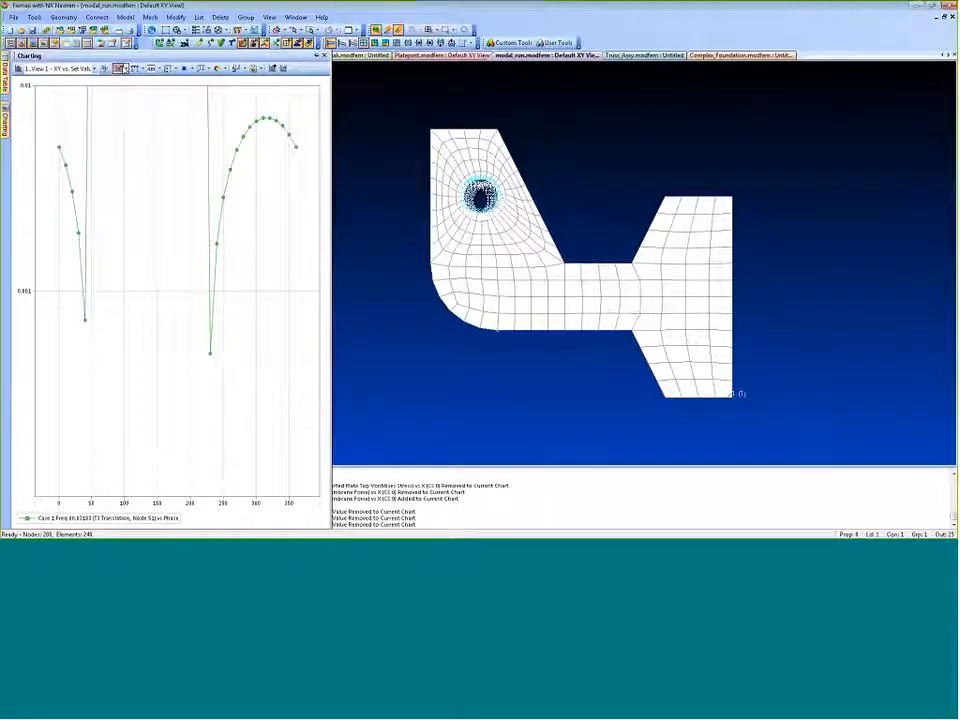
# Display X and Y value labels on the chart for the maximum and minimum points only
pyautogui.click(119, 68)
pyautogui.click(514, 166)
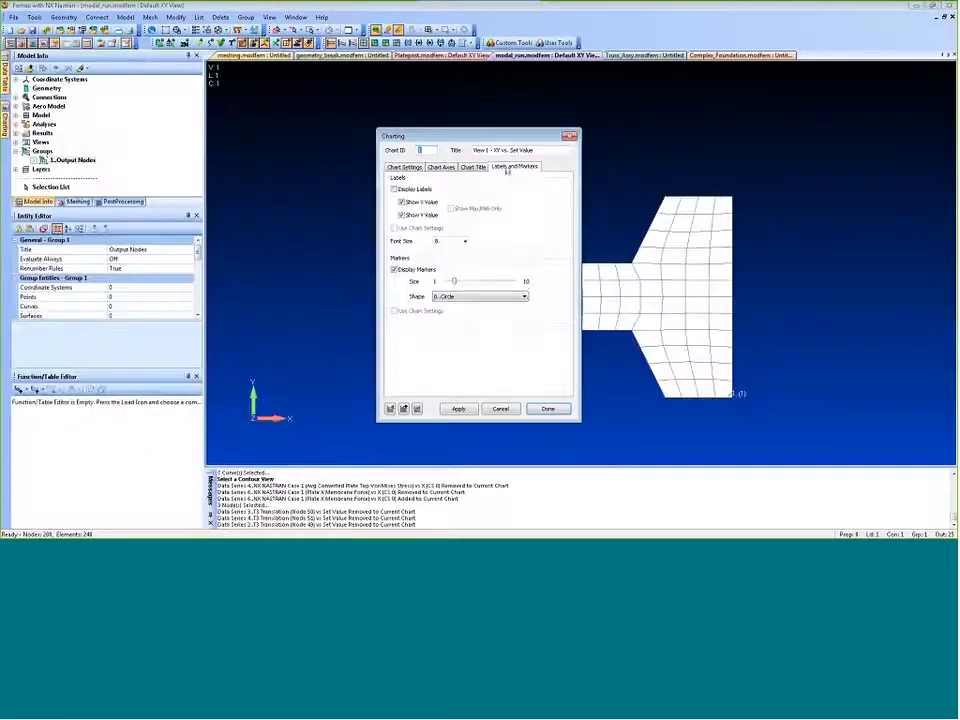
pyautogui.click(394, 189)
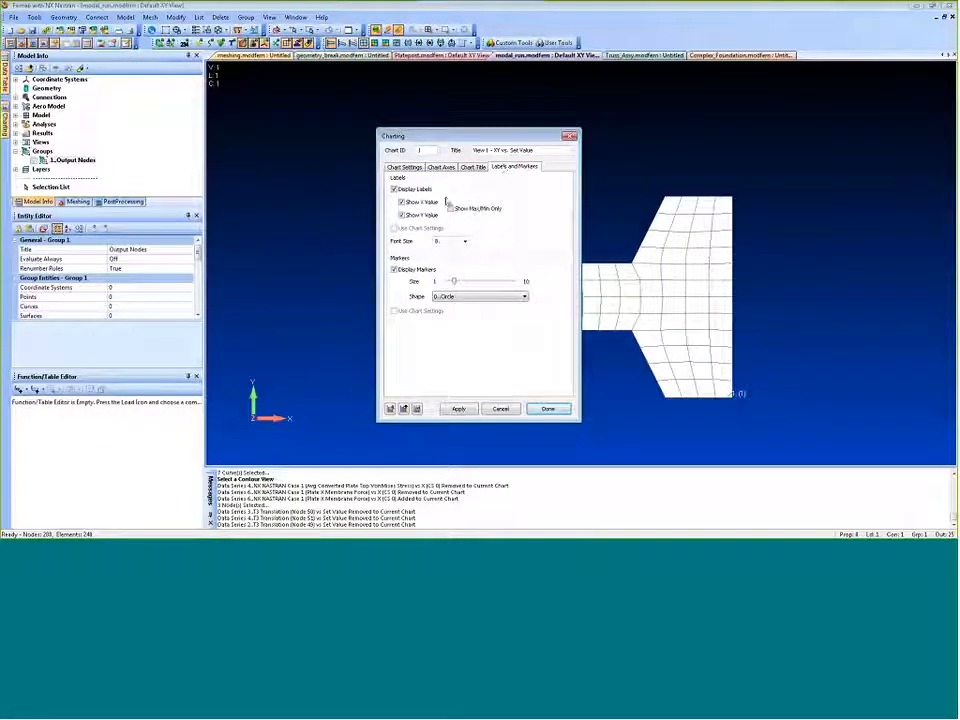
pyautogui.click(458, 409)
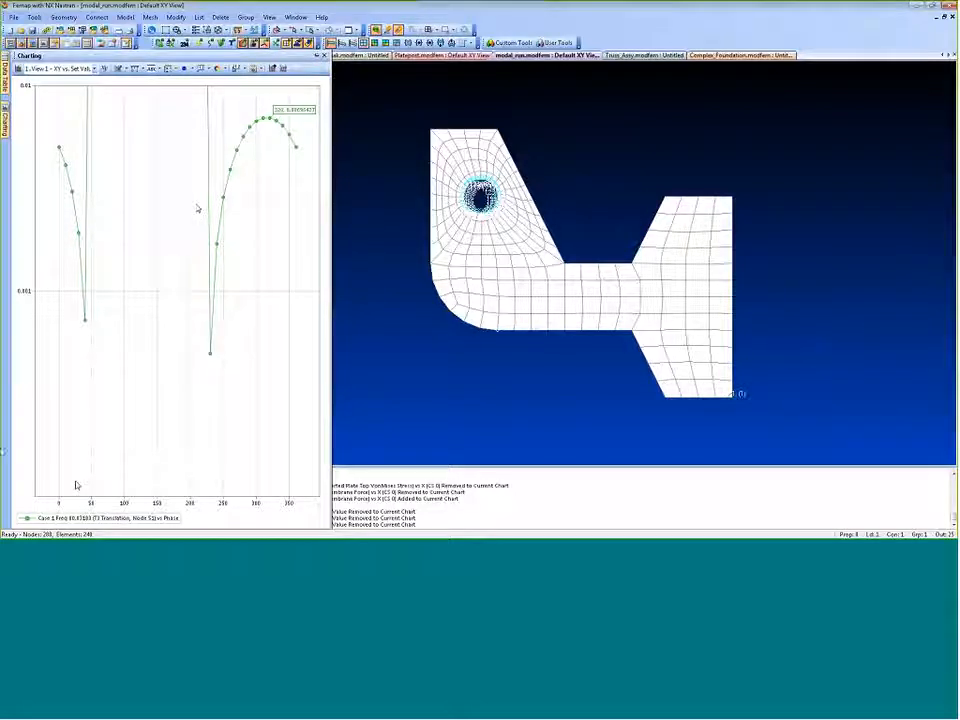
# Switch to the Femap webinar presentation in PowerPoint
pyautogui.hotkey('alt', 'Tab')
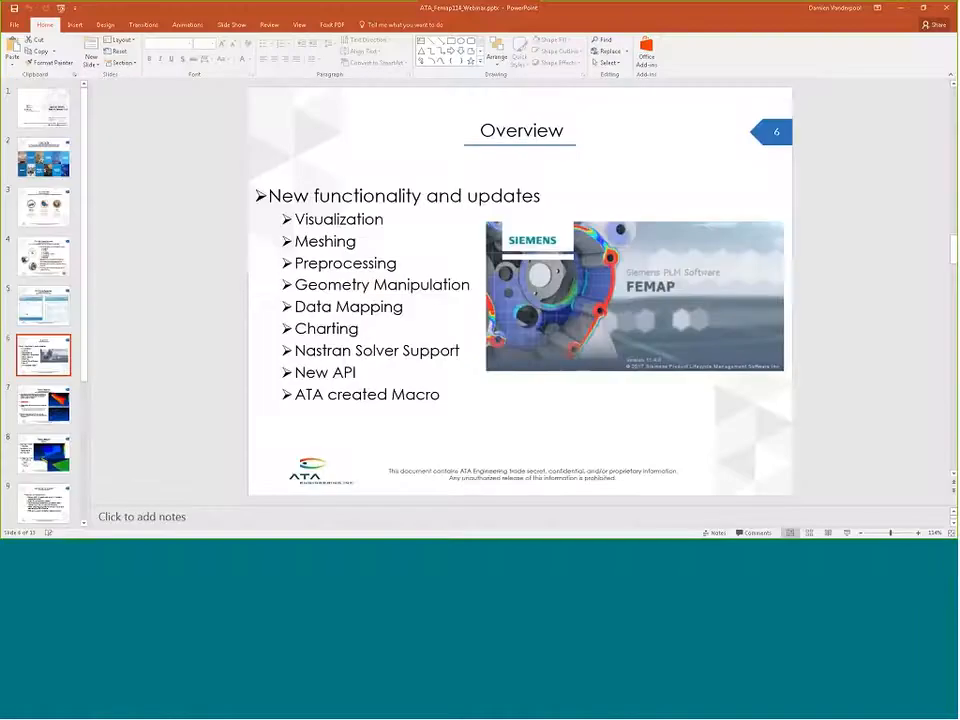
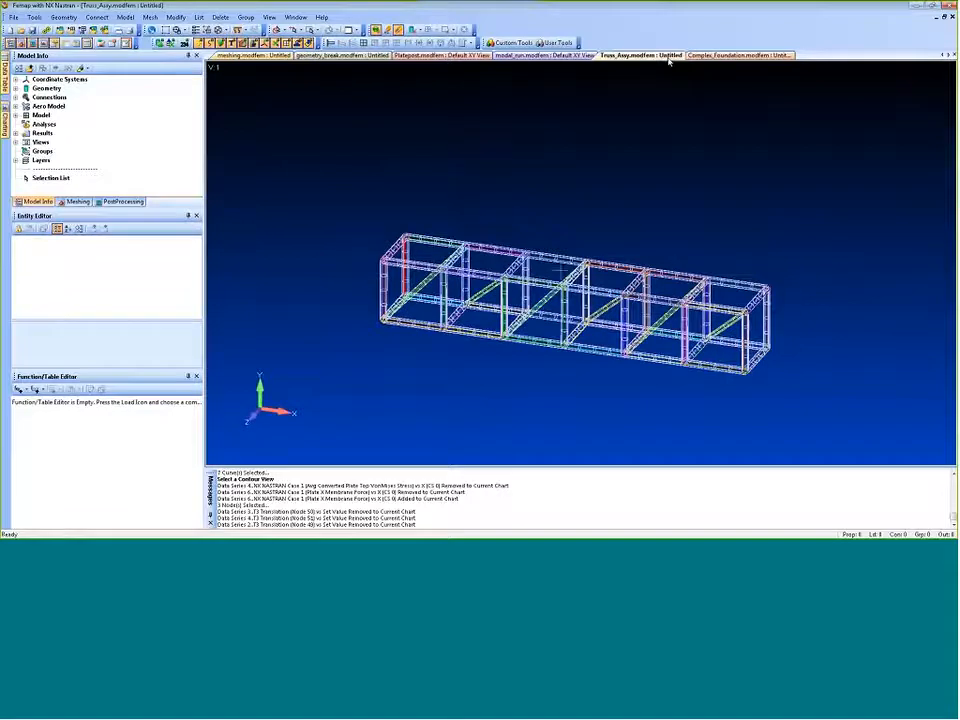
# Examine the Truss_Assy model and its list of main and diagonal strut solids
pyautogui.scroll(6, 440, 380)
pyautogui.scroll(2, 442, 382)
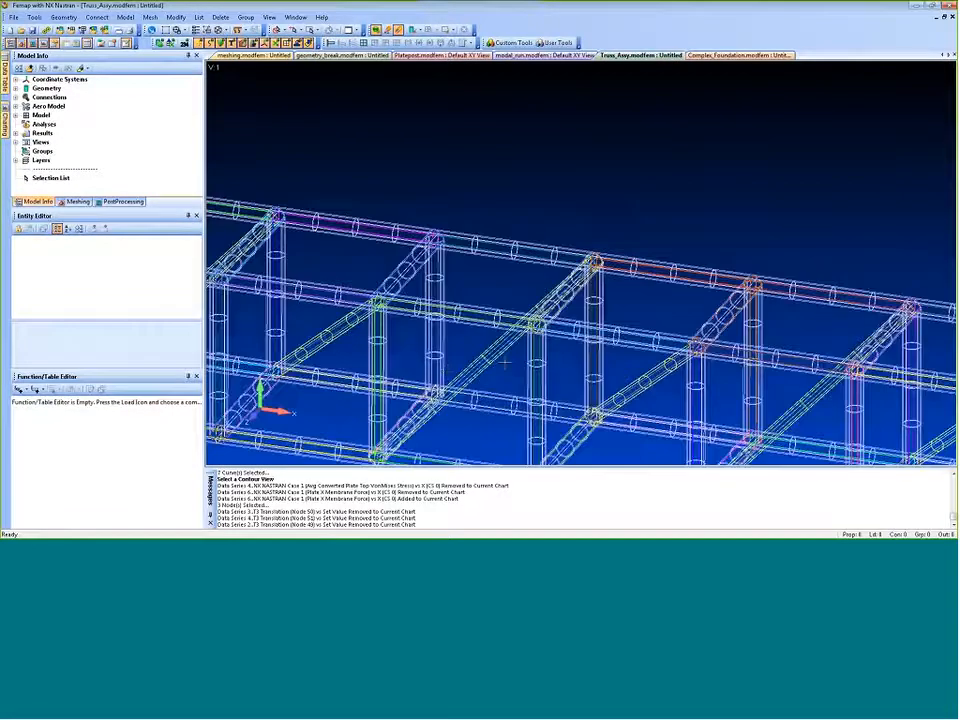
pyautogui.keyDown('ctrl'); pyautogui.moveTo(504, 364); pyautogui.dragTo(376, 152, button='middle'); pyautogui.keyUp('ctrl')
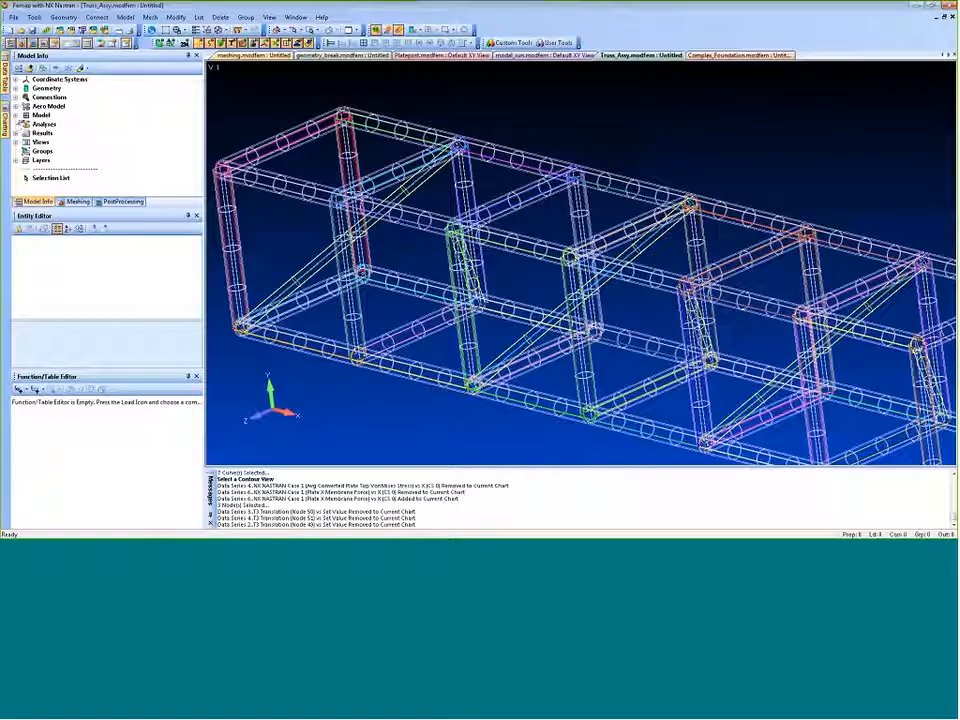
pyautogui.click(16, 115)
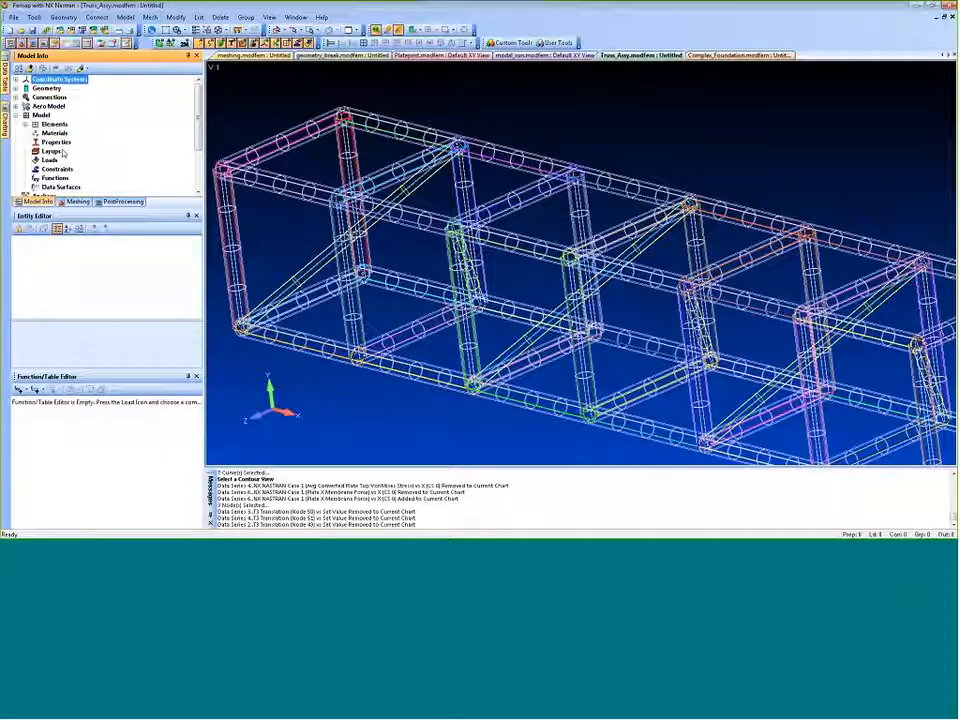
pyautogui.click(16, 88)
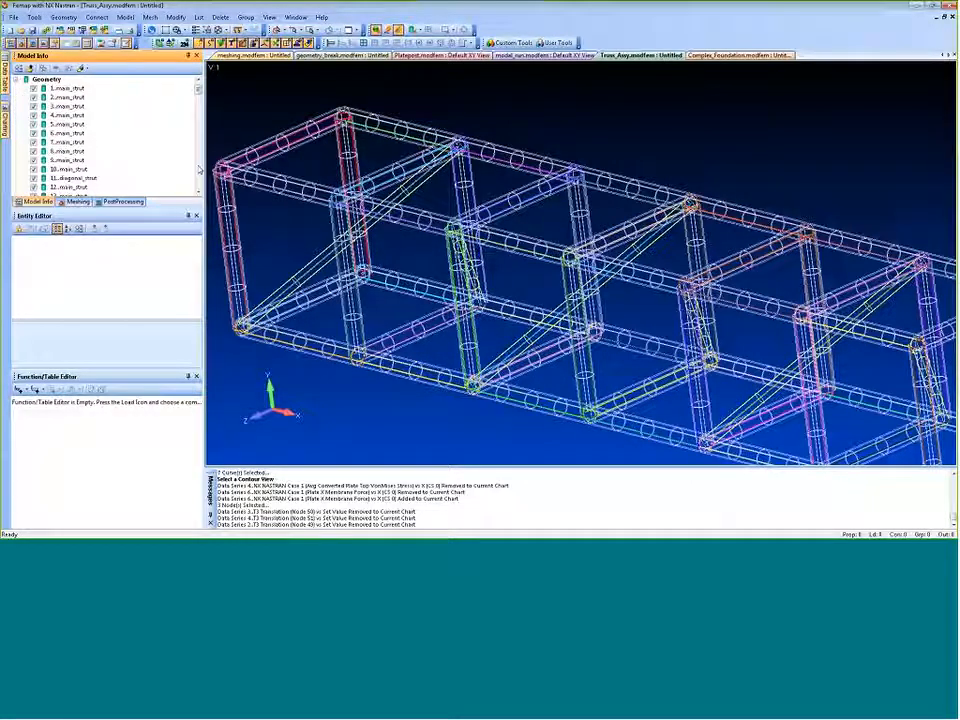
pyautogui.scroll(-8, 150, 90)
pyautogui.scroll(10, 150, 120)
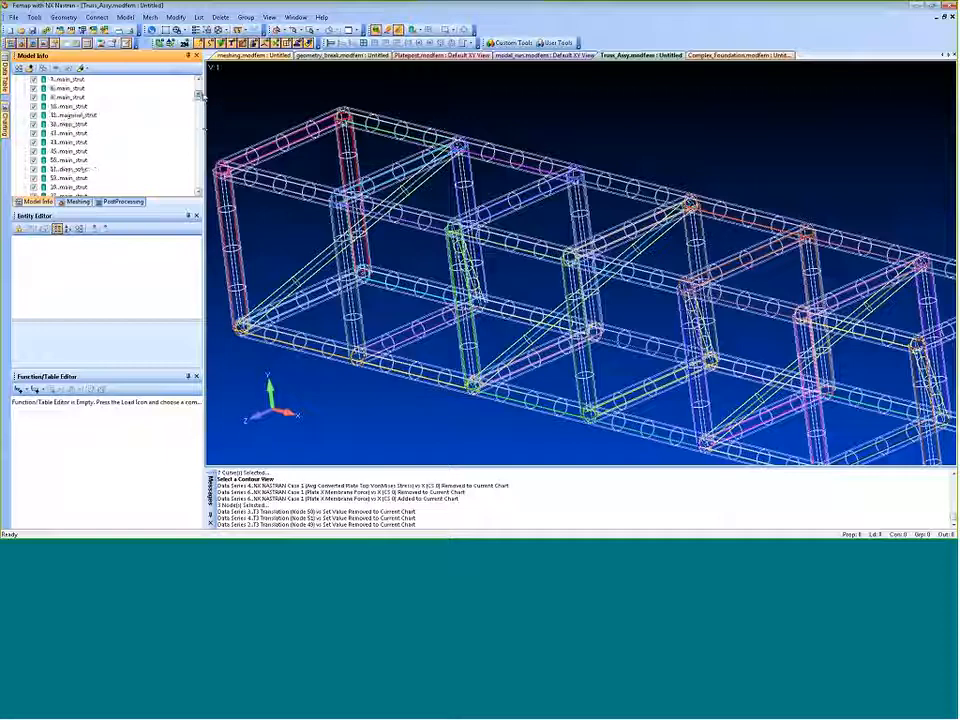
pyautogui.click(16, 88)
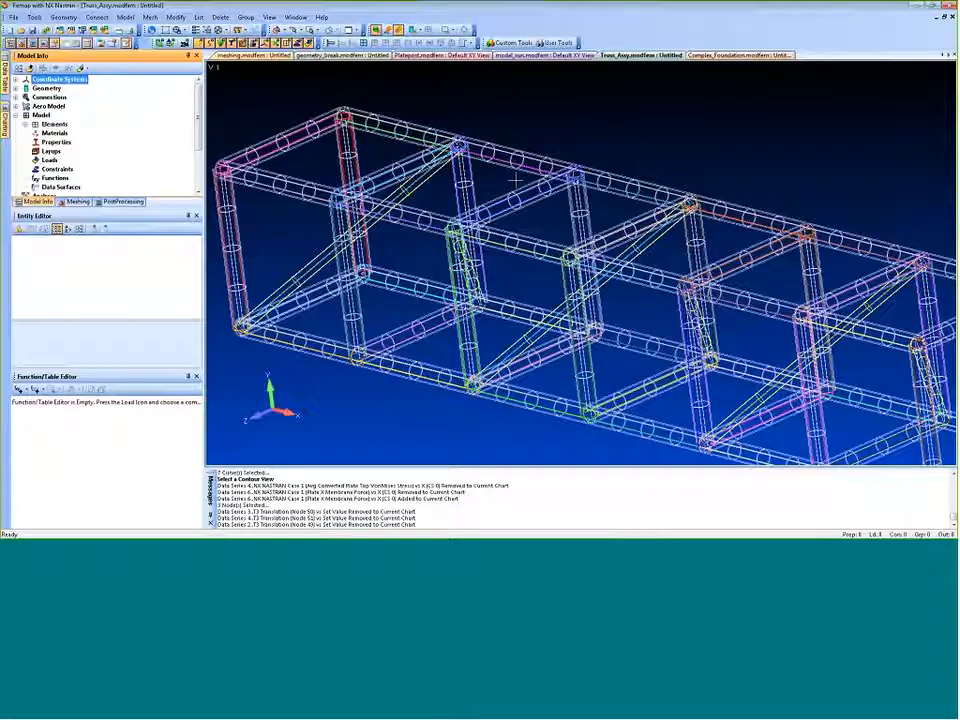
# Run the beamCenterLines2Group custom tool on all truss solids with Only Tubular Solids set to Yes
pyautogui.click(512, 43)
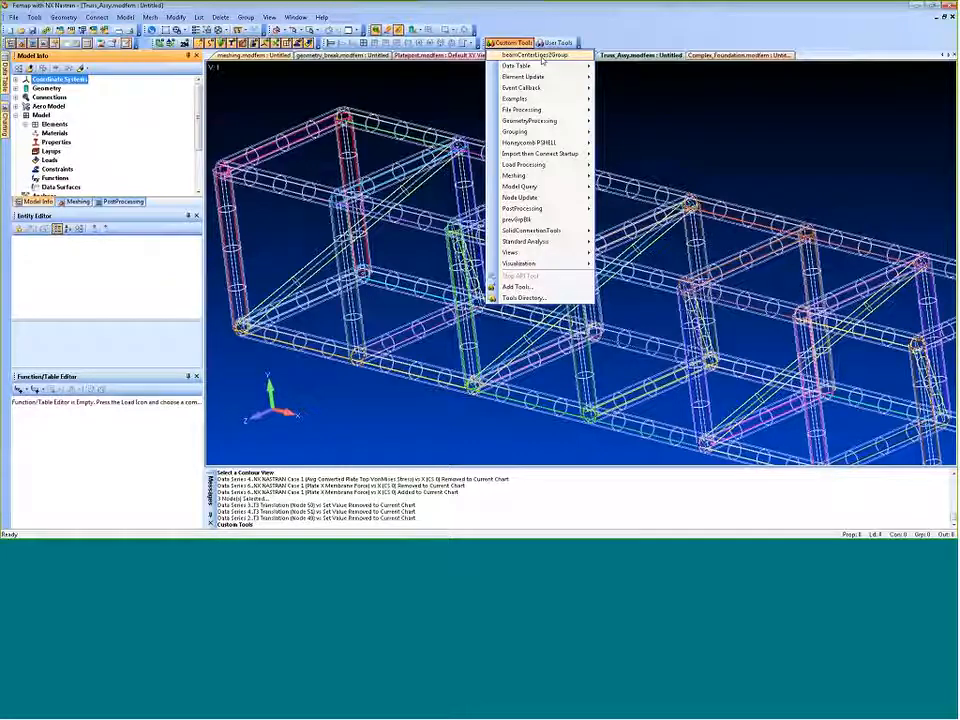
pyautogui.click(542, 56)
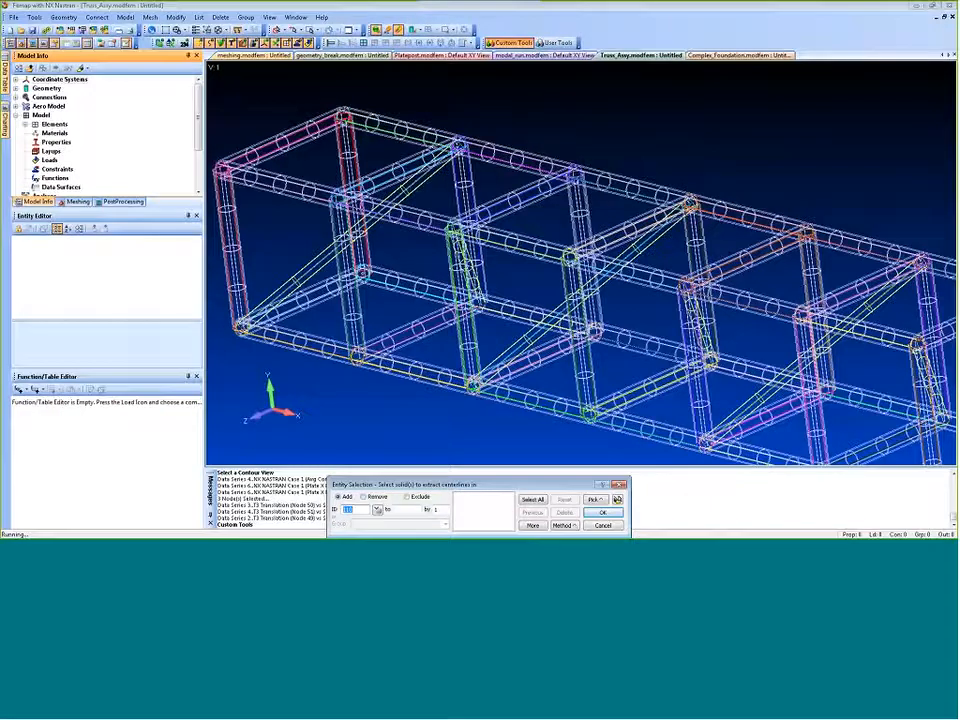
pyautogui.scroll(-2, 796, 6)
pyautogui.scroll(-1, 796, 6)
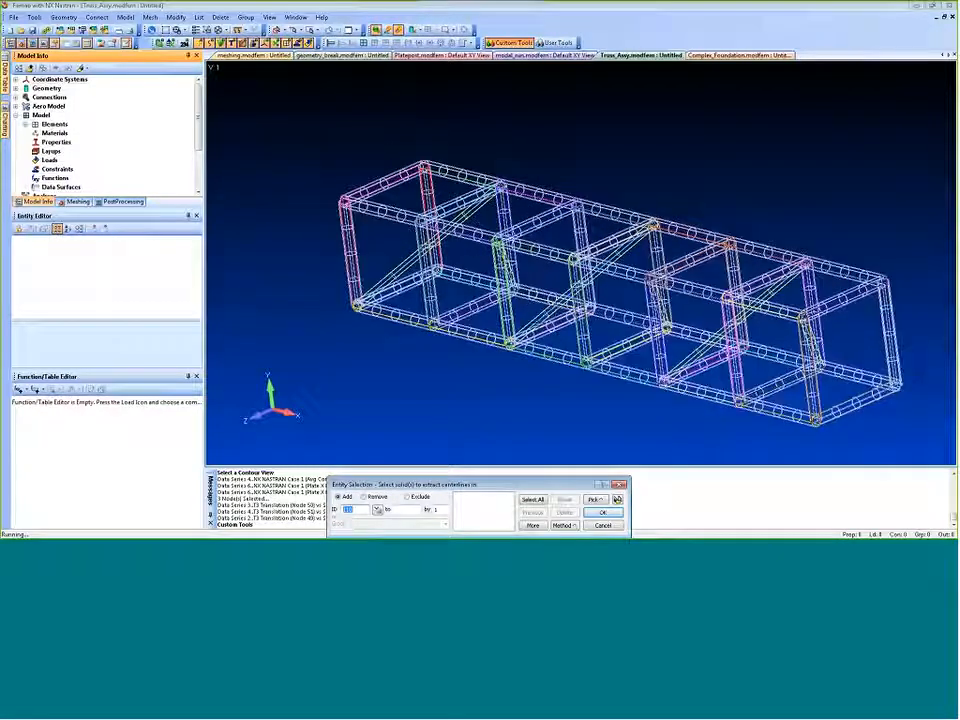
pyautogui.click(533, 499)
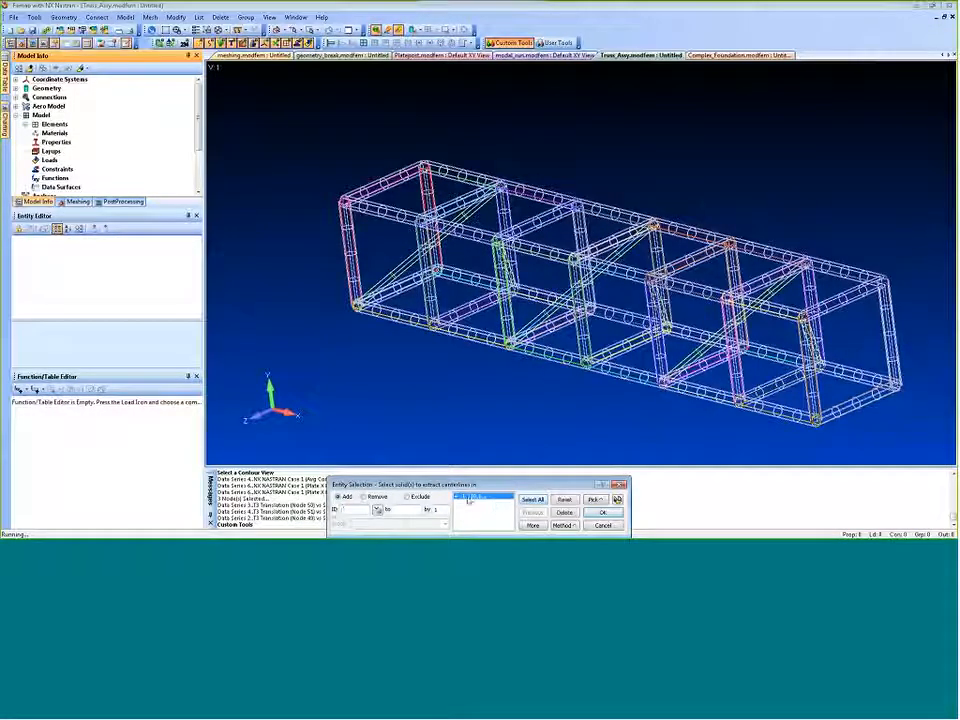
pyautogui.click(602, 512)
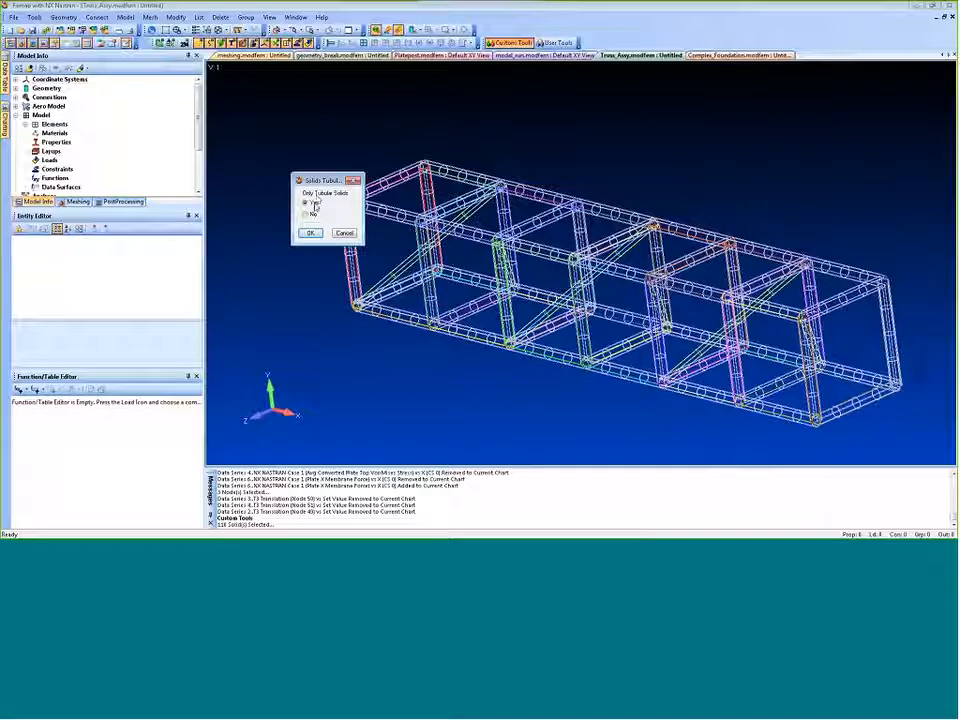
pyautogui.click(324, 202)
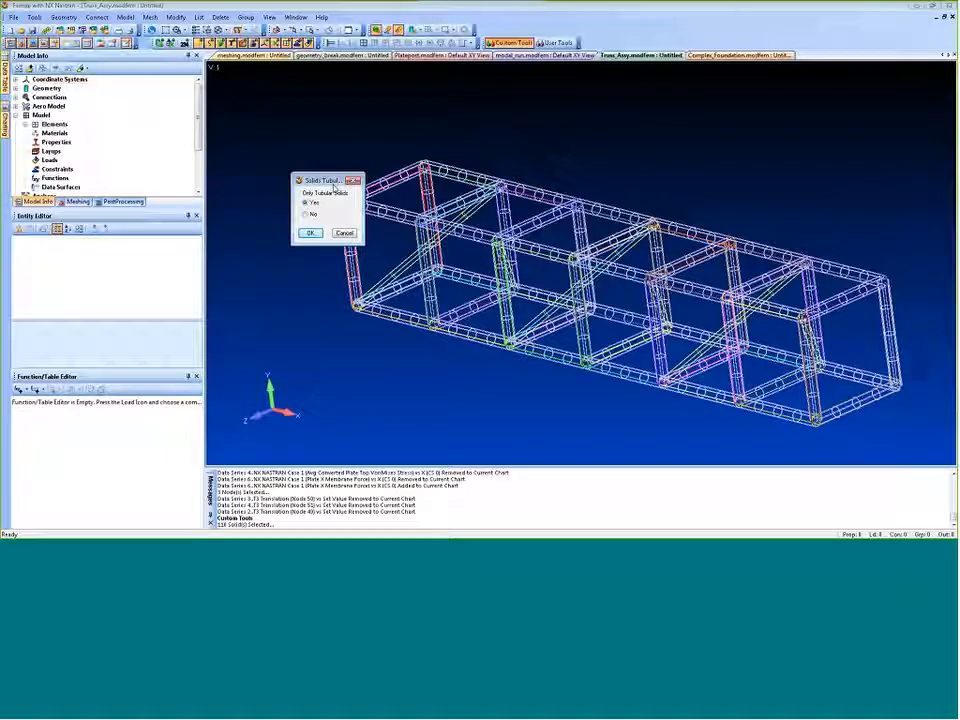
pyautogui.click(311, 232)
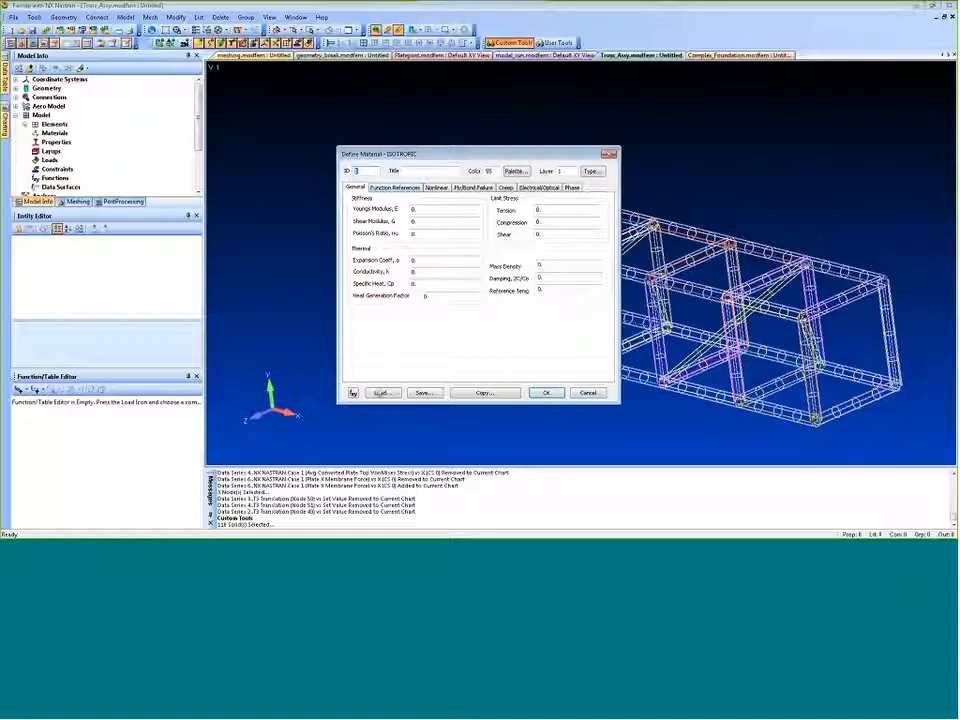
# Load AISI 4340 Steel from the material library and accept it as the material for the truss beams
pyautogui.click(381, 393)
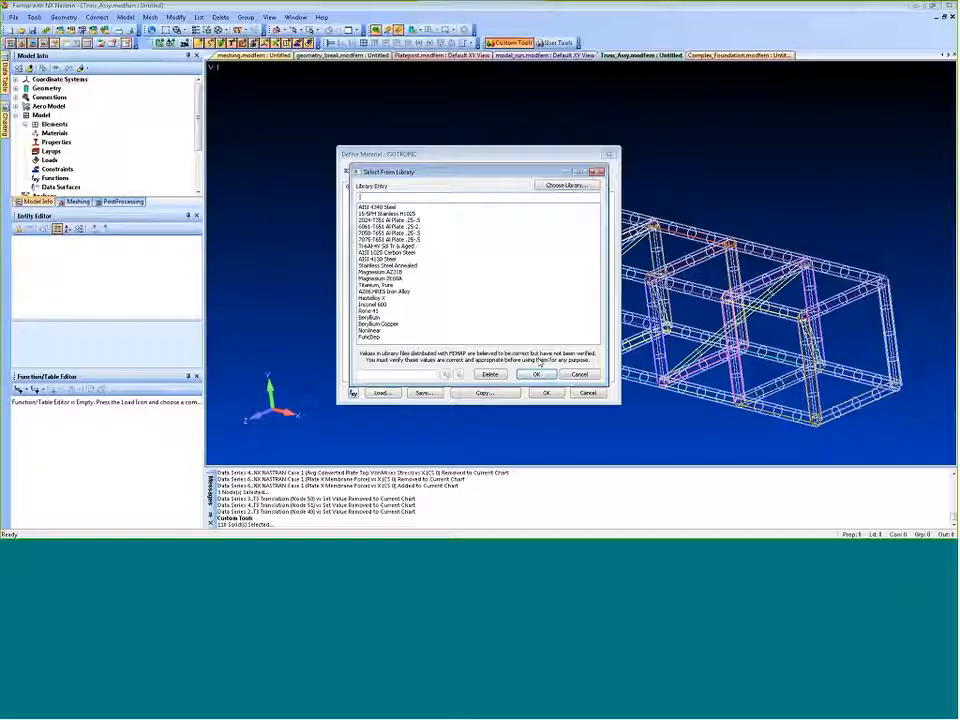
pyautogui.click(536, 374)
pyautogui.click(545, 393)
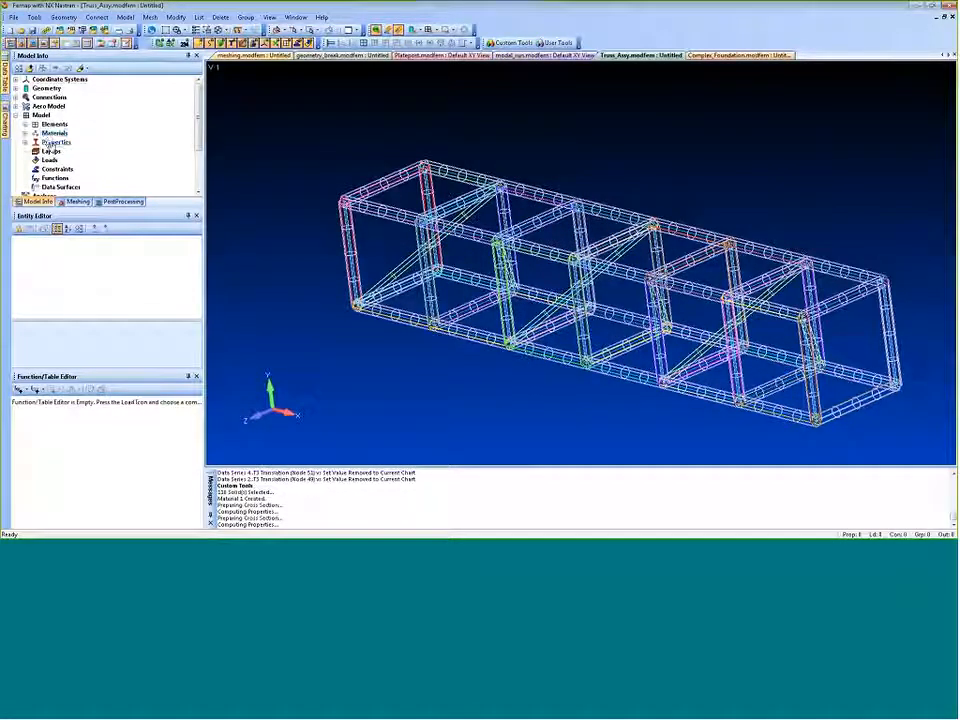
# Inspect the cross-section definition of the first circular tube beam property
pyautogui.click(25, 143)
pyautogui.click(85, 150)
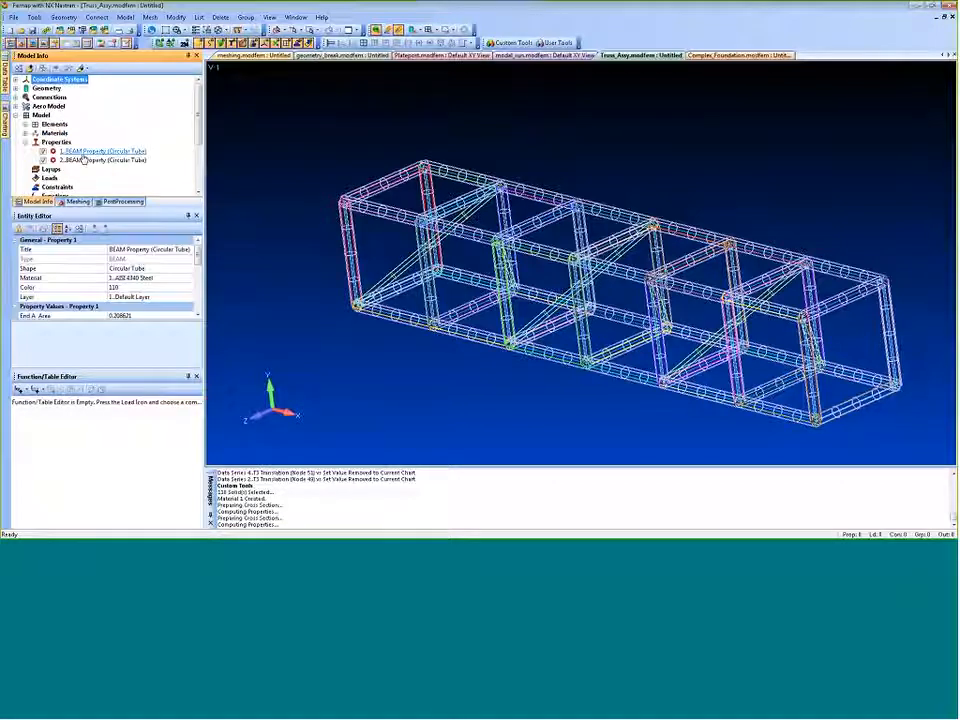
pyautogui.rightClick(89, 151)
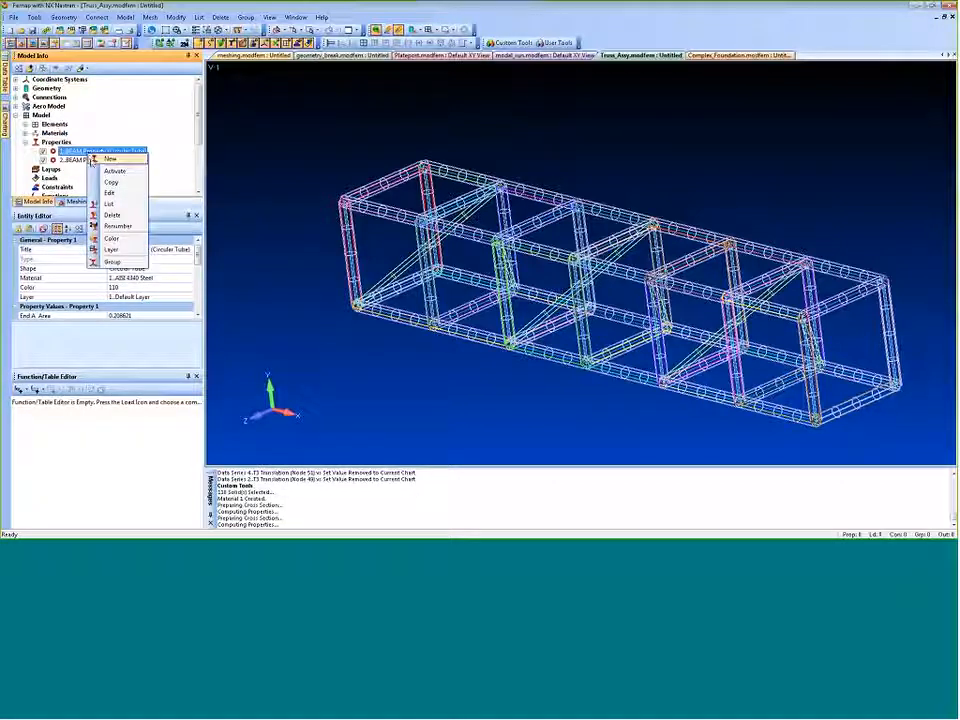
pyautogui.click(118, 193)
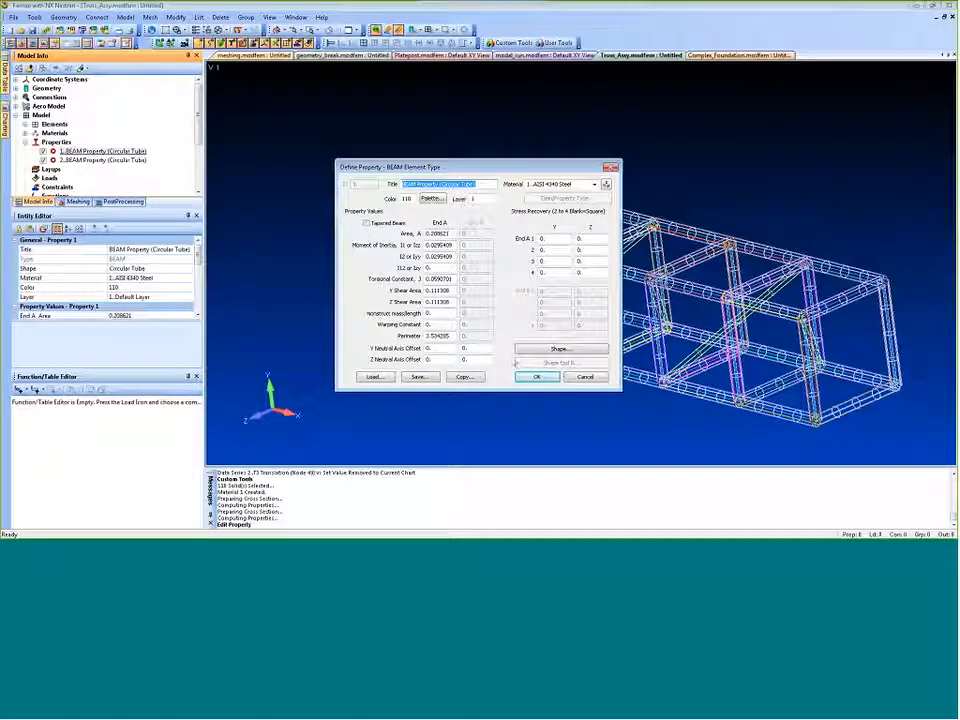
pyautogui.click(545, 348)
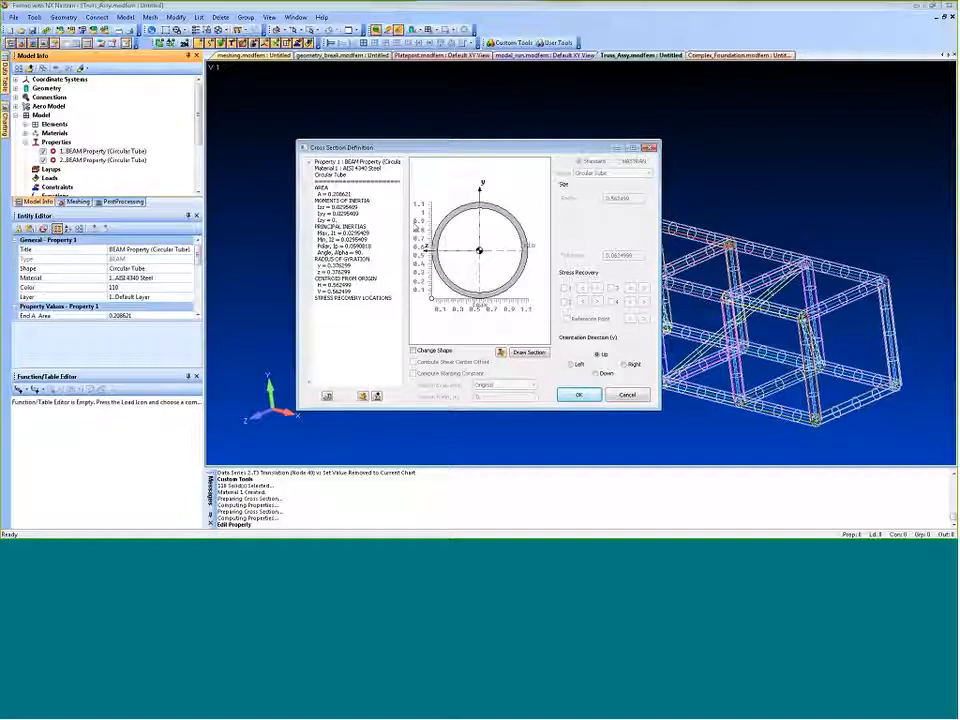
pyautogui.click(580, 394)
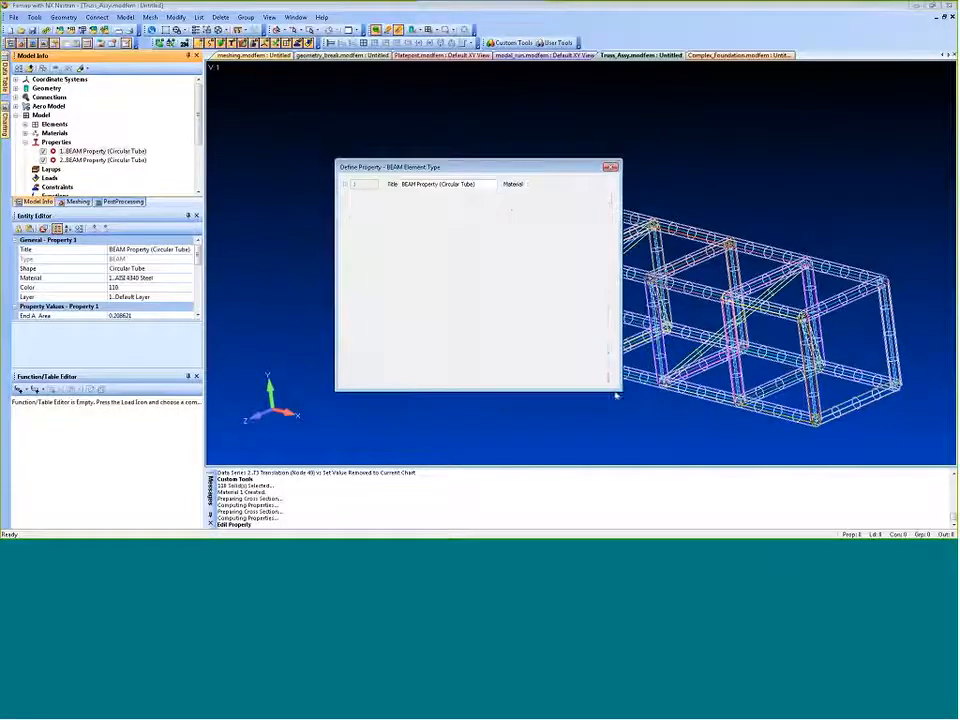
pyautogui.click(538, 377)
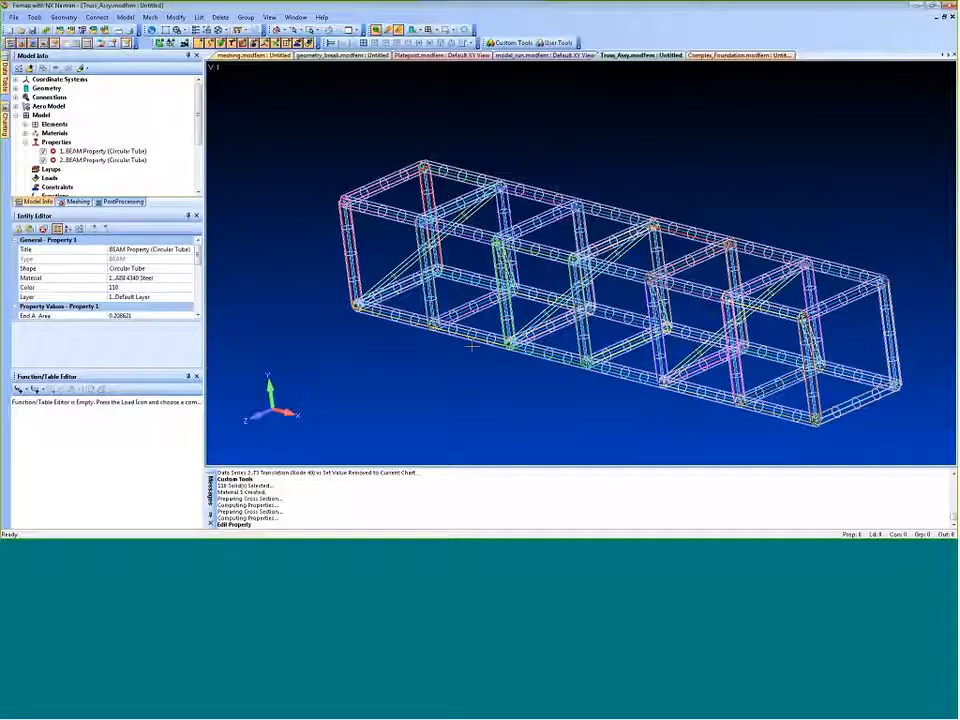
# Highlight the group of generated centerline curves in the truss model and examine how they run through the struts
pyautogui.moveTo(199, 114); pyautogui.dragTo(205, 135)
pyautogui.moveTo(74, 105); pyautogui.dragTo(74, 174)
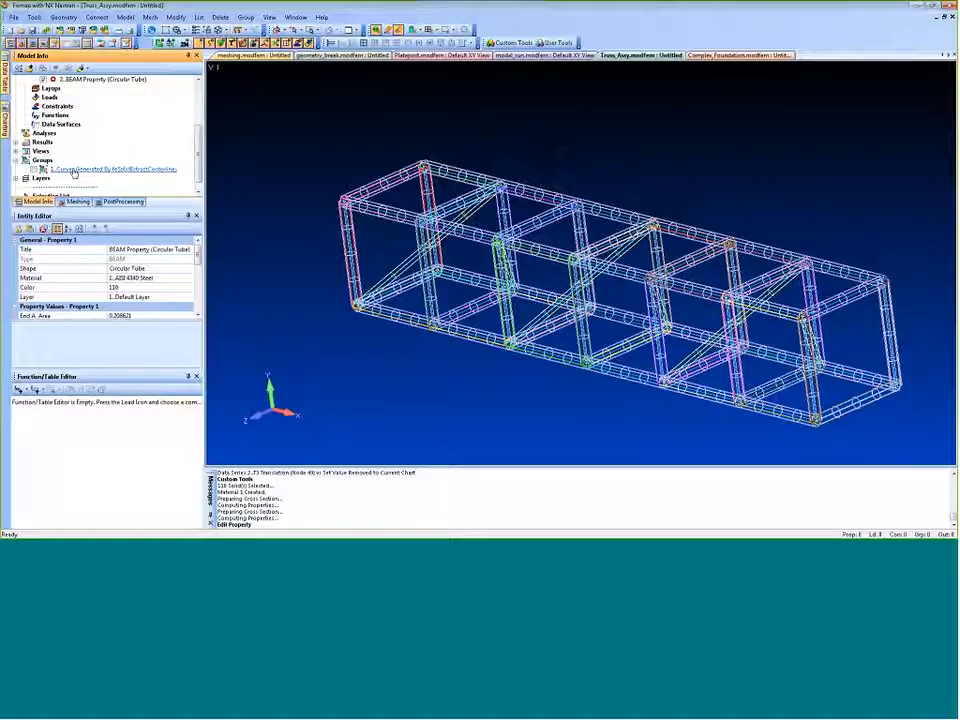
pyautogui.click(81, 69)
pyautogui.click(75, 173)
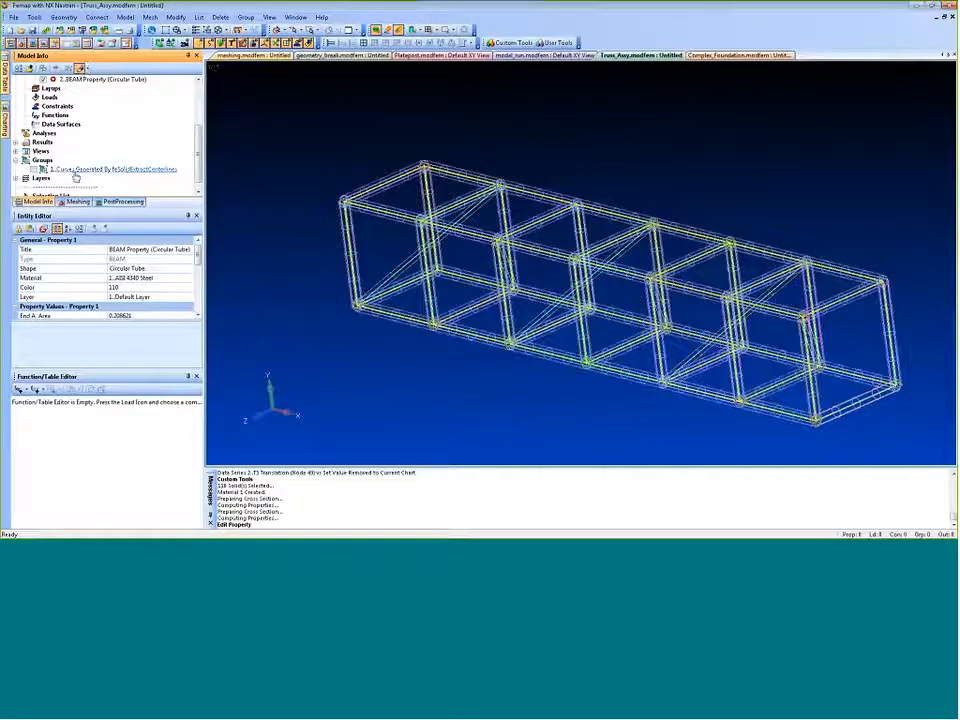
pyautogui.scroll(-1, 352, 212)
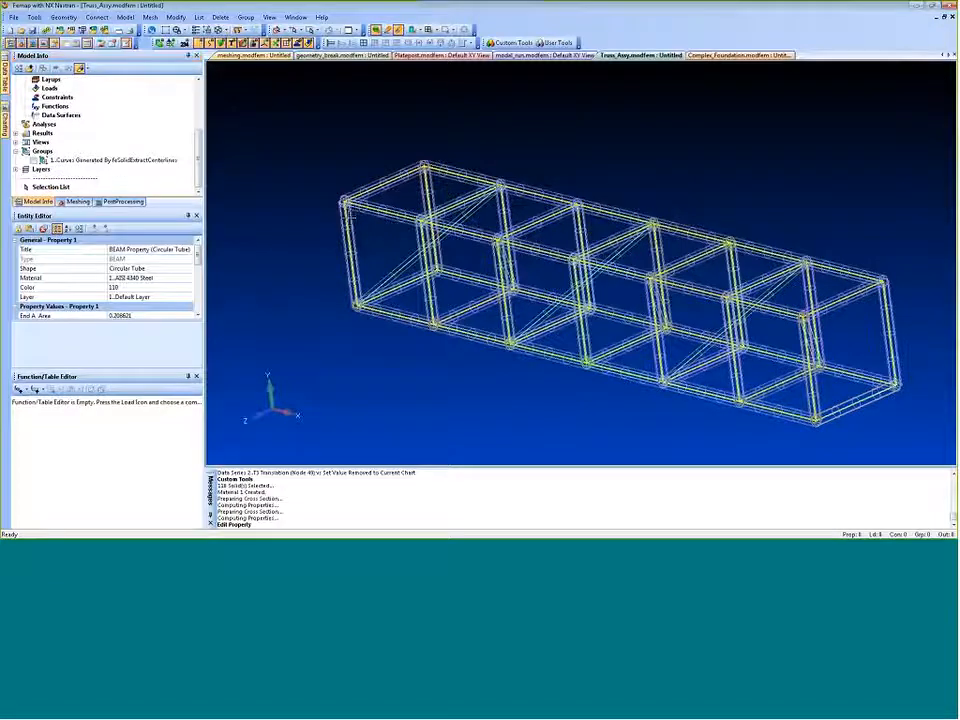
pyautogui.scroll(6, 352, 212)
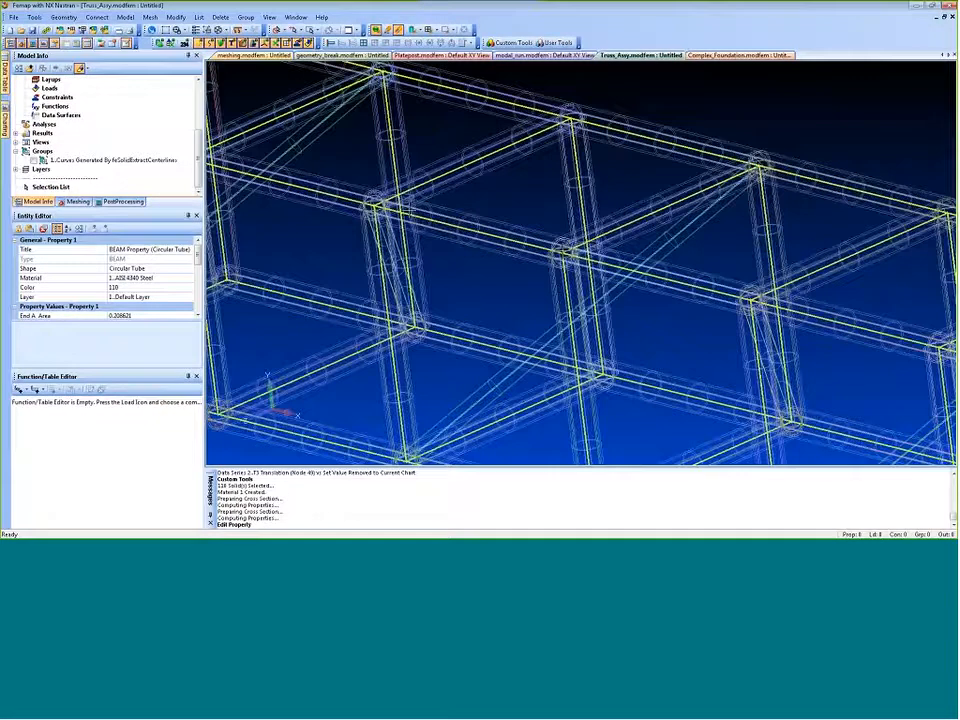
pyautogui.scroll(-5, 447, 321)
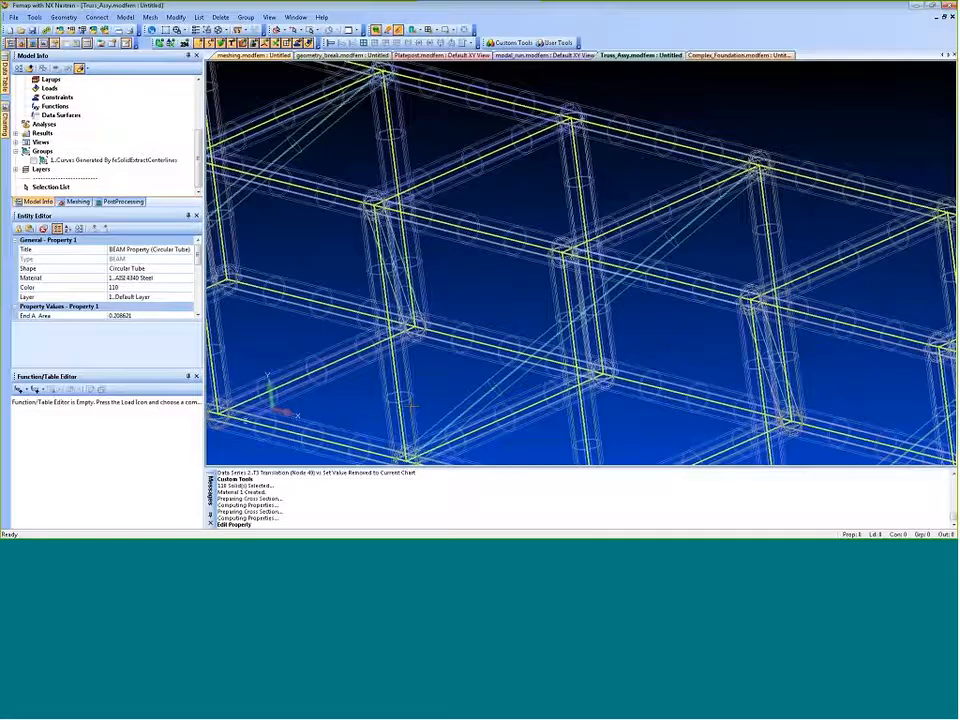
pyautogui.scroll(-2, 447, 321)
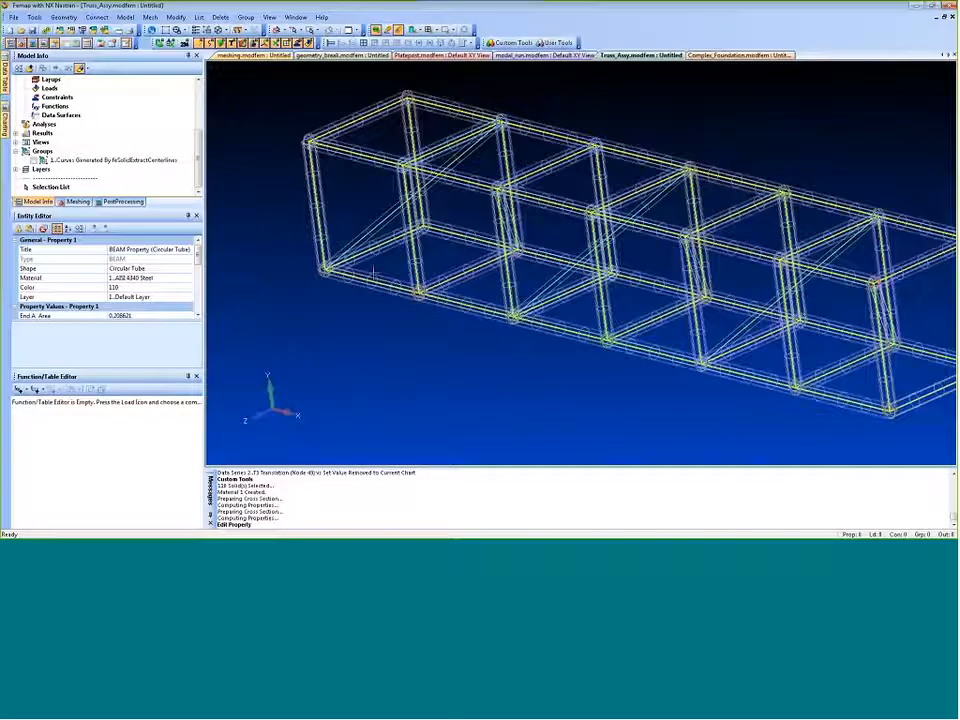
pyautogui.moveTo(447, 321); pyautogui.dragTo(501, 306, button='middle')
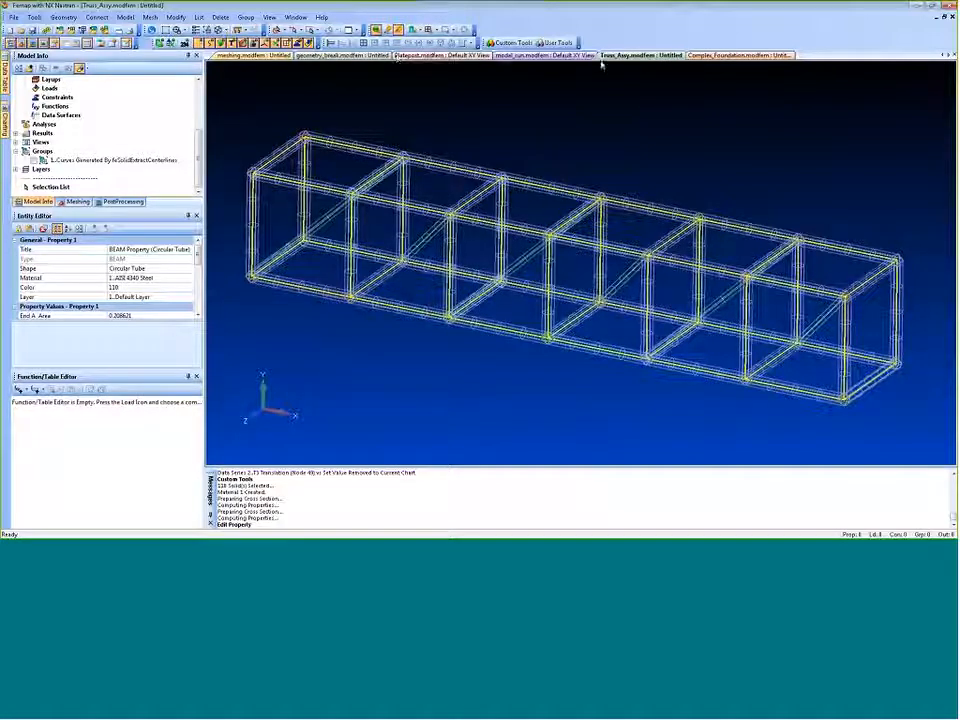
# Switch to the Complex_Foundation model and examine its frame members and list of solids
pyautogui.click(735, 55)
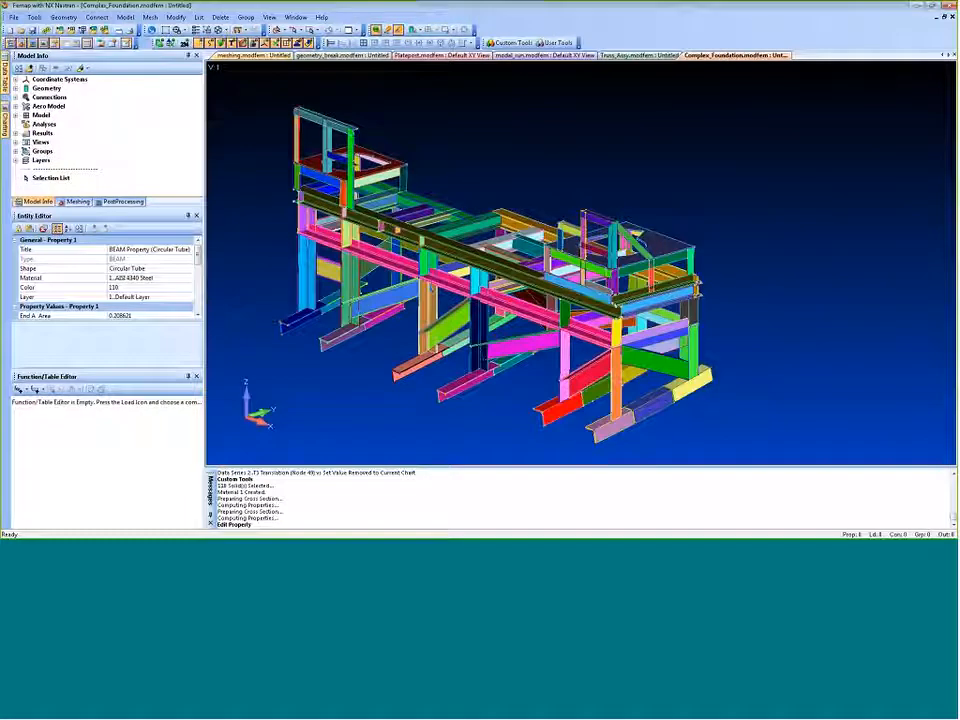
pyautogui.moveTo(698, 284); pyautogui.dragTo(404, 307, button='middle')
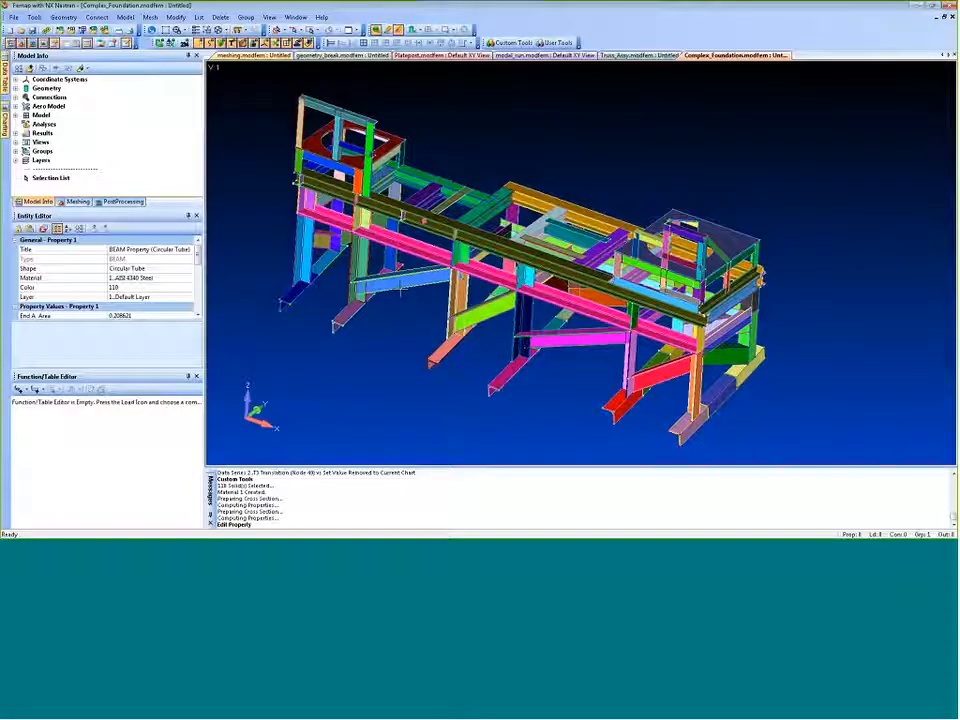
pyautogui.click(16, 115)
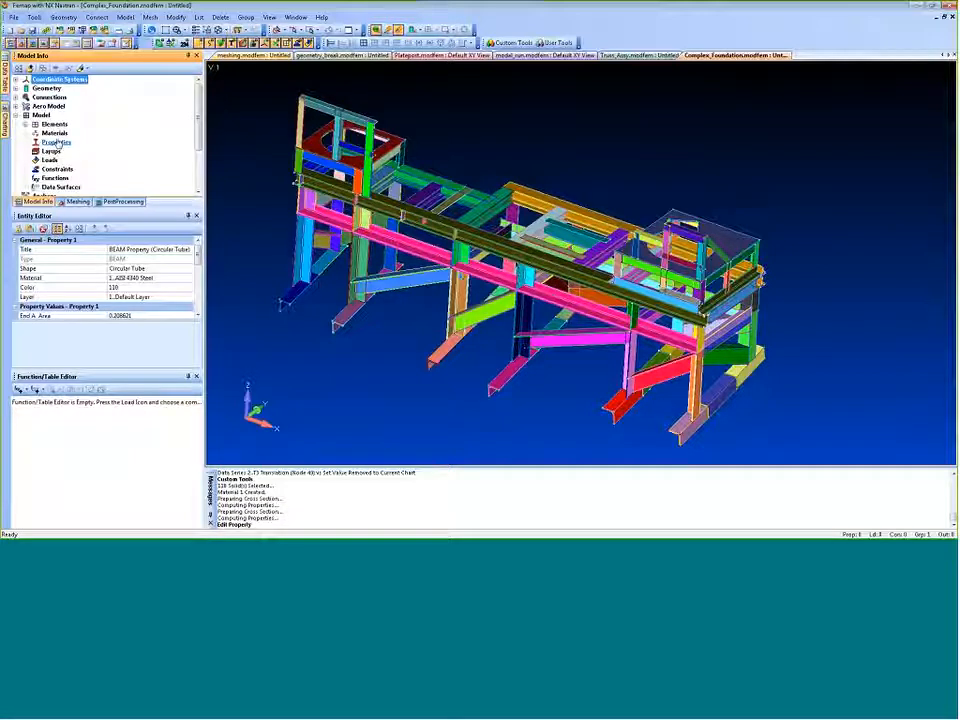
pyautogui.click(16, 88)
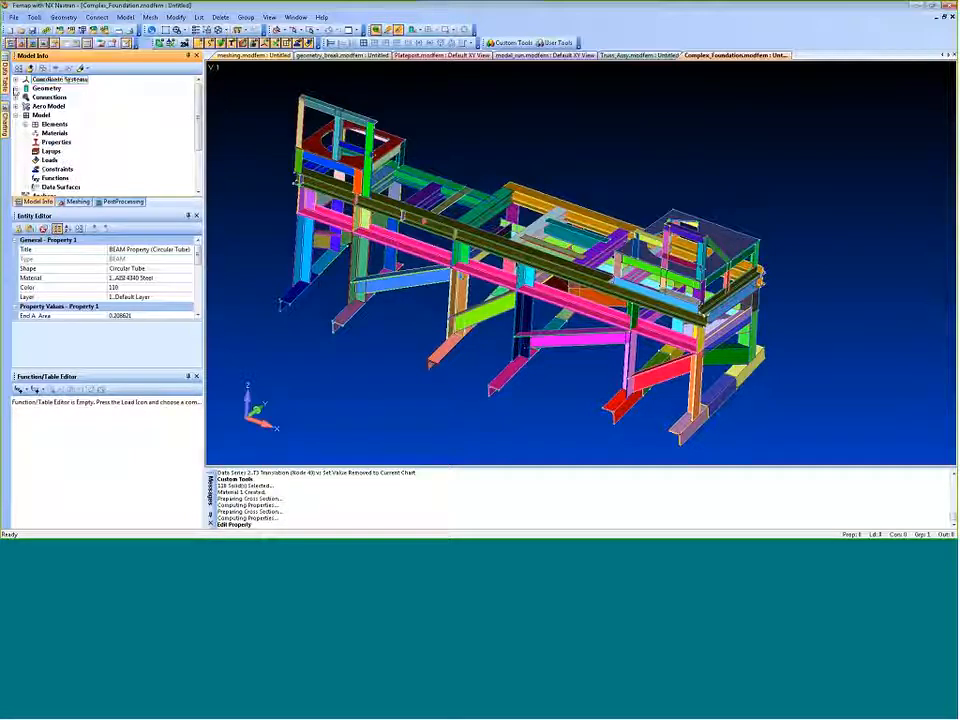
pyautogui.moveTo(198, 90)
pyautogui.mouseDown()
pyautogui.moveTo(208, 171)
pyautogui.moveTo(205, 88)
pyautogui.mouseUp()
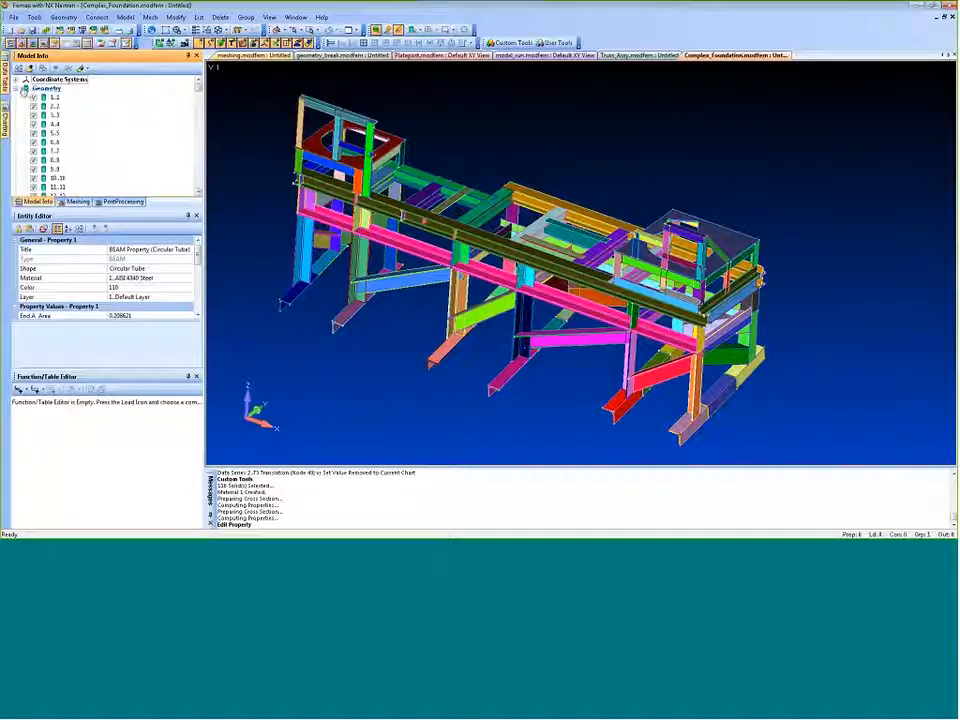
pyautogui.click(26, 88)
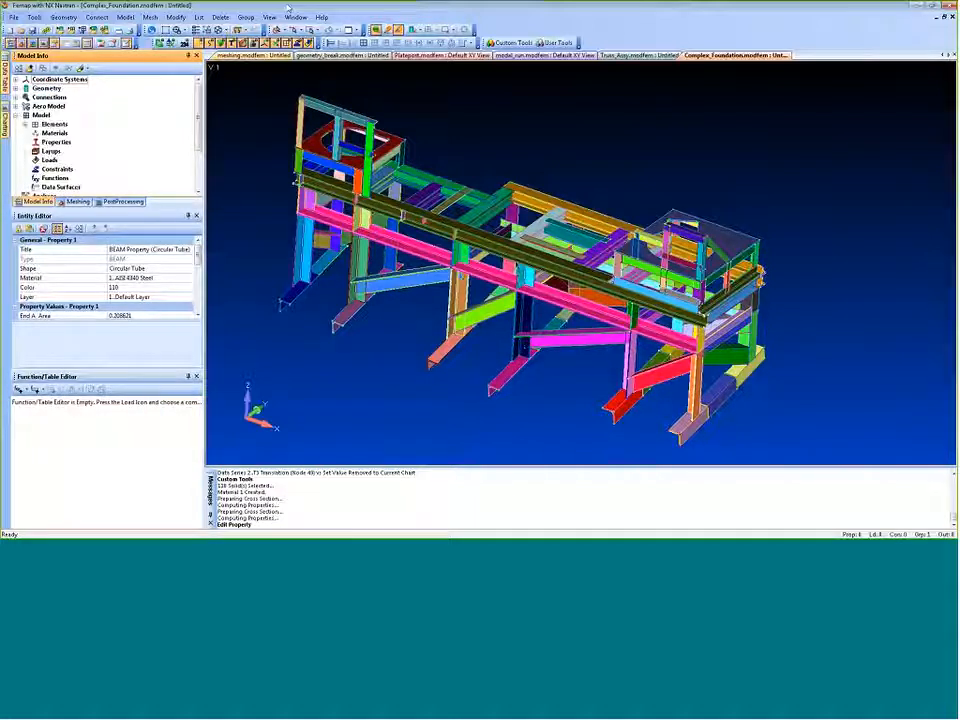
# Start the beam centerline custom tool on all foundation solids except the two flat plate solids on the lower tower platform
pyautogui.click(512, 44)
pyautogui.click(511, 57)
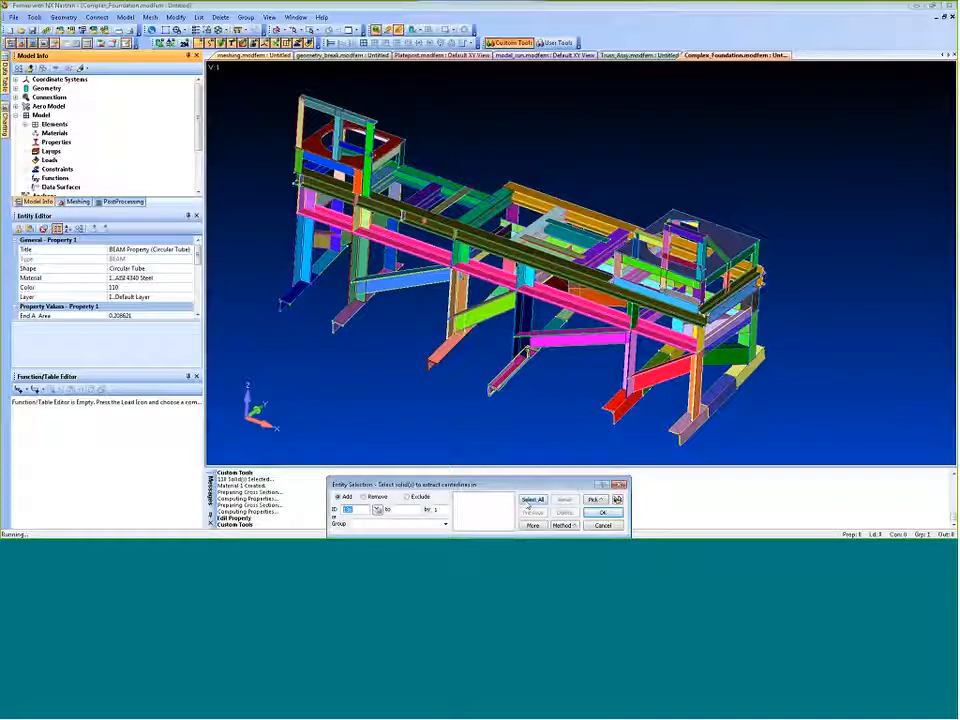
pyautogui.click(530, 500)
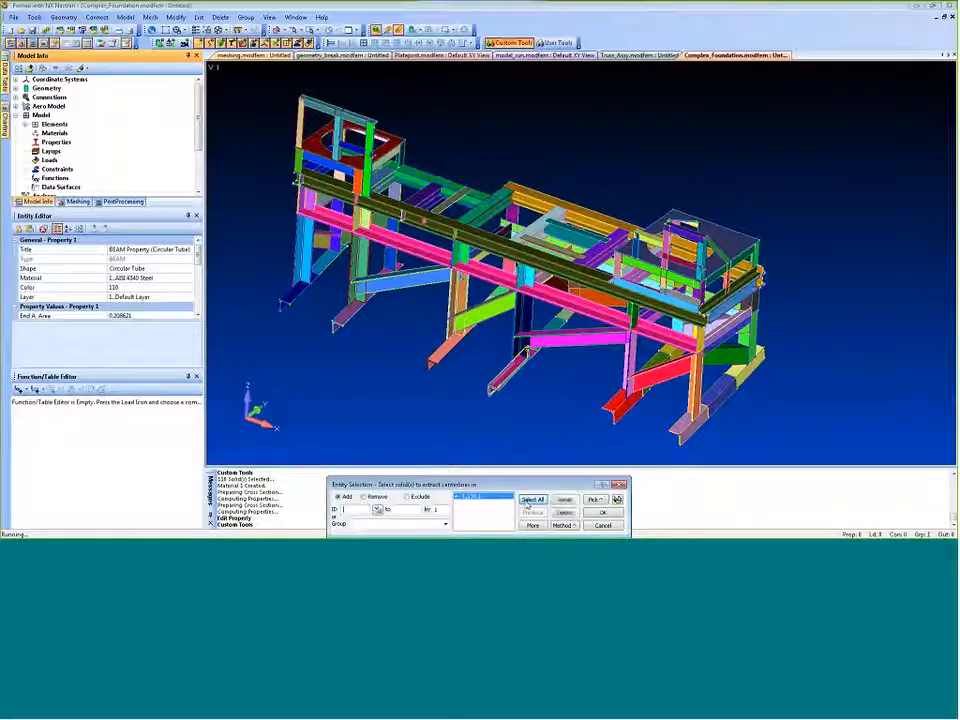
pyautogui.click(366, 496)
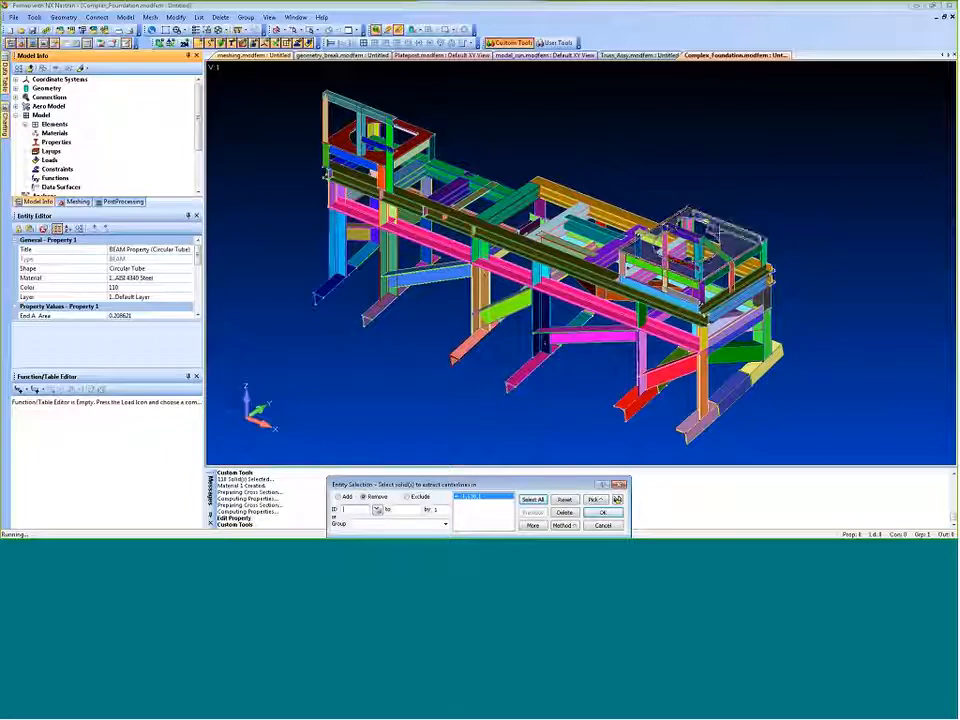
pyautogui.click(716, 232)
pyautogui.click(702, 236)
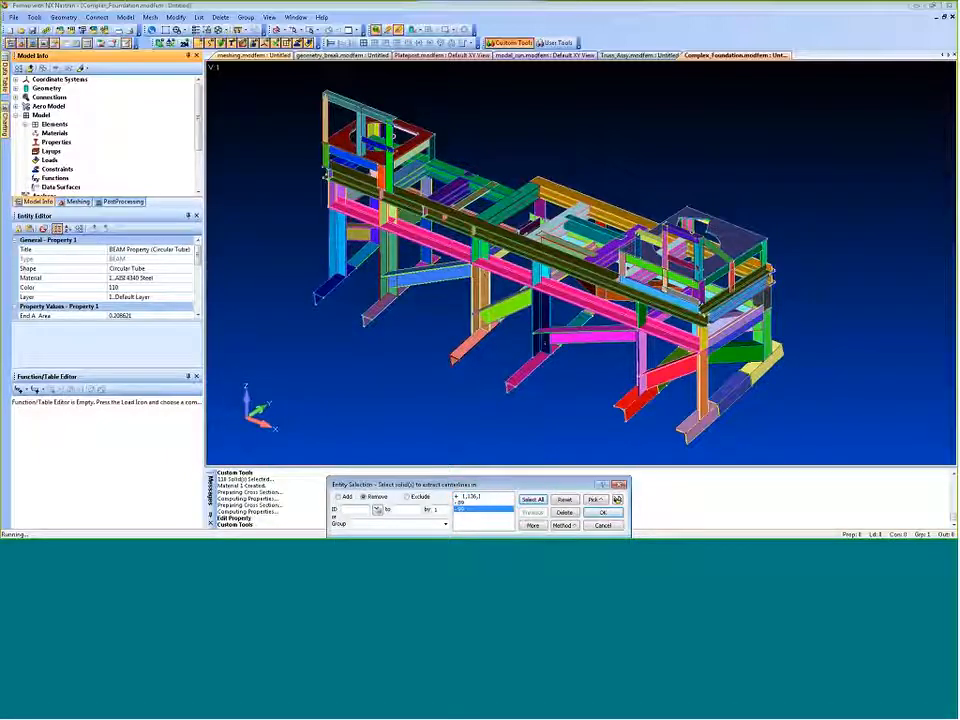
pyautogui.click(602, 512)
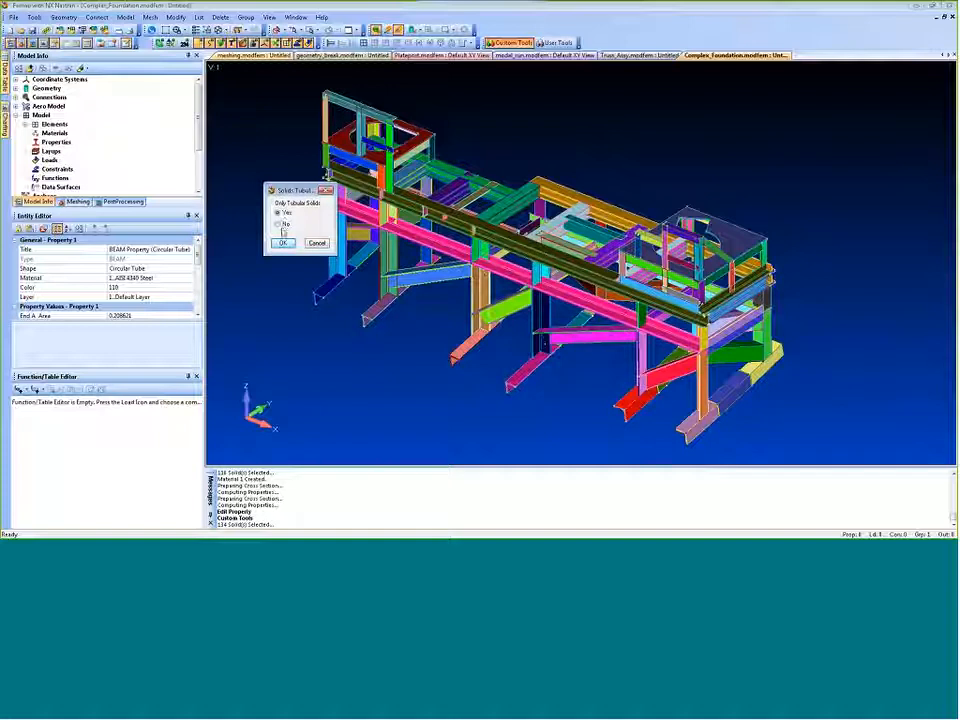
# Set Only Tubular Solids to No and load AISI 4340 Steel from the library as the foundation beam material
pyautogui.click(279, 224)
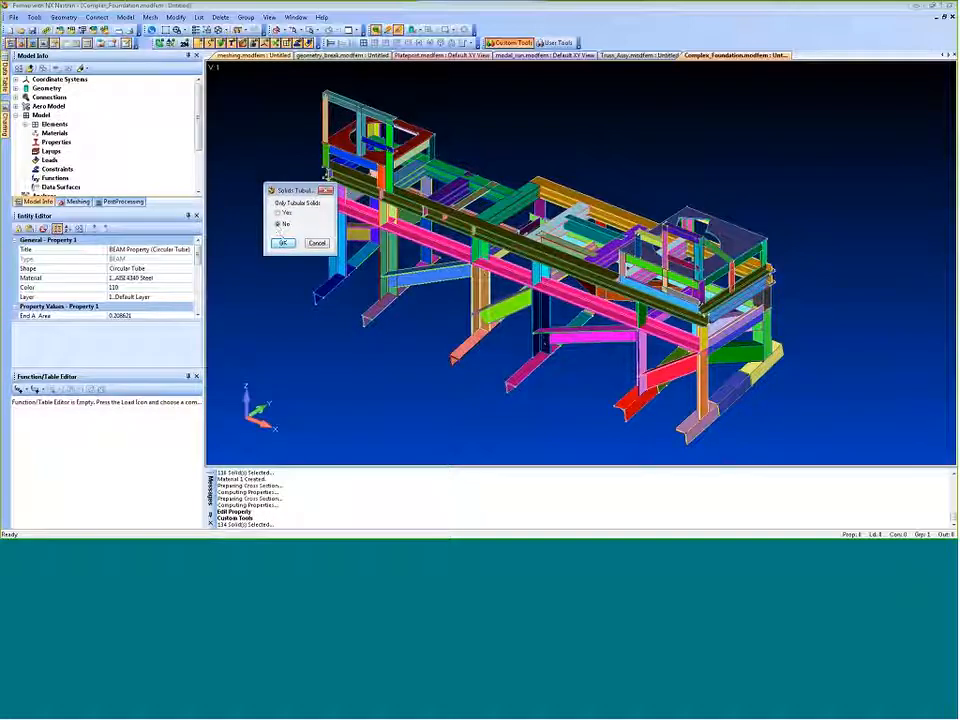
pyautogui.click(282, 244)
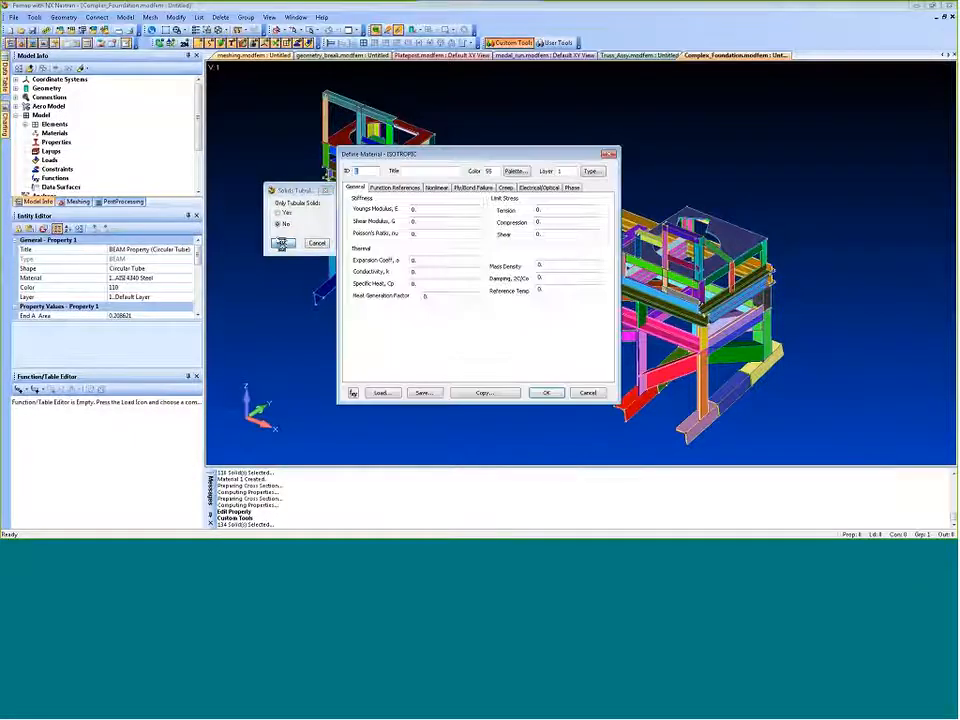
pyautogui.click(381, 392)
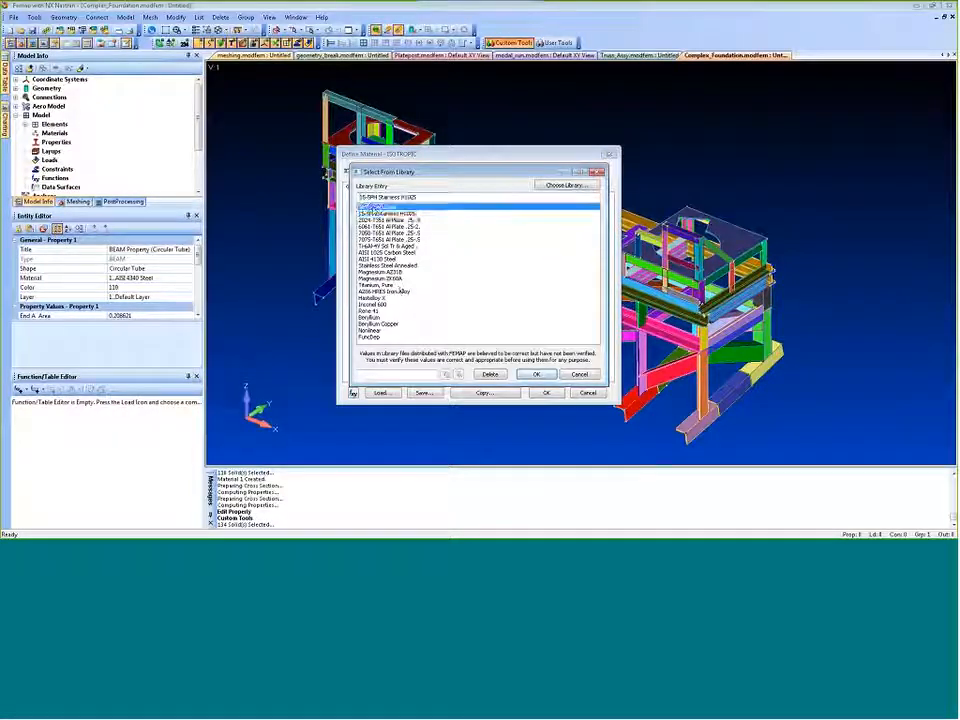
pyautogui.click(536, 374)
pyautogui.click(546, 392)
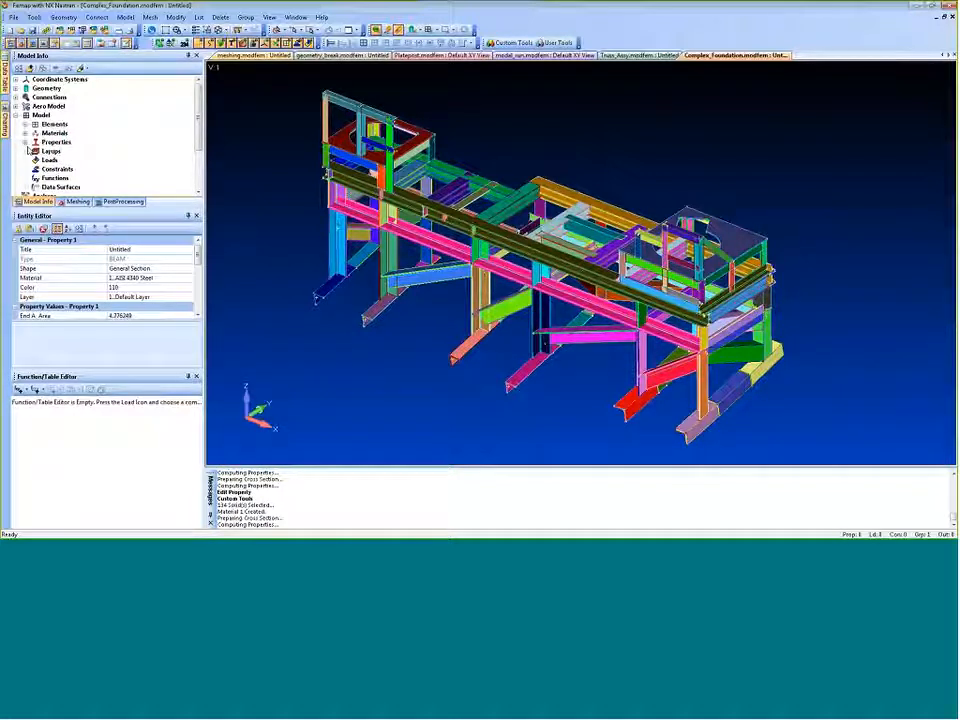
# Inspect the section values and cross-section shape of beam property 1 in the foundation model without changing them
pyautogui.click(28, 143)
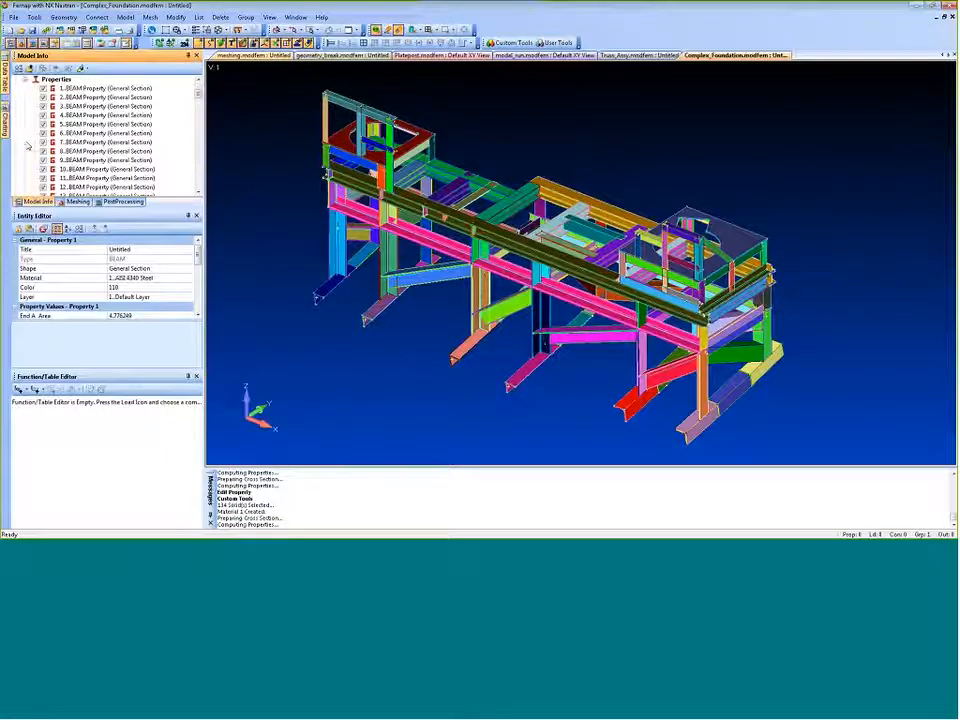
pyautogui.moveTo(198, 92)
pyautogui.mouseDown()
pyautogui.moveTo(196, 130)
pyautogui.moveTo(186, 98)
pyautogui.mouseUp()
pyautogui.rightClick(117, 90)
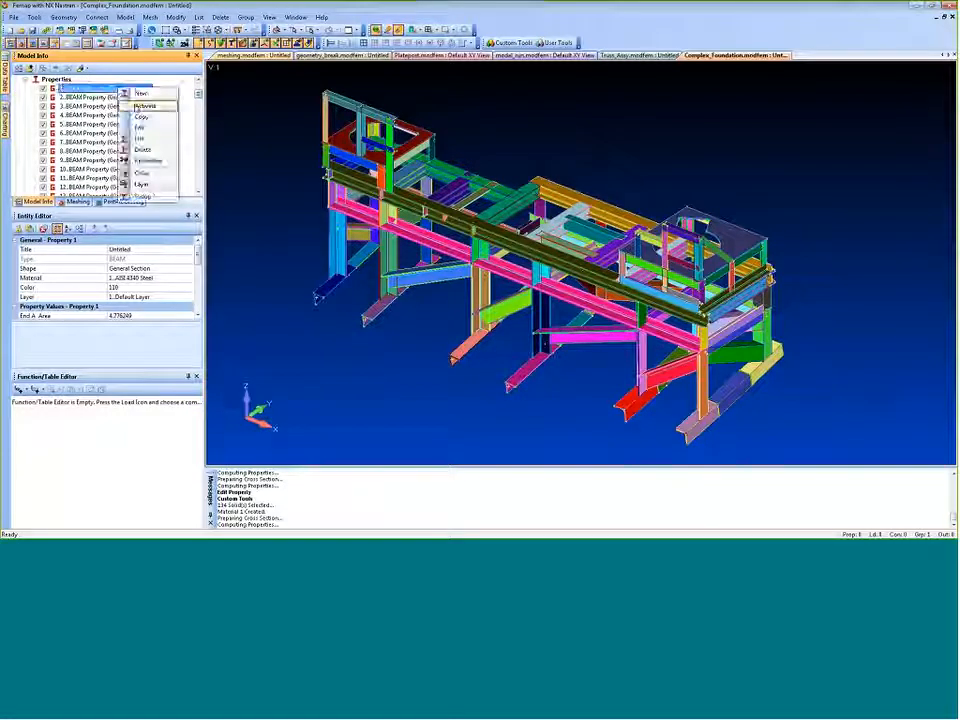
pyautogui.click(142, 133)
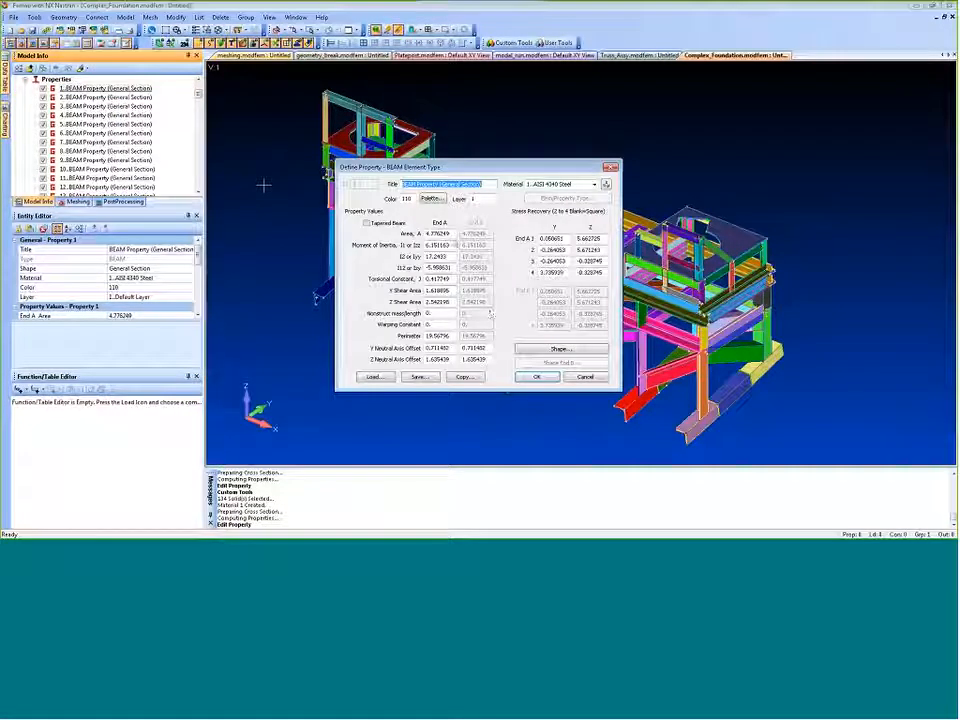
pyautogui.click(545, 349)
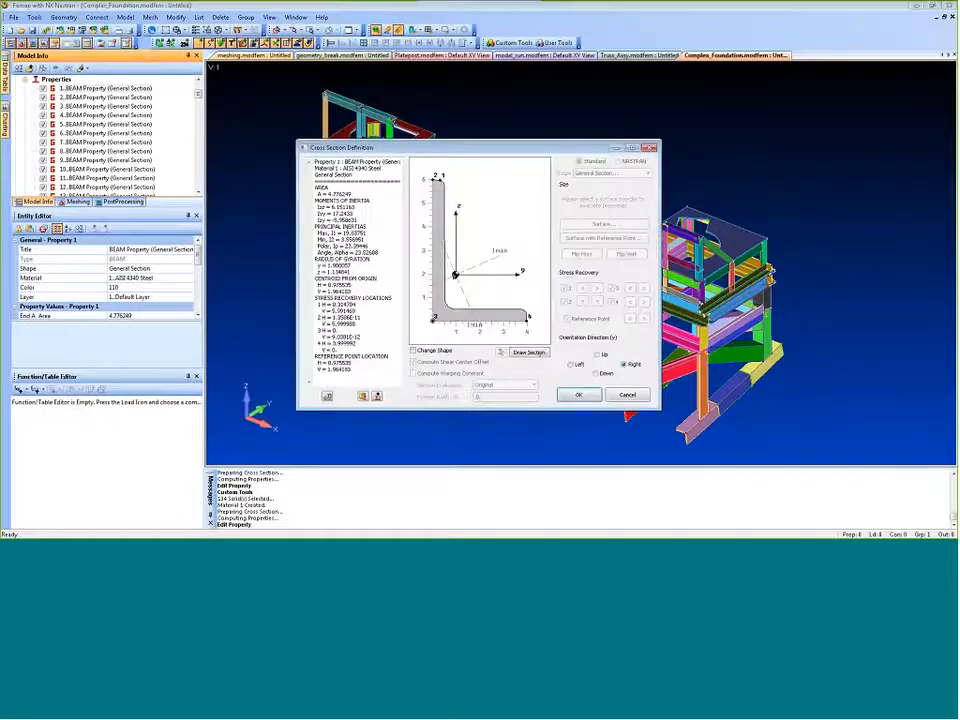
pyautogui.click(625, 394)
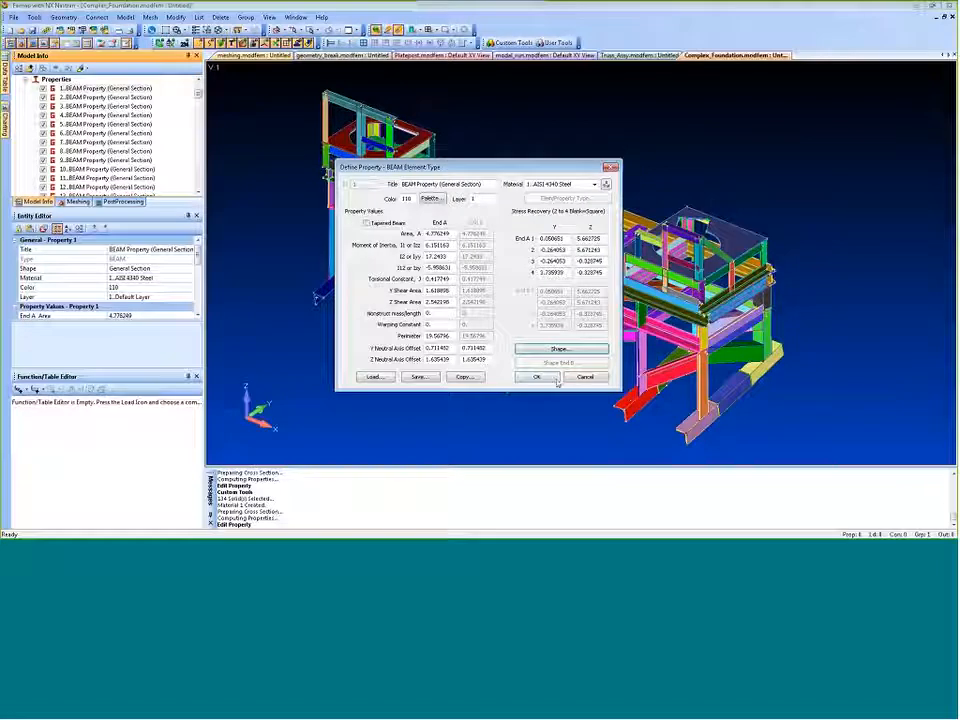
pyautogui.click(585, 376)
pyautogui.click(25, 79)
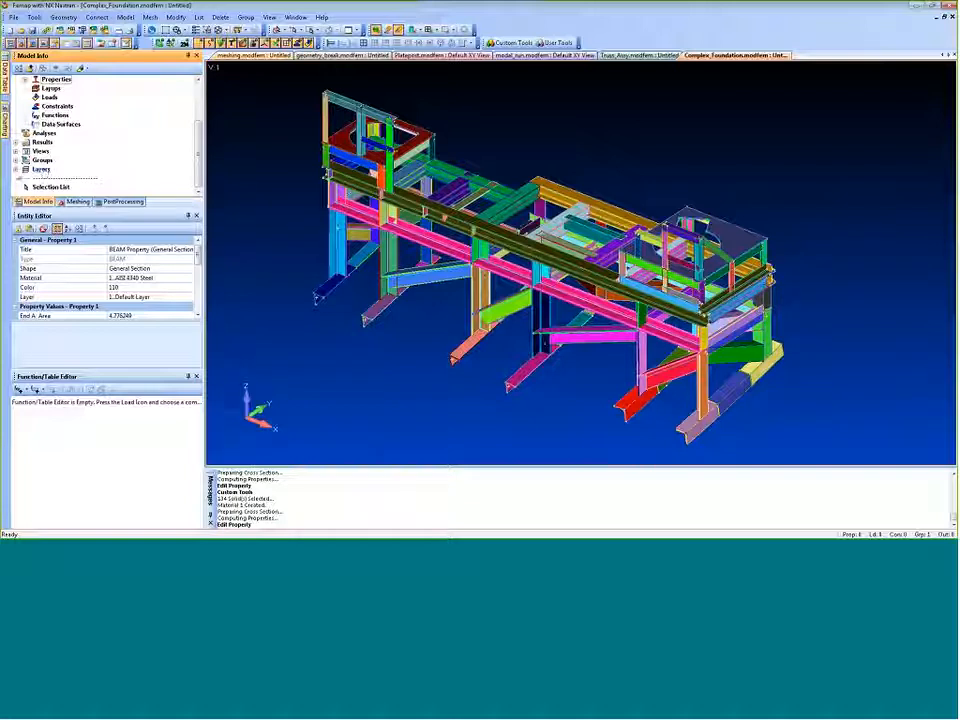
# Switch to the PowerPoint presentation and select slide 11
pyautogui.hotkey('alt', 'Tab')
pyautogui.click(31, 378)
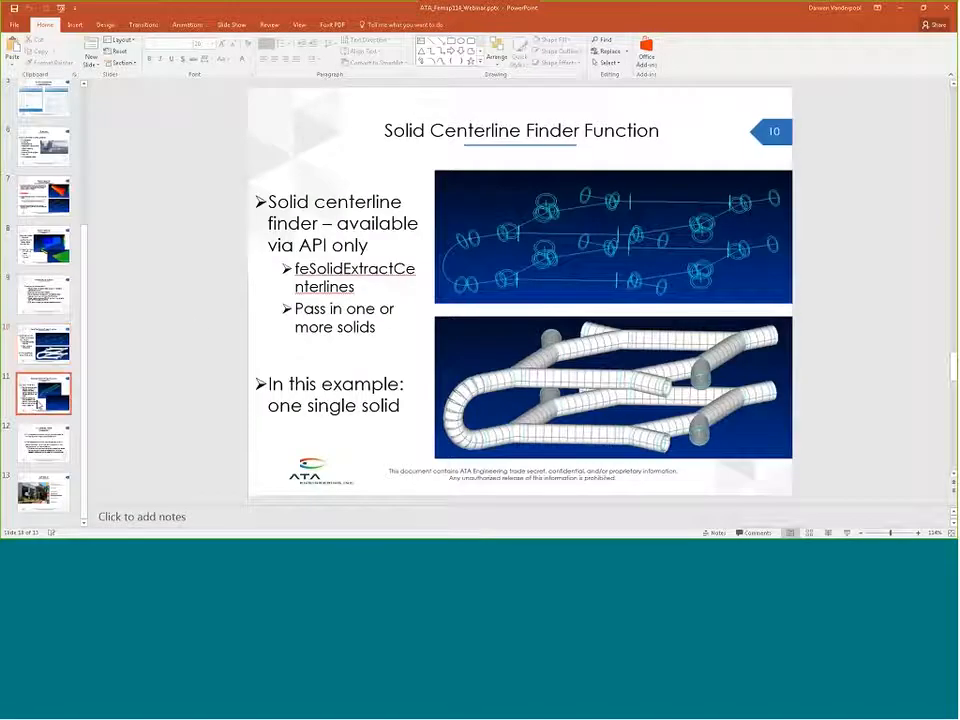
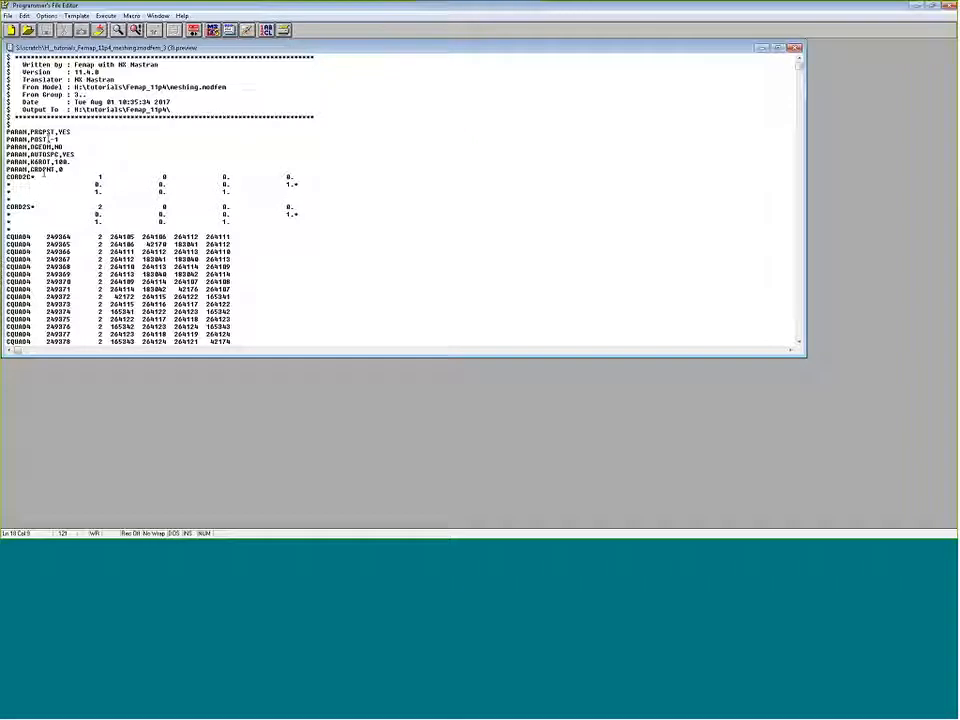
# Read through the header, coordinate systems and CQUAD4 entries in the bulk data preview of group 3, closing the text editor when done
pyautogui.scroll(-13, 130, 165)
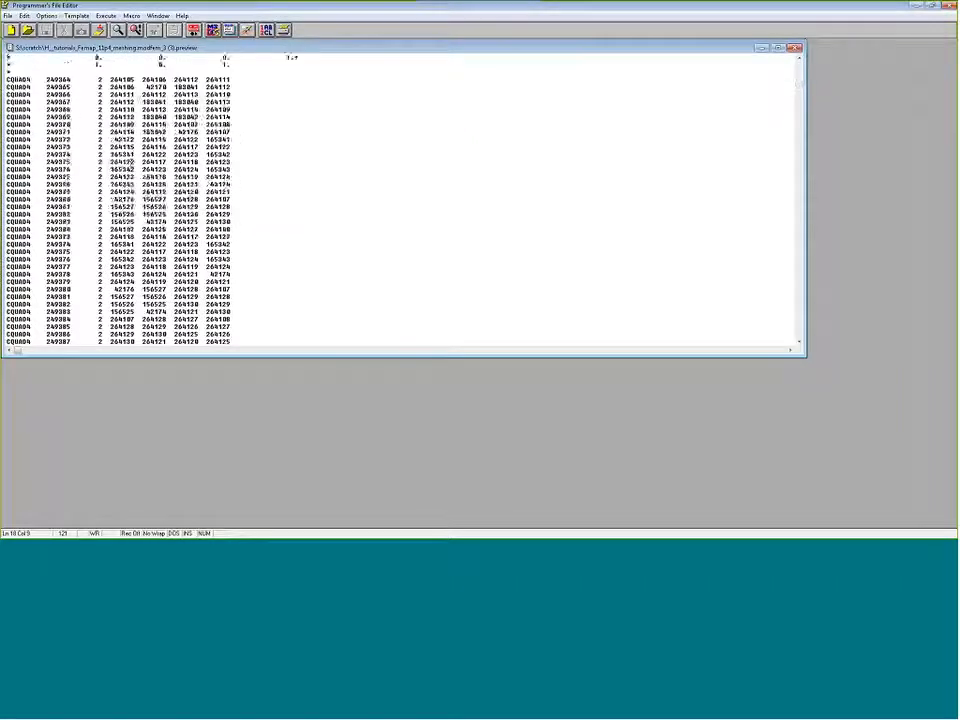
pyautogui.scroll(-10, 133, 170)
pyautogui.scroll(10, 128, 180)
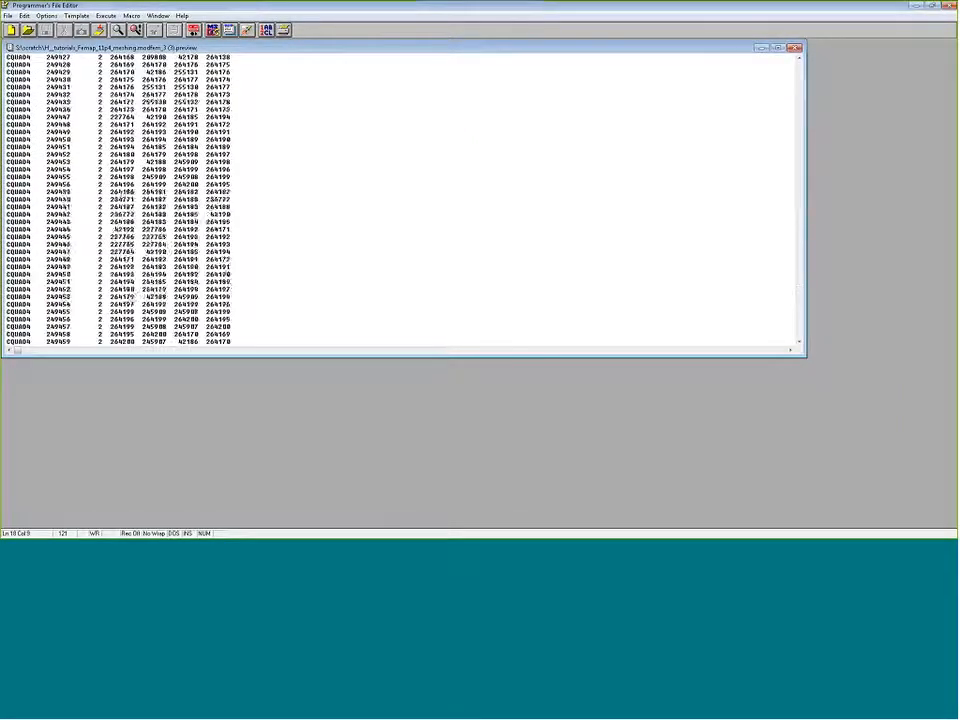
pyautogui.scroll(20, 128, 191)
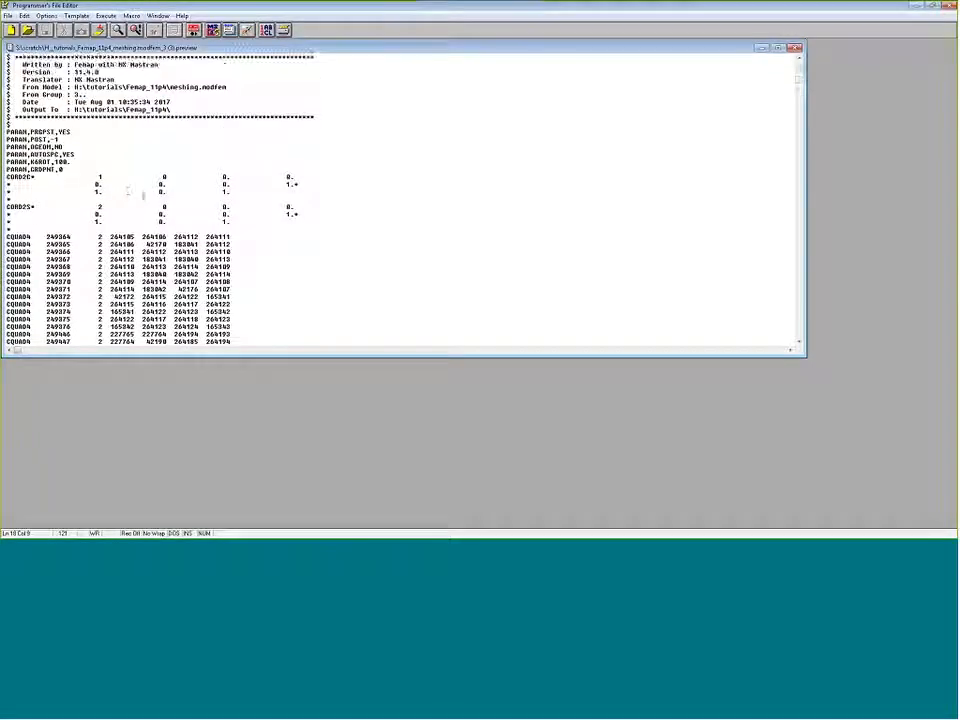
pyautogui.moveTo(264, 196); pyautogui.dragTo(45, 199)
pyautogui.click(45, 212)
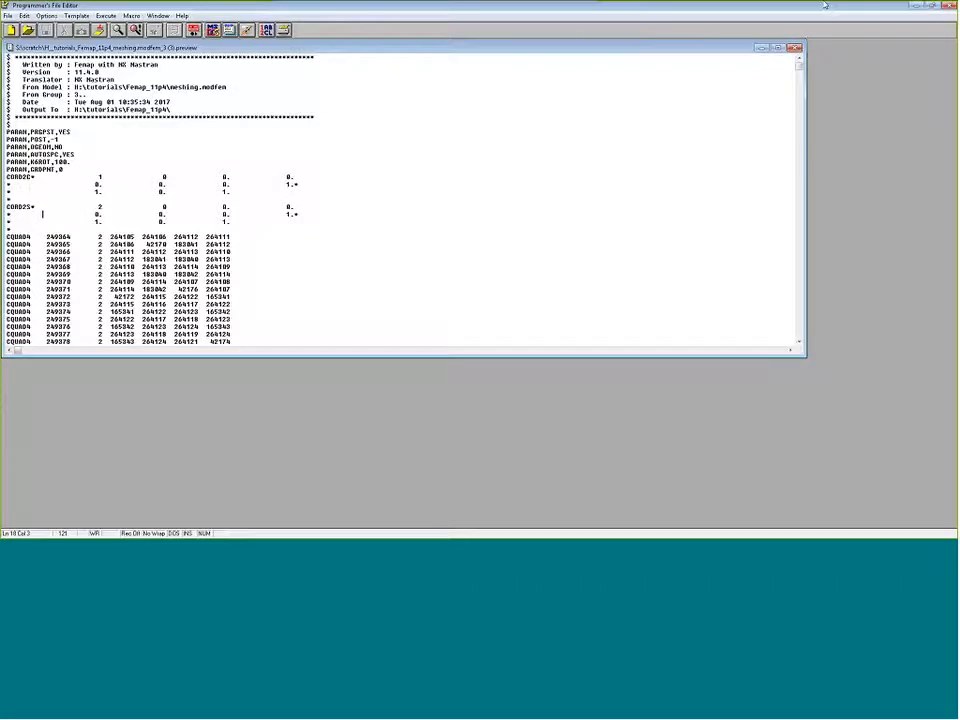
pyautogui.click(949, 5)
# Activate group 1 in the meshing model and run the prevGrpBlk custom tool to preview its Nastran bulk data
pyautogui.doubleClick(65, 160)
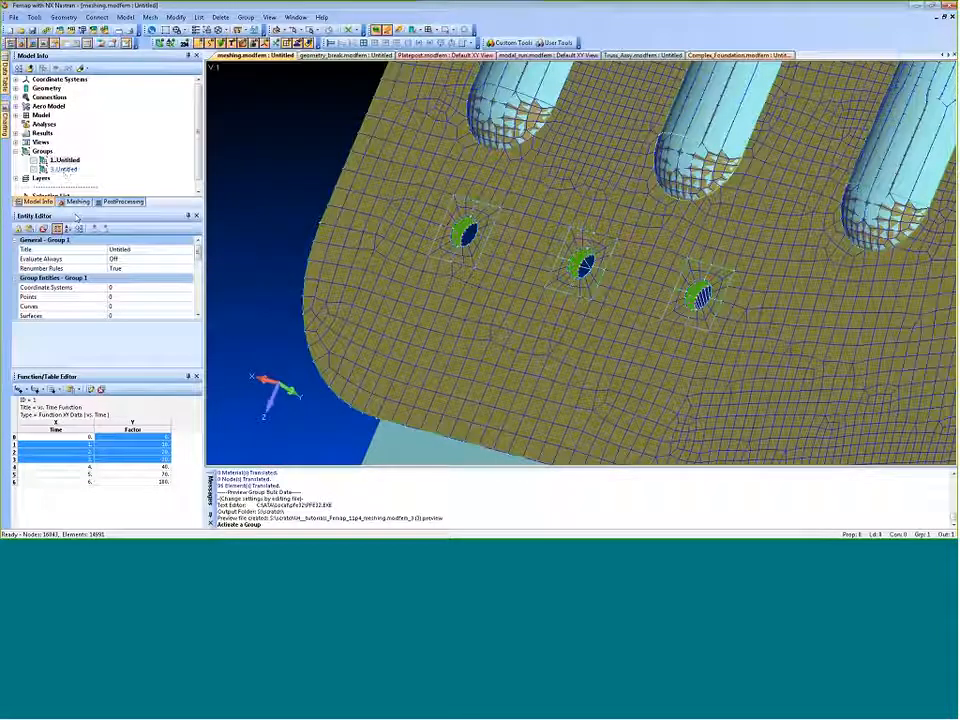
pyautogui.click(511, 42)
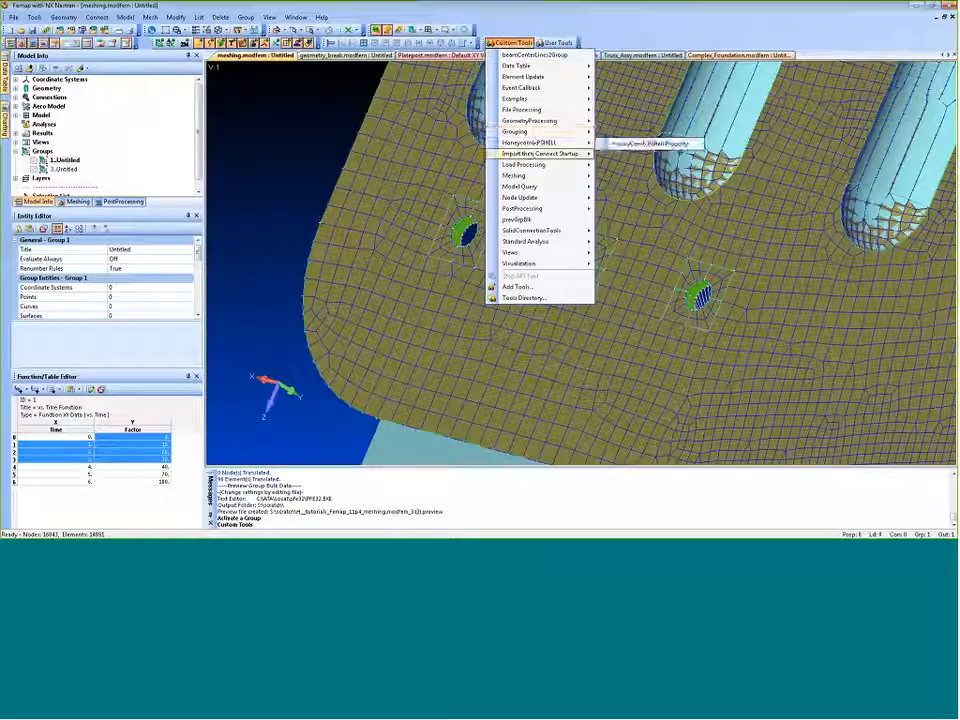
pyautogui.click(518, 219)
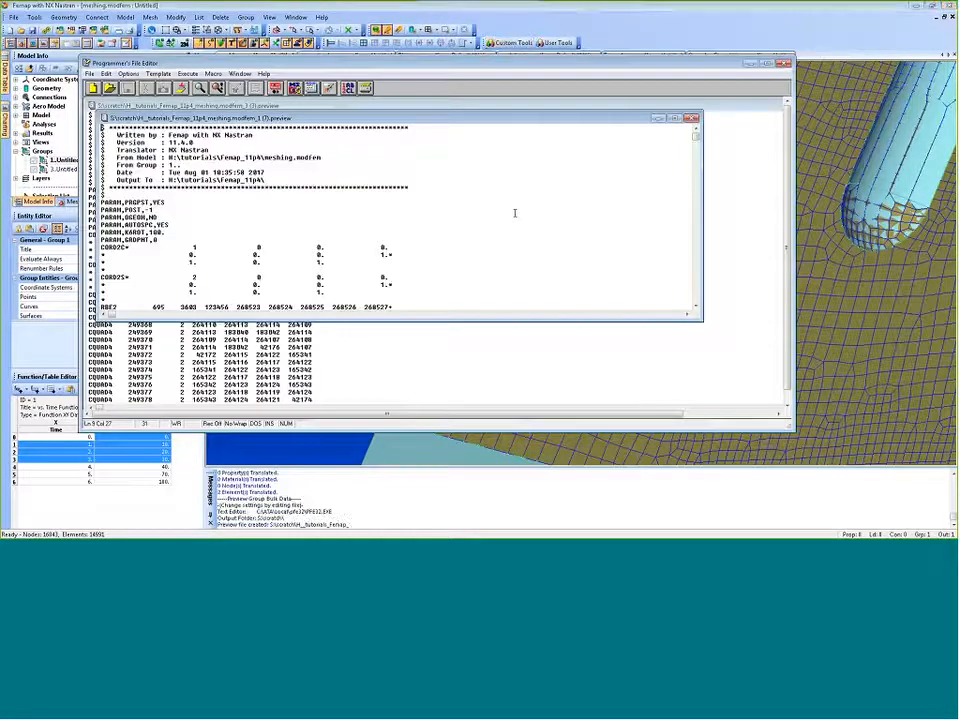
# Examine the header, coordinate systems and RBE2 entries in the group 1 preview file and close the text editor
pyautogui.scroll(-4, 515, 212)
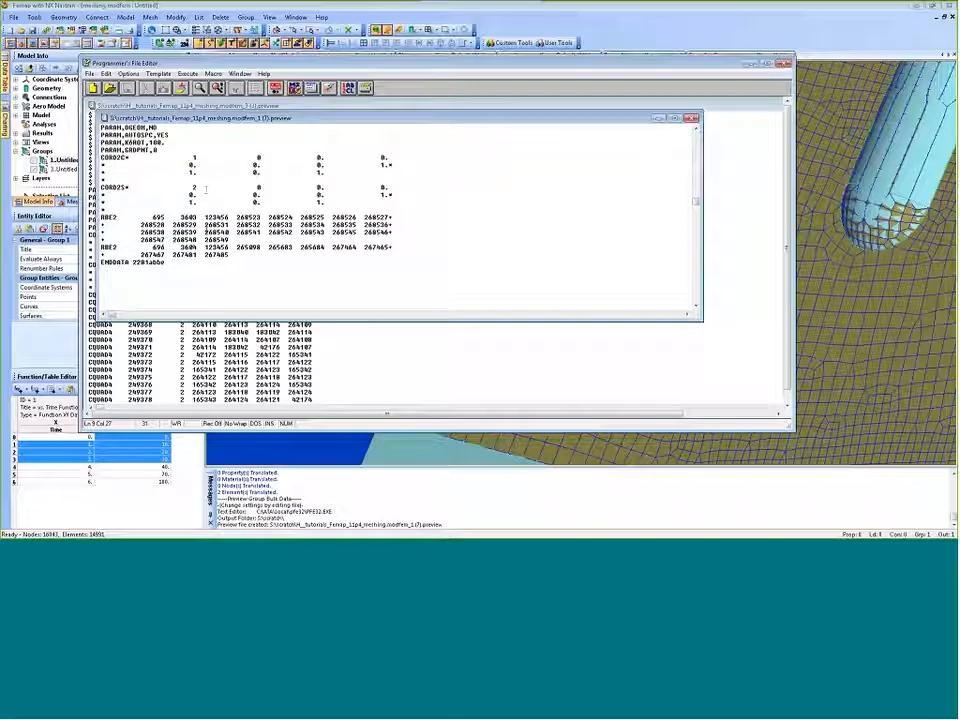
pyautogui.scroll(3, 206, 190)
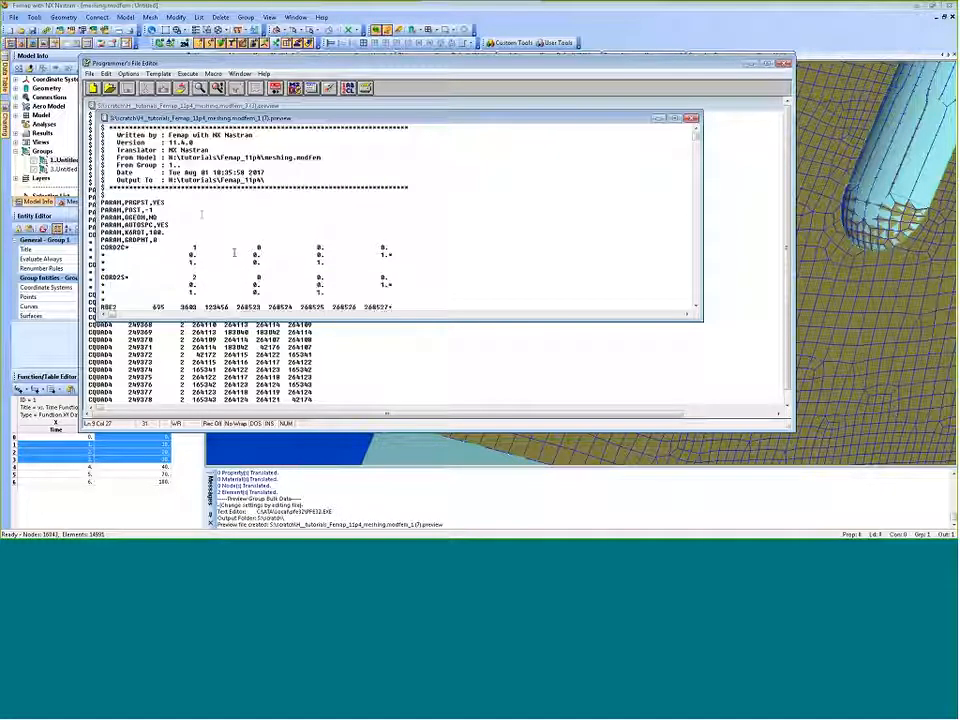
pyautogui.scroll(-3, 170, 200)
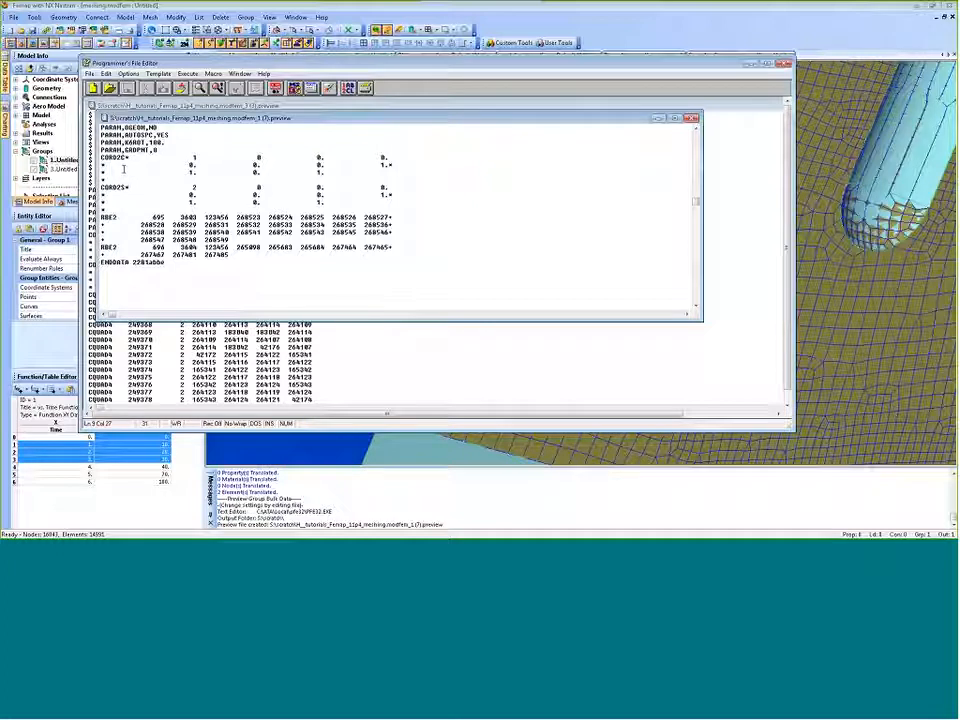
pyautogui.click(223, 179)
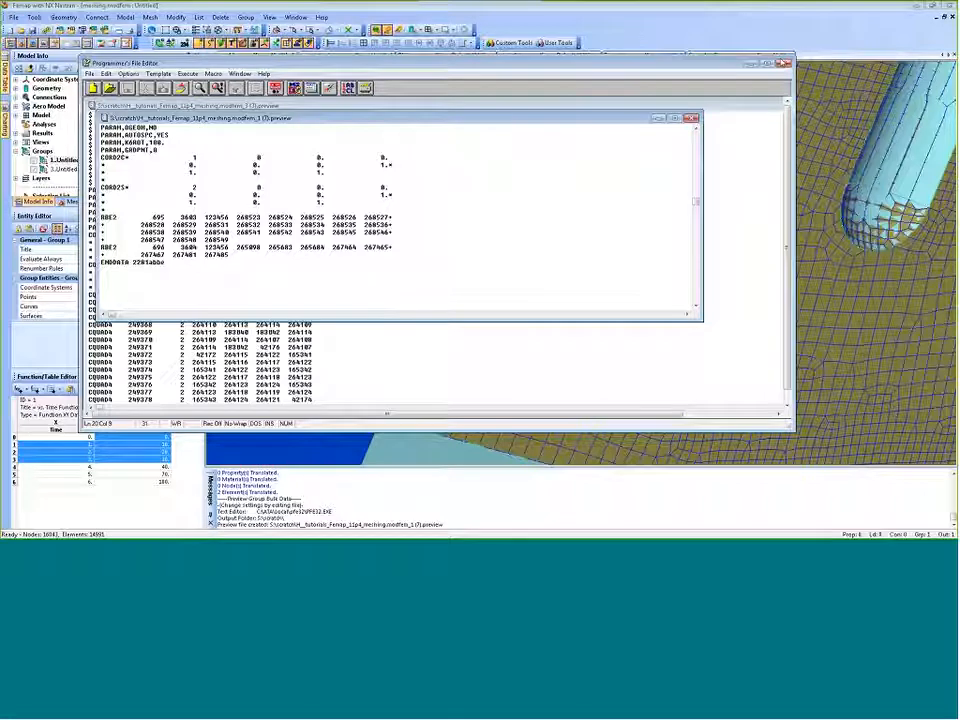
pyautogui.click(784, 63)
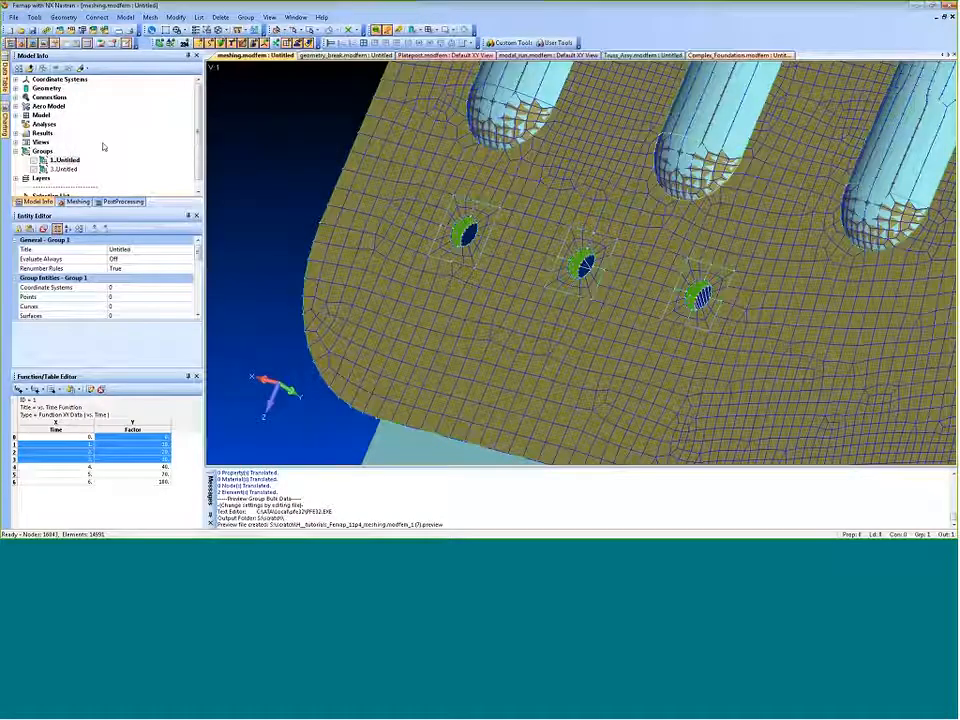
# Create an NX Nastran static analysis set using the integrated solver, with the portion of model to write limited to group 1
pyautogui.rightClick(44, 124)
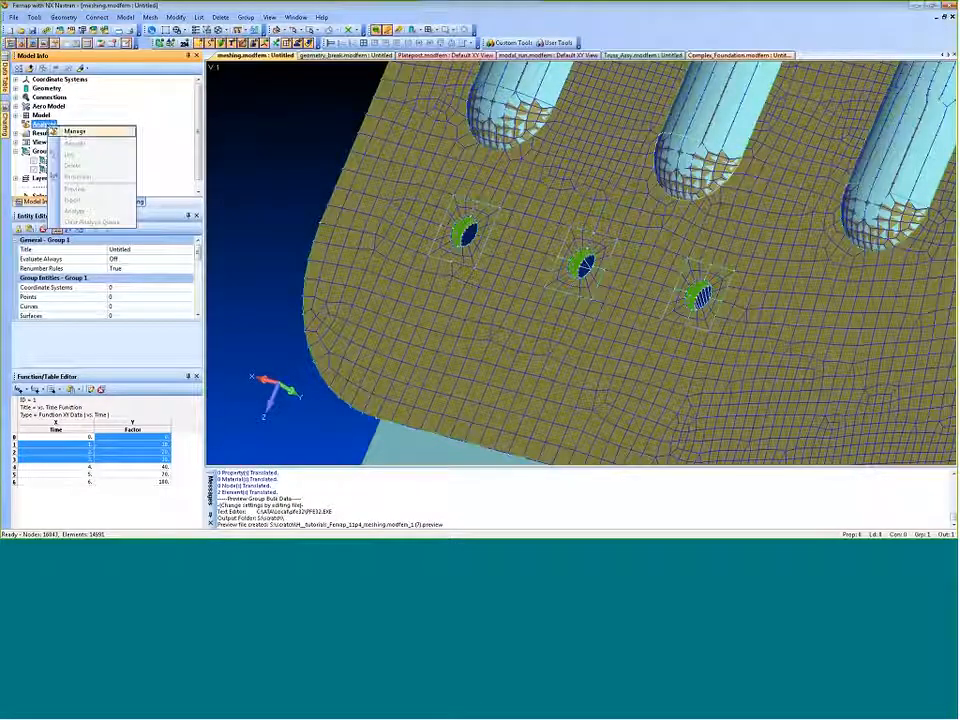
pyautogui.click(67, 134)
pyautogui.click(559, 349)
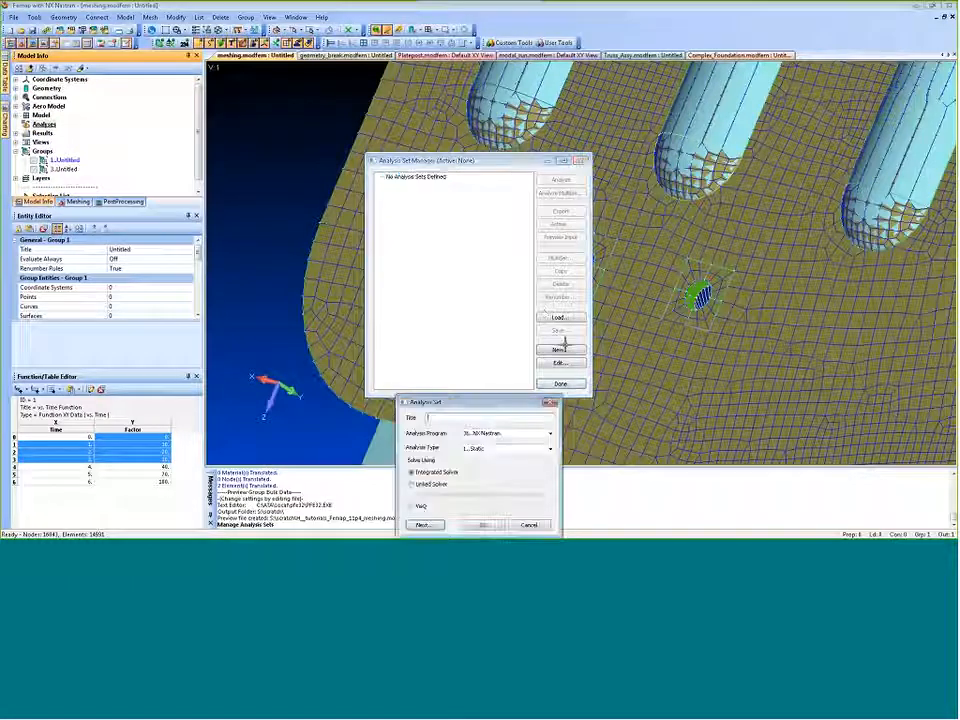
pyautogui.click(423, 524)
pyautogui.click(410, 525)
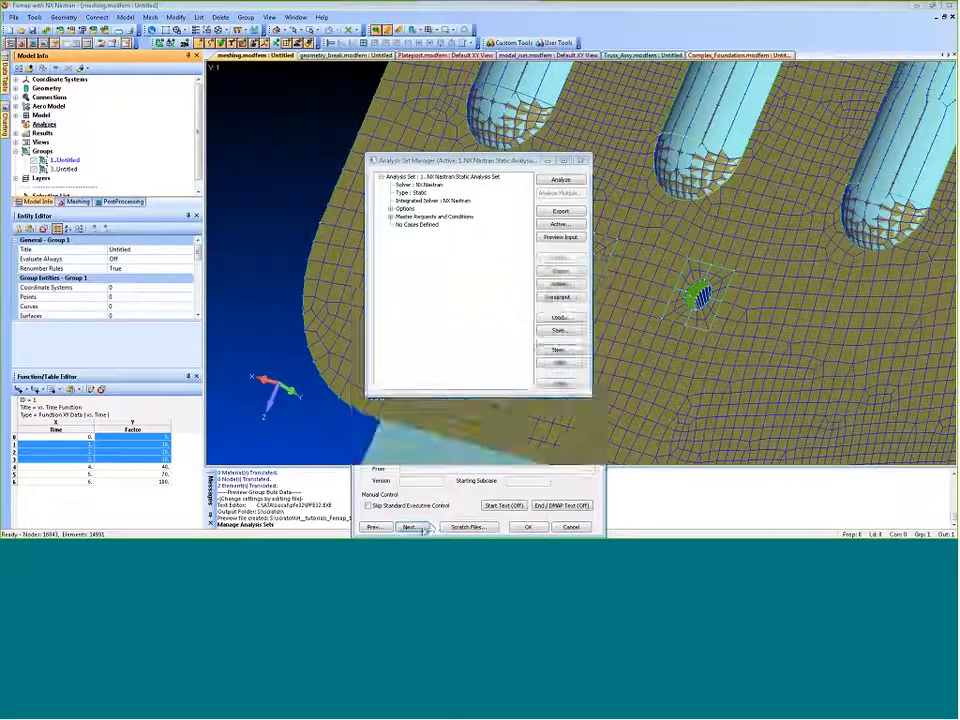
pyautogui.click(565, 257)
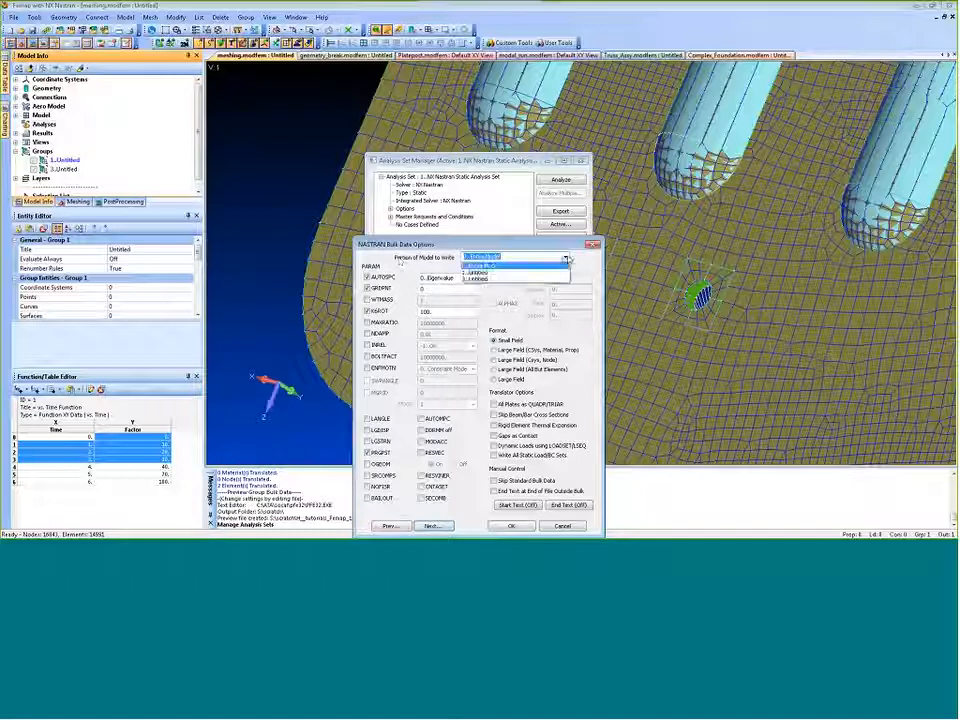
pyautogui.click(498, 277)
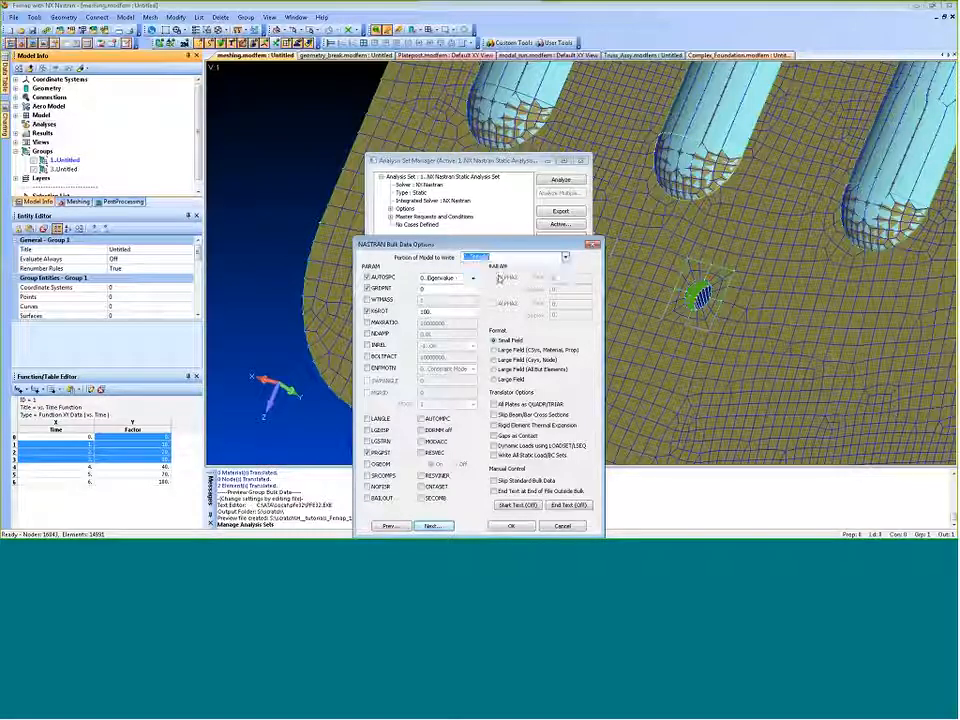
pyautogui.click(508, 525)
# Preview the analysis input file for the new static set and close the Analysis Set Manager
pyautogui.click(546, 240)
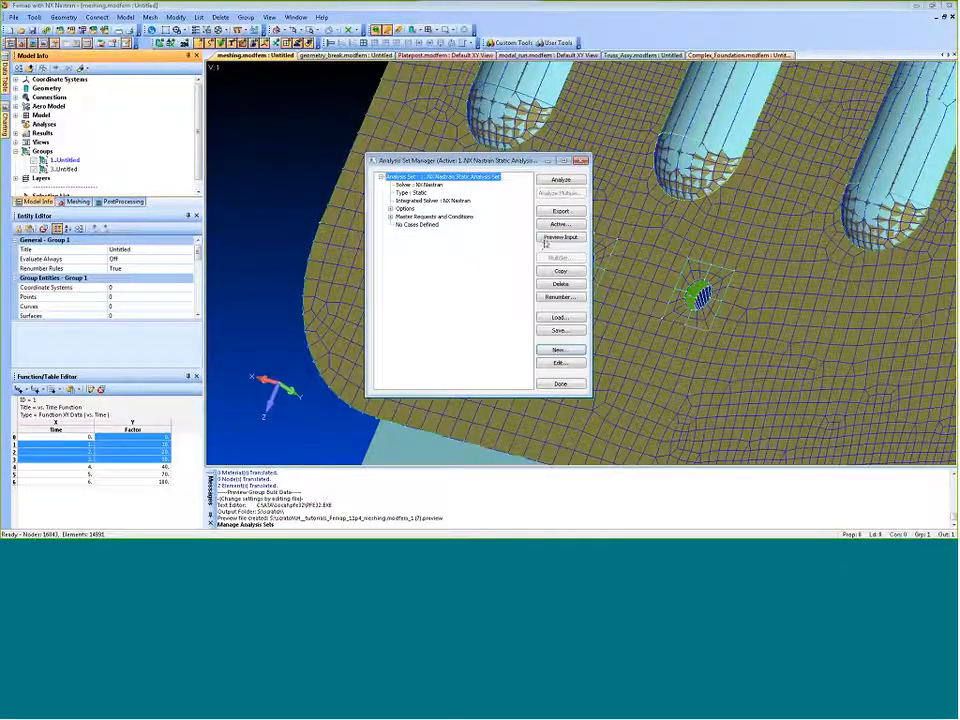
pyautogui.scroll(-3, 544, 238)
pyautogui.scroll(3, 544, 238)
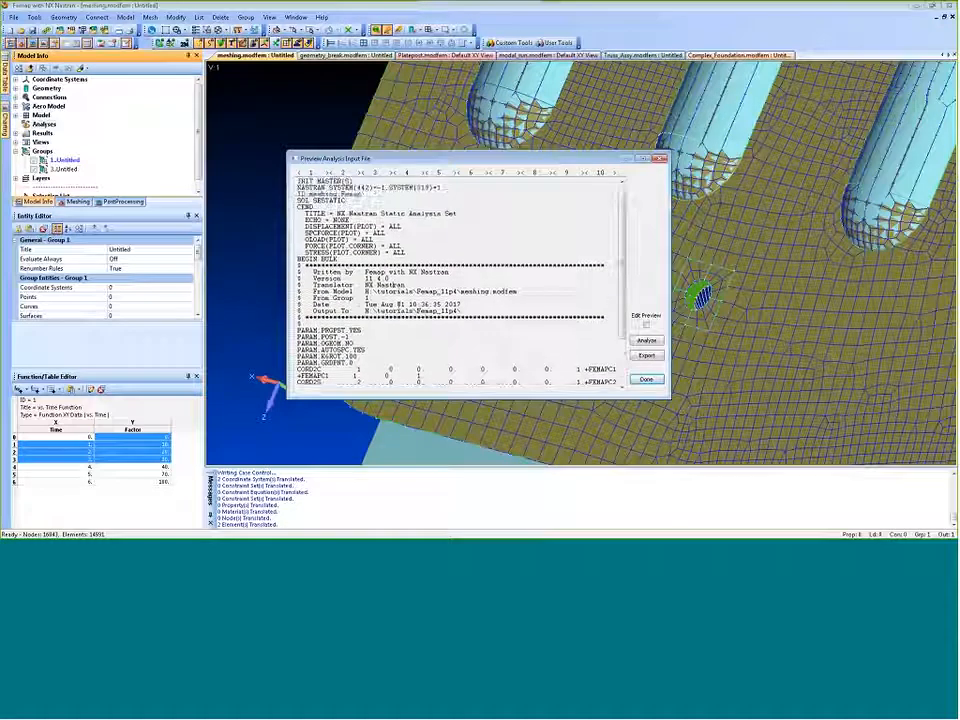
pyautogui.click(646, 379)
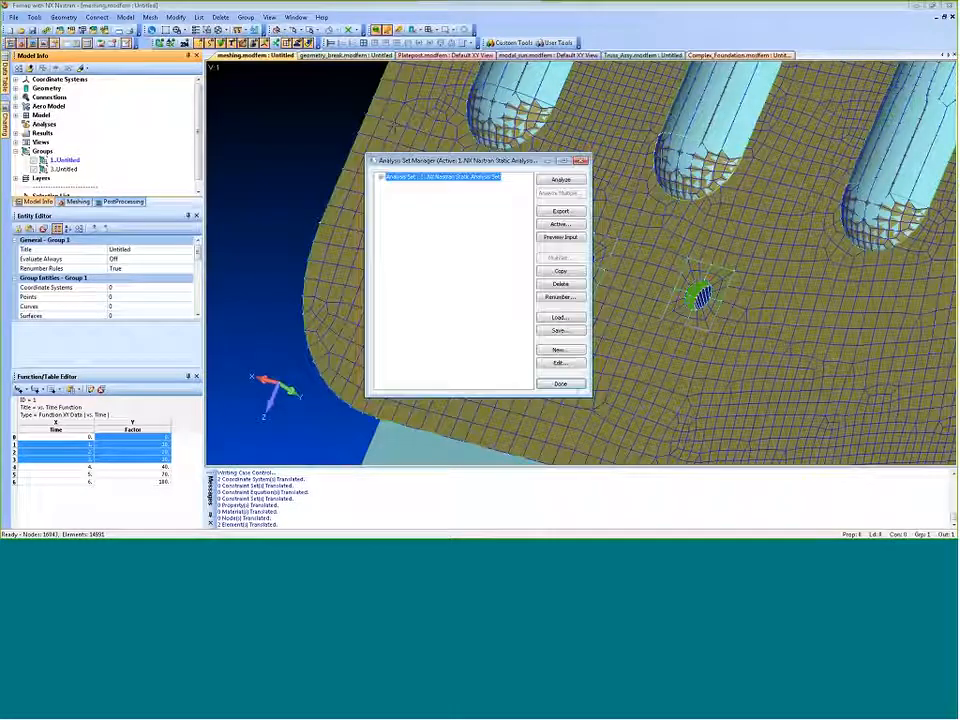
pyautogui.click(562, 379)
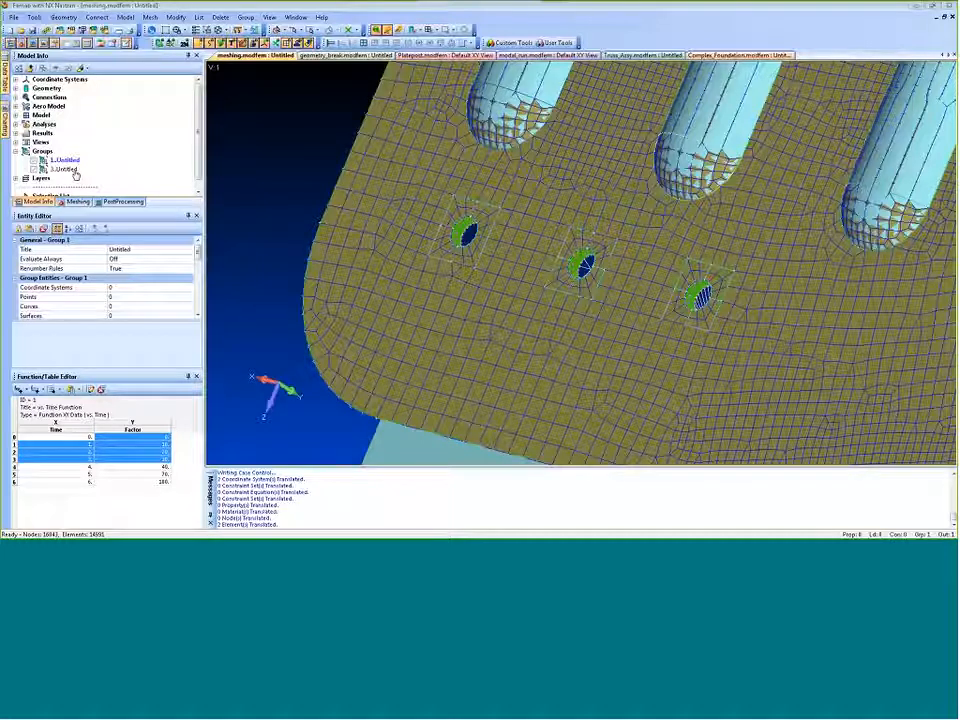
# Open the prevGrpBlk.BAS macro from the FEMAPv114 api folder in Programmer's File Editor
pyautogui.press('super+e')
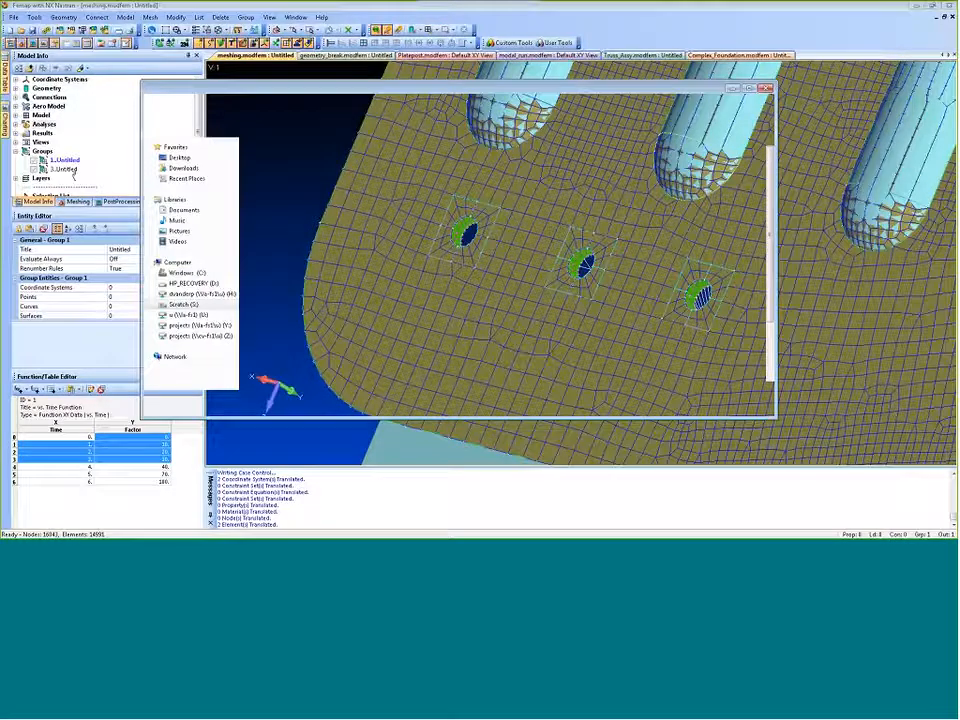
pyautogui.moveTo(318, 91); pyautogui.dragTo(595, 0)
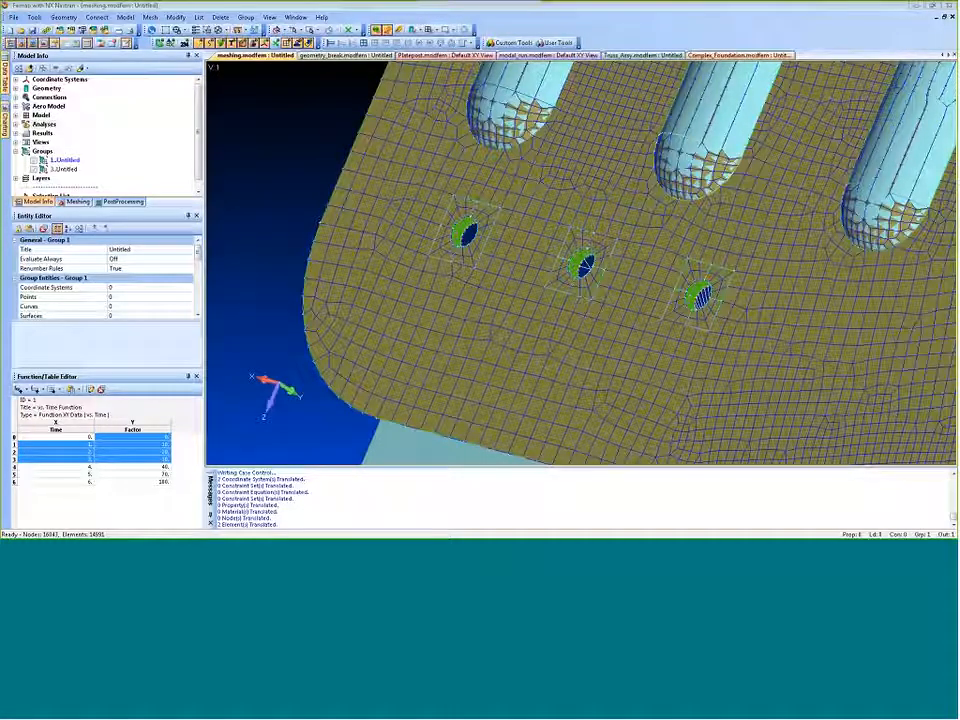
pyautogui.moveTo(60, 85); pyautogui.dragTo(323, 70)
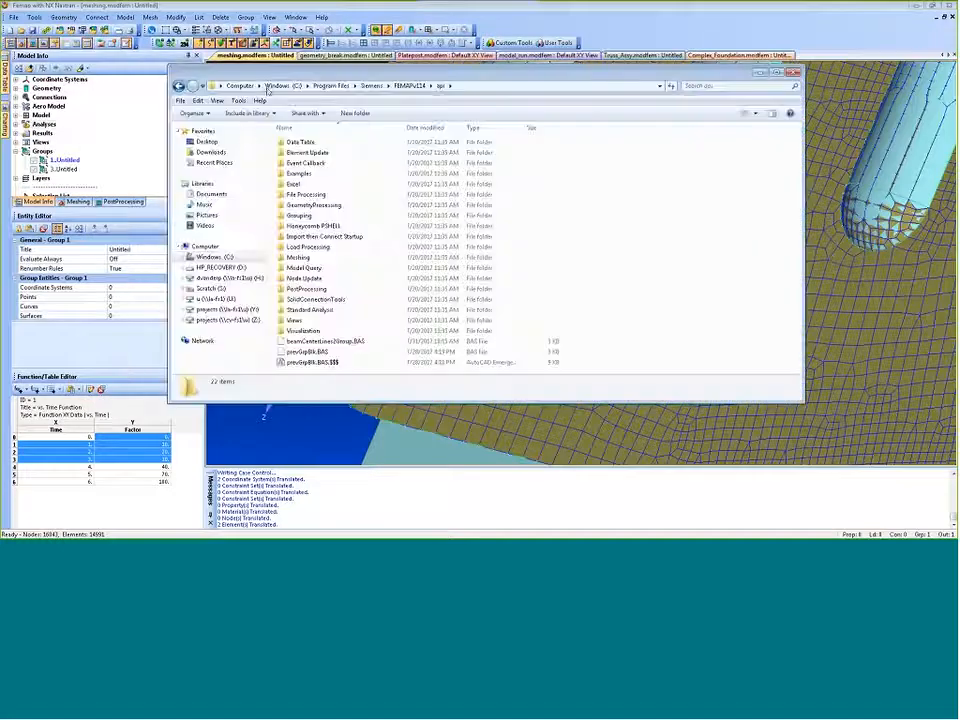
pyautogui.click(306, 352)
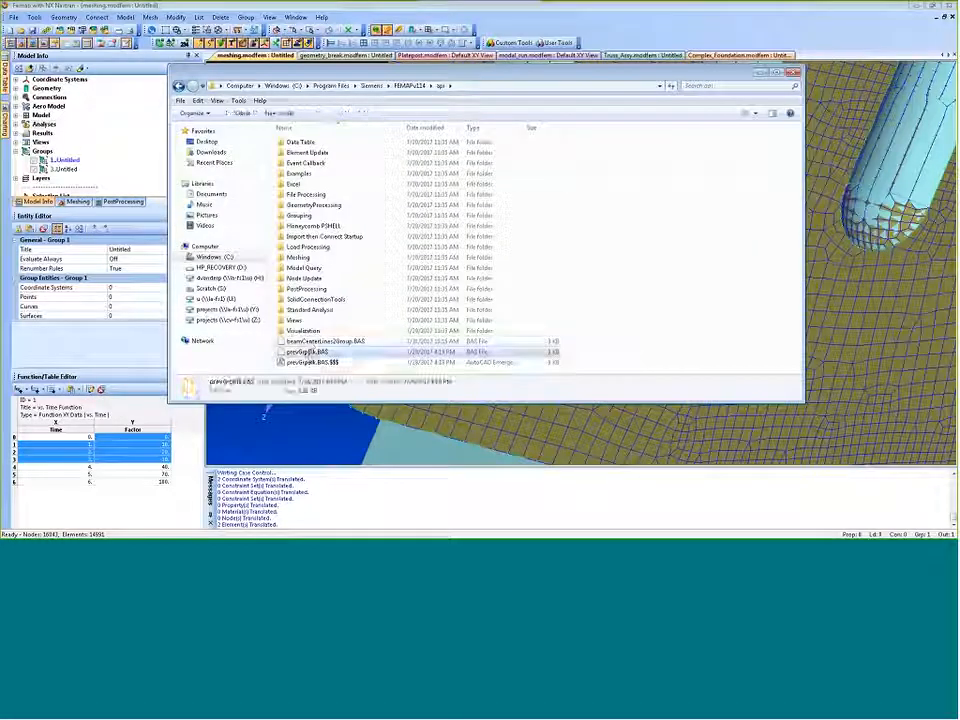
pyautogui.rightClick(308, 352)
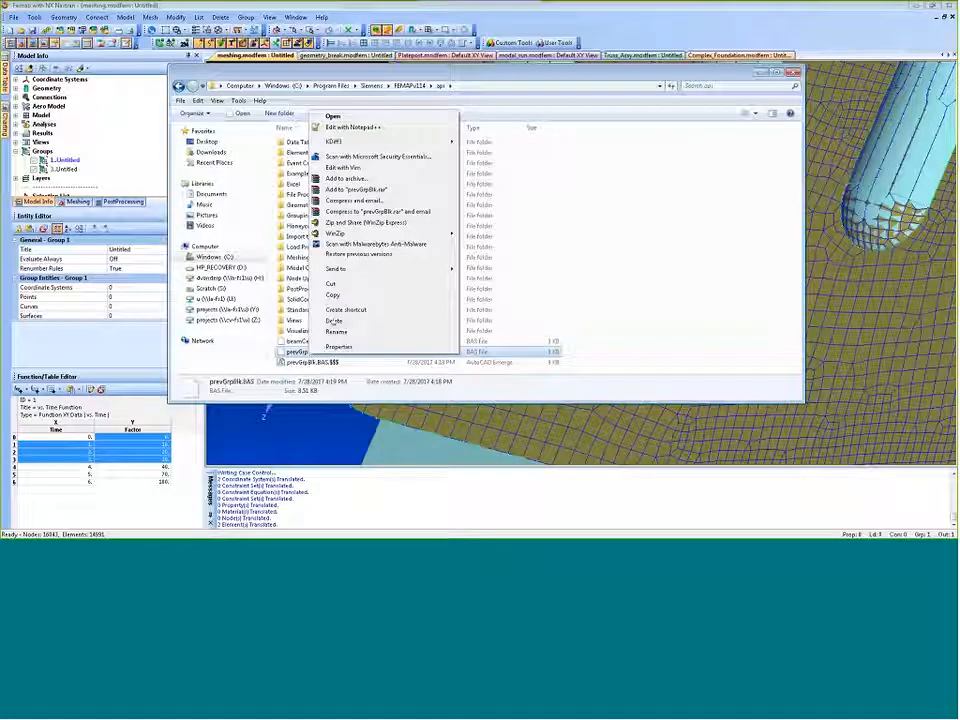
pyautogui.moveTo(337, 270)
pyautogui.press('Escape')
pyautogui.press('Escape')
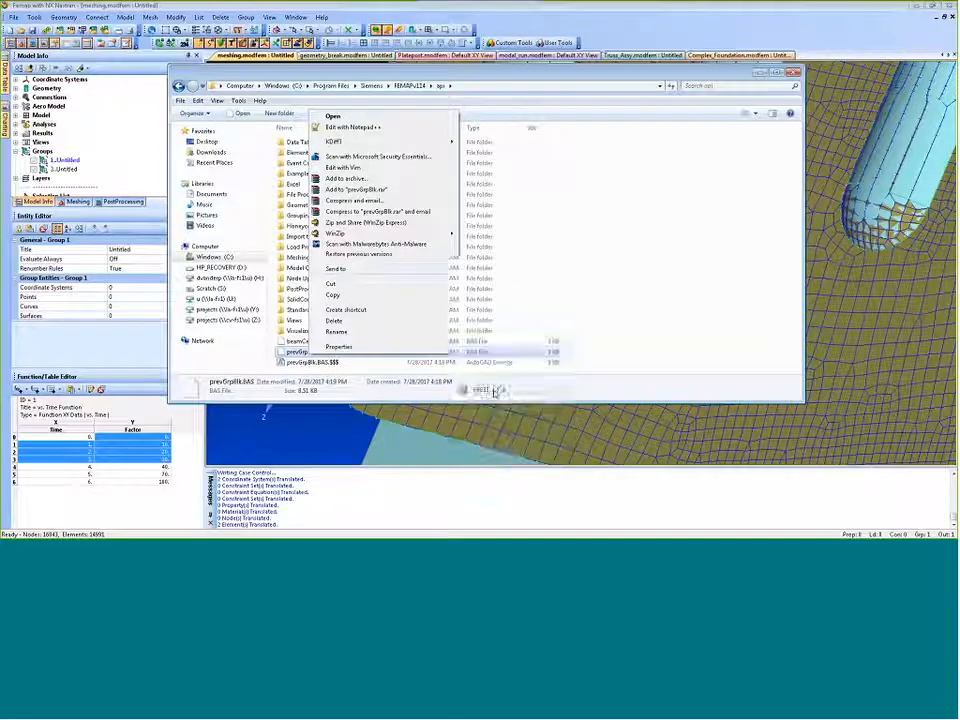
pyautogui.press('Return')
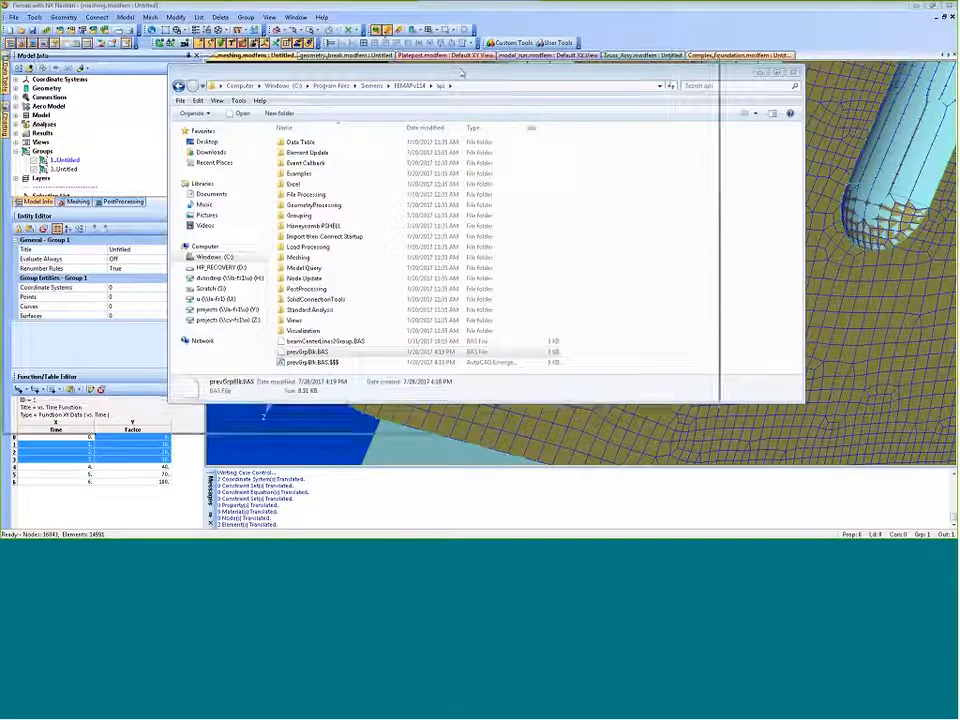
pyautogui.click(723, 71)
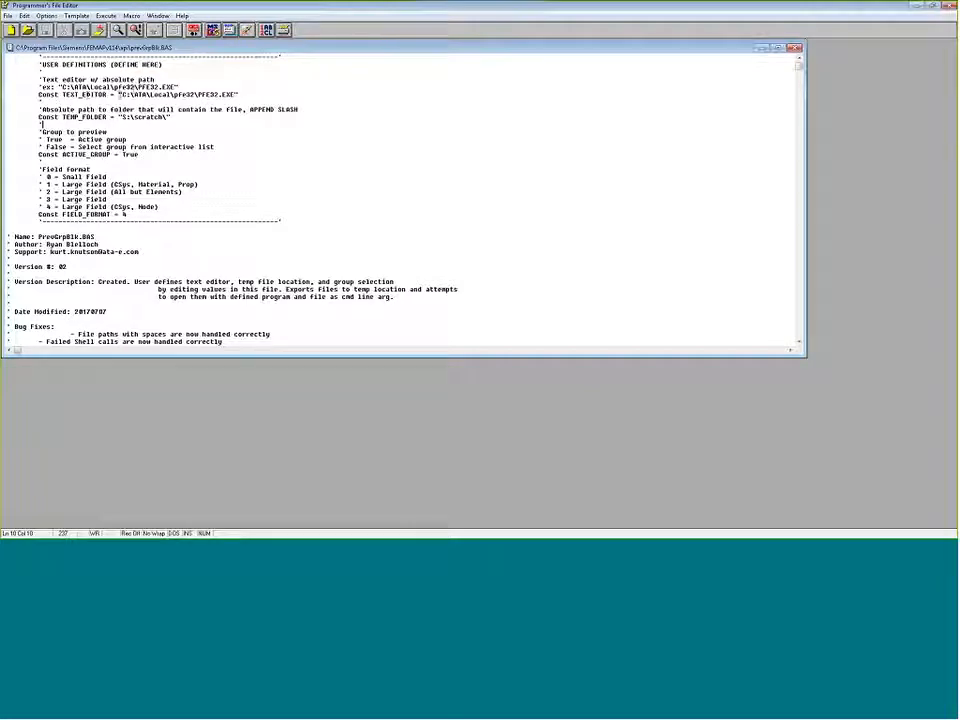
# Examine the text editor path and temporary folder path in the macro's user definitions
pyautogui.moveTo(119, 94); pyautogui.dragTo(216, 94)
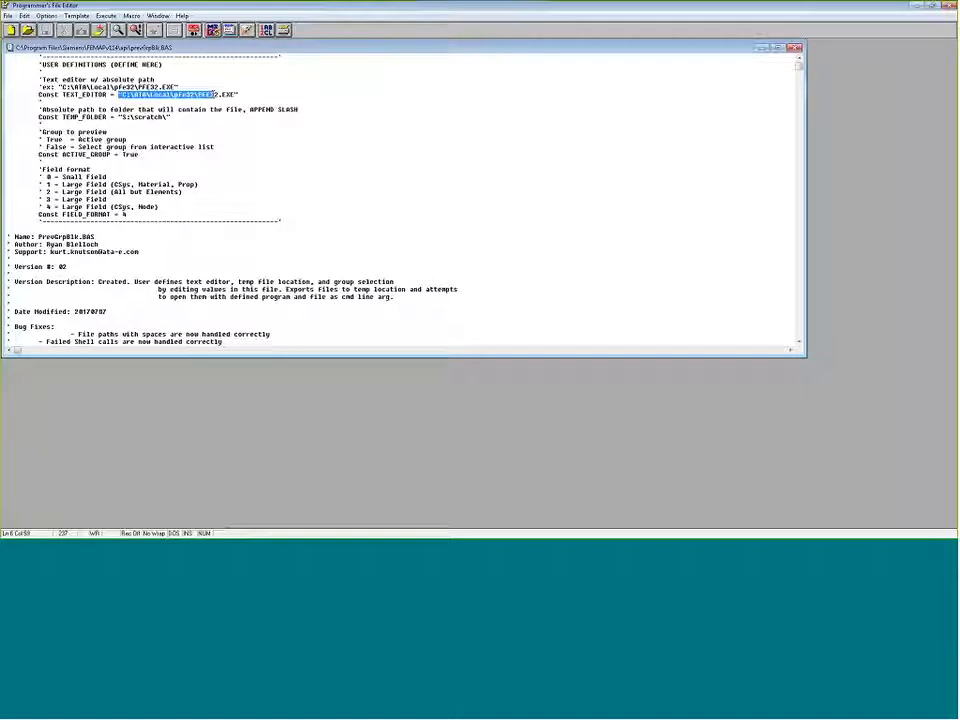
pyautogui.click(198, 87)
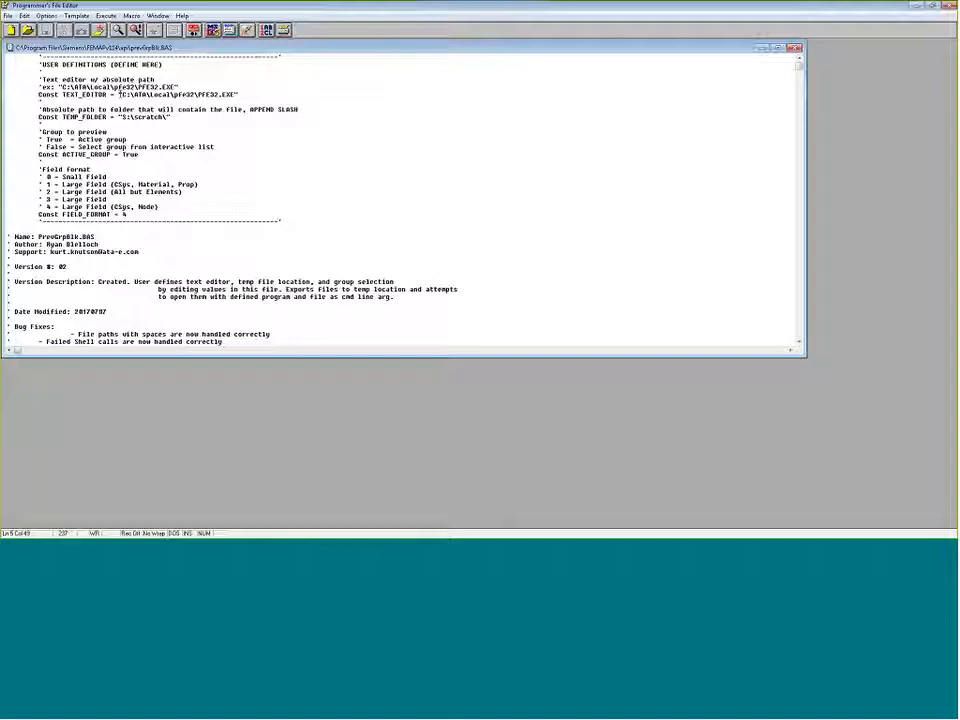
pyautogui.moveTo(119, 94); pyautogui.dragTo(6, 94)
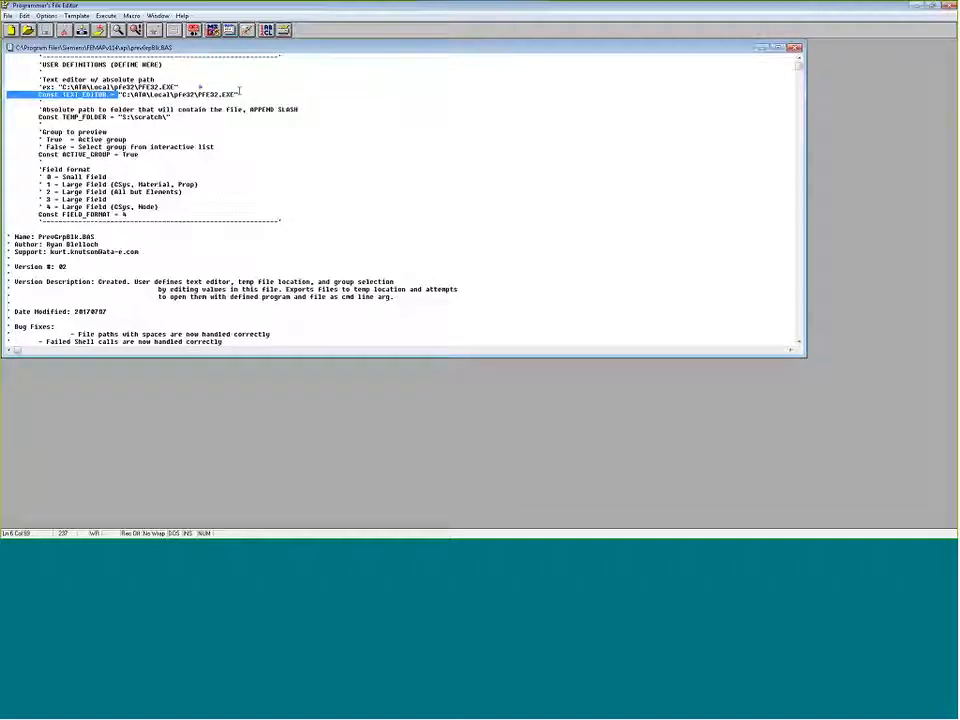
pyautogui.moveTo(118, 94); pyautogui.dragTo(239, 94)
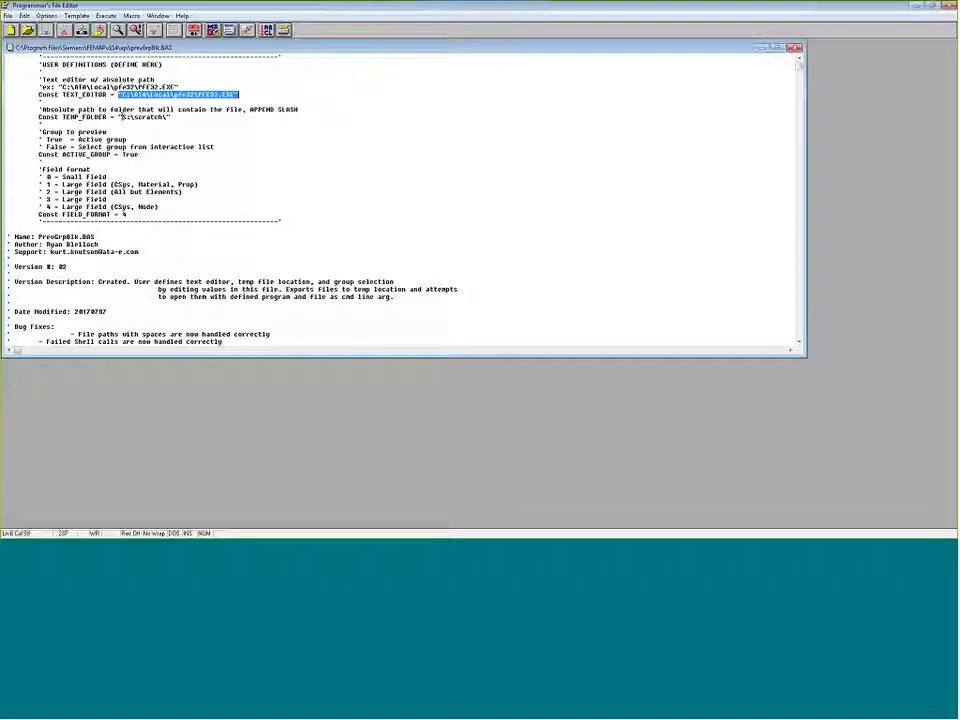
pyautogui.moveTo(122, 117)
pyautogui.mouseDown()
pyautogui.moveTo(165, 110)
pyautogui.moveTo(173, 118)
pyautogui.moveTo(130, 123)
pyautogui.mouseUp()
pyautogui.click(148, 118)
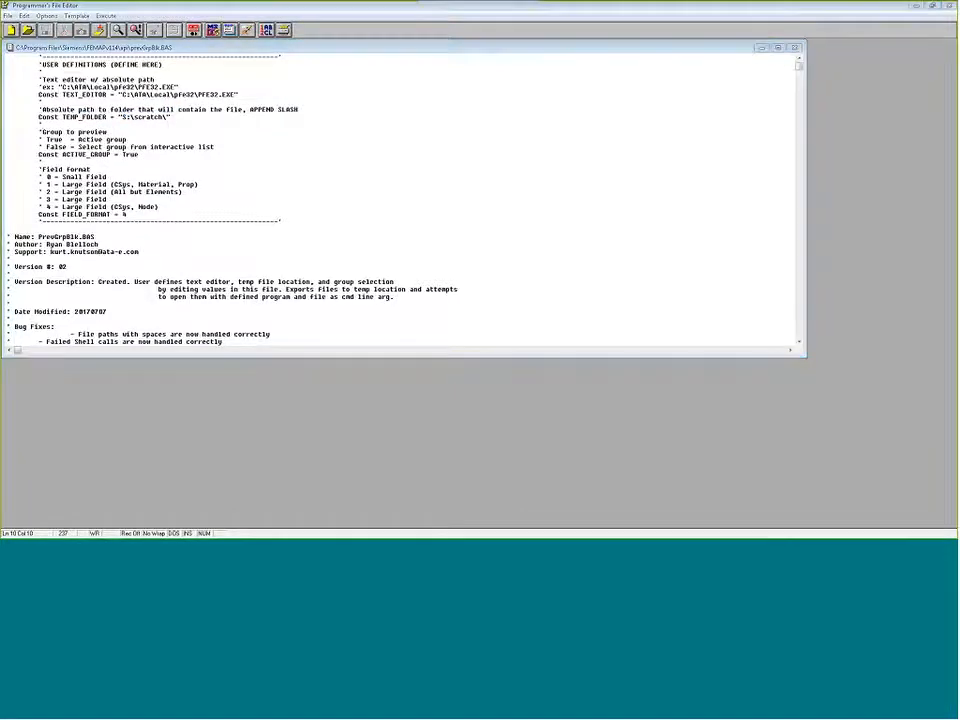
# Switch to the Scratch folder on the S: drive and inspect the preview files stored there
pyautogui.hotkey('alt', 'Tab')
pyautogui.hotkey('alt', 'Tab')
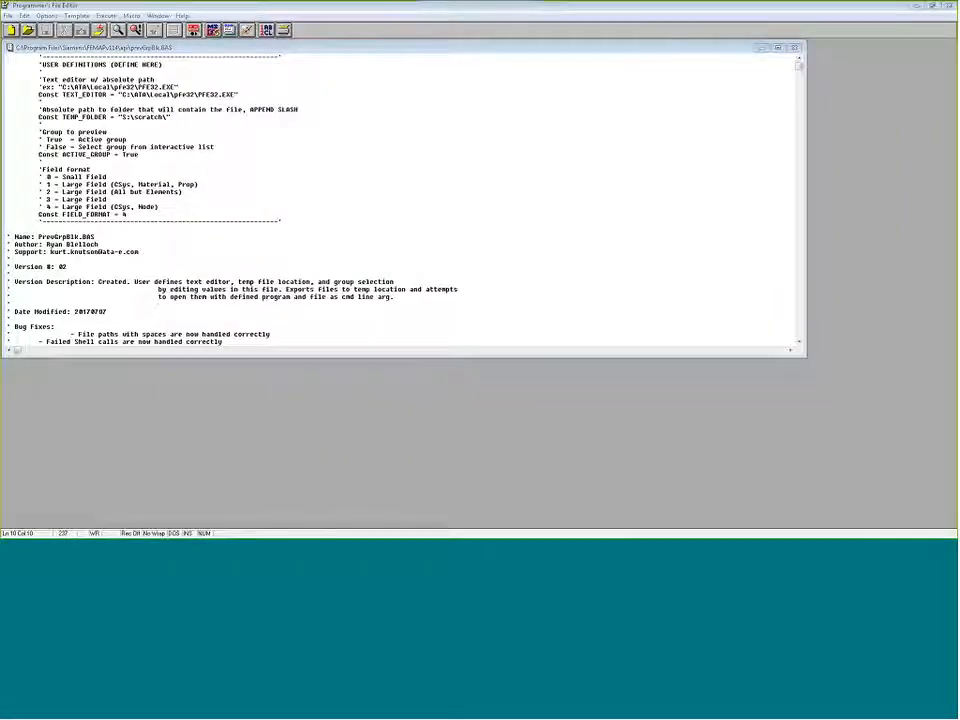
pyautogui.hotkey('alt', 'Tab')
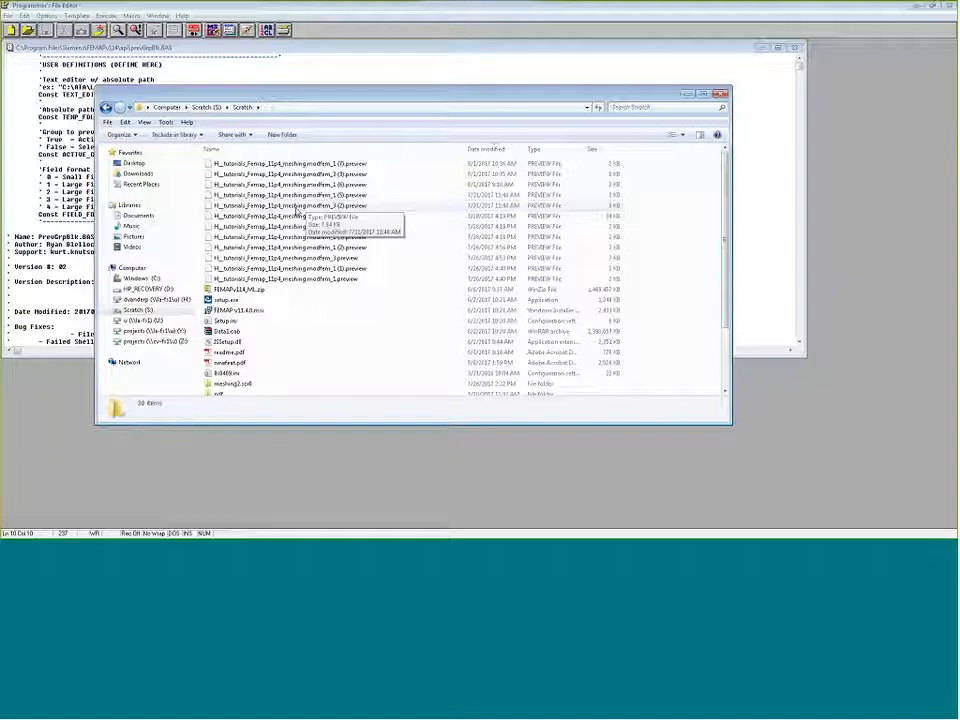
# Return to the prevGrpBlk.BAS source, review the group selection and field format options, and close the text editor
pyautogui.click(43, 210)
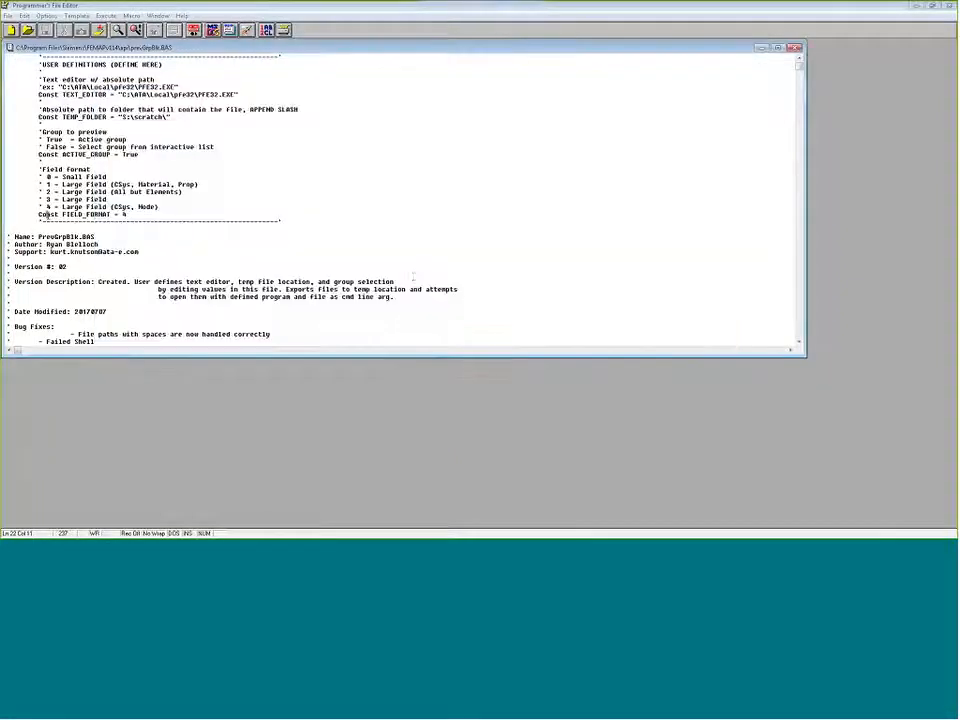
pyautogui.moveTo(409, 304); pyautogui.dragTo(107, 132)
pyautogui.click(115, 184)
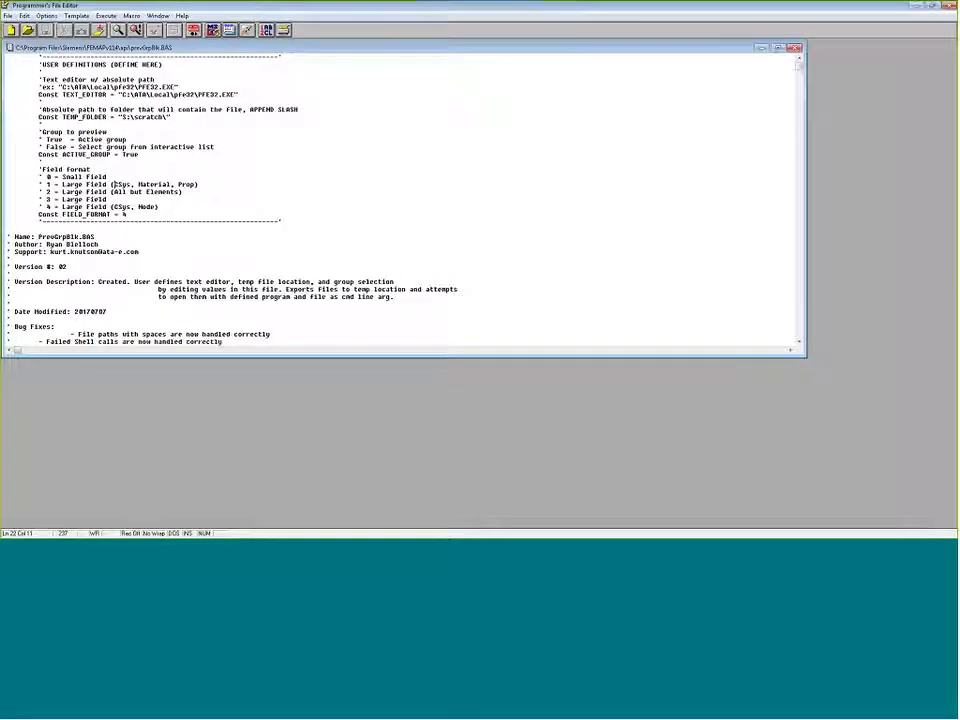
pyautogui.click(949, 5)
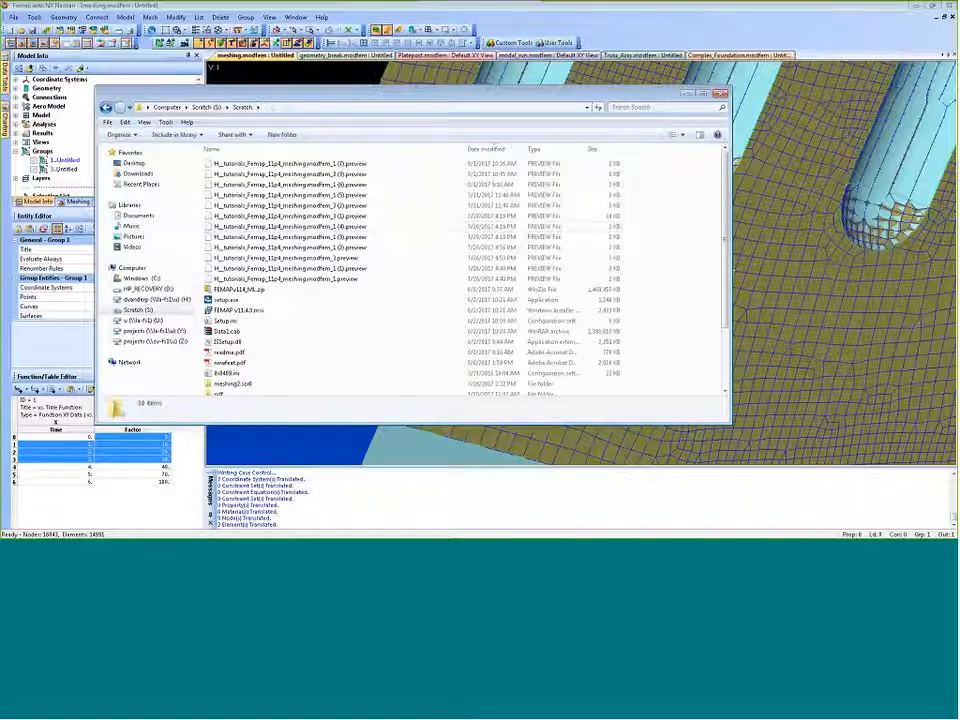
# Put away the Scratch folder window and switch to the PowerPoint presentation at the prevGrpBlk.BAS macro slide
pyautogui.click(676, 5)
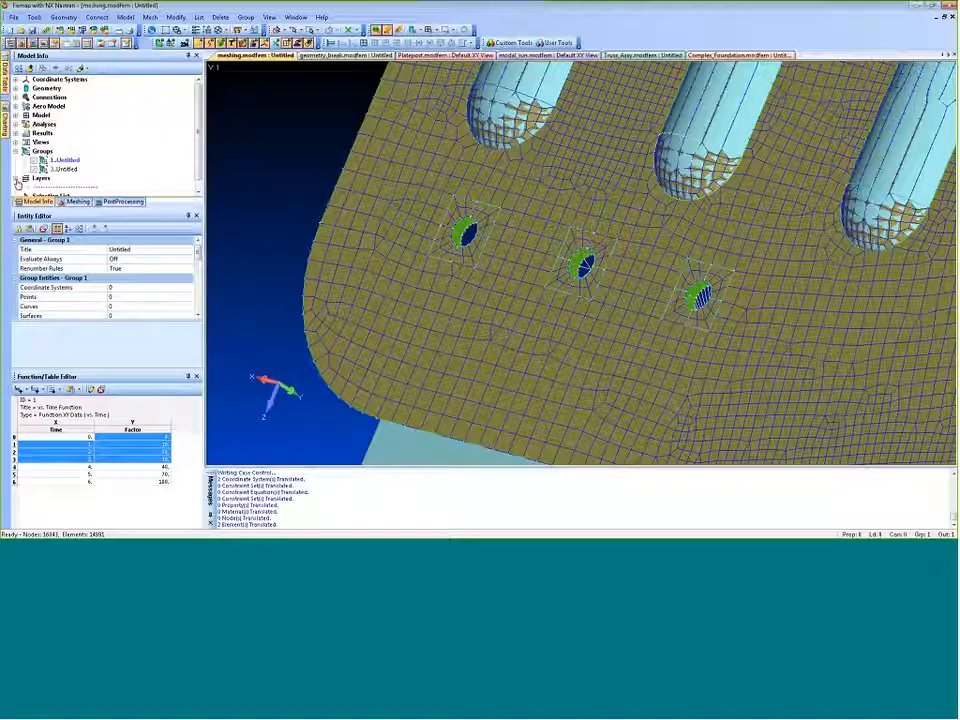
pyautogui.hotkey('alt', 'Tab')
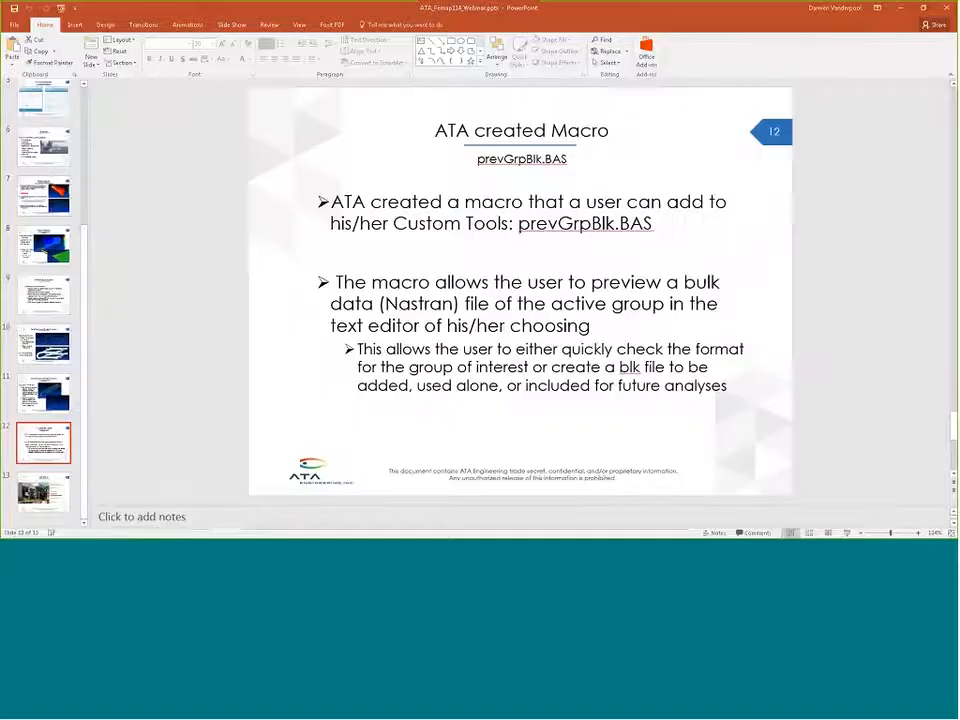